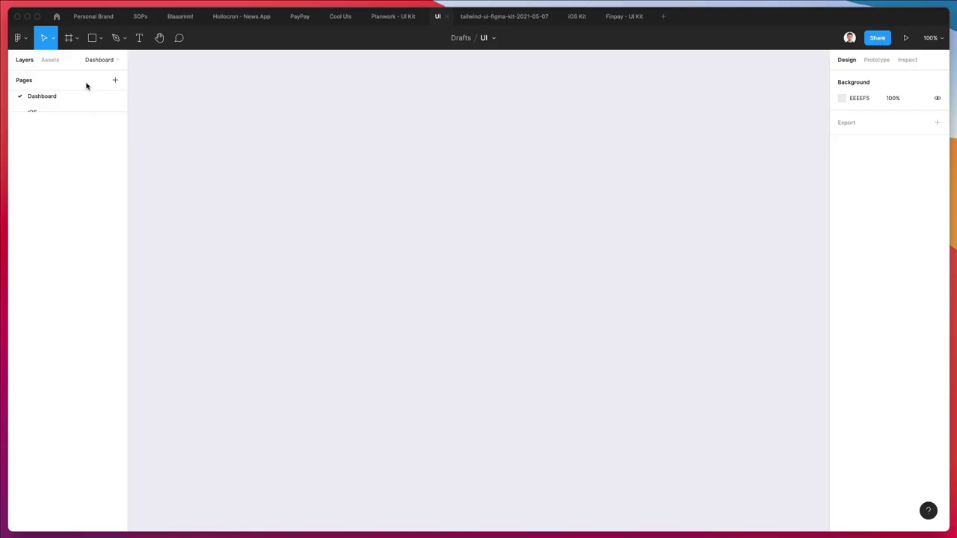
- Create a 1440×1024 Desktop frame on the page
left_click(70, 38)
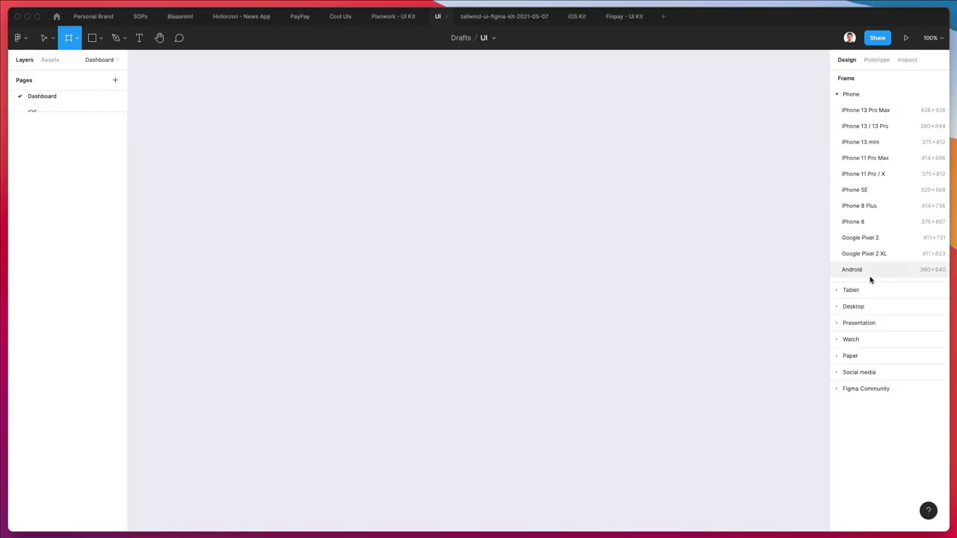
left_click(853, 307)
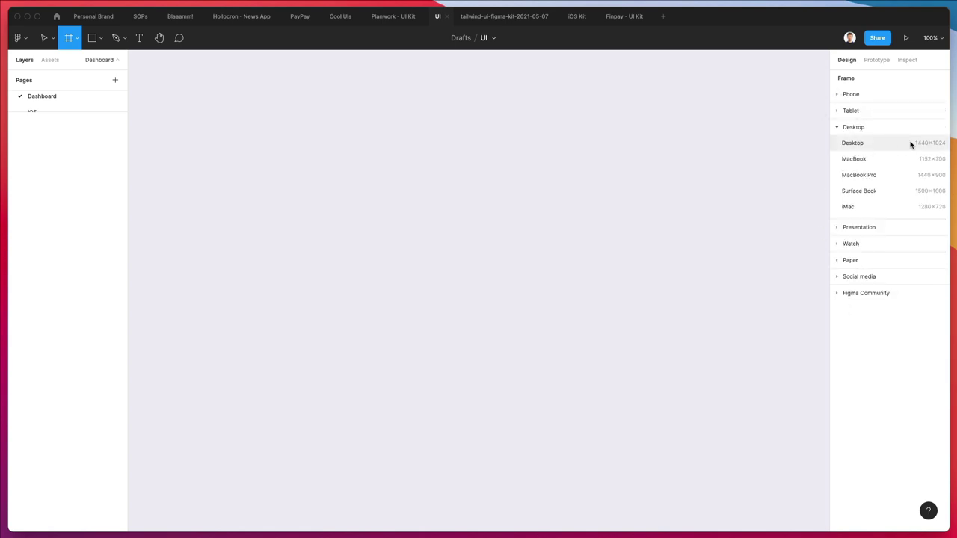
left_click(870, 144)
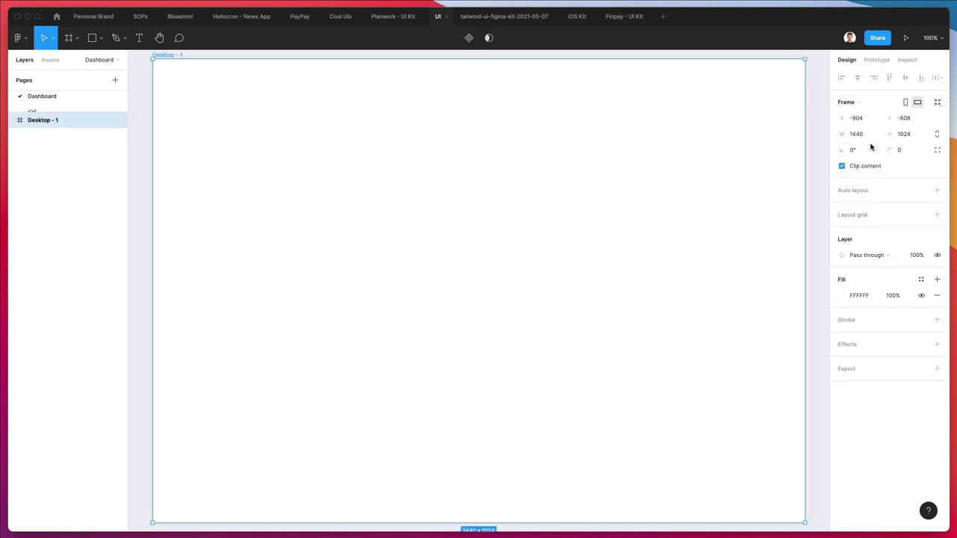
- Rename the new frame to '1' and zoom out to see all of it
double_click(56, 124)
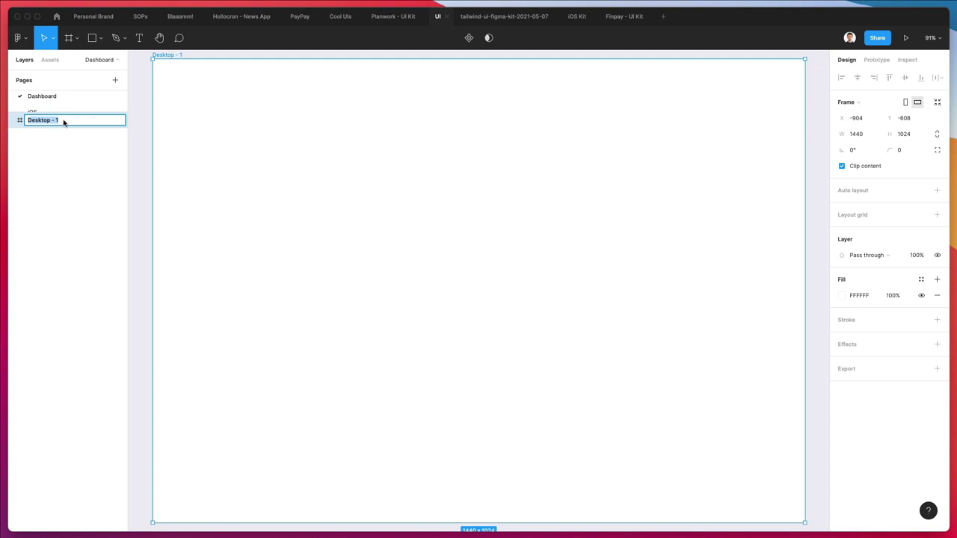
type("1")
key("Return")
left_click(144, 140)
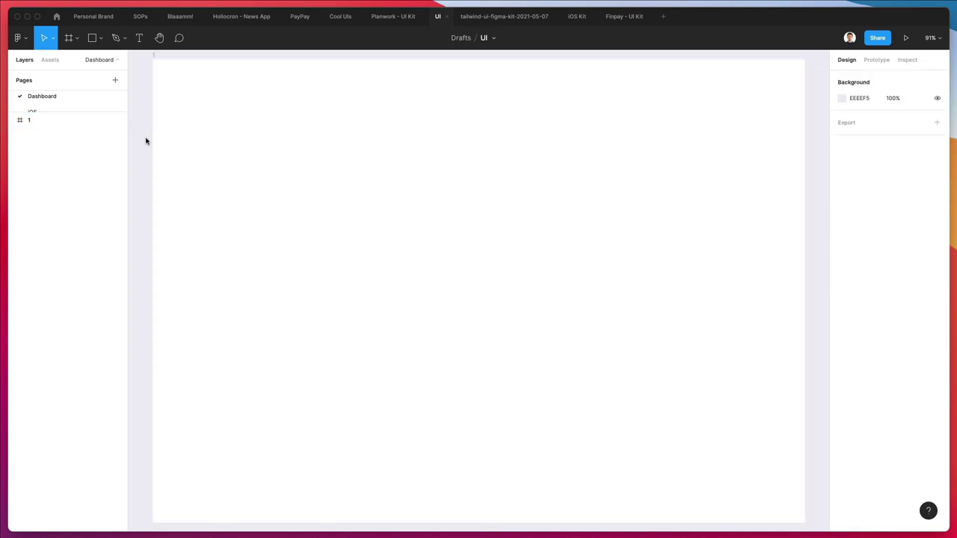
key("shift+1")
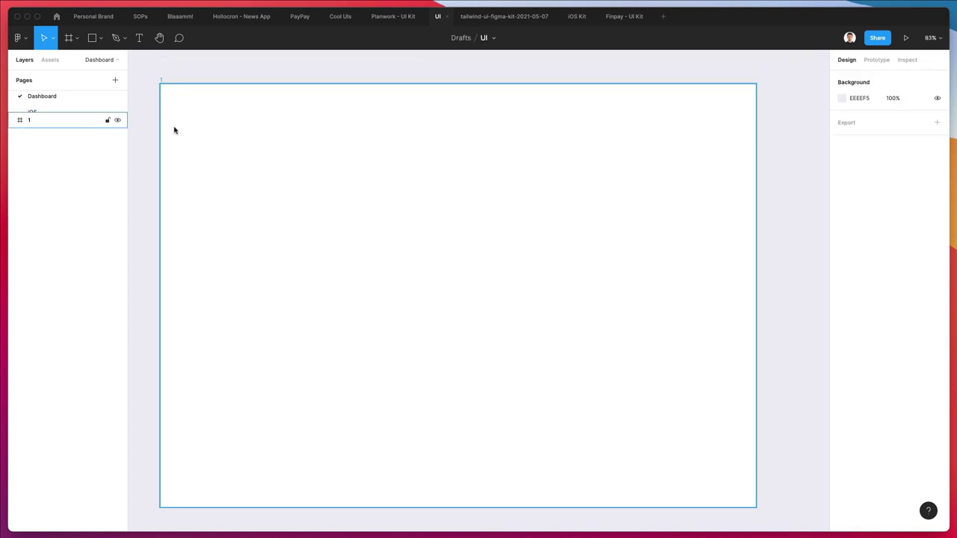
- Draw a full-width rectangle bar across the top of frame 1
key("r")
left_click_drag(162, 85, 758, 115)
left_click(487, 259)
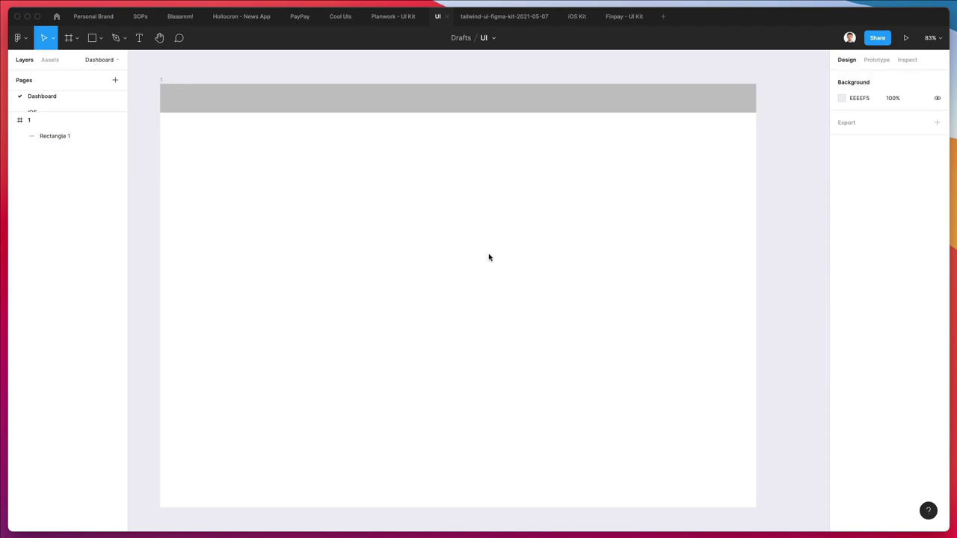
- Fill the header bar with dark green 00261D
left_click(650, 90)
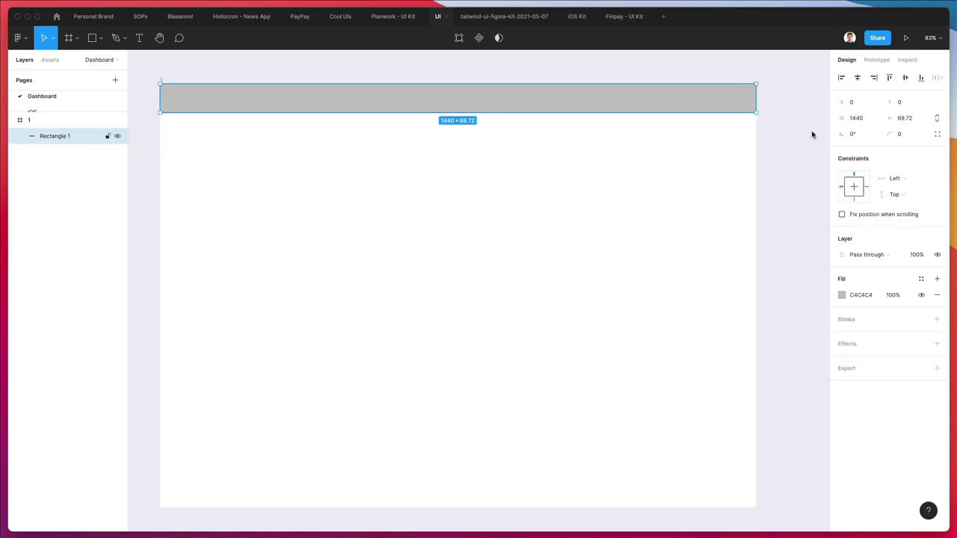
left_click(841, 295)
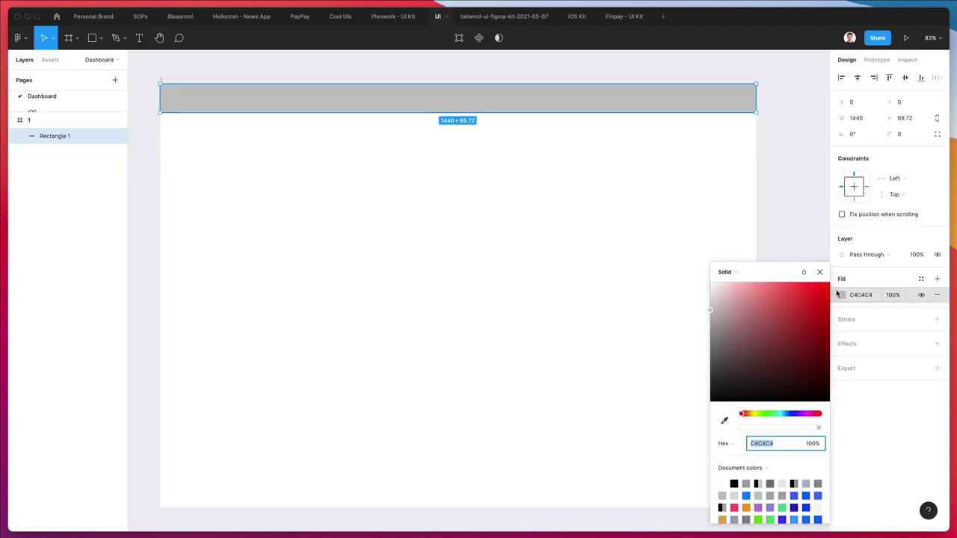
left_click(773, 414)
left_click_drag(811, 348, 836, 384)
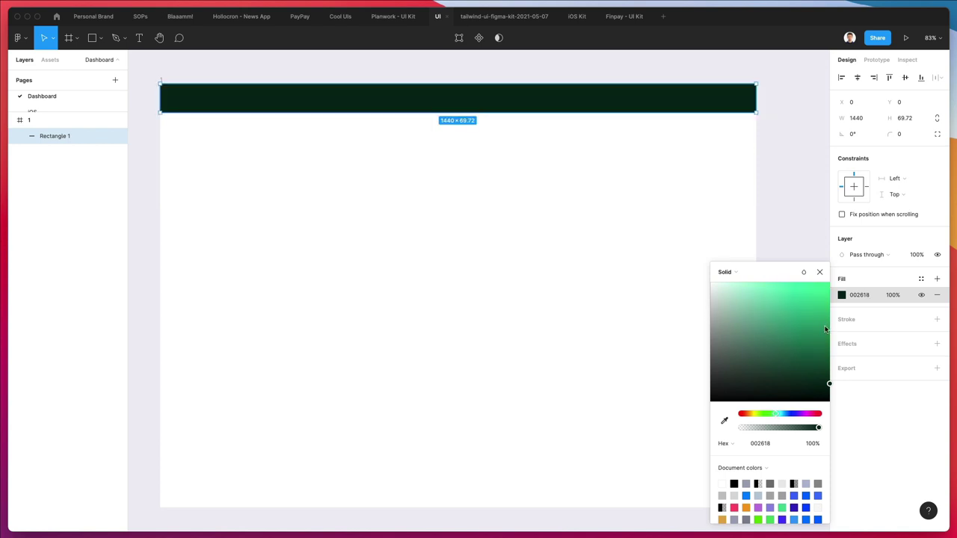
left_click_drag(777, 414, 776, 414)
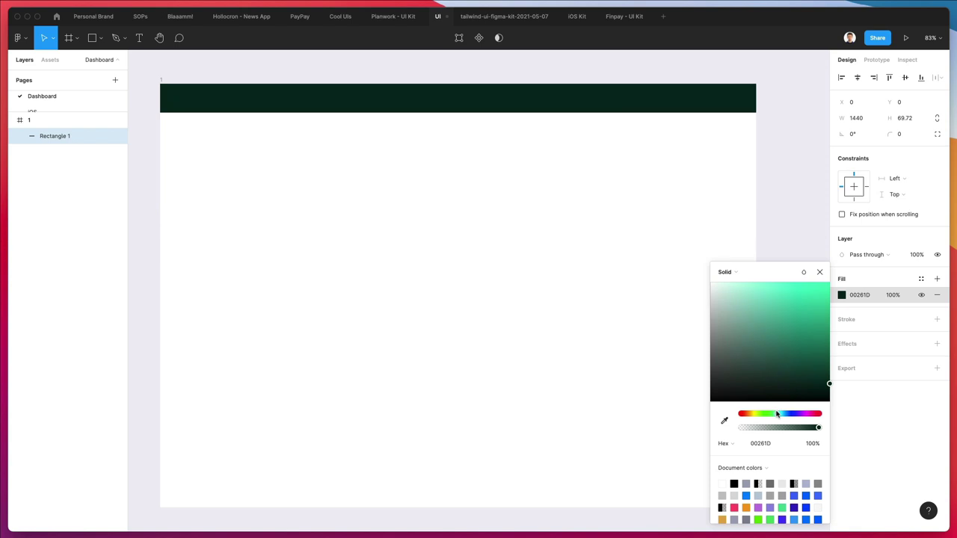
left_click(587, 203)
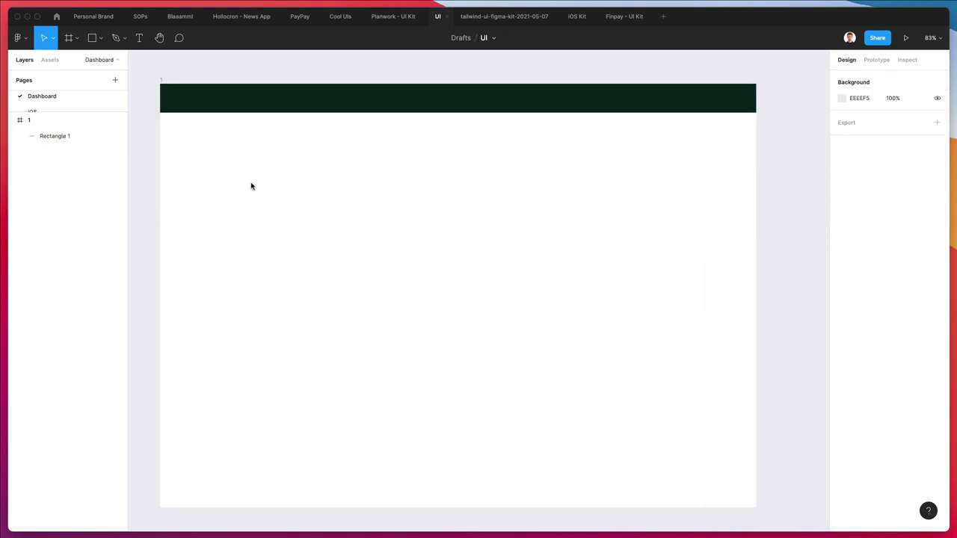
- Add 'Shop.io' text at the header's left in Heavy weight
key("t")
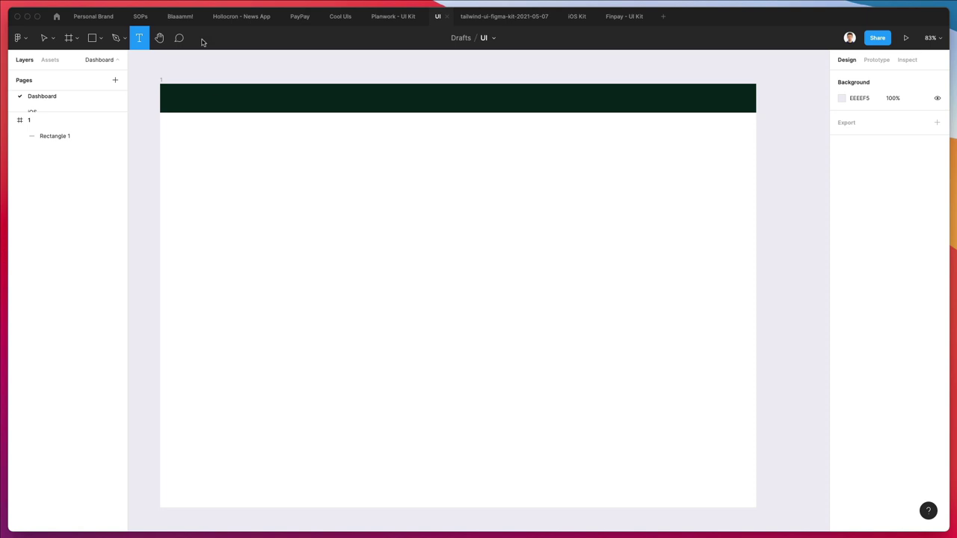
left_click(191, 97)
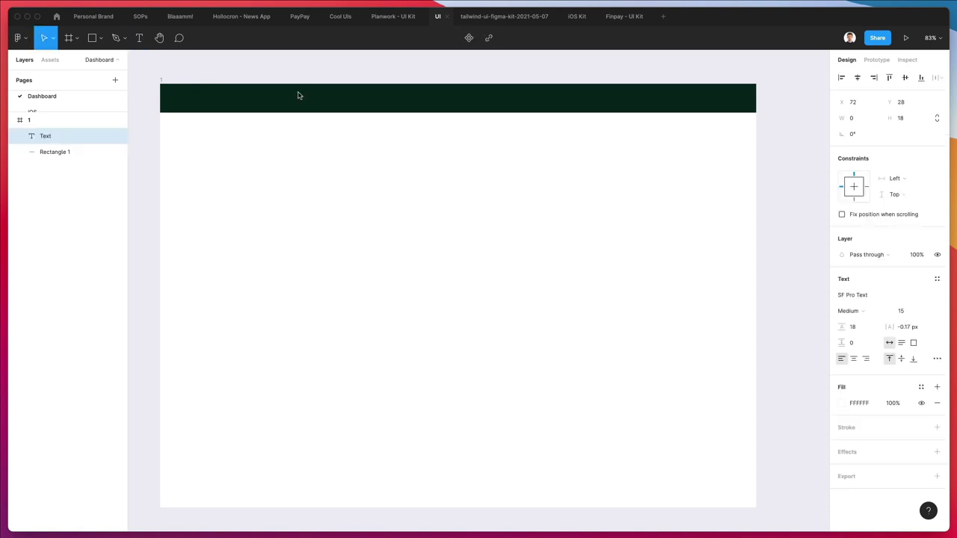
type("Shop.io")
left_click(858, 310)
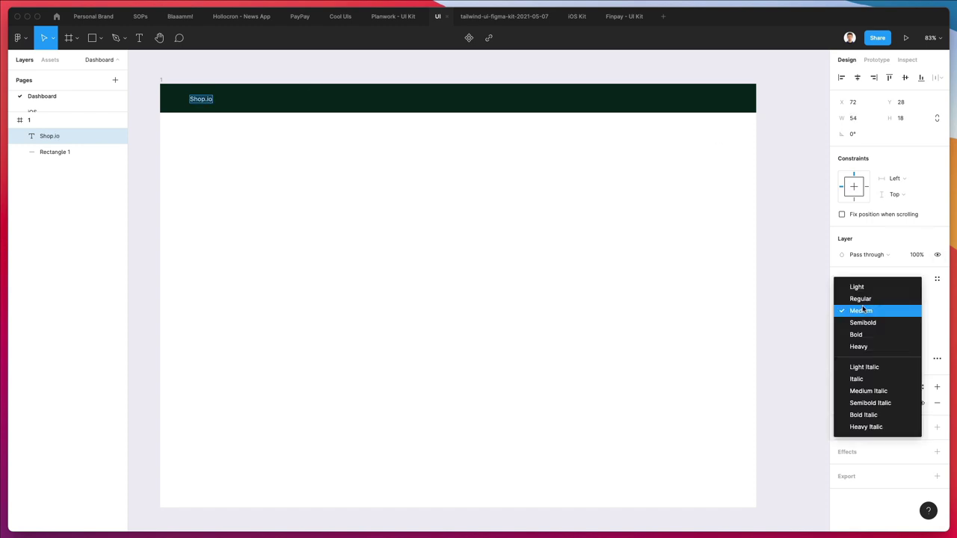
left_click(864, 348)
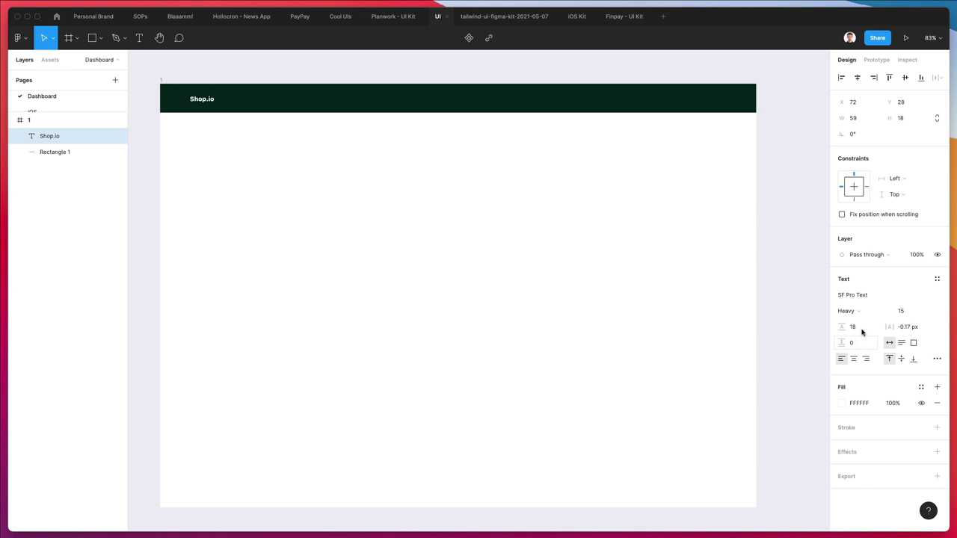
left_click(859, 310)
left_click(857, 300)
left_click(858, 310)
left_click(917, 322)
- Set the logo font size to 27 and nudge it to centre vertically in the header
left_click(907, 309)
key("Up")
key("Up")
key("Up")
key("Up")
key("Up")
key("Up")
key("Up")
key("Up")
key("Up")
key("Up")
key("Up")
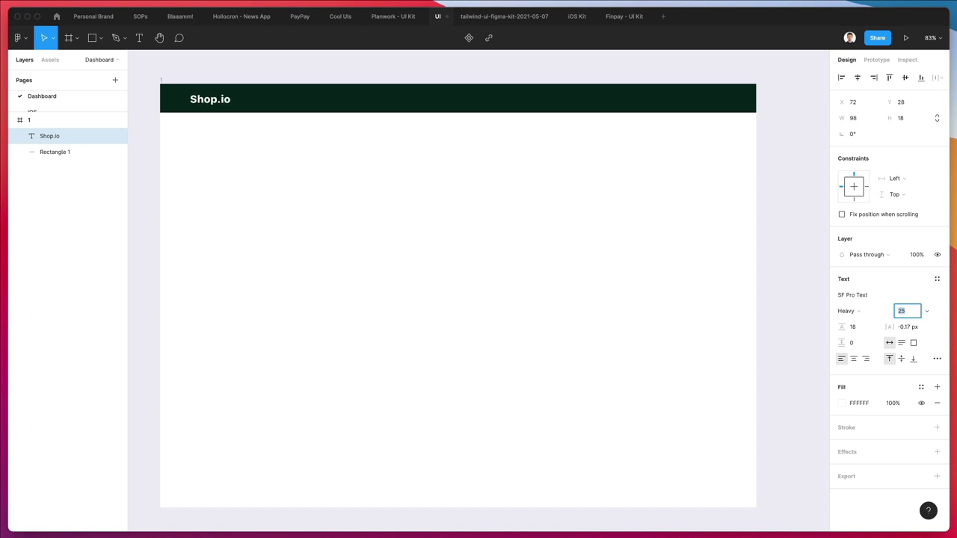
key("Up")
key("Return")
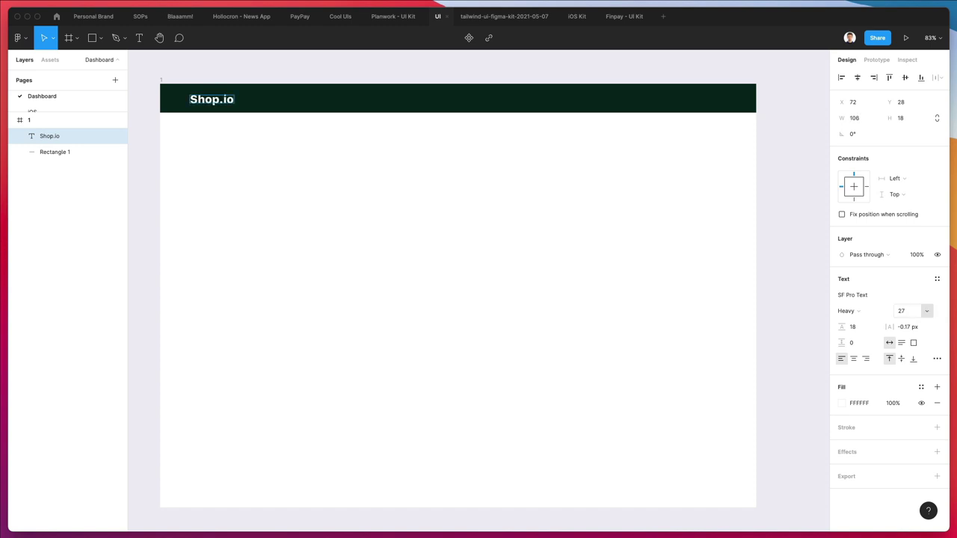
key("Up")
key("Up")
key("Left")
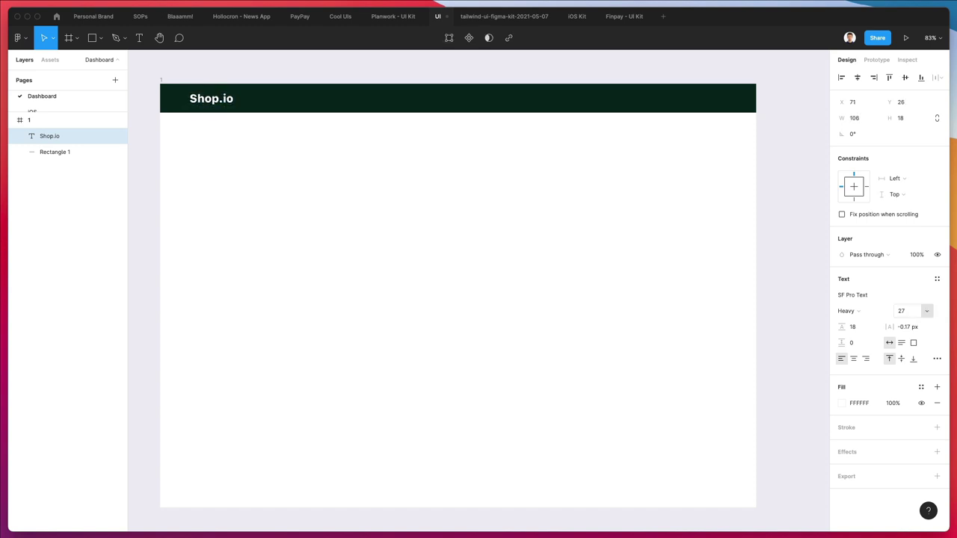
key("Down")
key("Up")
key("Up")
- Colour the 'io' part of the logo bright green 00E183
double_click(222, 101)
double_click(222, 101)
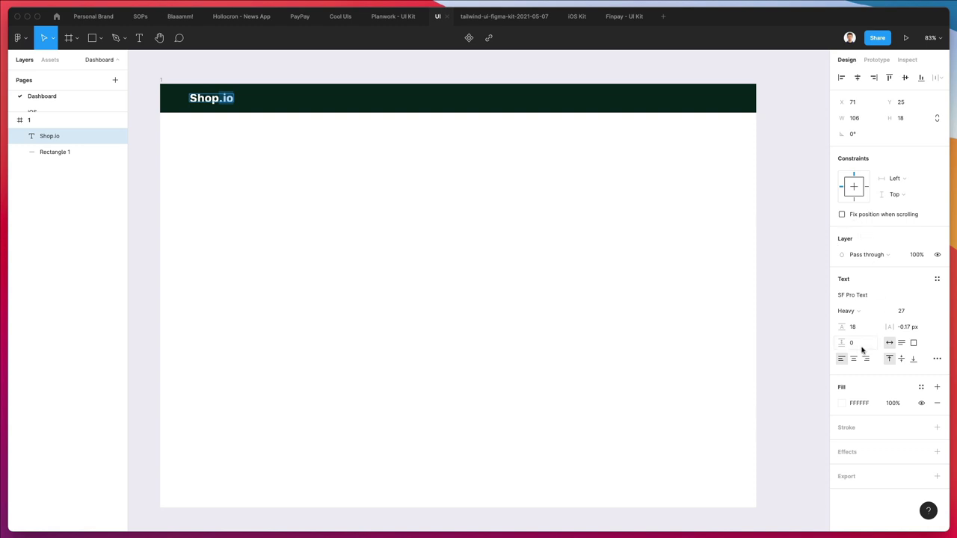
left_click(842, 403)
key("i")
left_click(782, 96)
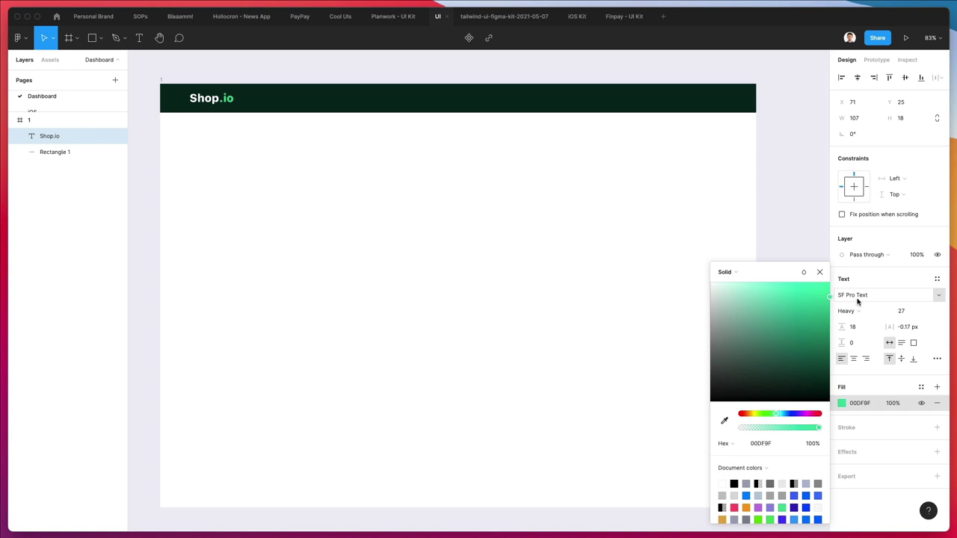
left_click(775, 415)
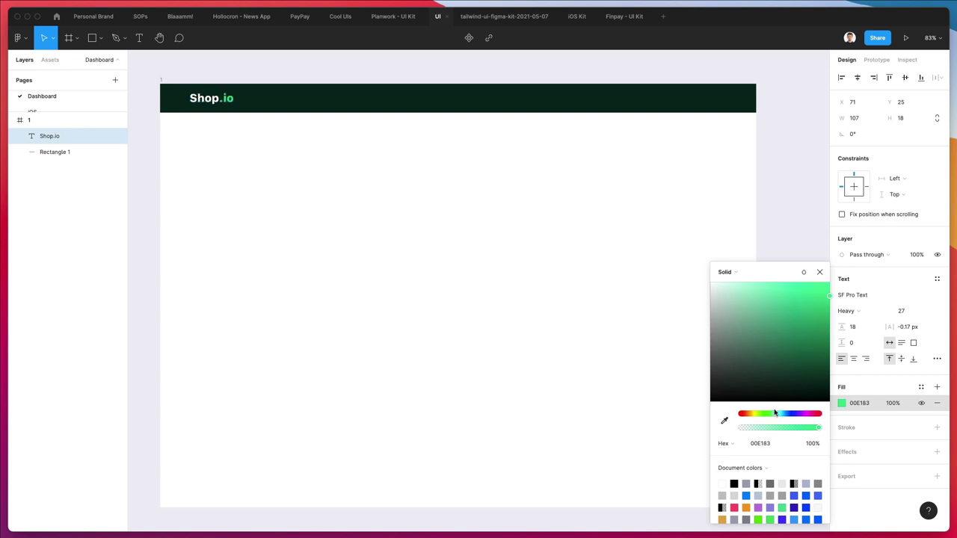
left_click(420, 299)
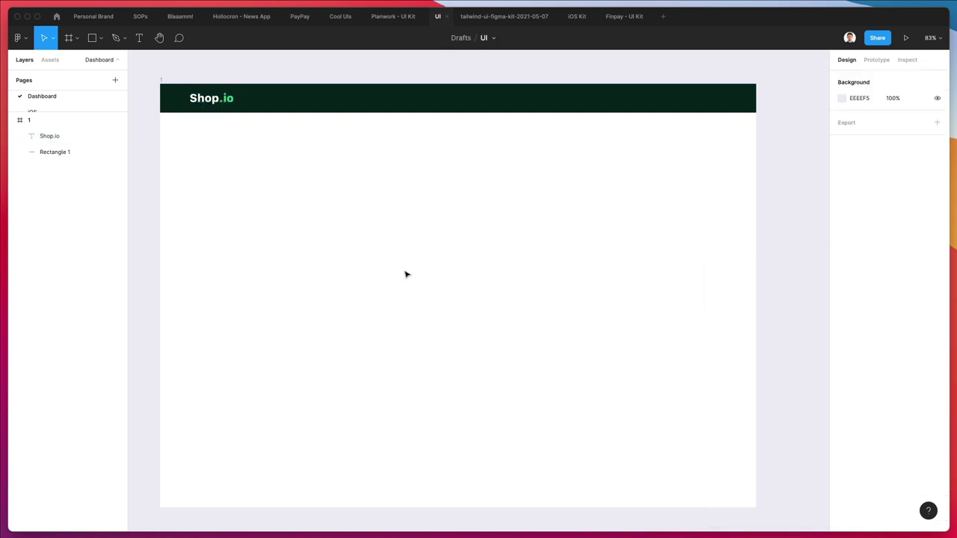
- Duplicate the Shop.io logo into the header's middle and lock the header bar
scroll(190, 112, "up", 2)
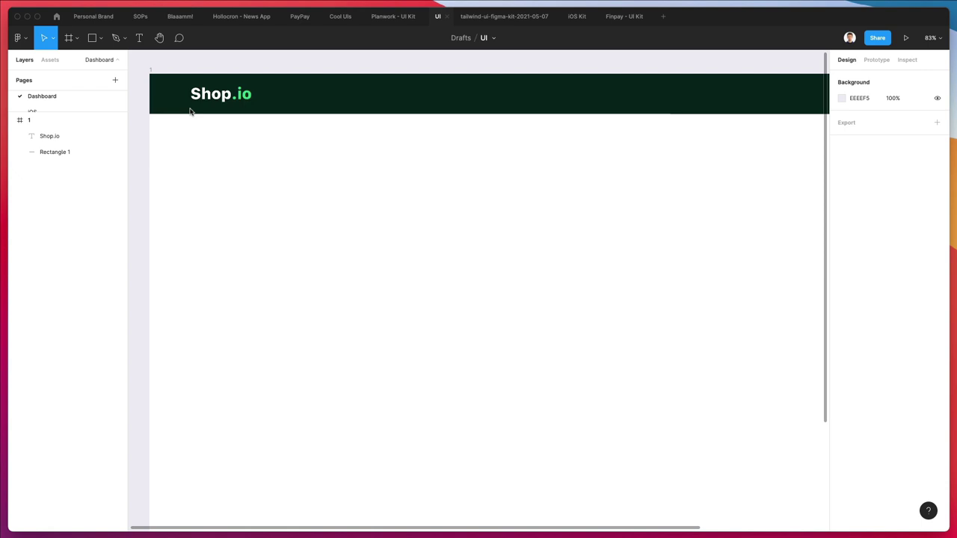
scroll(254, 116, "up", 2)
left_click(246, 119)
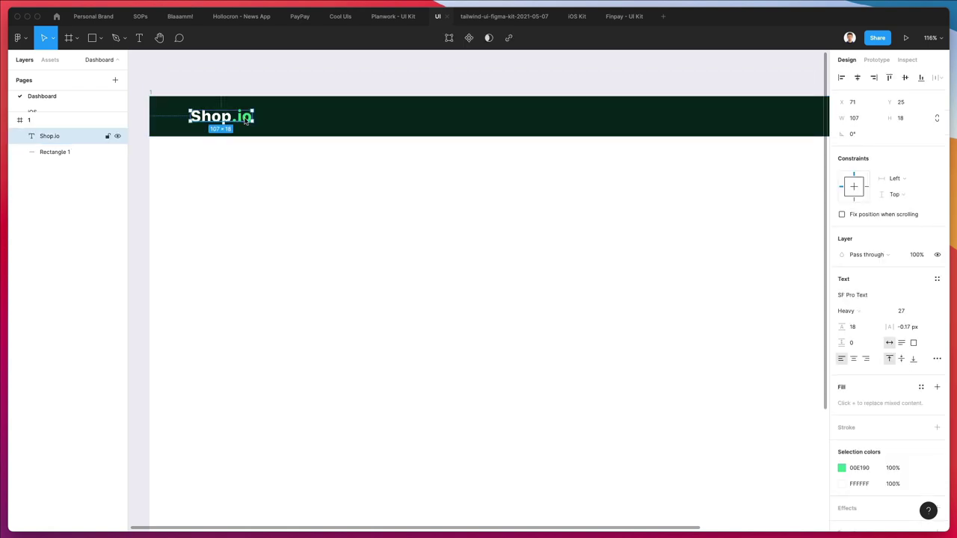
left_click_drag(246, 118, 499, 129)
left_click(548, 132)
right_click(549, 131)
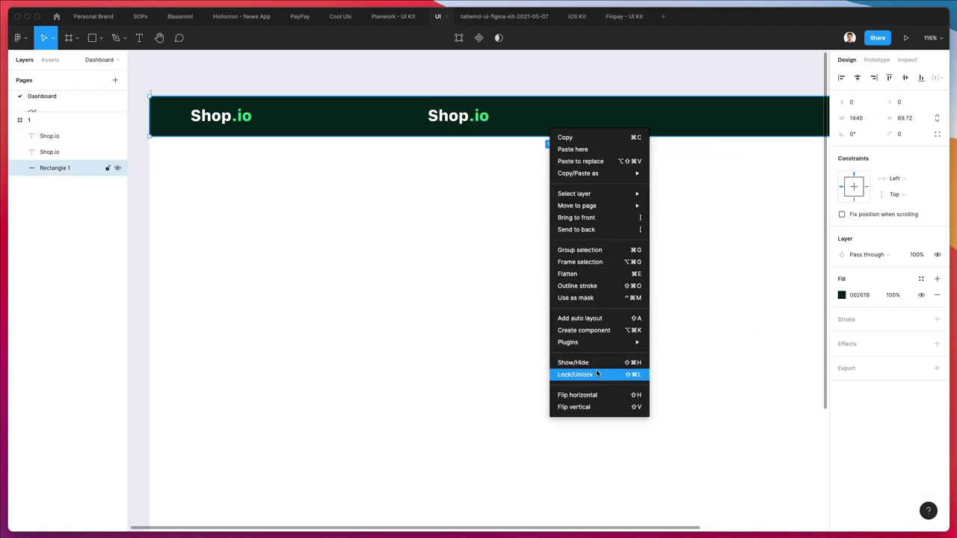
left_click(596, 373)
- Change the copied text to white 'Search'
double_click(456, 116)
type("Se")
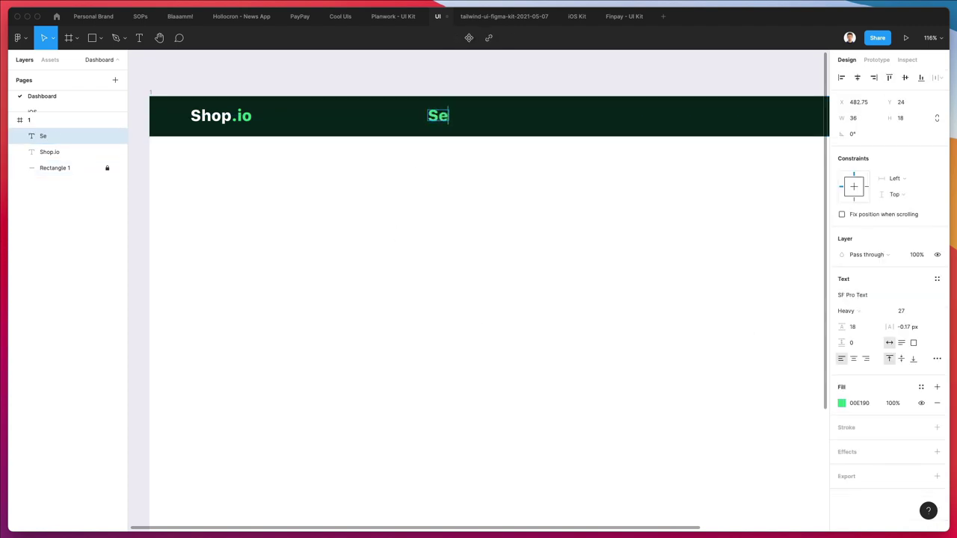
type("arch")
key("super+a")
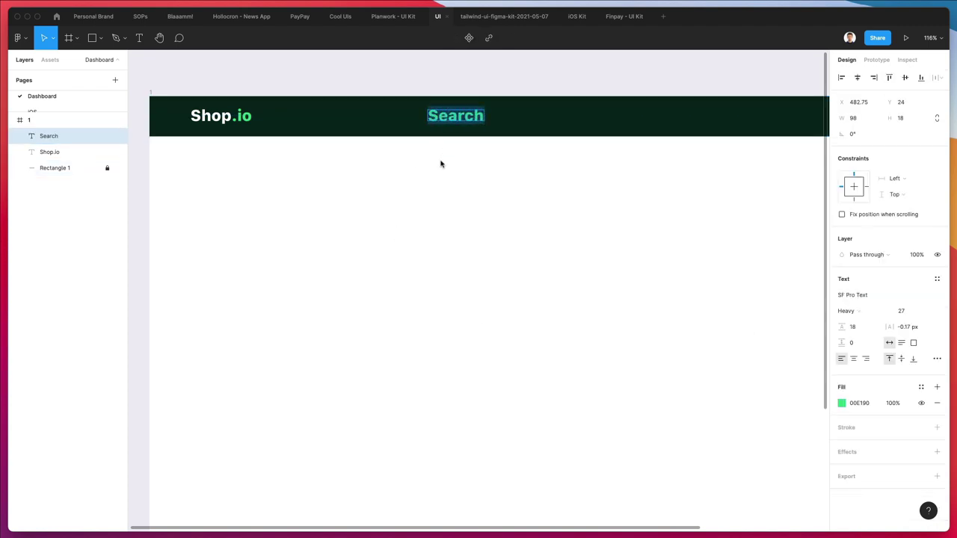
key("BackSpace")
key("super+z")
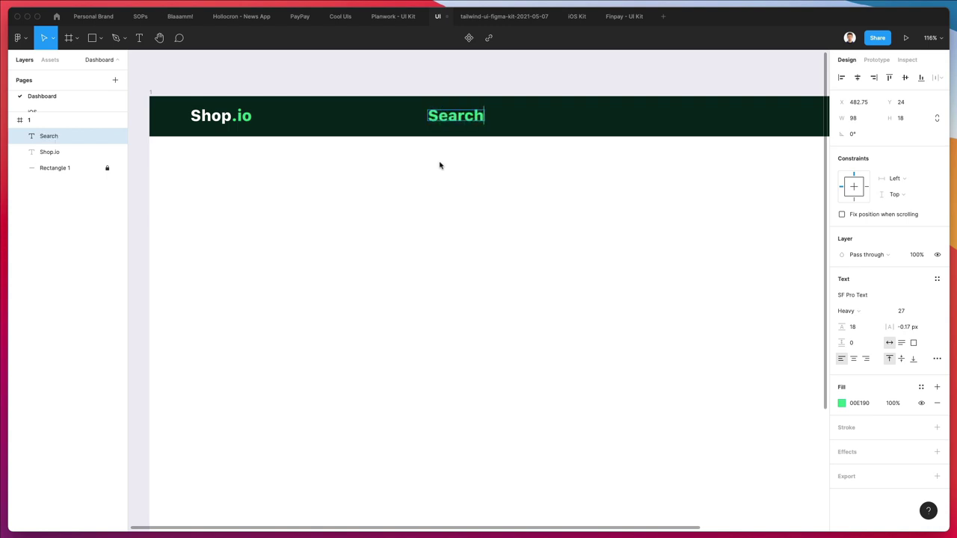
key("super+a")
key("i")
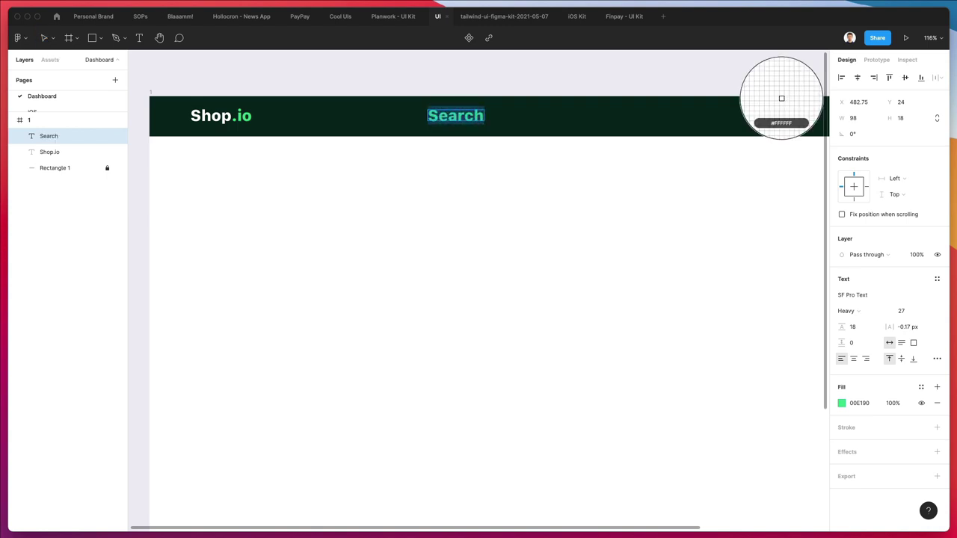
left_click(412, 154)
key("Escape")
- Set the Search text to font size 15 and Medium weight
left_click(901, 310)
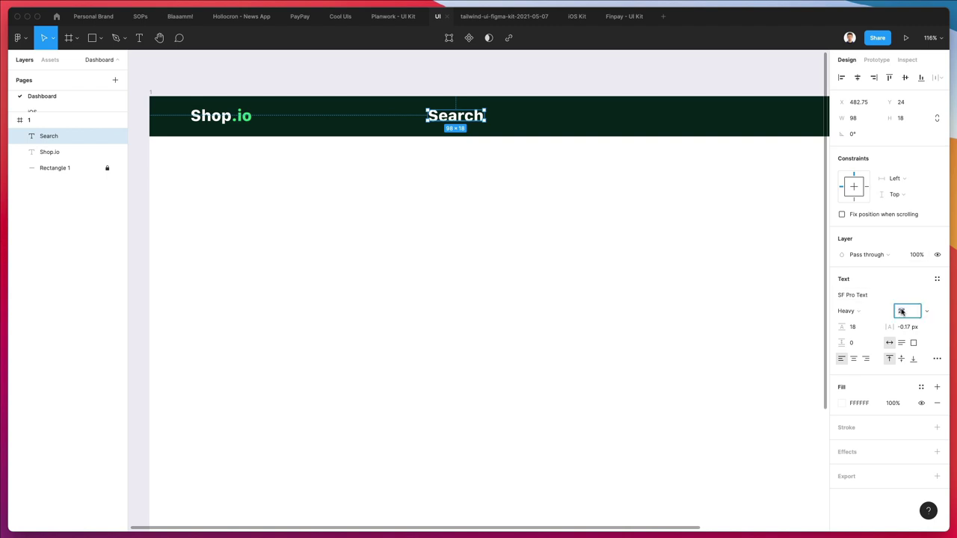
type("17")
key("Return")
key("Down")
key("Down")
key("Down")
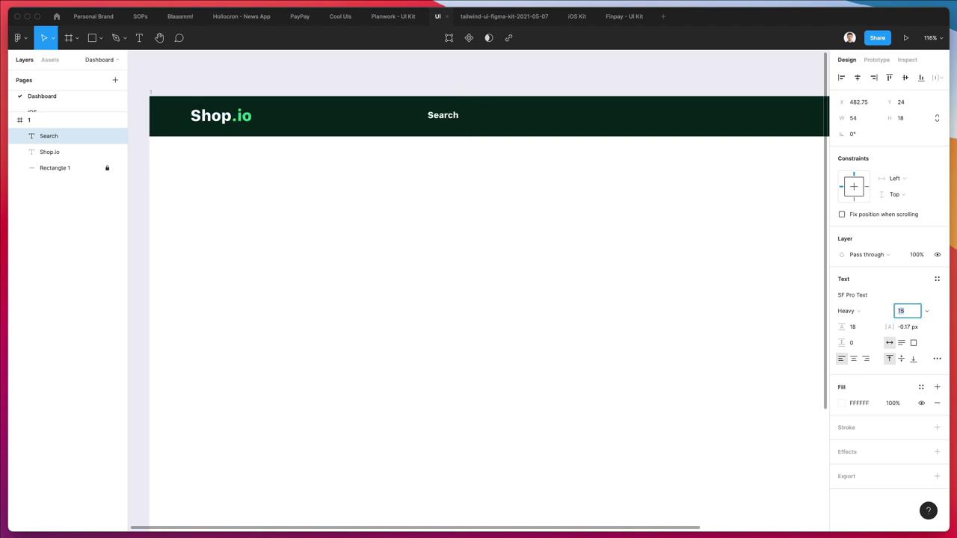
key("Up")
left_click(856, 311)
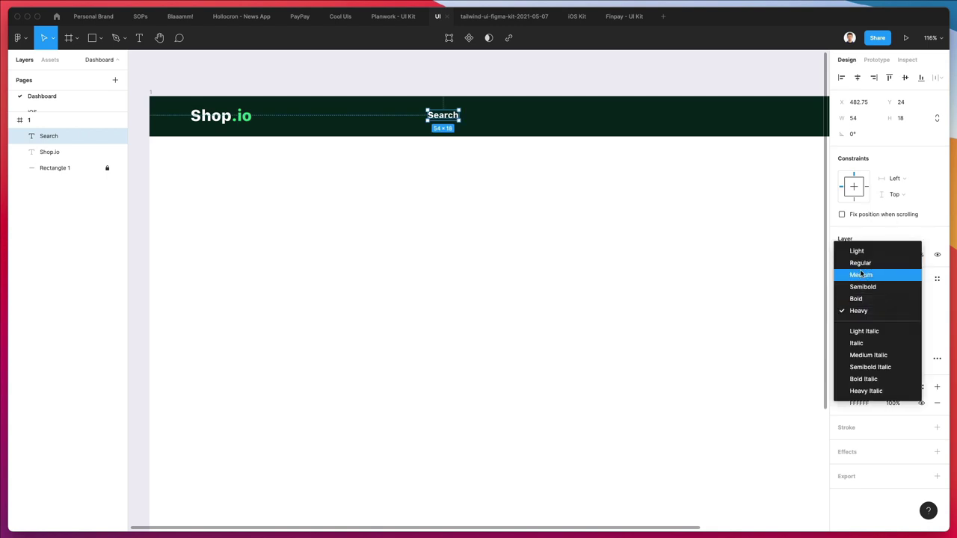
left_click(861, 274)
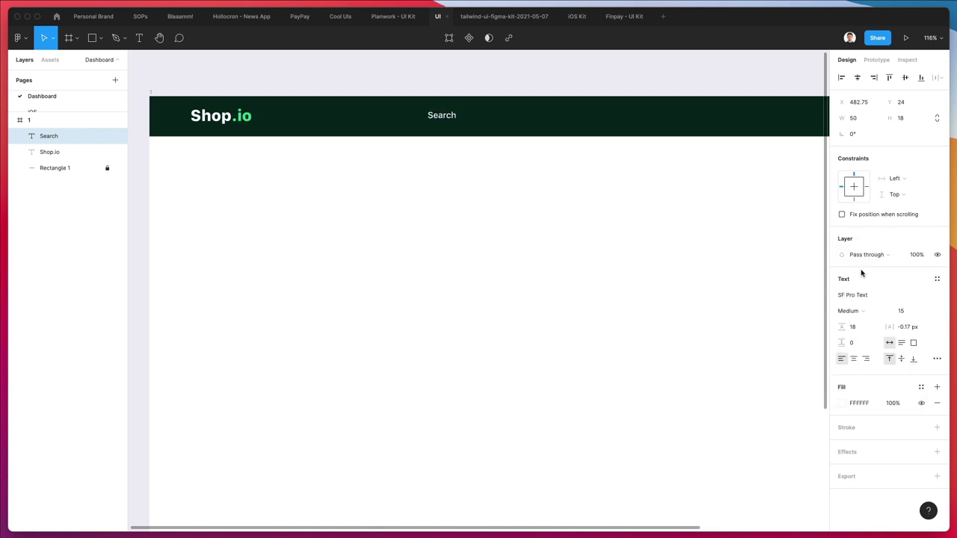
left_click(432, 221)
- Draw a rectangle behind Search with no fill and a white outline
key("r")
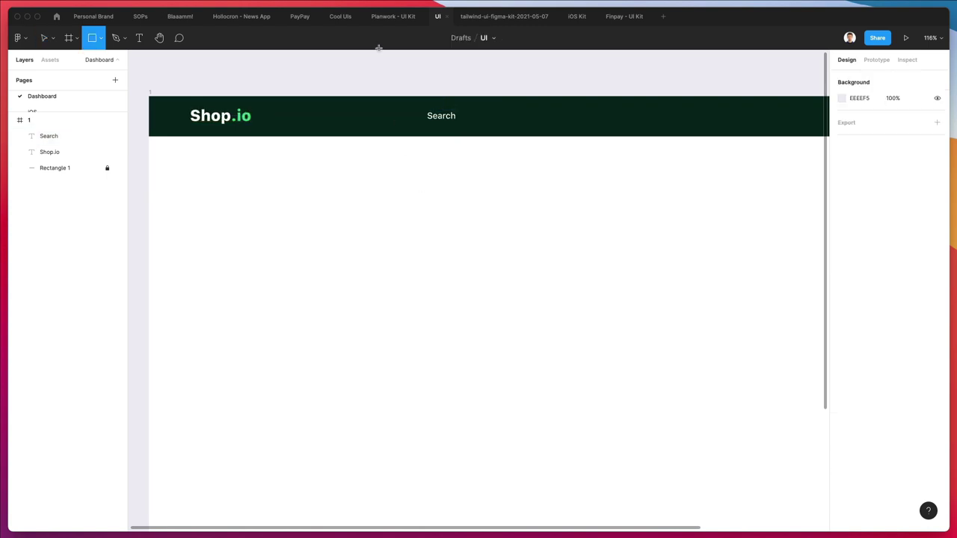
left_click_drag(400, 105, 713, 129)
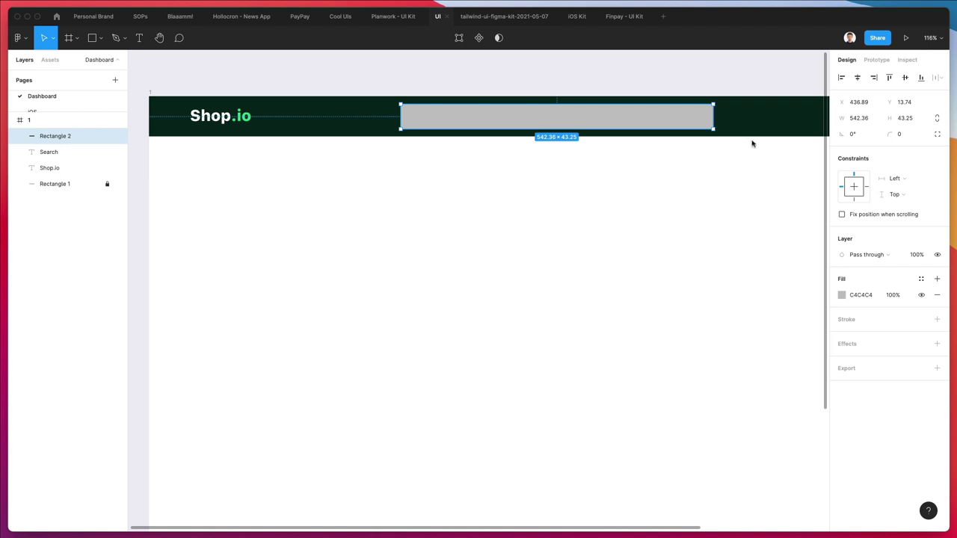
key("super+bracketleft")
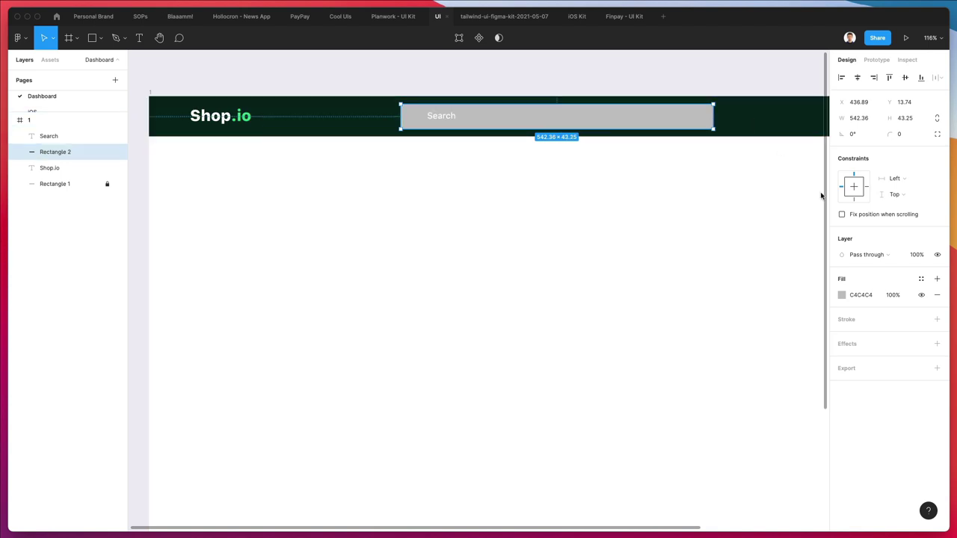
left_click(845, 319)
key("i")
left_click(492, 205)
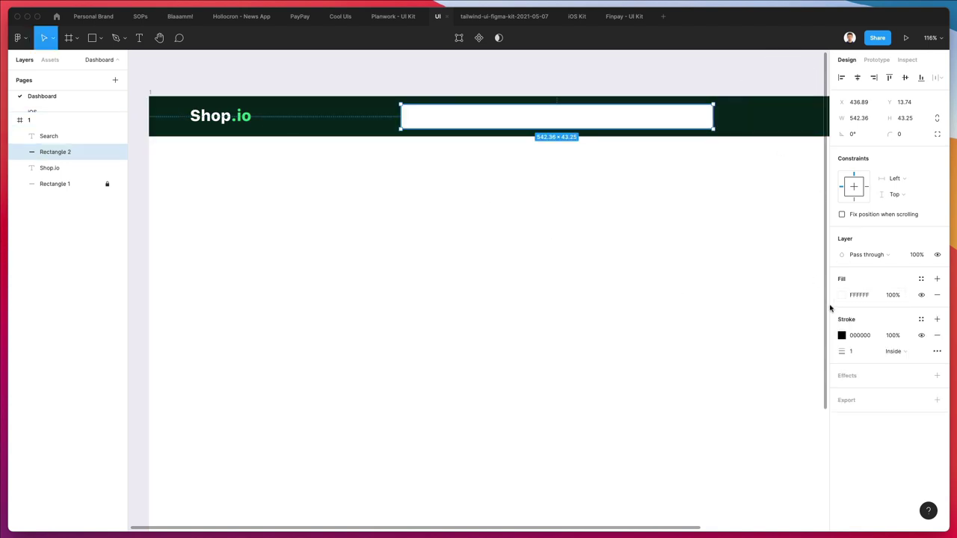
left_click(937, 294)
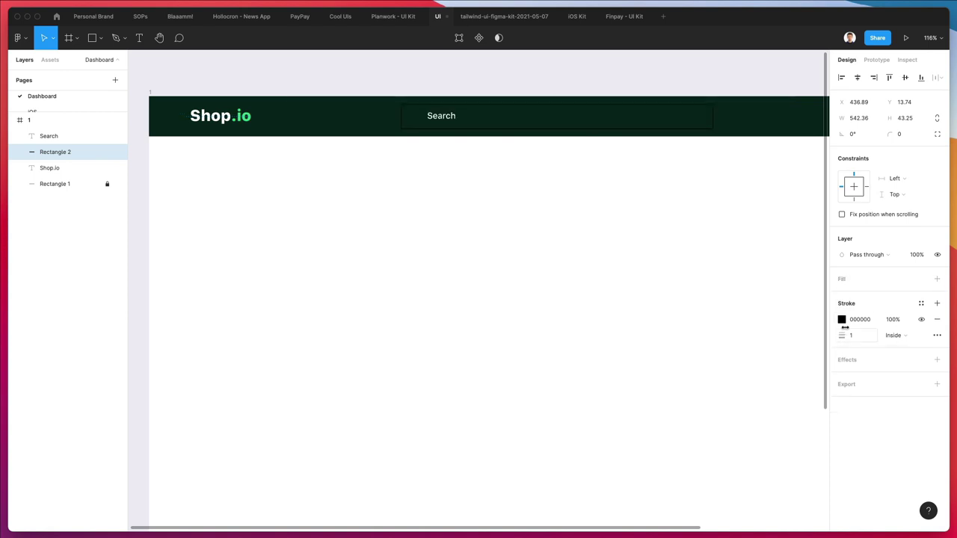
left_click(841, 319)
key("i")
left_click(397, 204)
left_click(415, 153)
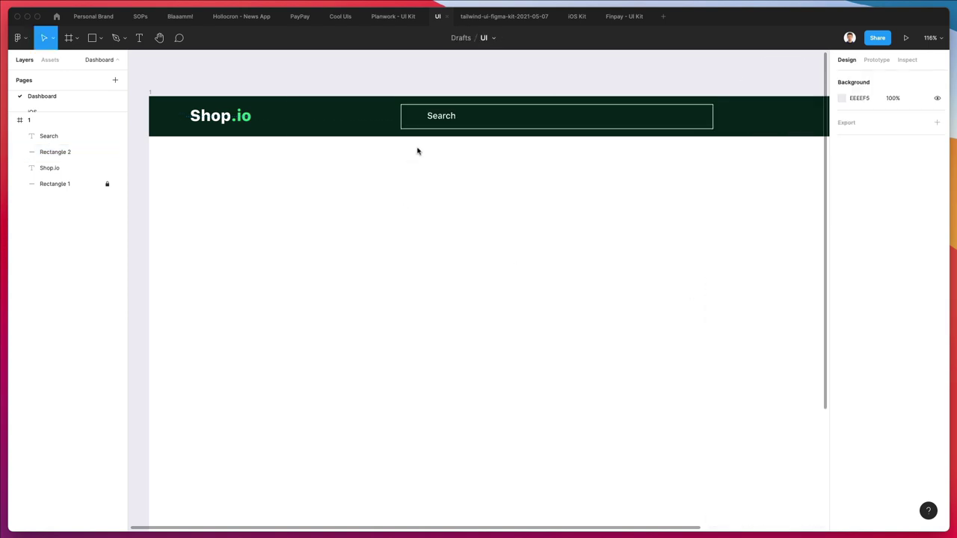
- Nudge the search box up one pixel and round its corners from radius 6
left_click(519, 103)
key("Up")
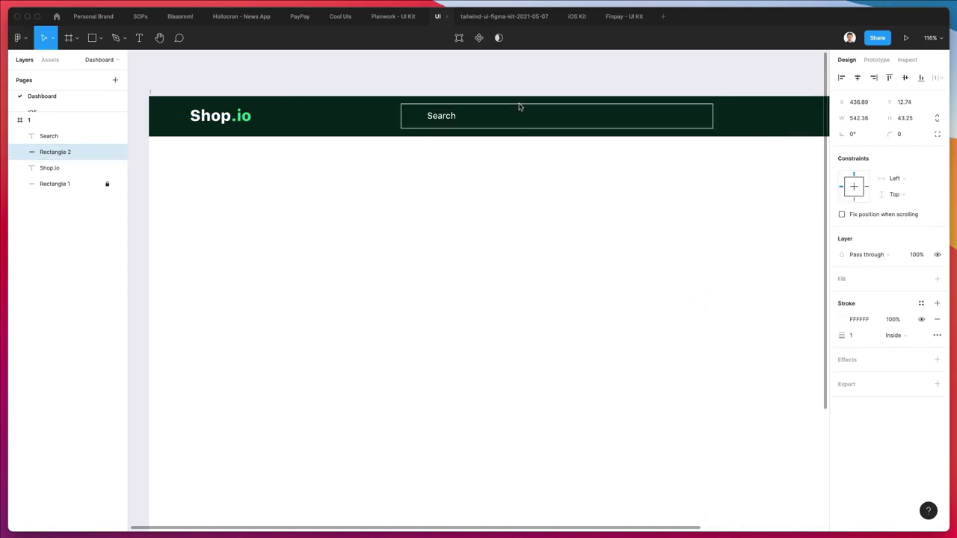
left_click(901, 133)
type("6")
key("Return")
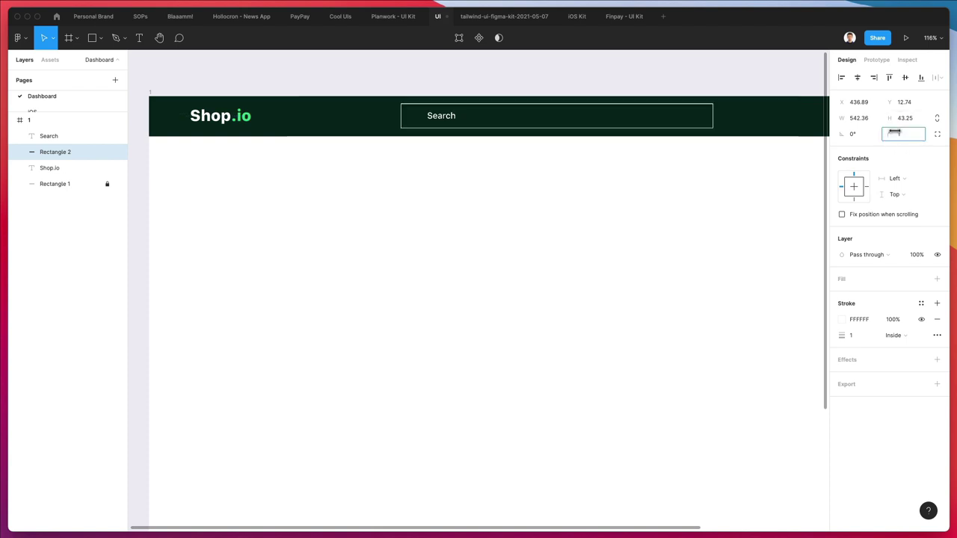
left_click_drag(11, 130, 33, 130)
left_click(521, 203)
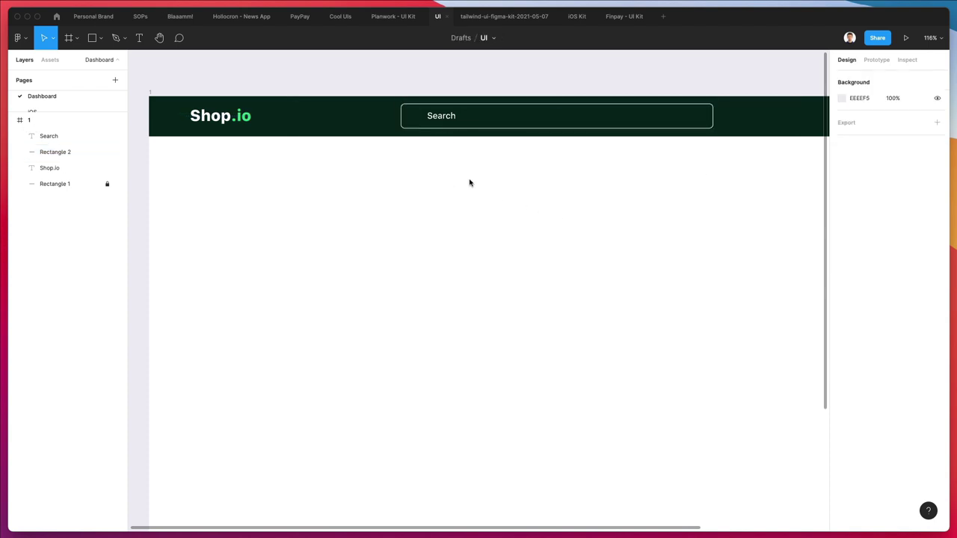
- Make the search box 50% opaque and bring up the Nucleo icon library
left_click(555, 107)
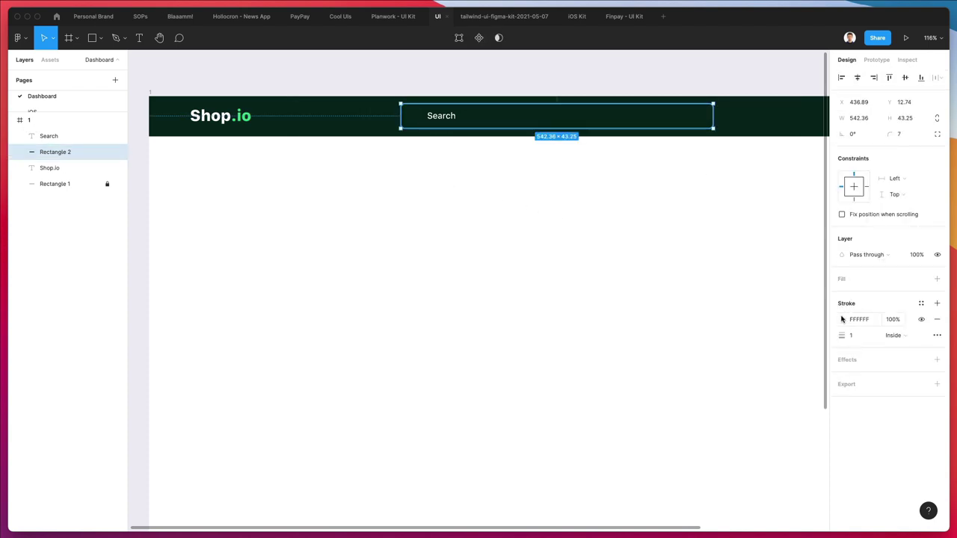
key("5")
left_click(576, 207)
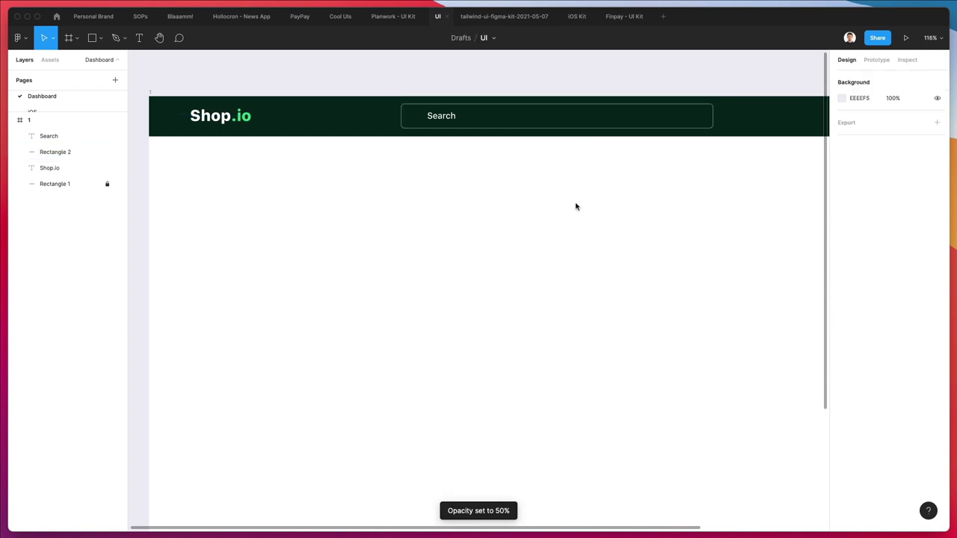
scroll(699, 239, "right", 5)
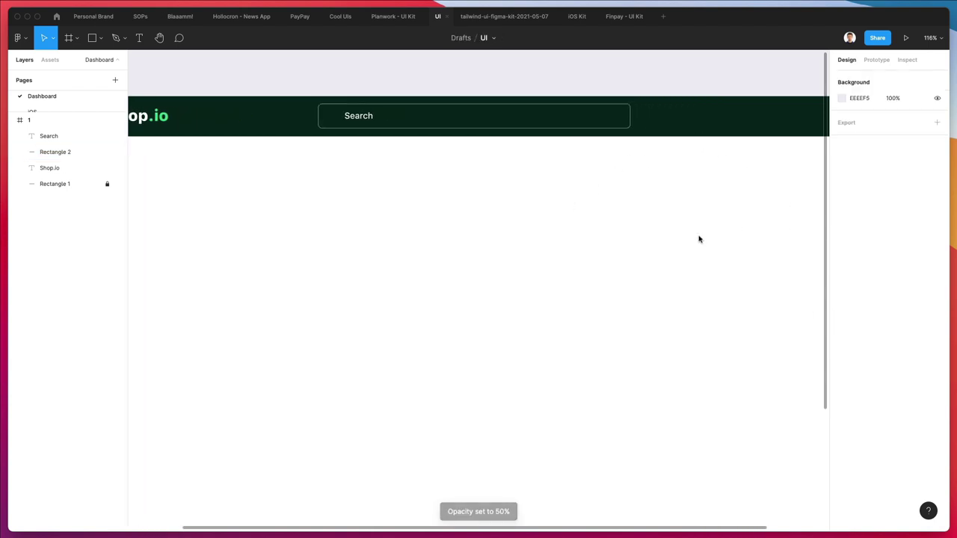
scroll(699, 239, "down", 2)
scroll(699, 239, "down", 3)
scroll(698, 239, "right", 3)
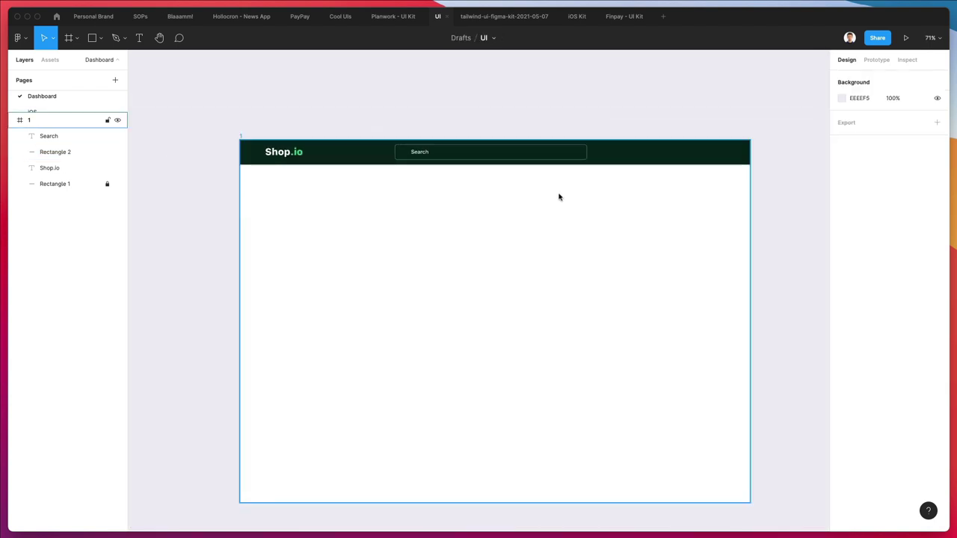
scroll(560, 196, "up", 2)
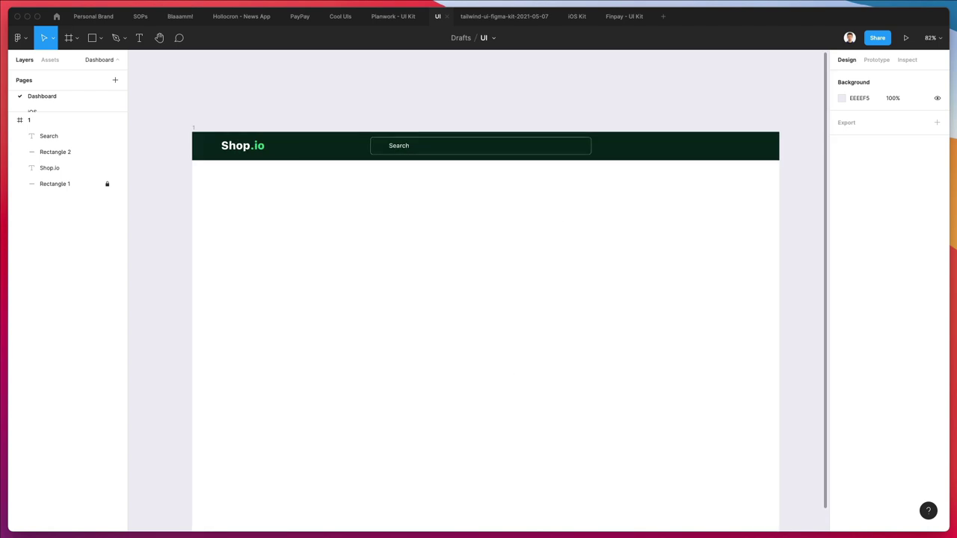
key("super+shift+n")
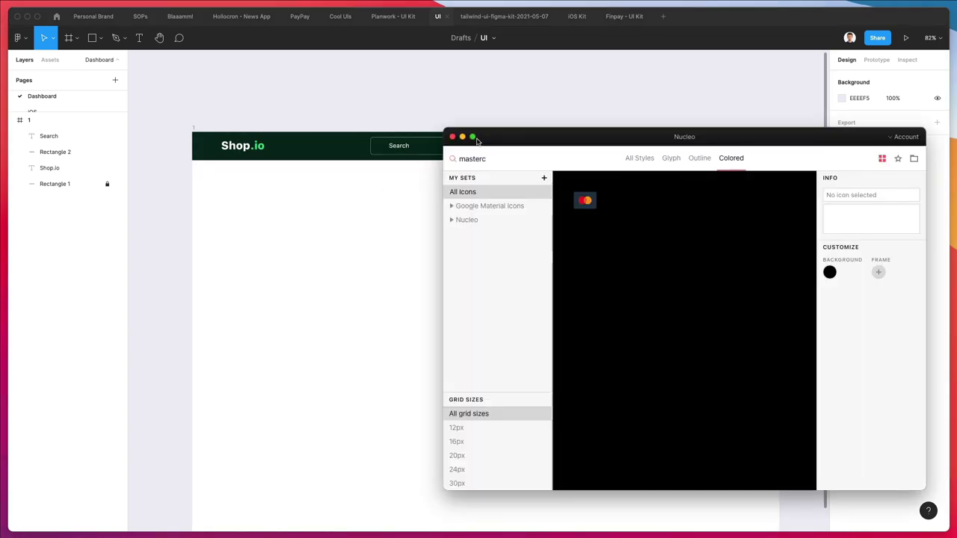
- Find a 'search' glyph in Nucleo and place a 16px magnifier inside the Search box
key("super+a")
key("BackSpace")
type("search")
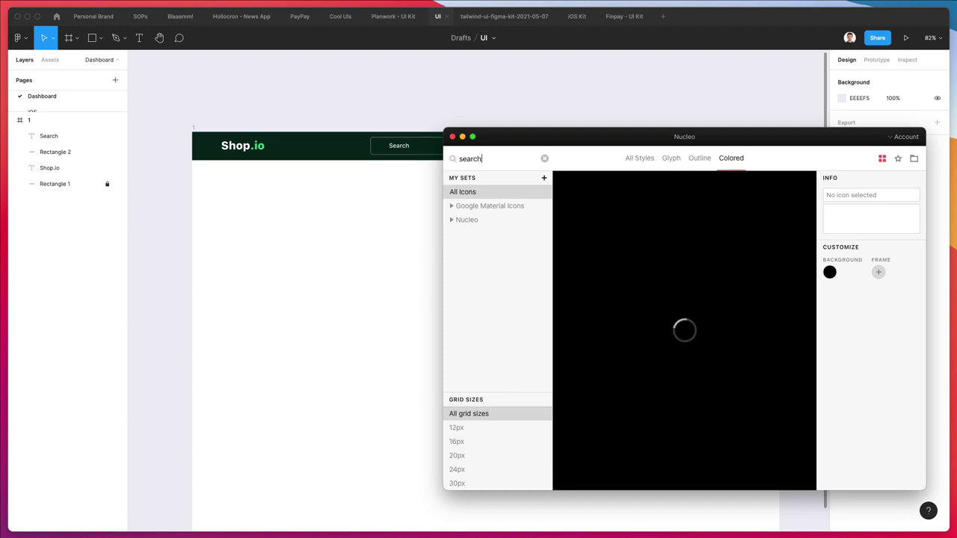
left_click(669, 159)
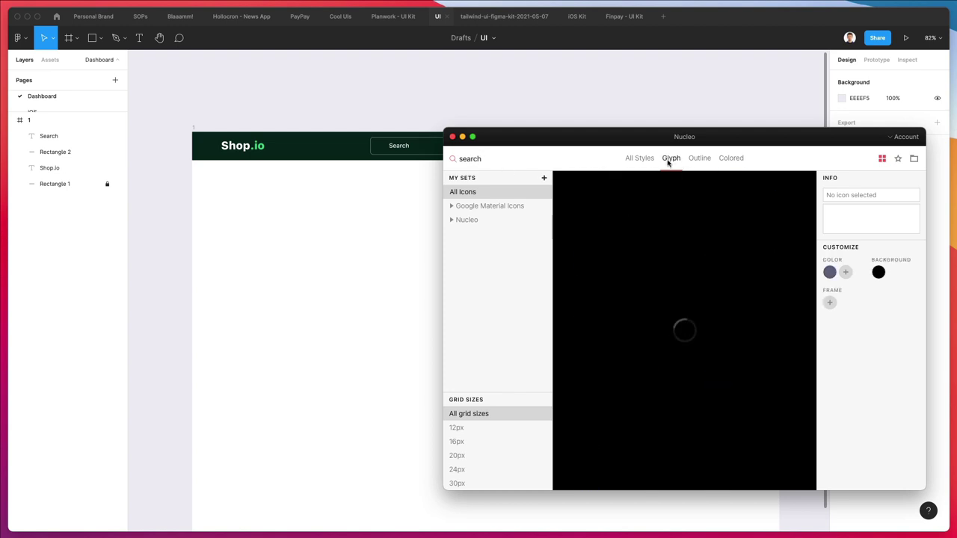
scroll(673, 335, "down", 2)
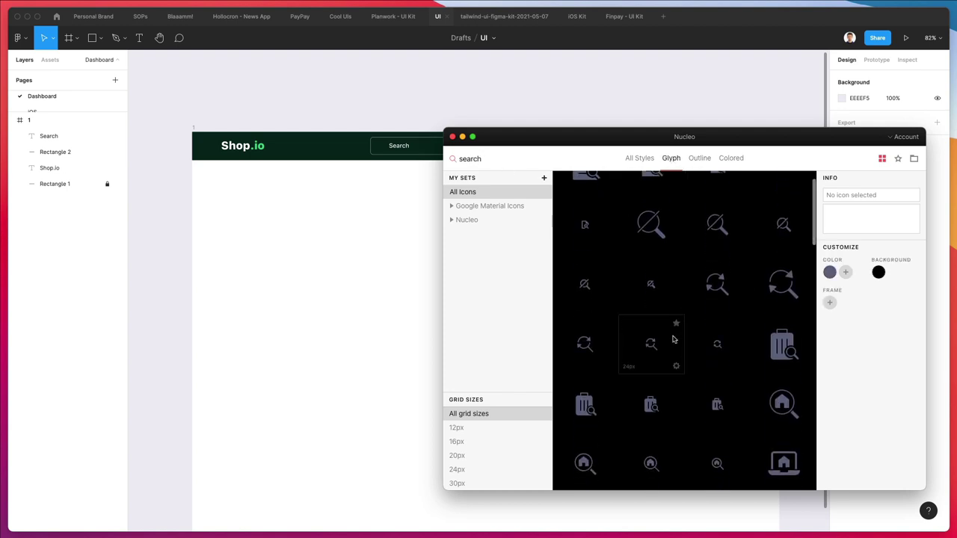
scroll(730, 313, "down", 6)
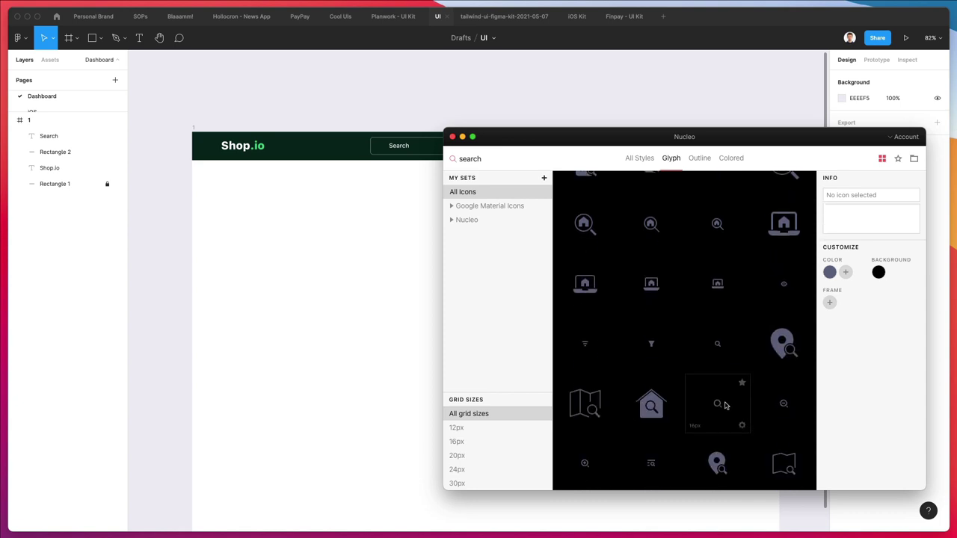
left_click_drag(722, 399, 381, 142)
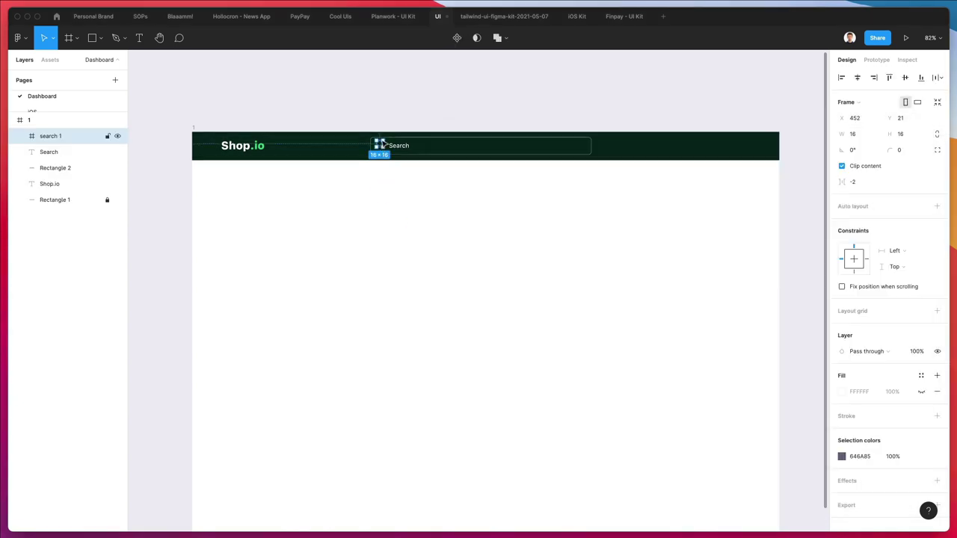
scroll(381, 142, "up", 5)
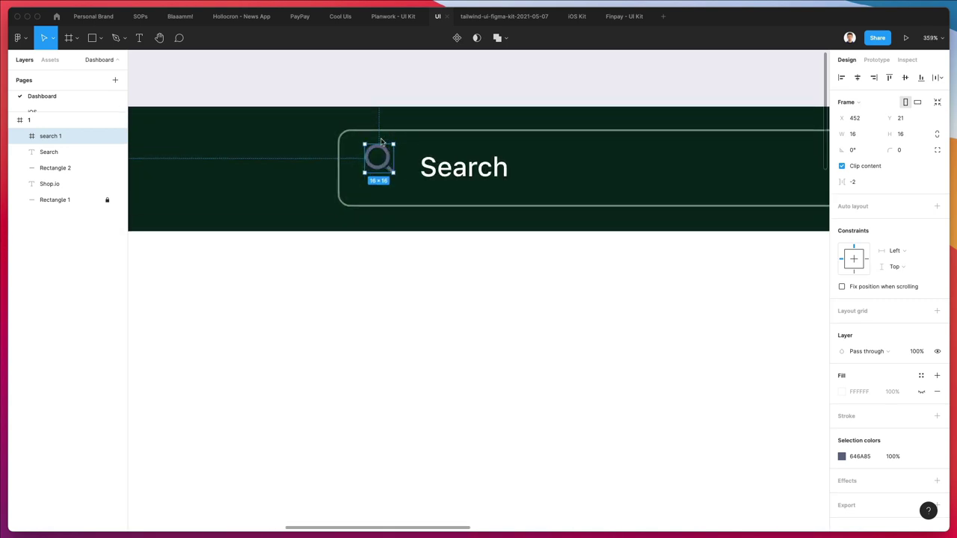
key("super+g")
- Colour the magnifier icon white at 50% opacity
key("i")
left_click(387, 303)
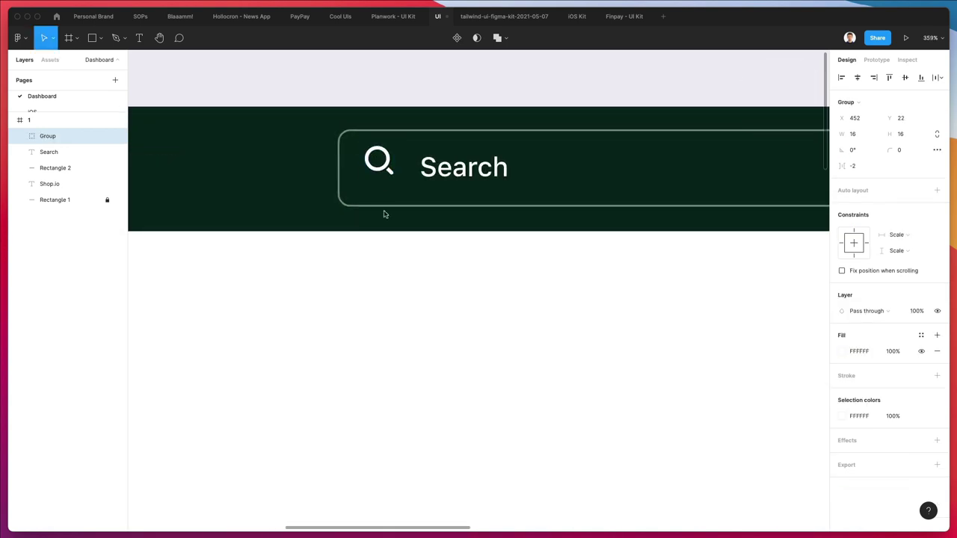
left_click(450, 159)
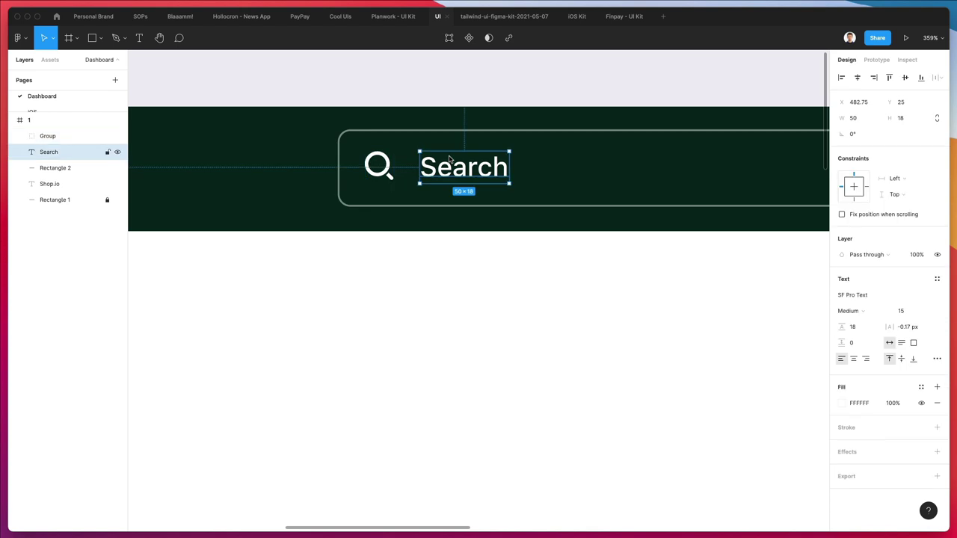
key("Escape")
left_click(383, 166)
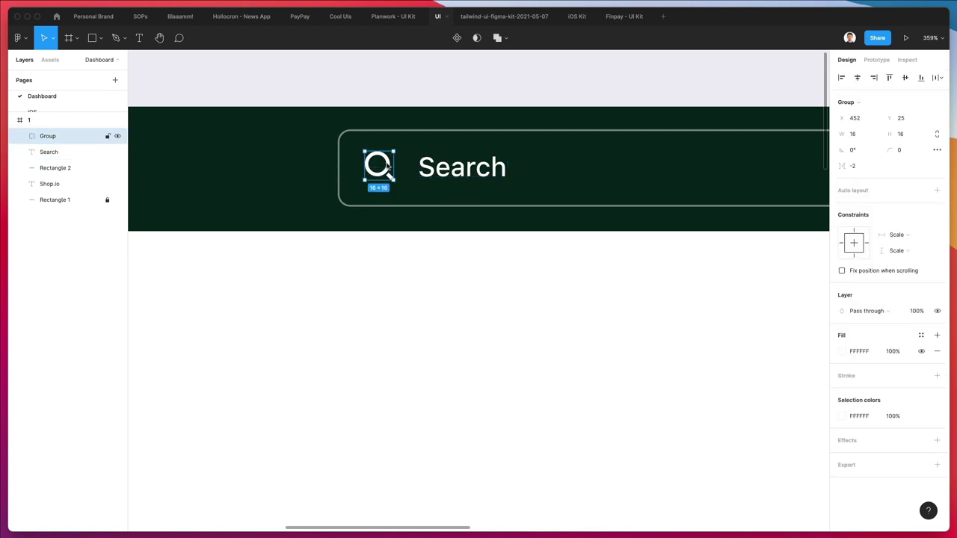
key("5")
scroll(408, 275, "down", 5)
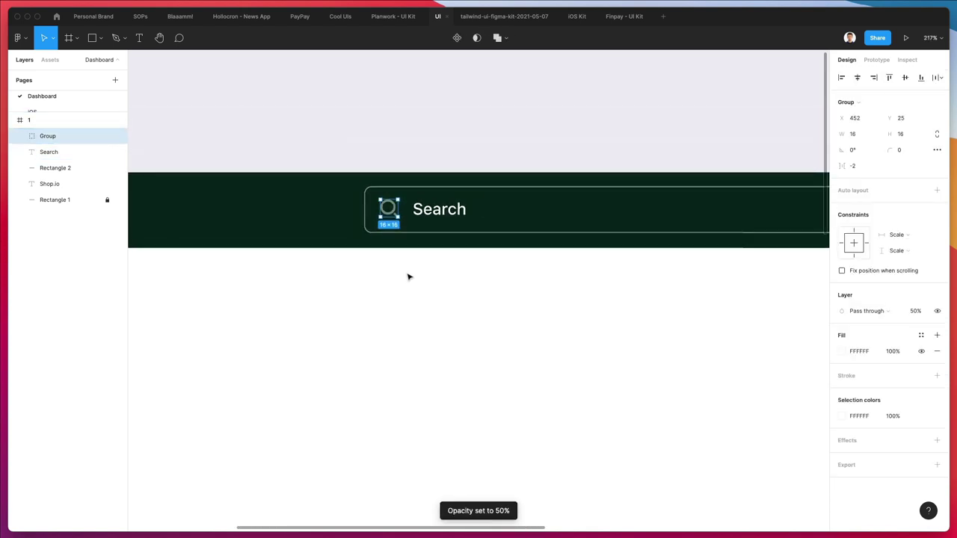
left_click(408, 273)
left_click(392, 223)
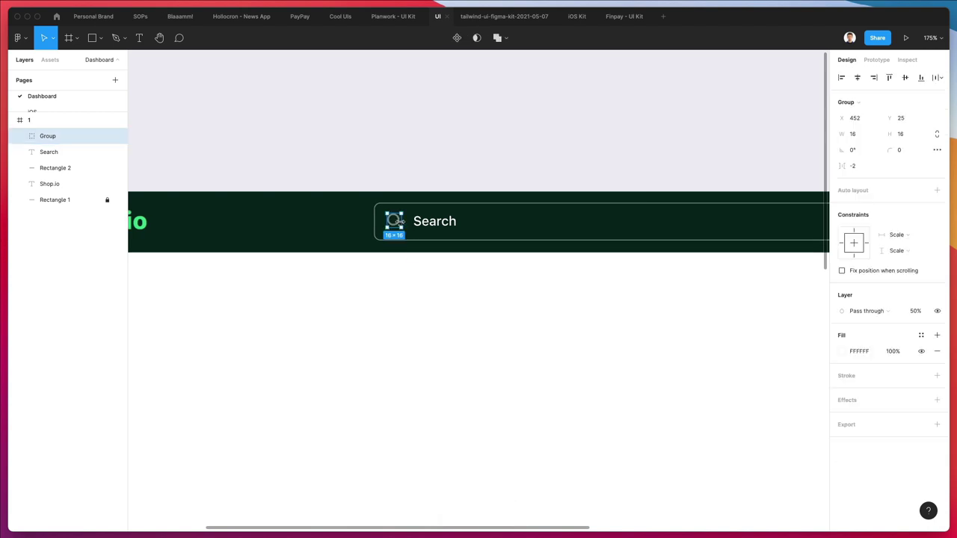
left_click(431, 223, "shift")
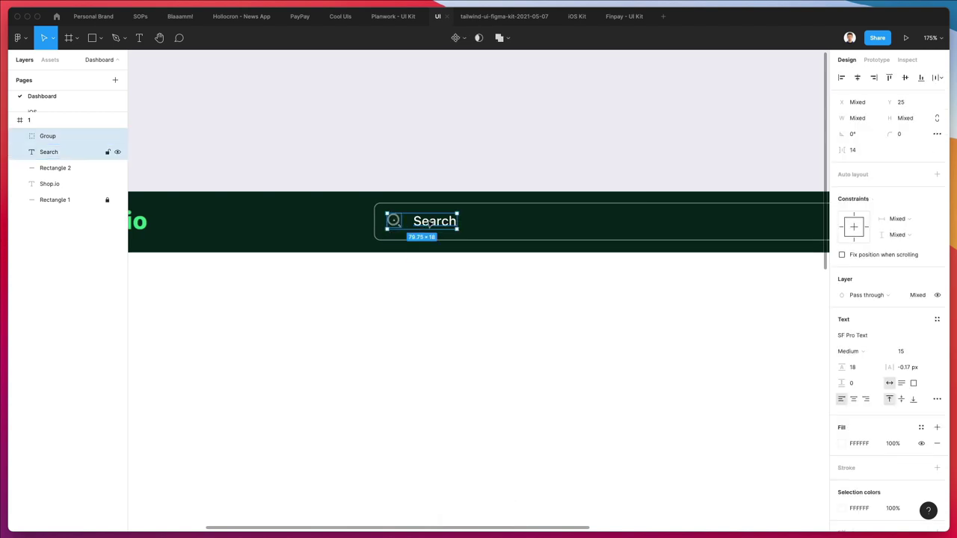
left_click(406, 285)
- Group the magnifier, Search text and outline, then centre the group horizontally
scroll(406, 285, "down", 2)
scroll(405, 285, "right", 5)
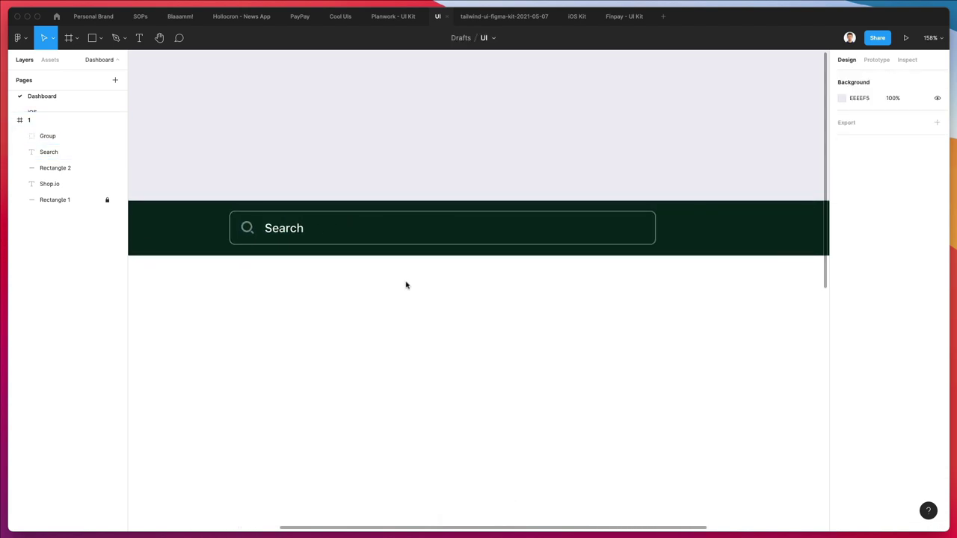
scroll(494, 346, "down", 5)
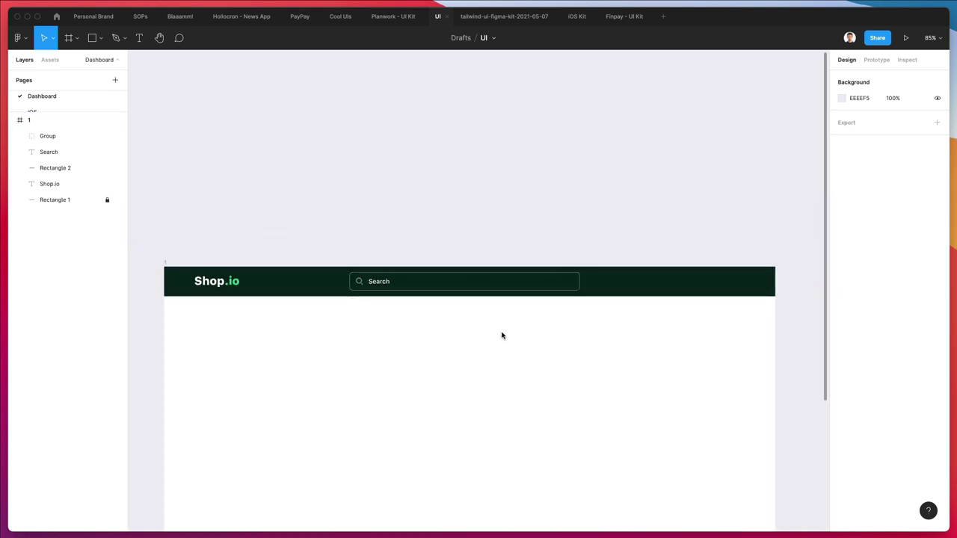
left_click_drag(501, 333, 336, 262)
key("super+g")
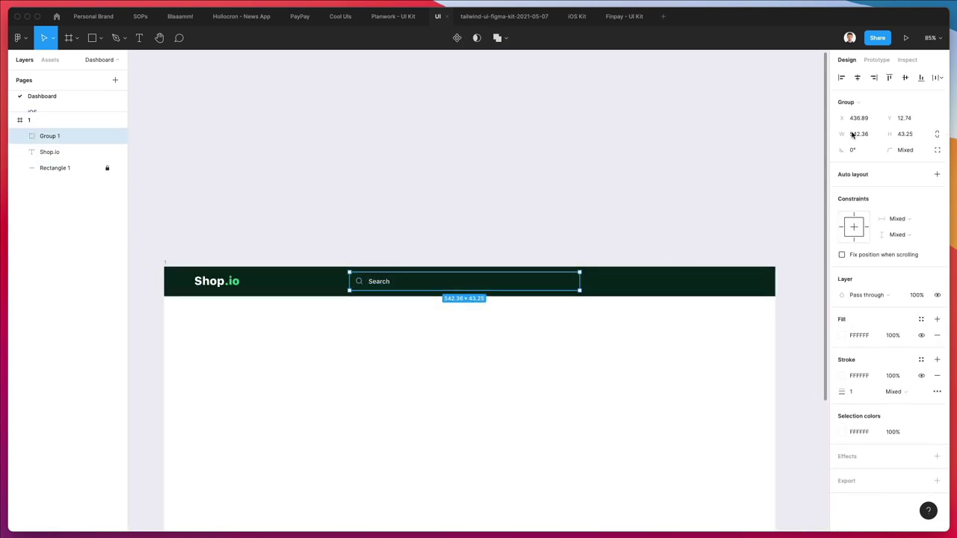
left_click(856, 78)
left_click(521, 408)
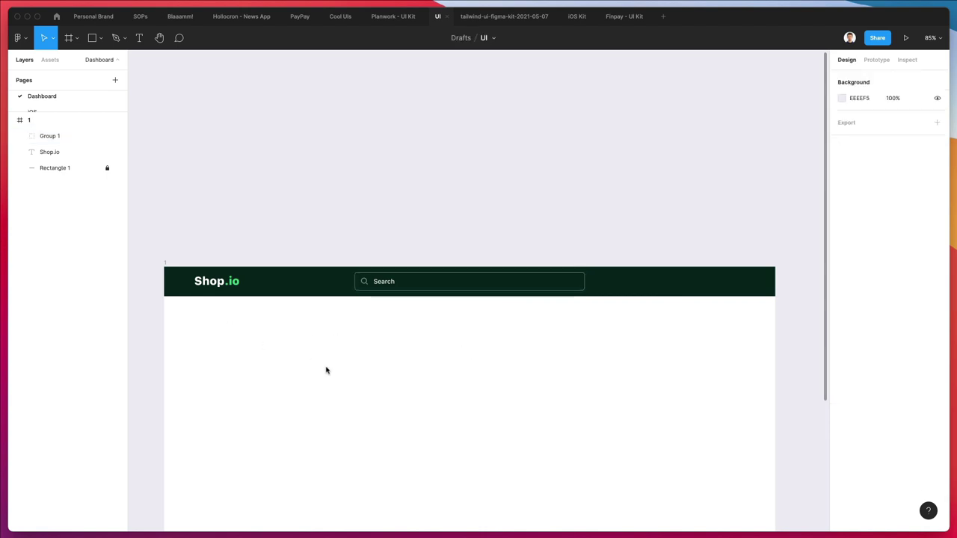
left_click(220, 284)
left_click(584, 376)
scroll(549, 344, "down", 1)
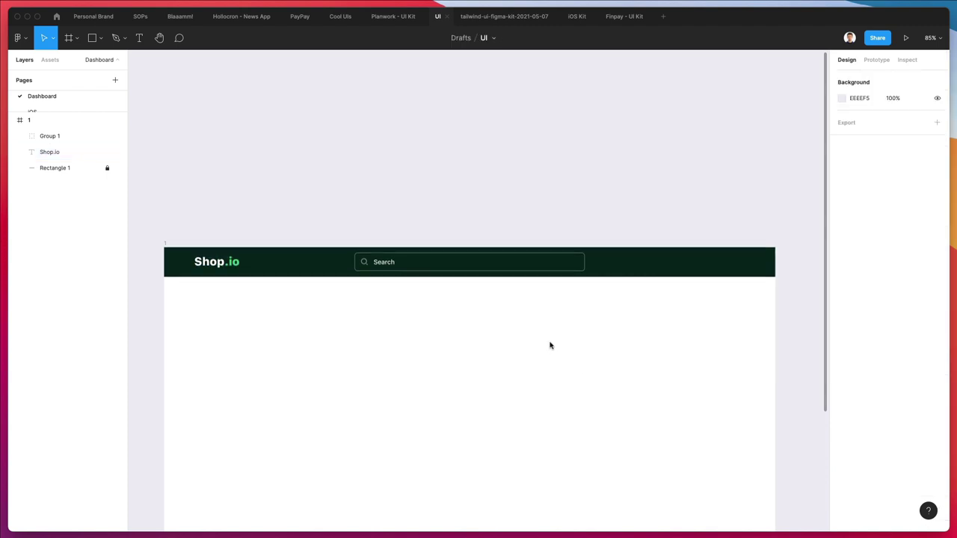
scroll(550, 345, "up", 2)
scroll(552, 342, "up", 2)
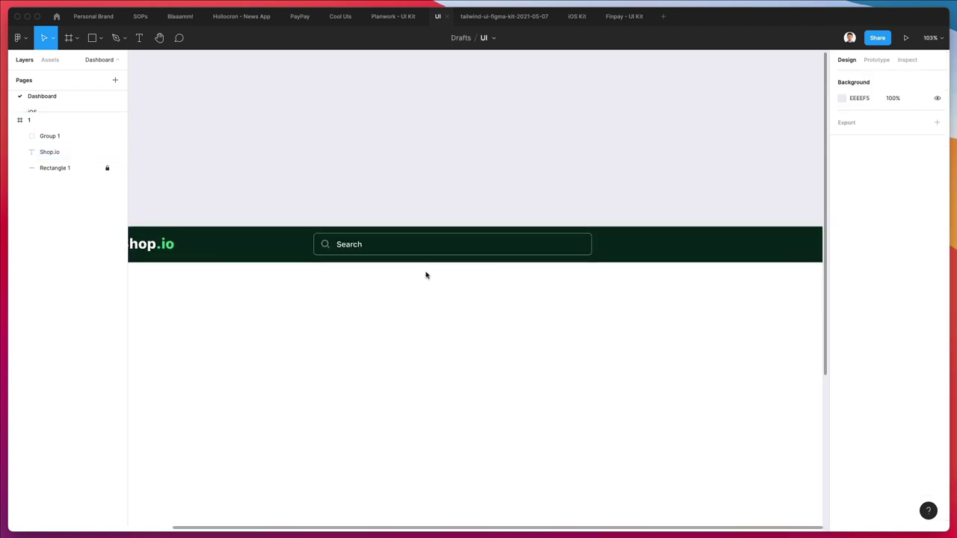
- Search Nucleo for 'message' in Outline style and drag the envelope icon into the header
right_click(302, 537)
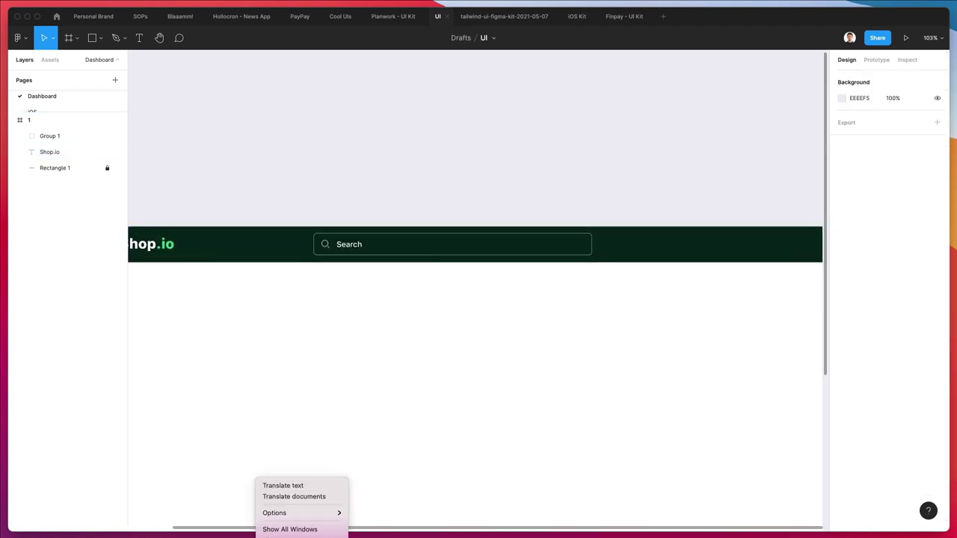
left_click(123, 524)
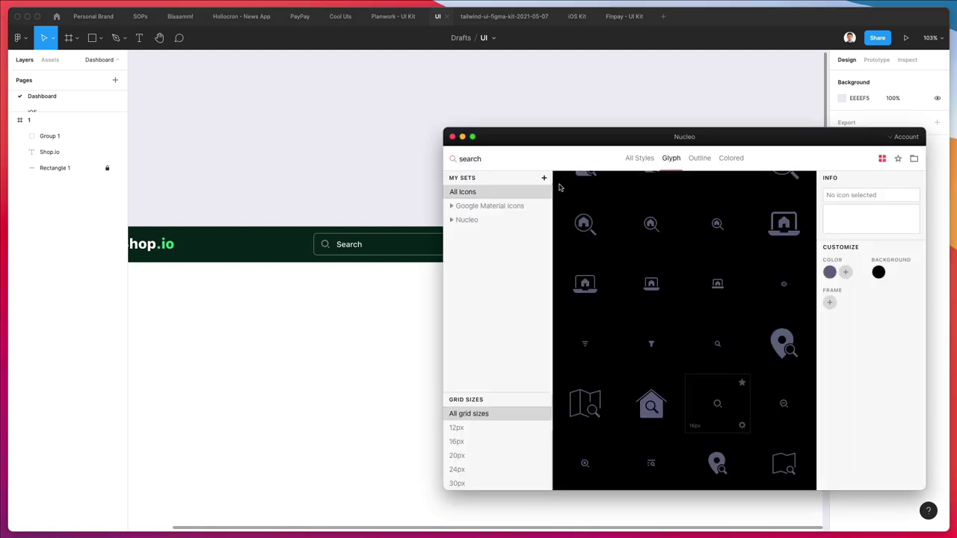
double_click(486, 162)
type("messa")
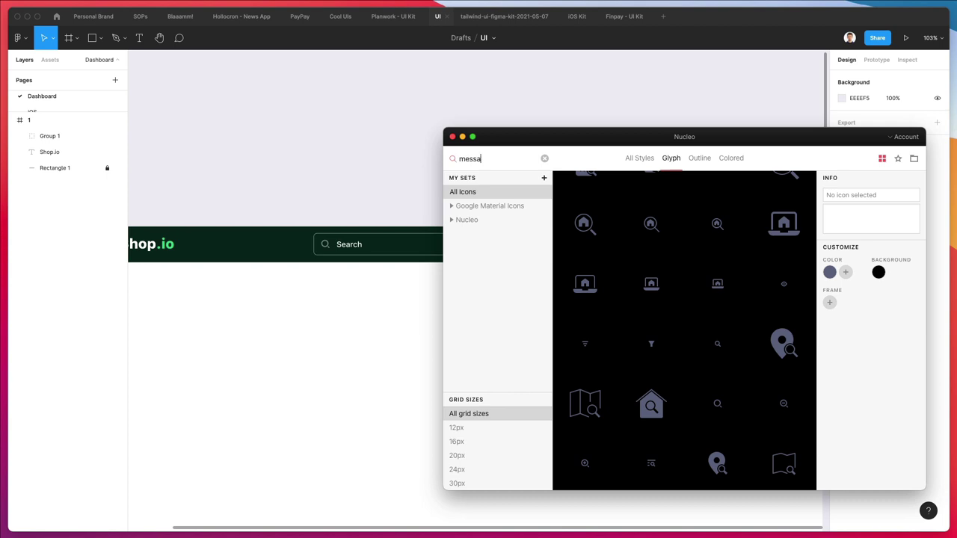
type("ge")
scroll(272, 349, "right", 3)
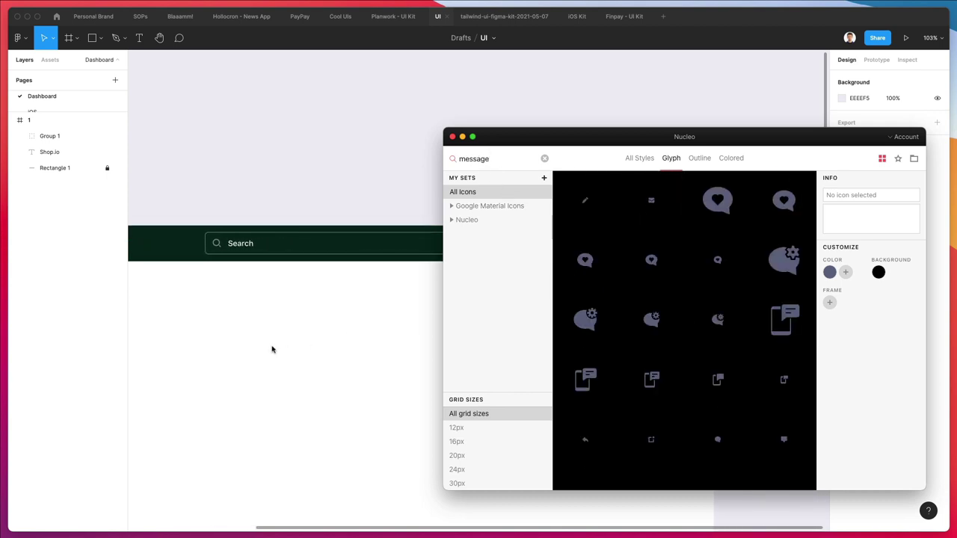
scroll(336, 284, "down", 3)
scroll(335, 284, "right", 3)
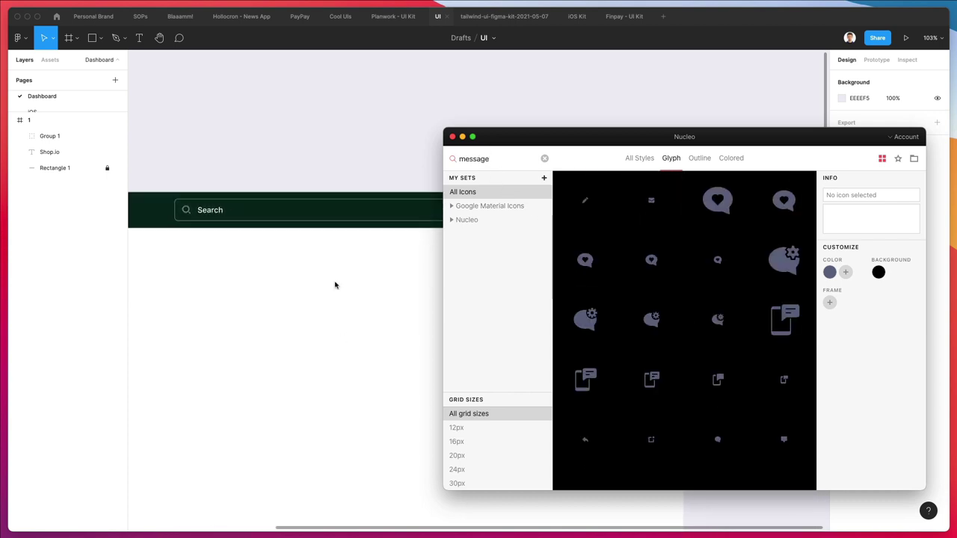
left_click(689, 163)
scroll(316, 239, "right", 2)
left_click_drag(648, 196, 437, 203)
- Search Nucleo for the shop icon and drag the shopping-bag outline into the header
scroll(415, 213, "right", 2)
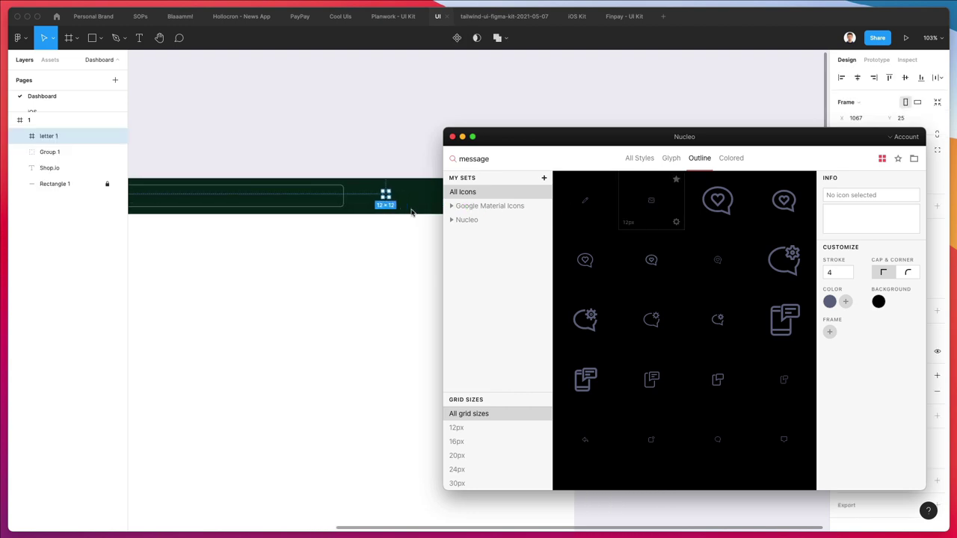
scroll(411, 213, "right", 2)
scroll(412, 209, "up", 2)
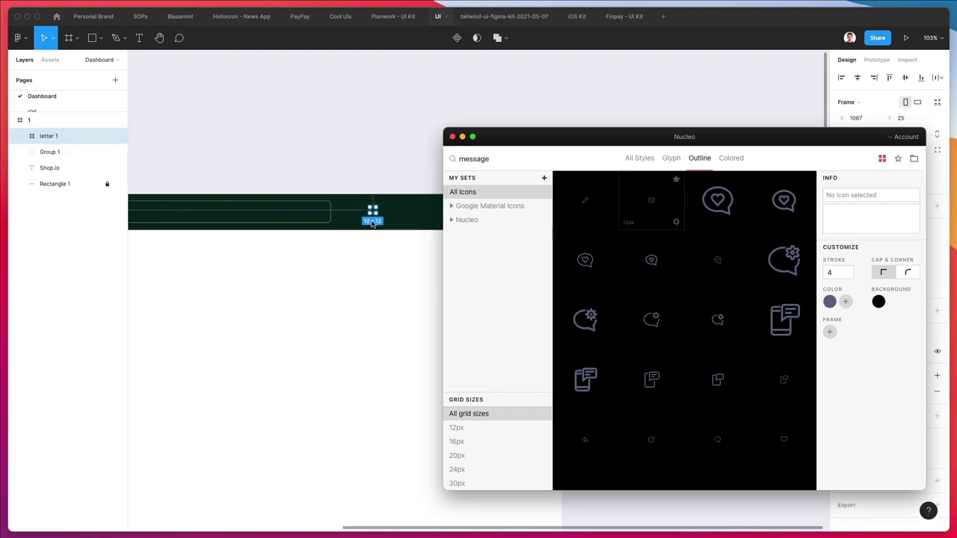
scroll(371, 226, "right", 1)
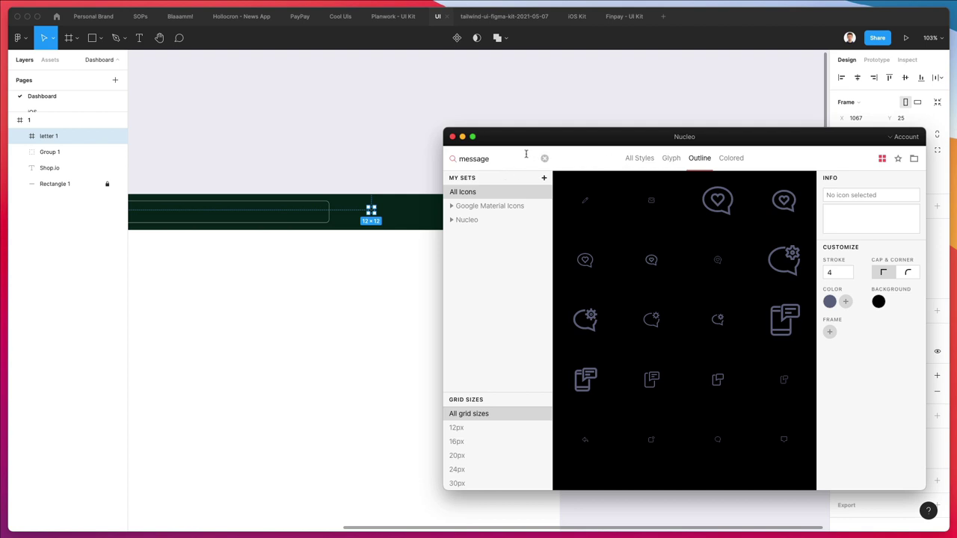
double_click(525, 154)
type("shop")
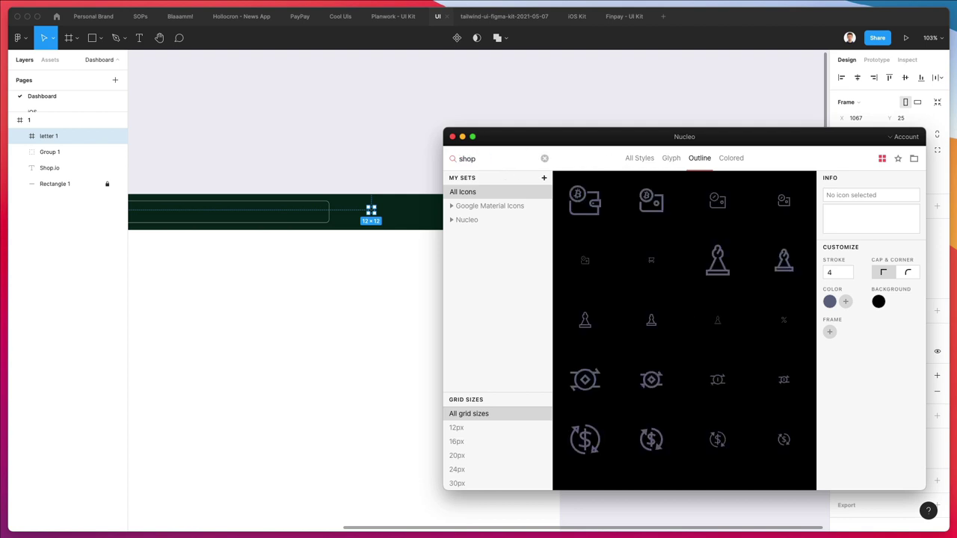
scroll(335, 291, "right", 3)
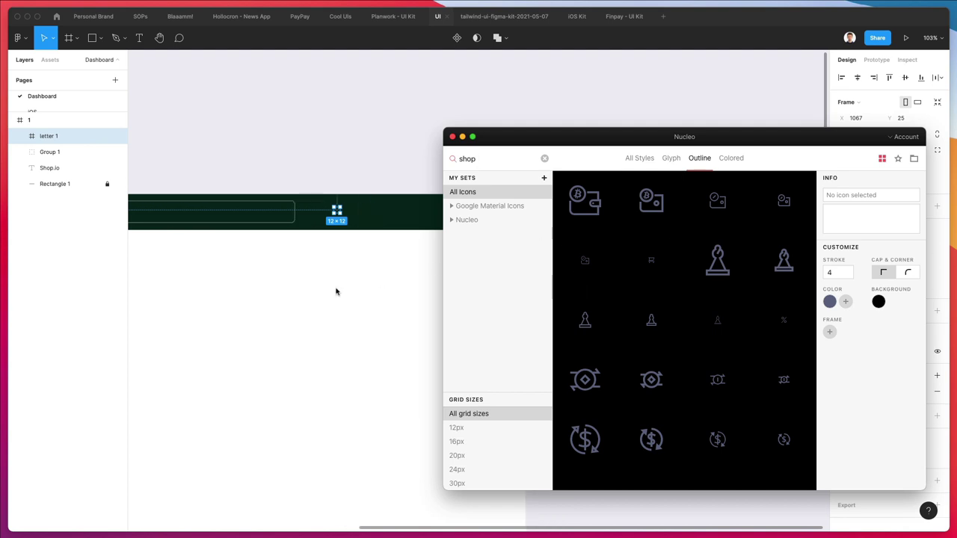
scroll(755, 254, "down", 4)
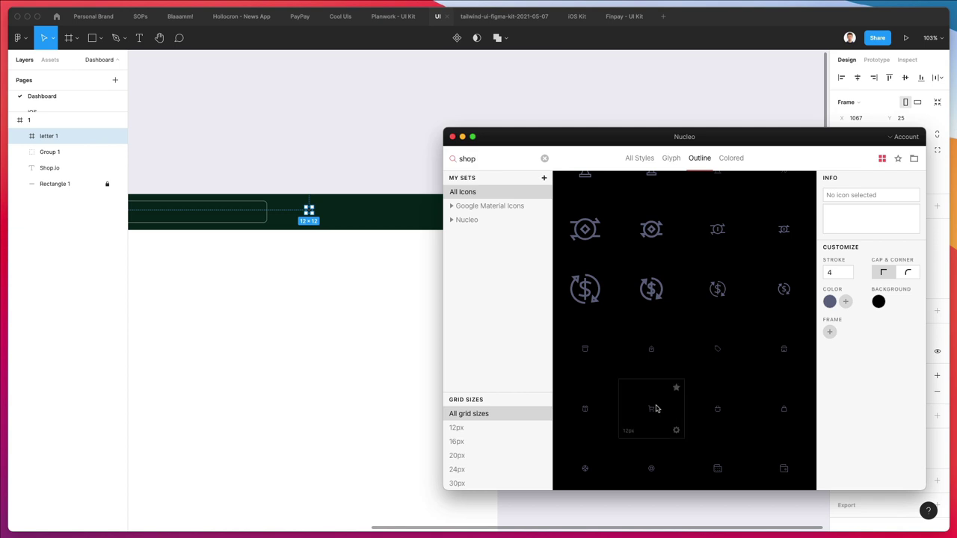
left_click_drag(783, 409, 263, 272)
- Ungroup both icon frames, make them white, and scale the pair to 72.48×20.71
scroll(319, 194, "up", 5)
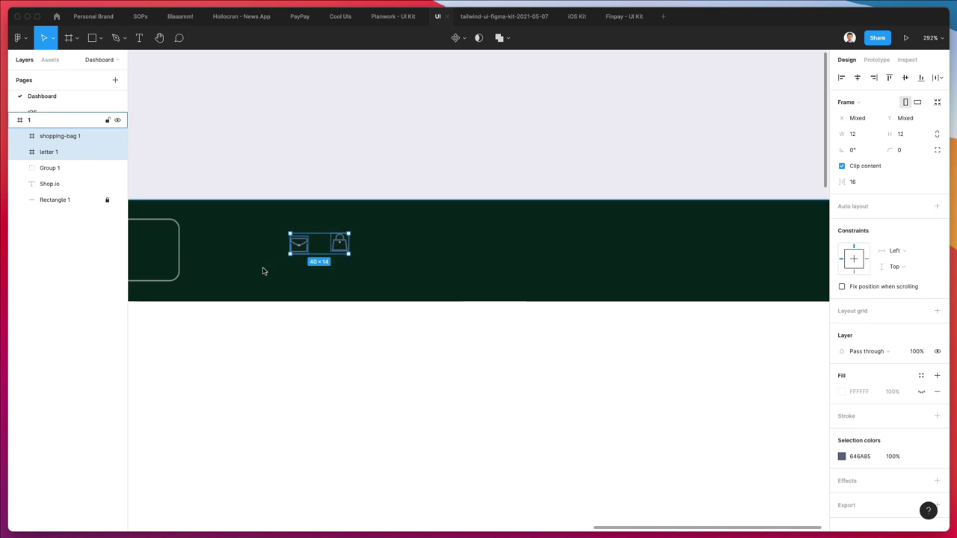
key("super+shift+g")
key("i")
left_click(344, 309)
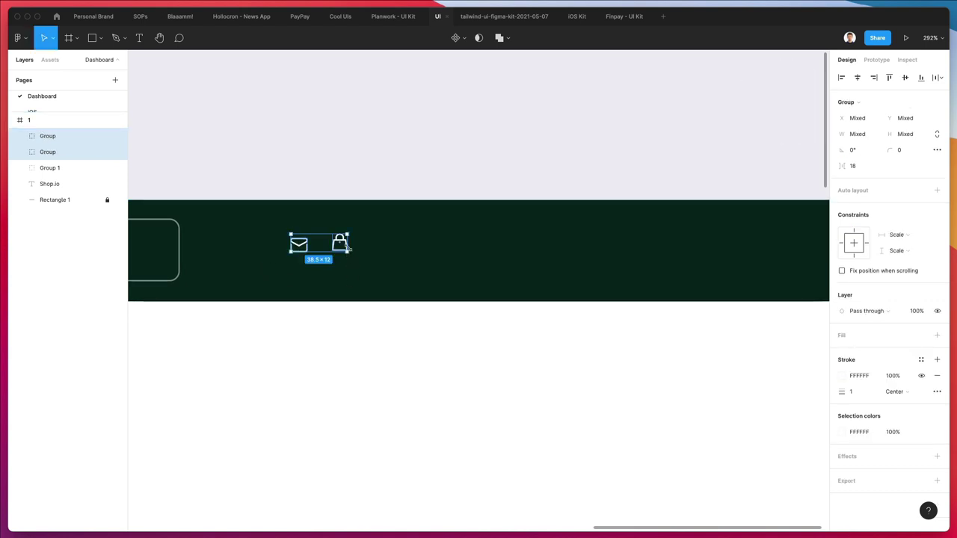
key("k")
mouse_move(347, 250)
left_mouse_down()
mouse_move(370, 270)
mouse_move(364, 264)
left_mouse_up()
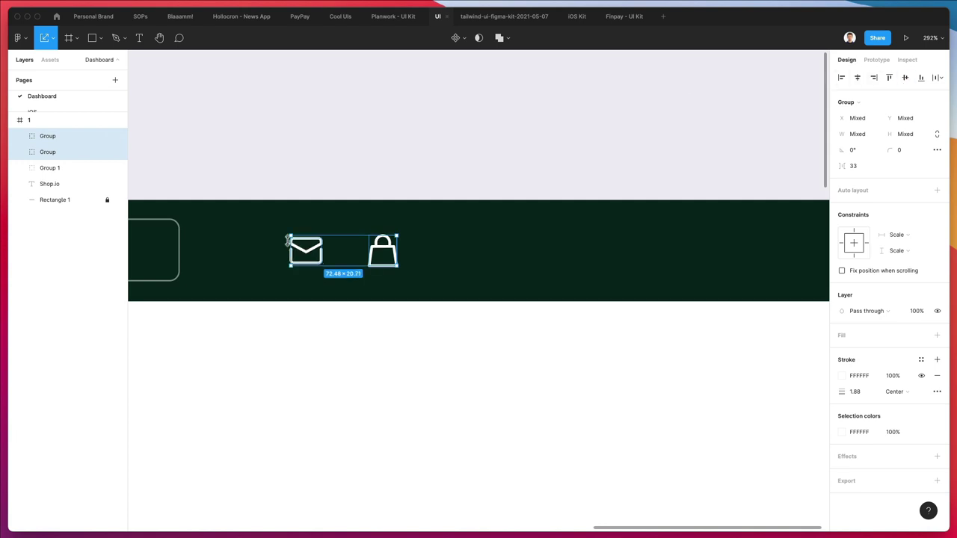
left_click_drag(310, 251, 415, 252)
scroll(311, 249, "down", 5)
scroll(299, 269, "down", 3)
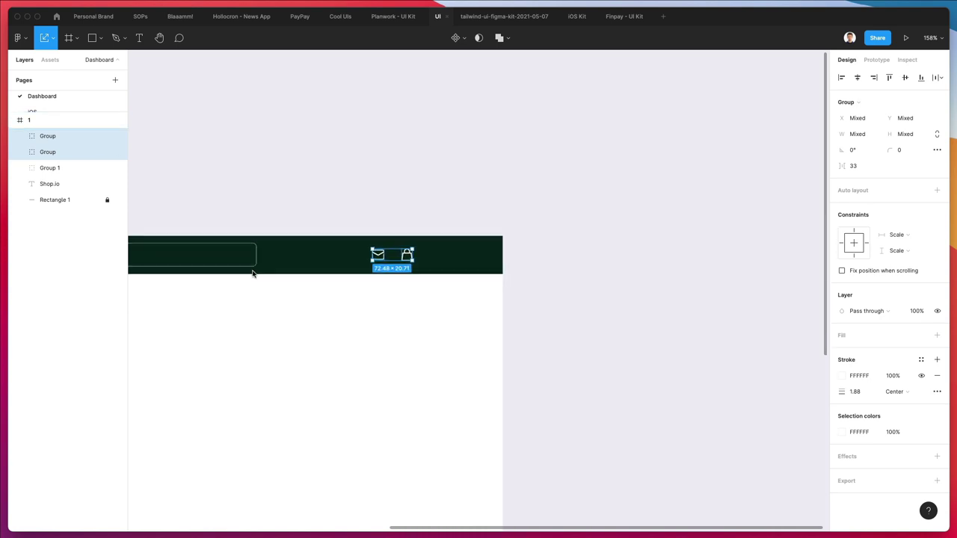
- Copy the search box's Search text and outline to the header's right side
scroll(254, 277, "left", 5)
left_click(269, 283)
double_click(242, 257)
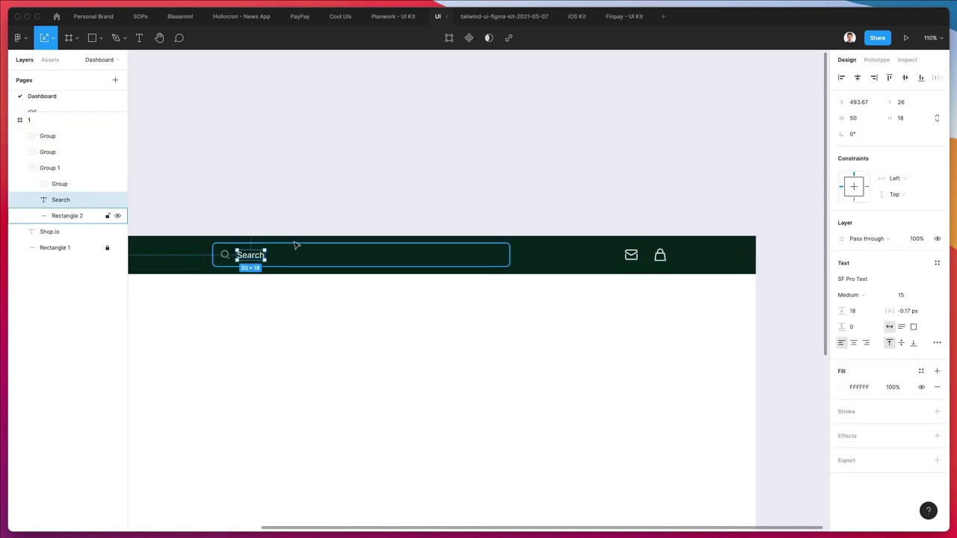
left_click(296, 245, "shift")
key("ctrl+c")
left_click(325, 316)
key("ctrl+v")
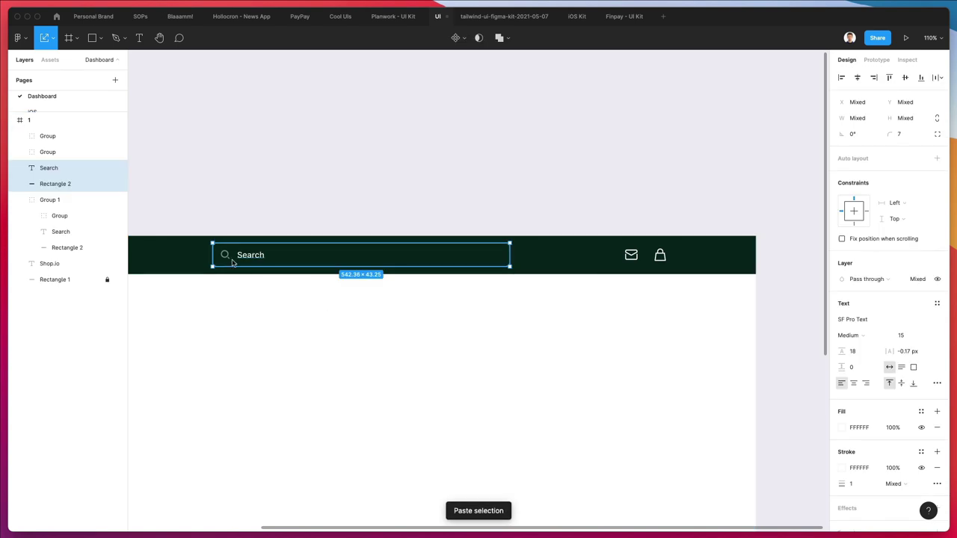
left_click_drag(248, 255, 474, 260)
left_click(675, 302)
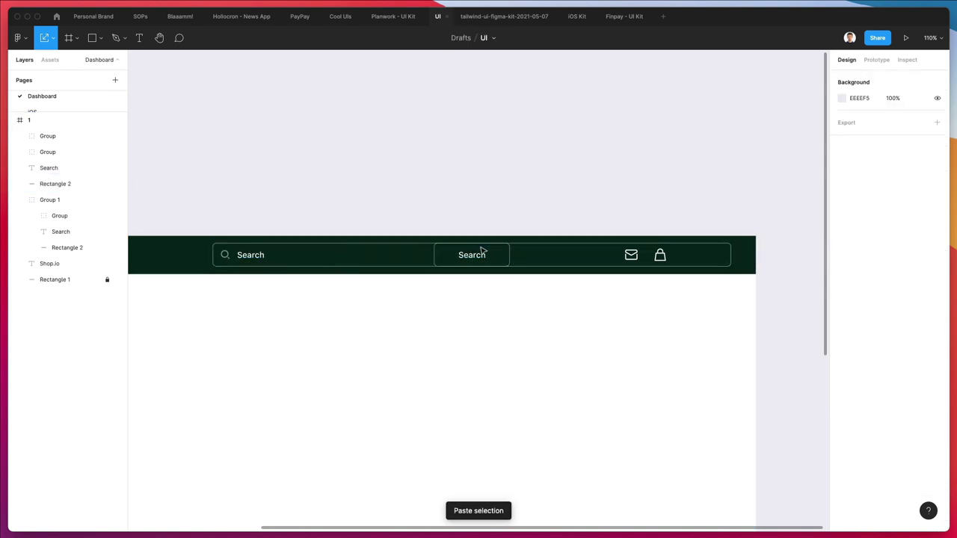
- Shrink the copied outline to button width and relabel it 'Sign In'
left_click(571, 249)
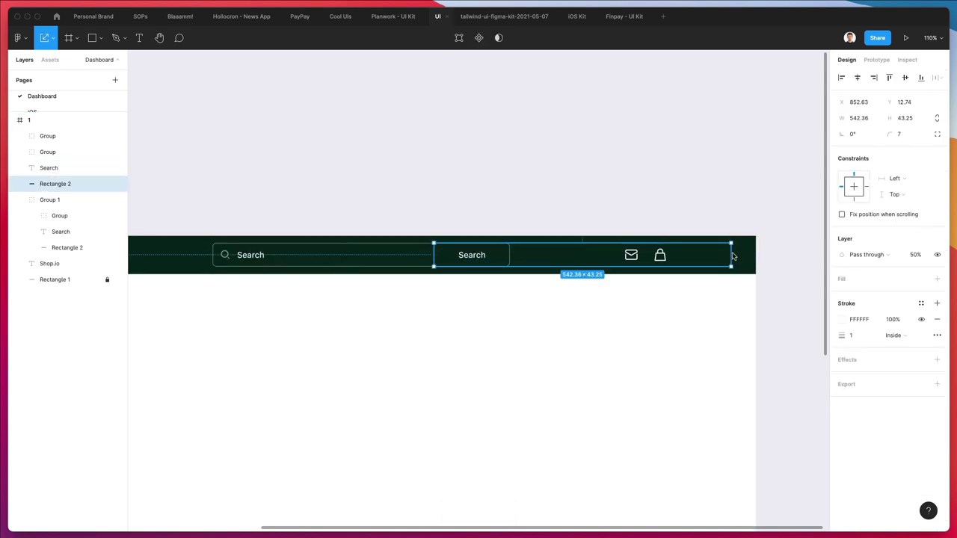
key("c")
key("v")
left_click_drag(732, 256, 705, 255)
left_click(476, 255, "shift")
double_click(702, 254)
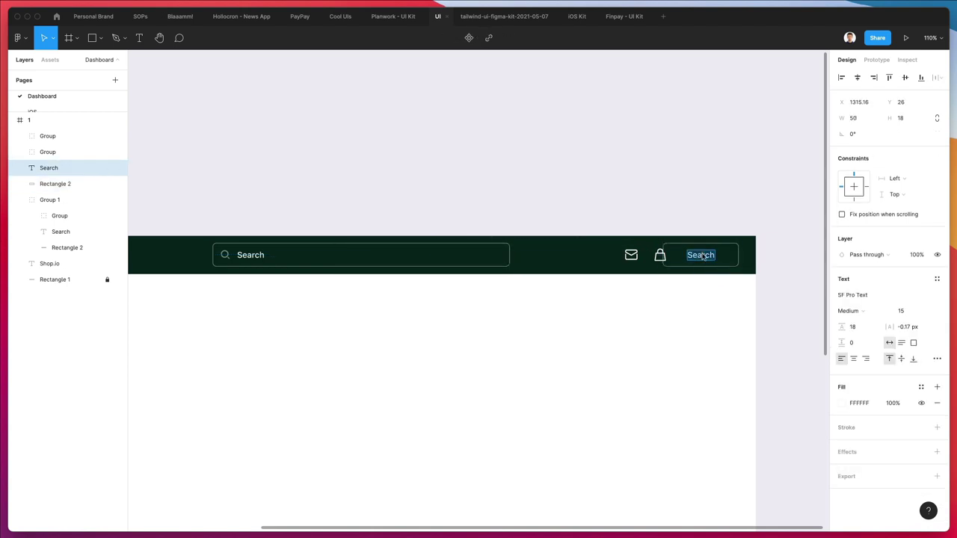
type("Sign In")
key("Escape")
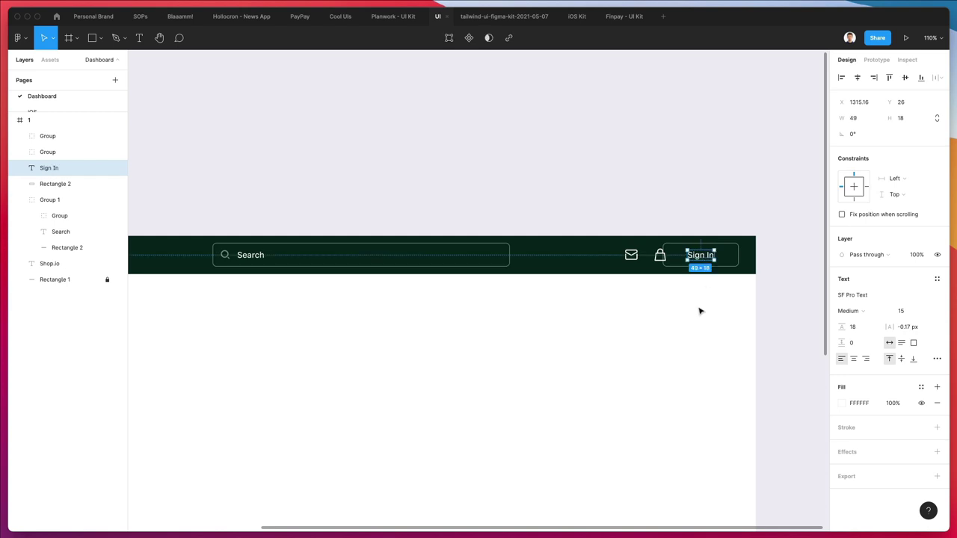
- Narrow the Sign In button outline around its label
left_click(735, 253, "shift")
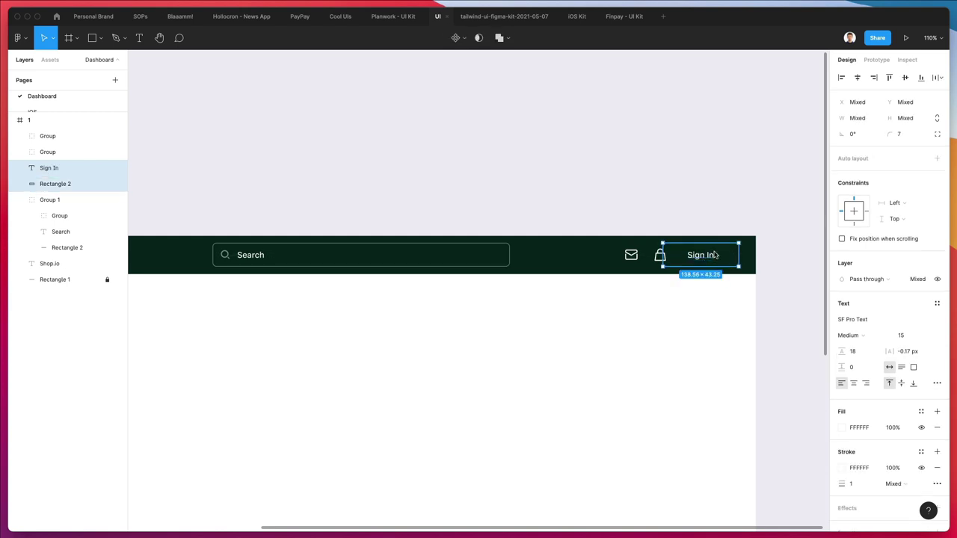
left_click(747, 252)
left_click(739, 253)
left_click_drag(732, 258, 730, 258)
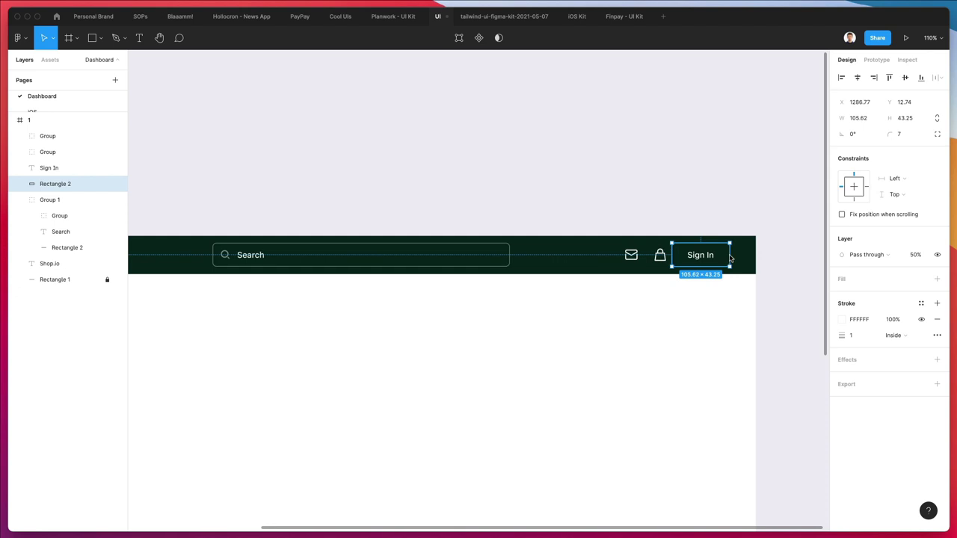
left_click(725, 298)
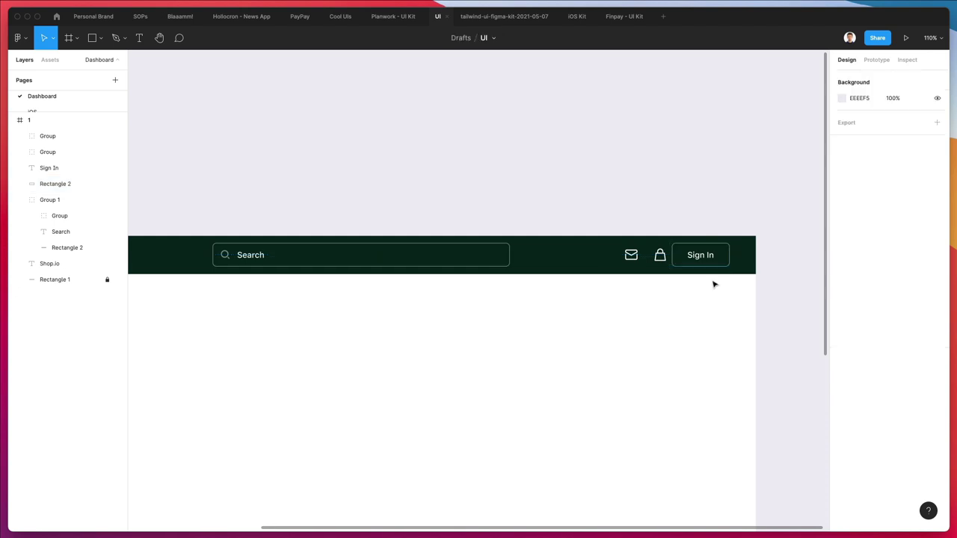
left_click(720, 252)
left_click(717, 245, "shift")
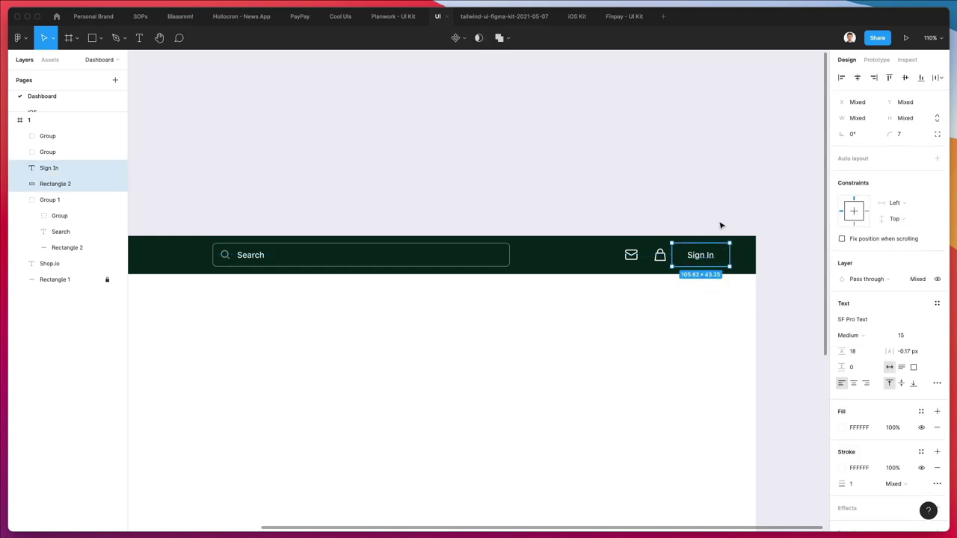
left_click(717, 231)
left_click(710, 240)
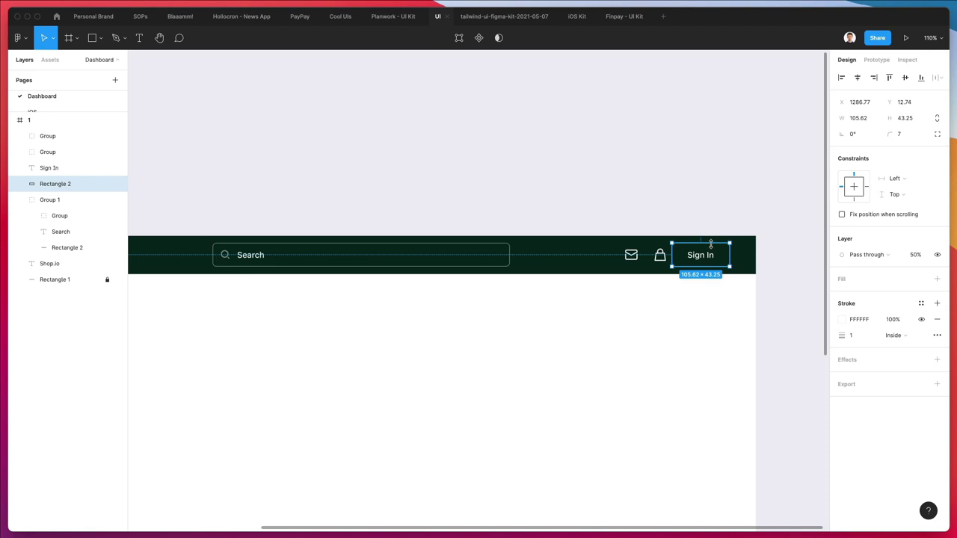
- Resize the Sign In outline to 93.06×35.75 and set it to 100% opacity
left_click_drag(710, 243, 710, 246)
key("ctrl+z")
scroll(712, 243, "up", 6)
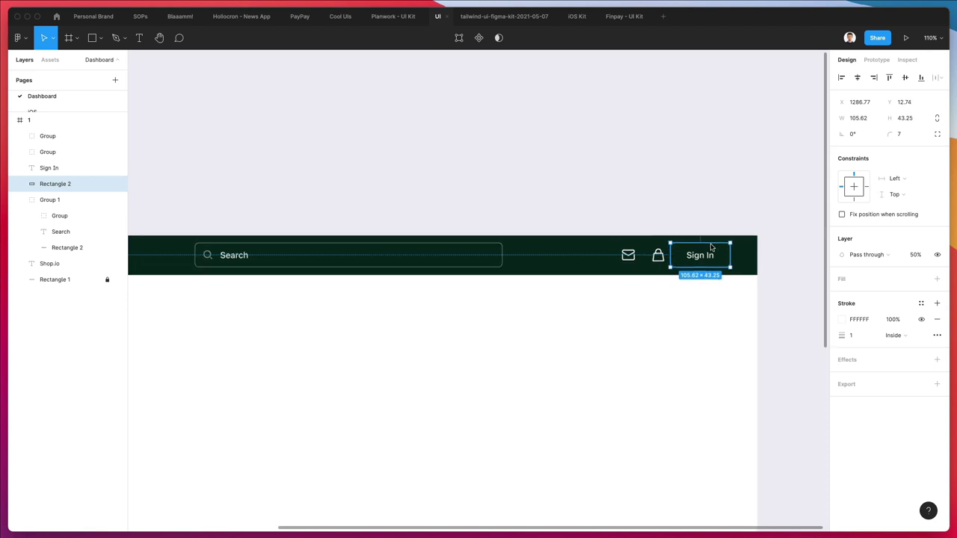
left_click_drag(712, 242, 712, 246)
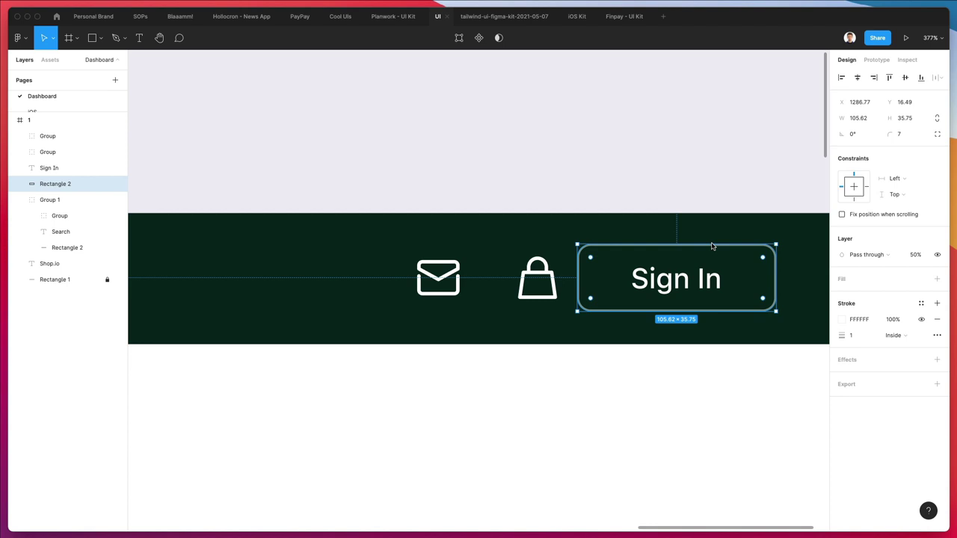
scroll(711, 247, "down", 1)
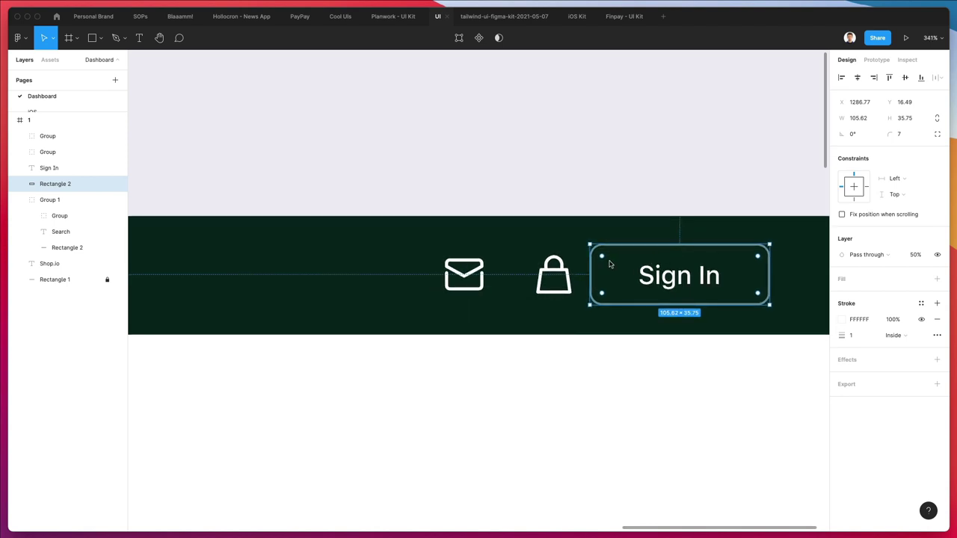
left_click_drag(592, 263, 600, 263)
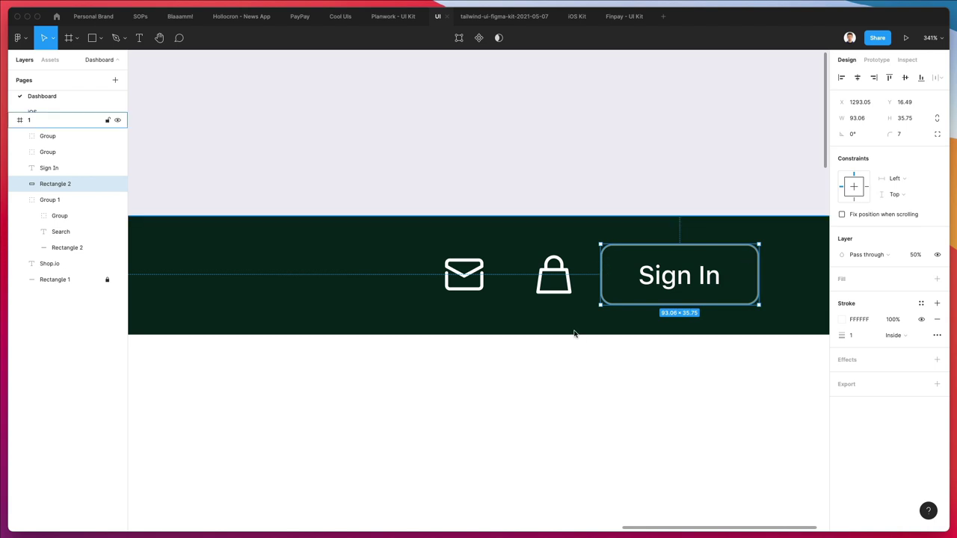
scroll(572, 333, "down", 3)
key("0")
- Select the mail and bag icons together and nudge them slightly left
left_click(585, 371)
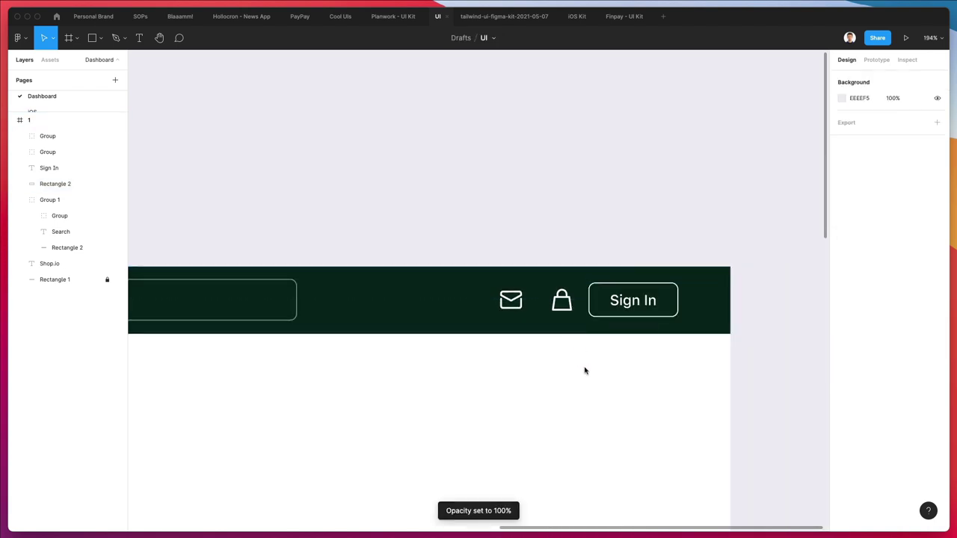
left_click(49, 168)
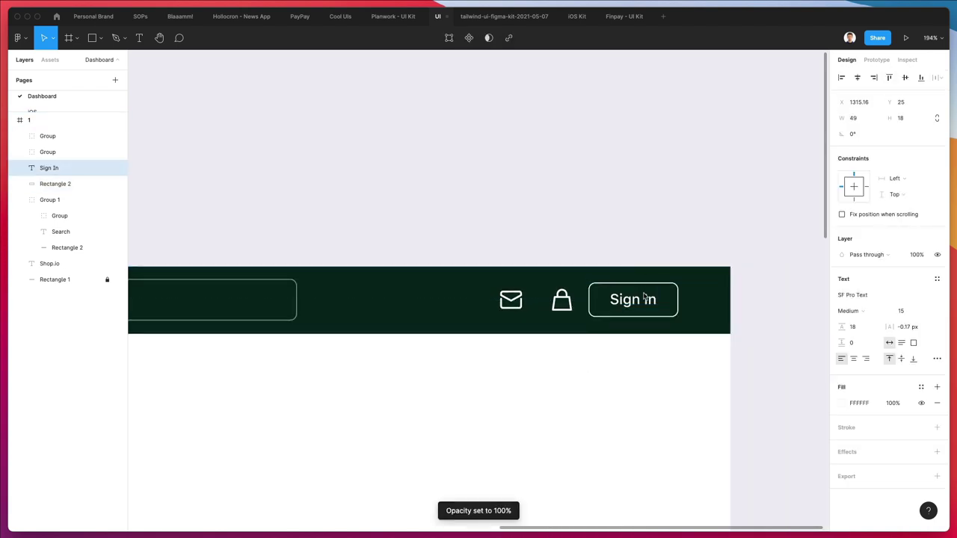
left_click(588, 393)
left_click_drag(505, 273, 573, 316)
key("Left")
key("Left")
key("Left")
key("Left")
key("Left")
key("Left")
key("Left")
key("Left")
key("Left")
key("Left")
key("Left")
key("Left")
key("Left")
key("Right")
key("Right")
key("Right")
key("Right")
key("Right")
key("Right")
key("Right")
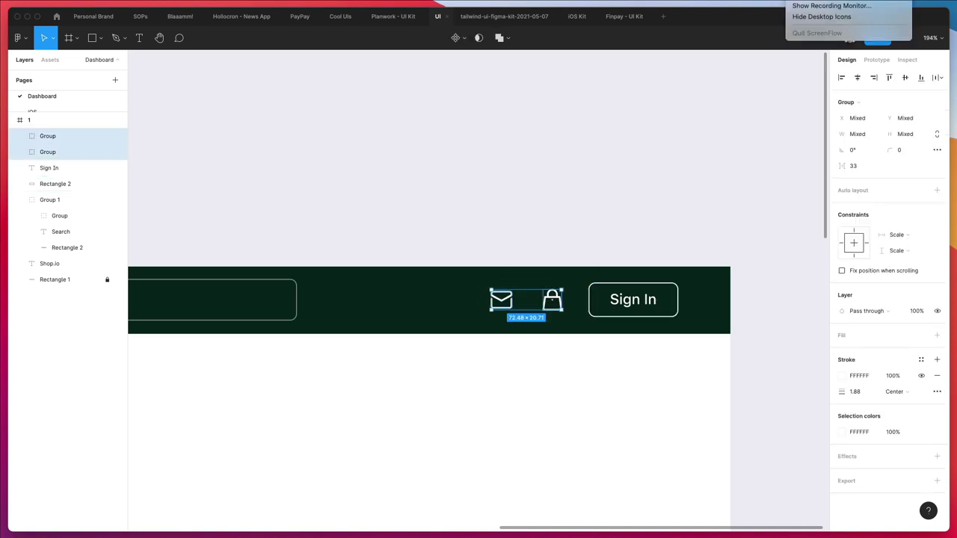
- Draw a small ellipse beside the mail icon and fill it pinkish red
left_click(696, 182)
scroll(696, 182, "down", 2)
scroll(696, 182, "up", 4)
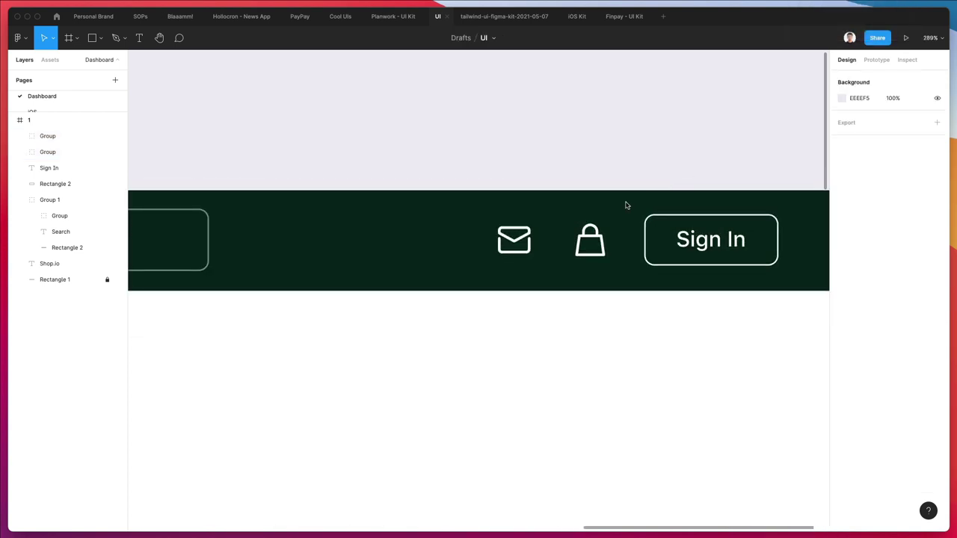
key("o")
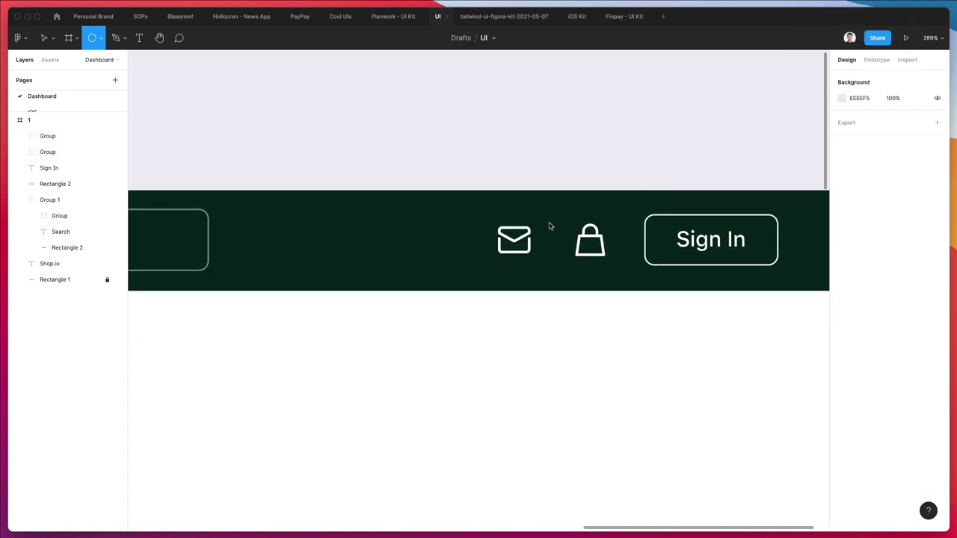
left_click_drag(533, 220, 546, 234)
left_click(842, 294)
left_click_drag(765, 291, 784, 292)
left_click(606, 308)
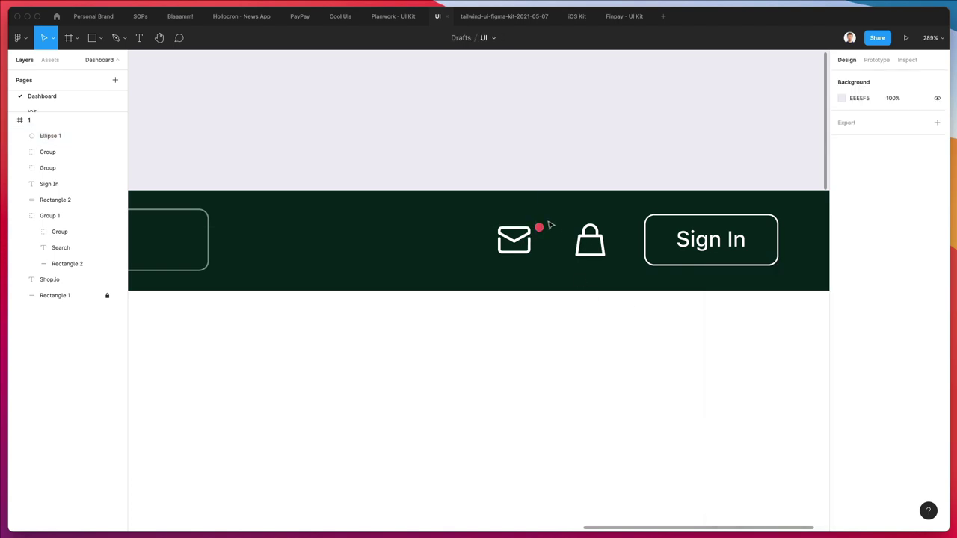
- Duplicate the red dot onto the bag icon
left_click_drag(541, 227, 613, 225)
scroll(534, 184, "down", 5)
left_click(556, 250)
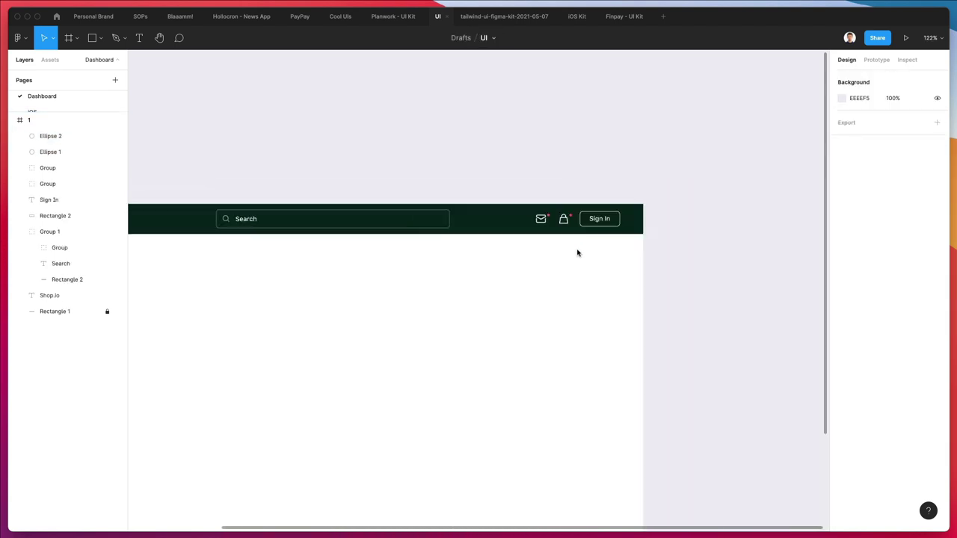
scroll(541, 219, "up", 5)
- Nudge the mail icon 2 px left and scale it up to 22.37×18.3
left_click(541, 217)
key("Left")
key("Left")
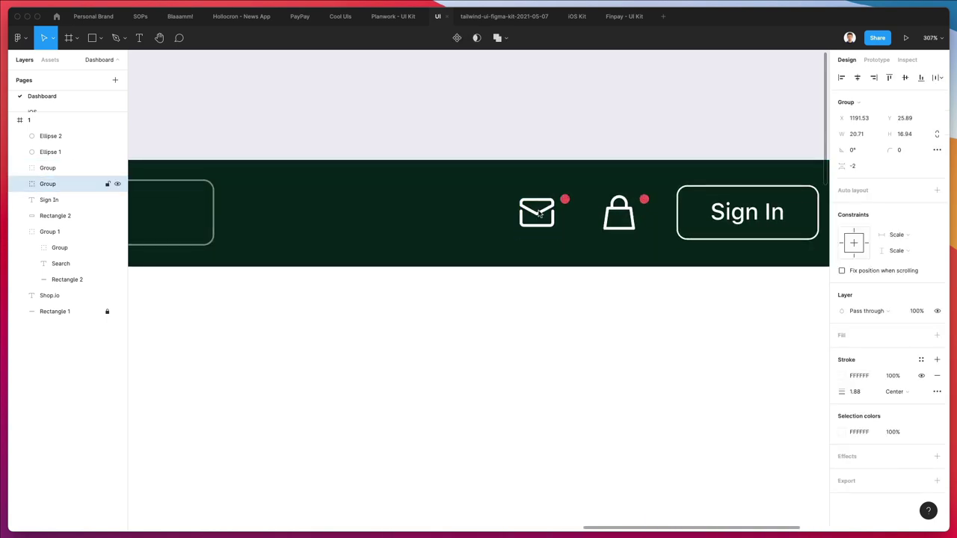
scroll(540, 214, "down", 2)
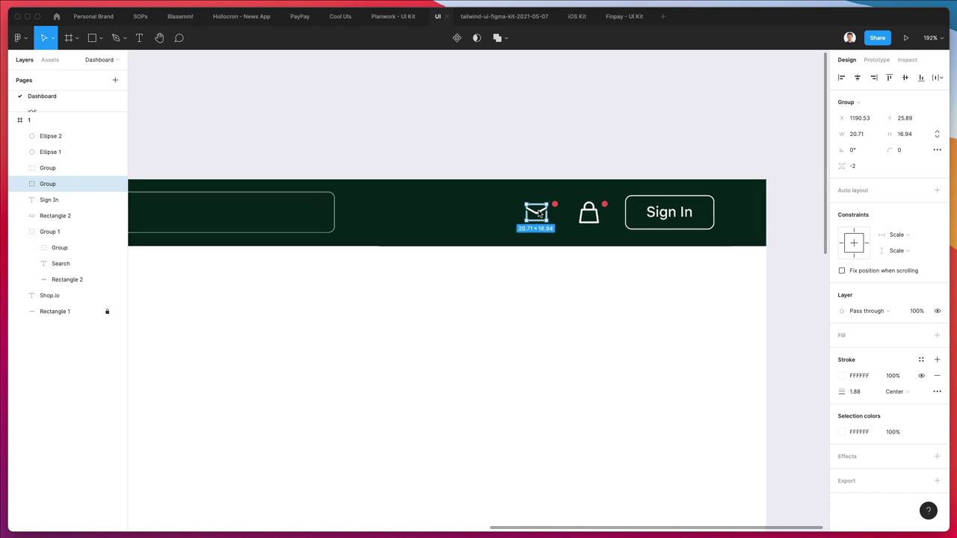
scroll(540, 214, "up", 3)
key("k")
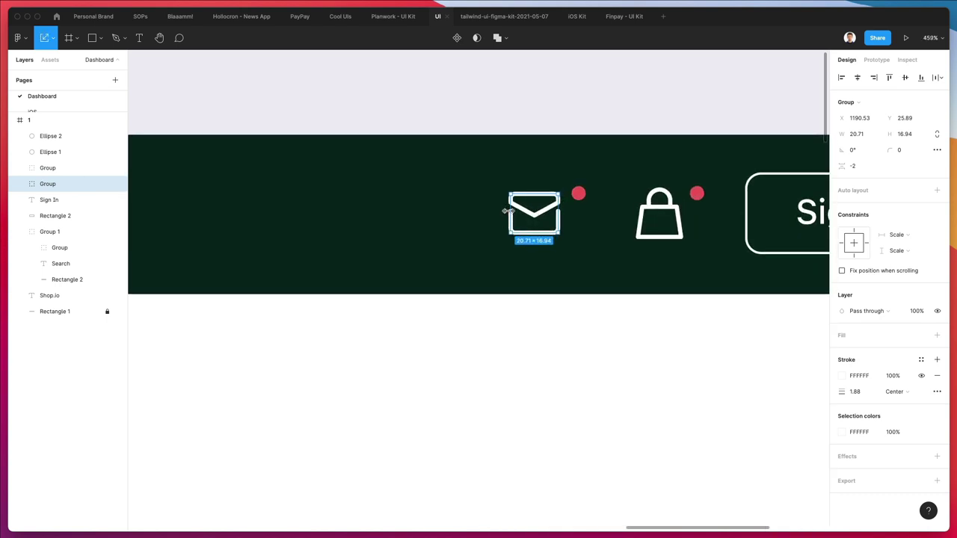
left_click_drag(509, 214, 507, 212)
left_click(476, 152)
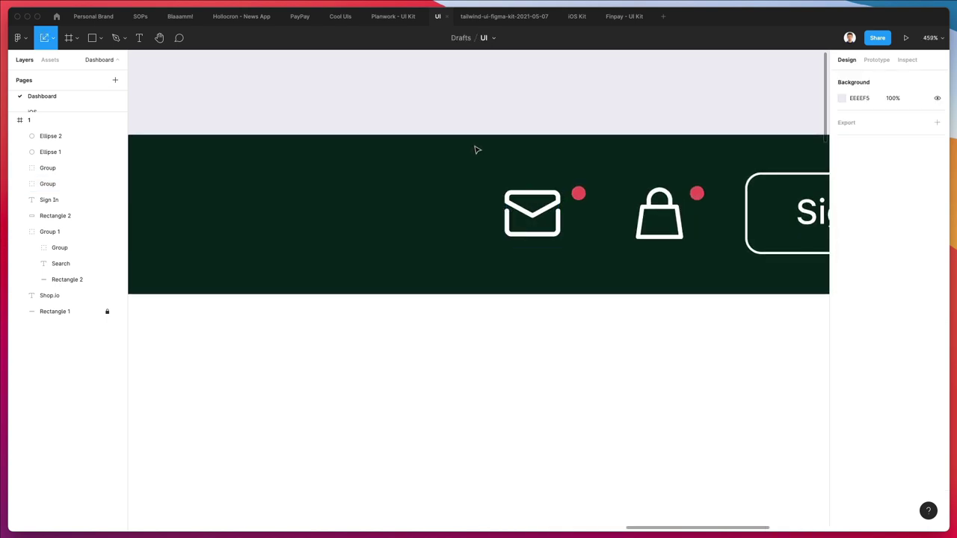
- Check the enlarged mail icon and pan across the finished header
scroll(475, 153, "down", 10)
left_click(489, 163)
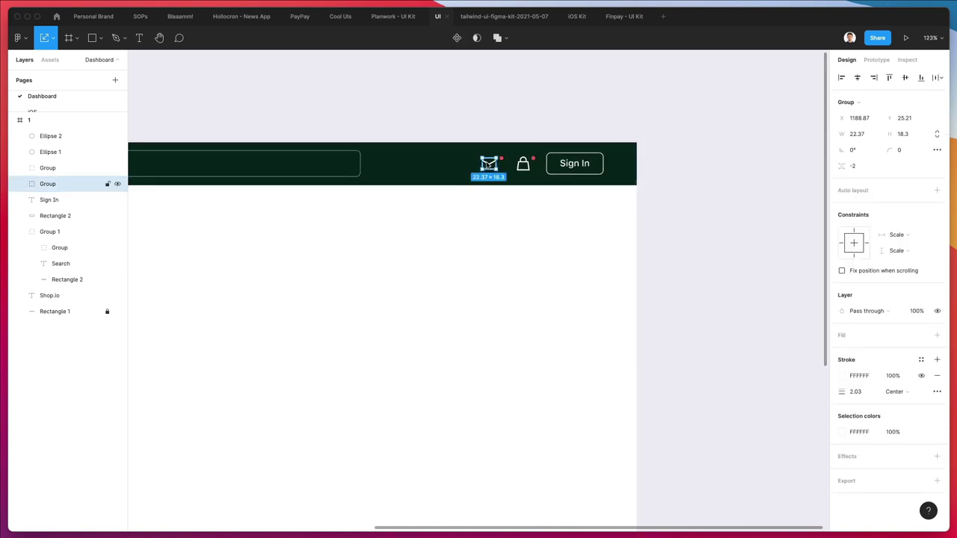
key("Escape")
scroll(420, 154, "down", 3)
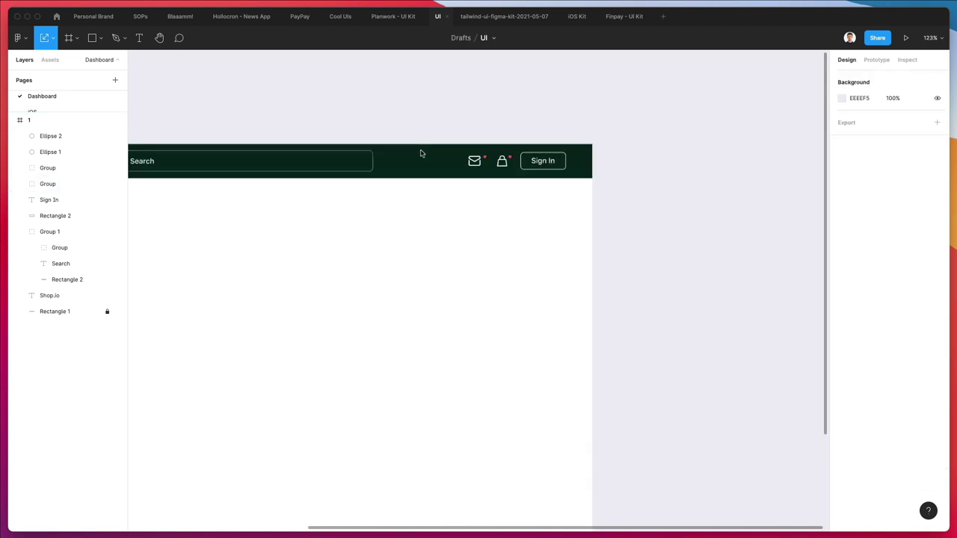
scroll(449, 241, "left", 5)
scroll(450, 243, "left", 4)
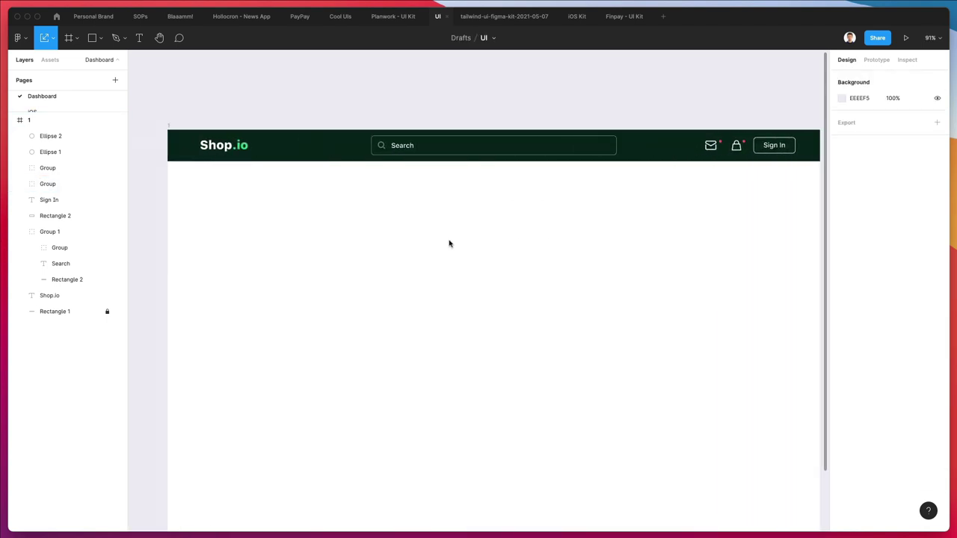
scroll(449, 242, "left", 2)
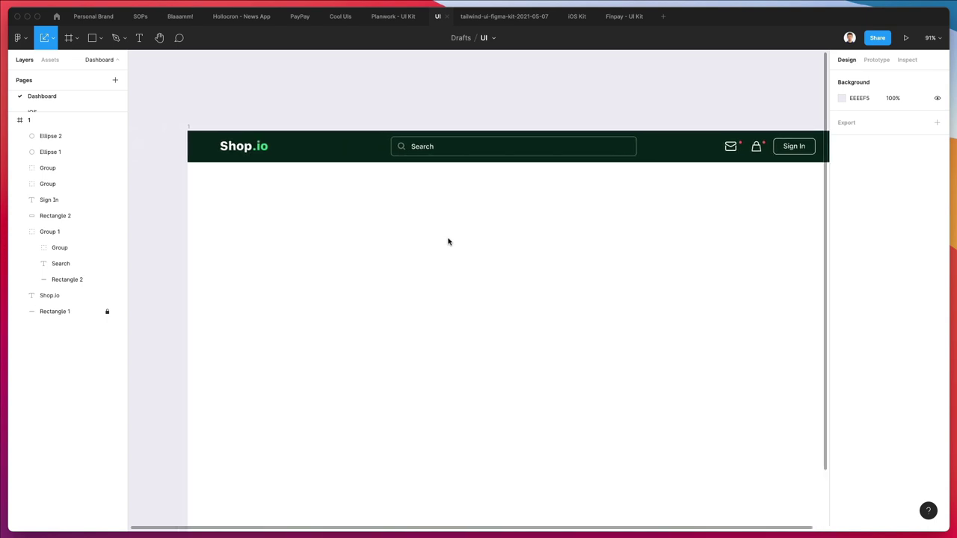
scroll(449, 240, "right", 3)
scroll(448, 241, "down", 1)
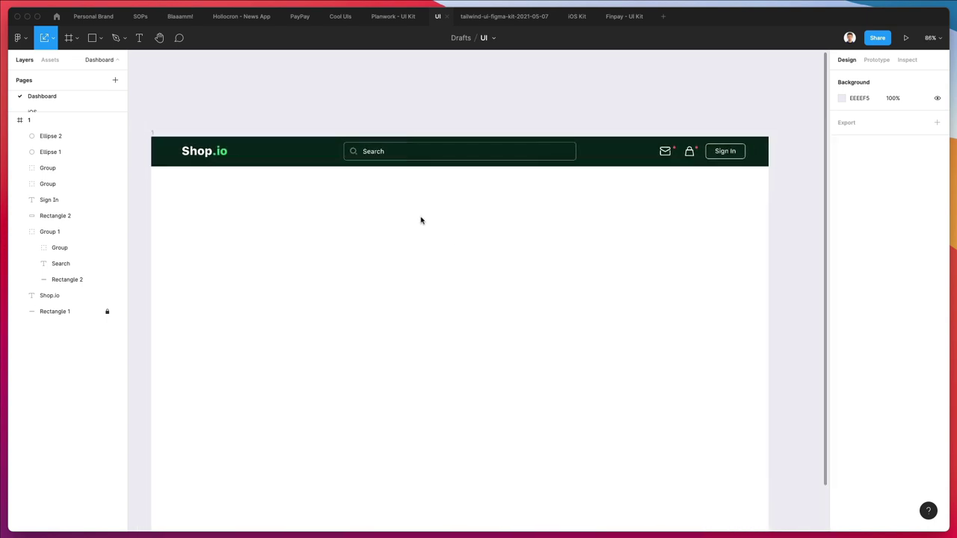
- Add a layout grid to Frame 1 and make it 12 columns
left_click(153, 134)
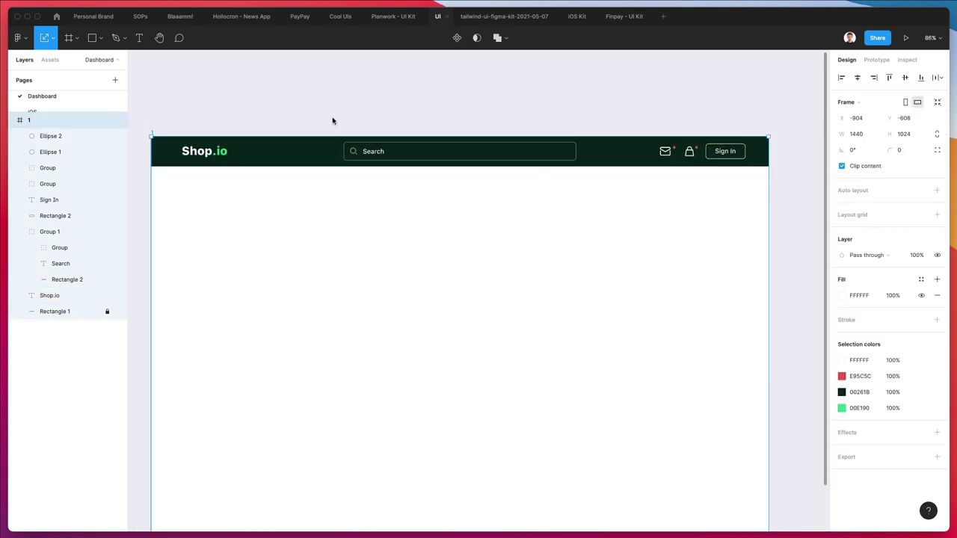
left_click(850, 217)
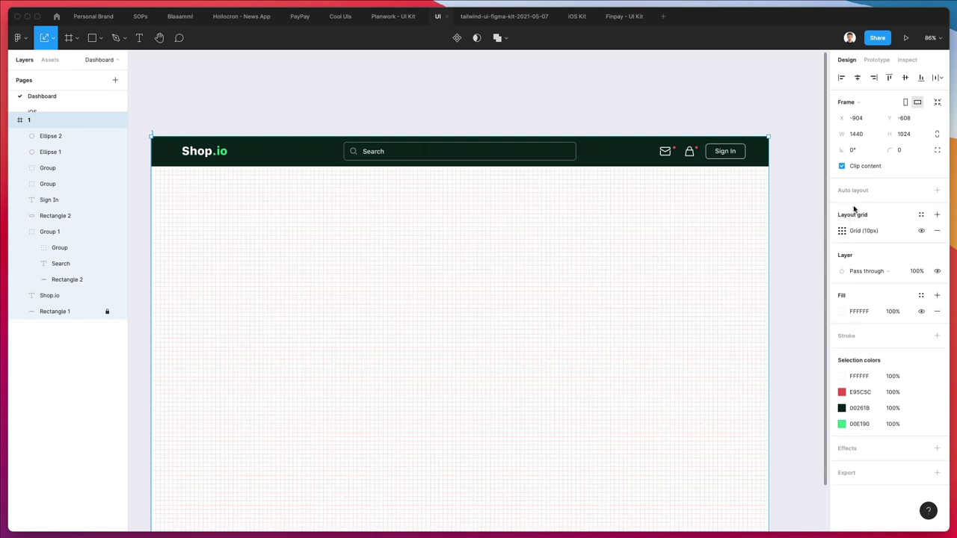
left_click(842, 231)
left_click(728, 234)
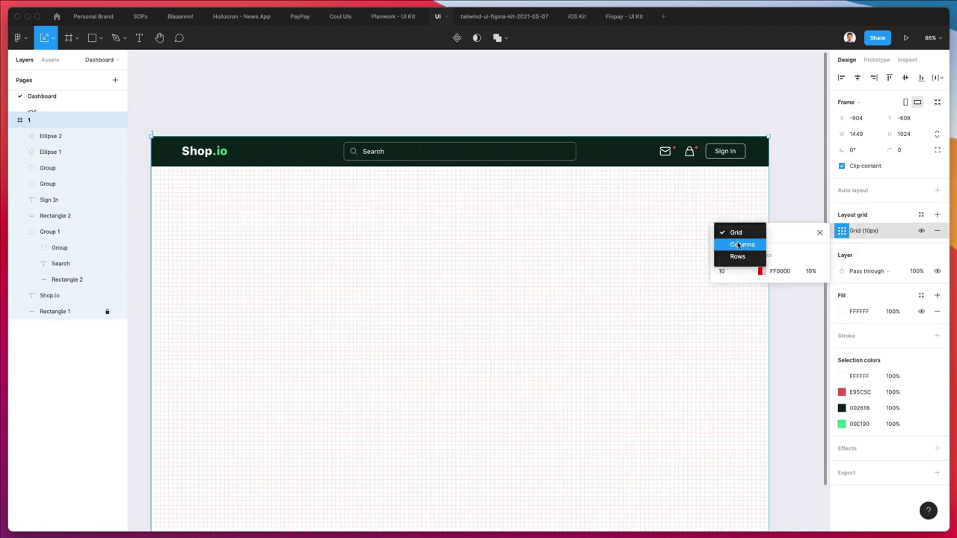
left_click(738, 243)
key("Up")
key("Up")
key("Up")
key("Up")
key("Up")
key("Up")
key("Up")
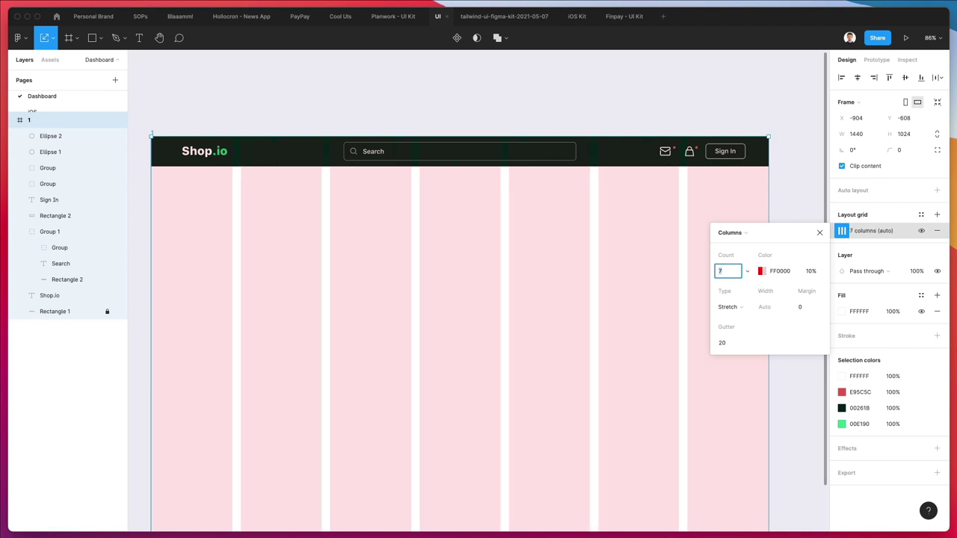
- Set the column margin to 72 and fade the column colour to near white
left_click(804, 306)
key("shift+Up")
key("shift+Up")
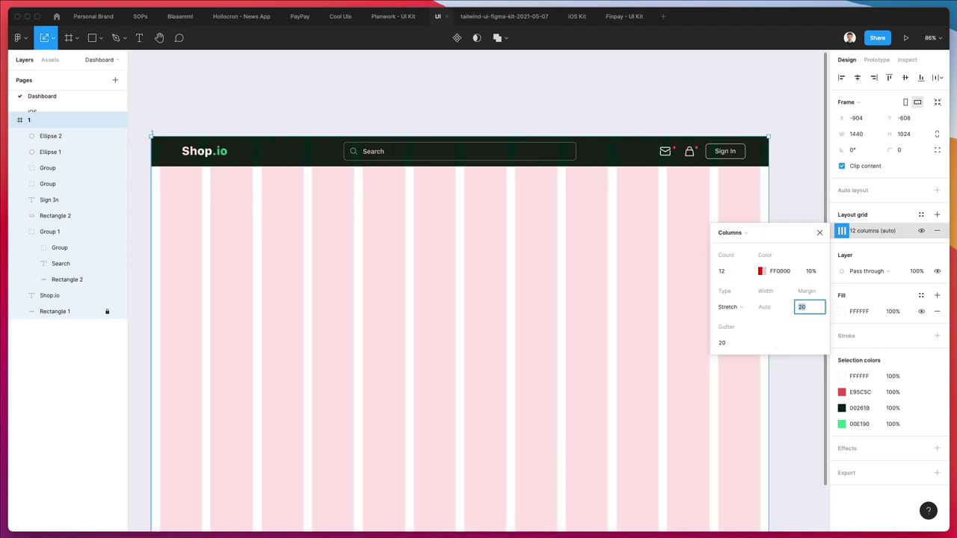
key("shift+Up")
key("shift+Up")
key("shift+Up")
key("shift+Up")
key("shift+Up")
key("Up")
key("Up")
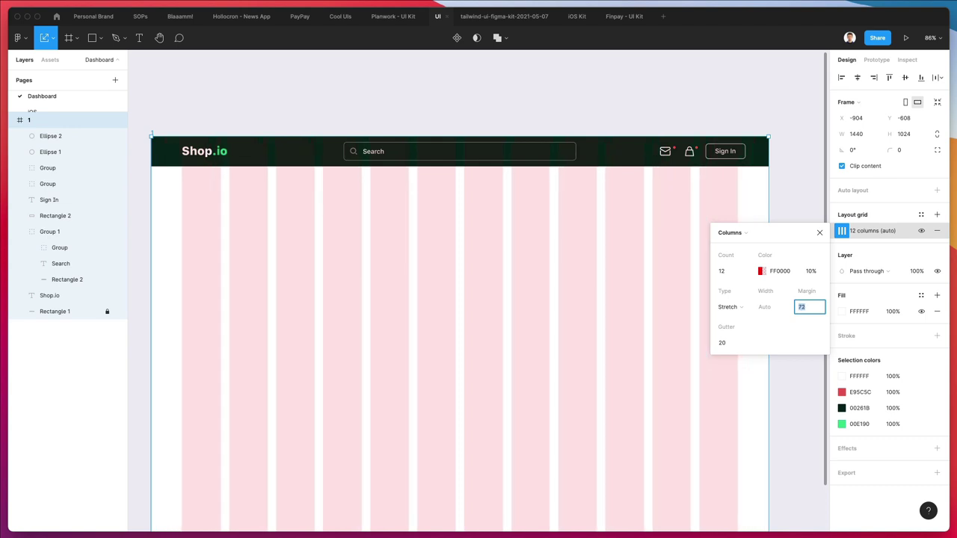
left_click(761, 271)
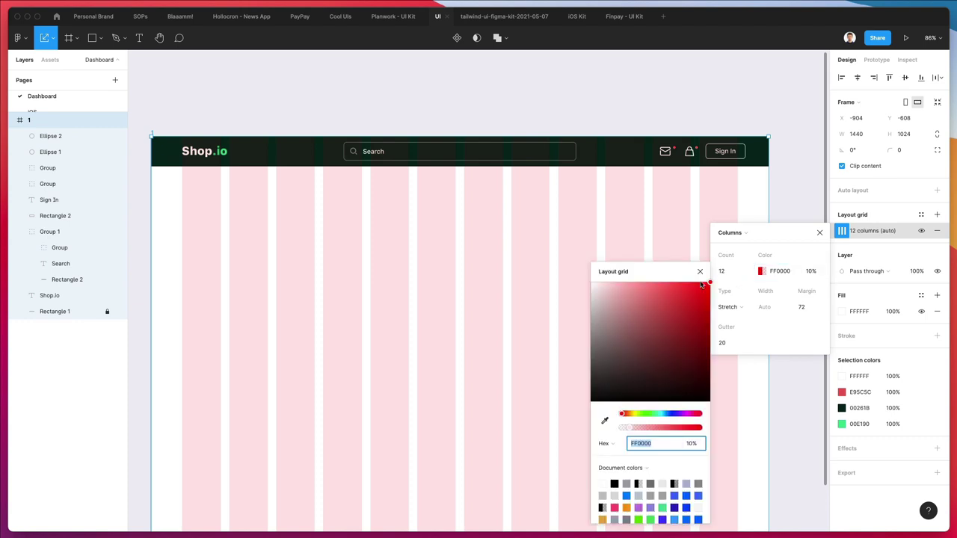
left_click_drag(612, 289, 597, 294)
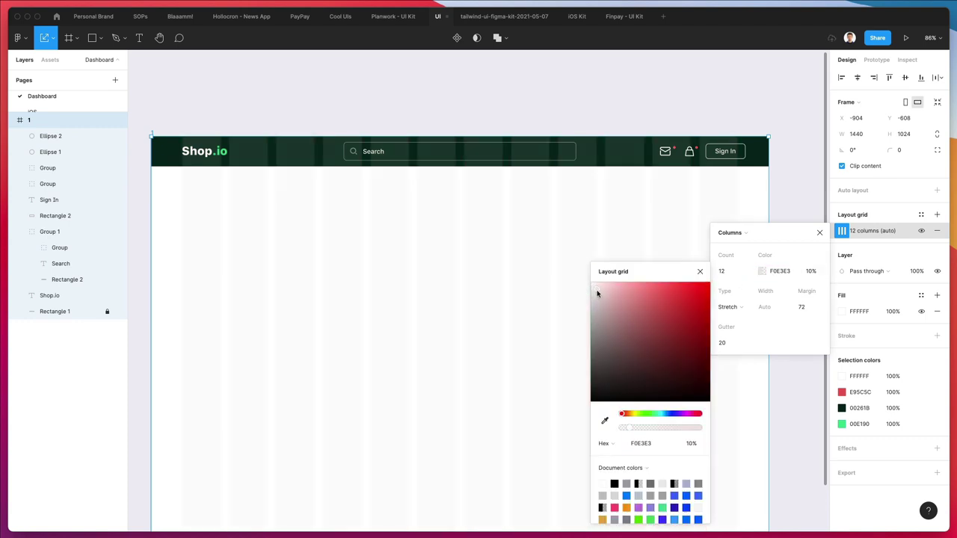
left_click(472, 211)
- Shift the mail, bag and Sign In elements about 10 px left inside the margin
left_click(206, 152)
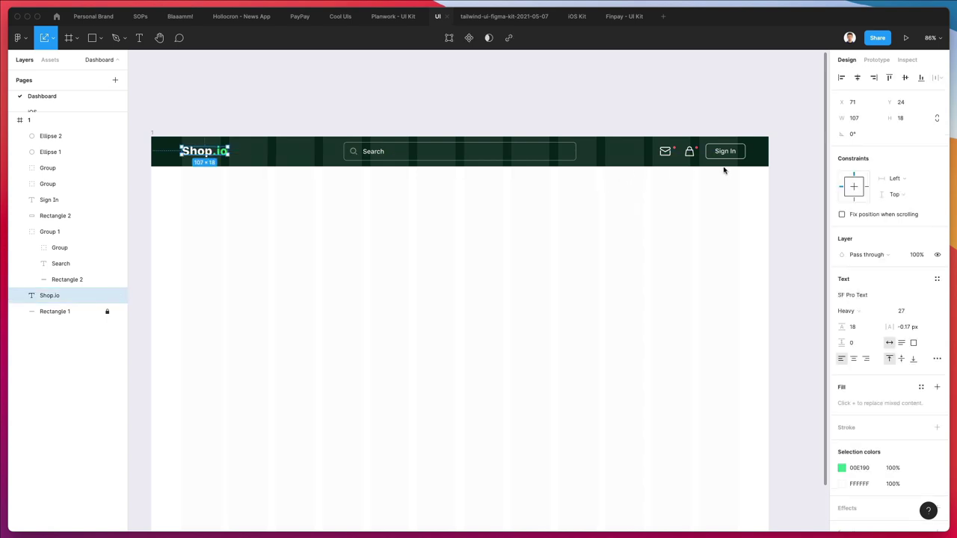
left_click_drag(723, 171, 658, 144)
left_click_drag(714, 155, 706, 156)
left_click(599, 206)
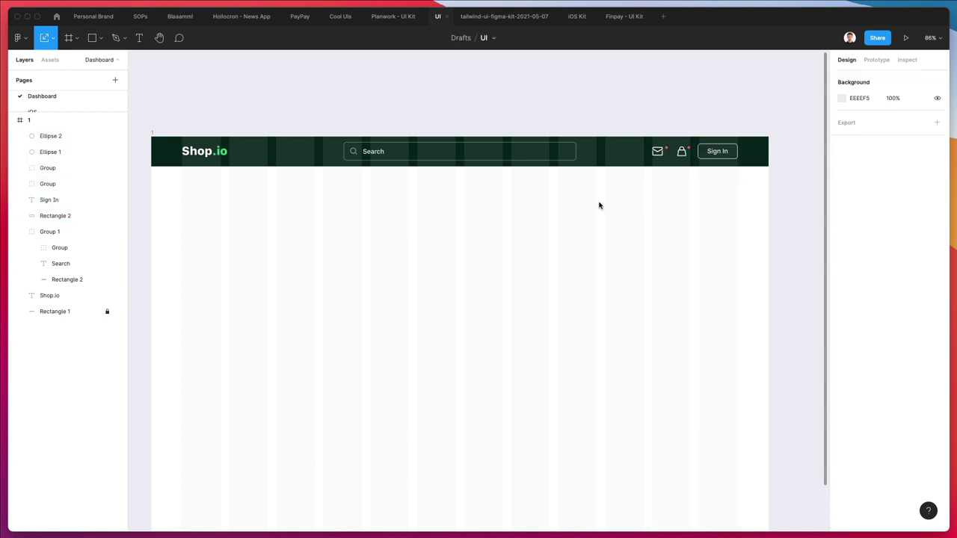
scroll(599, 206, "left", 1)
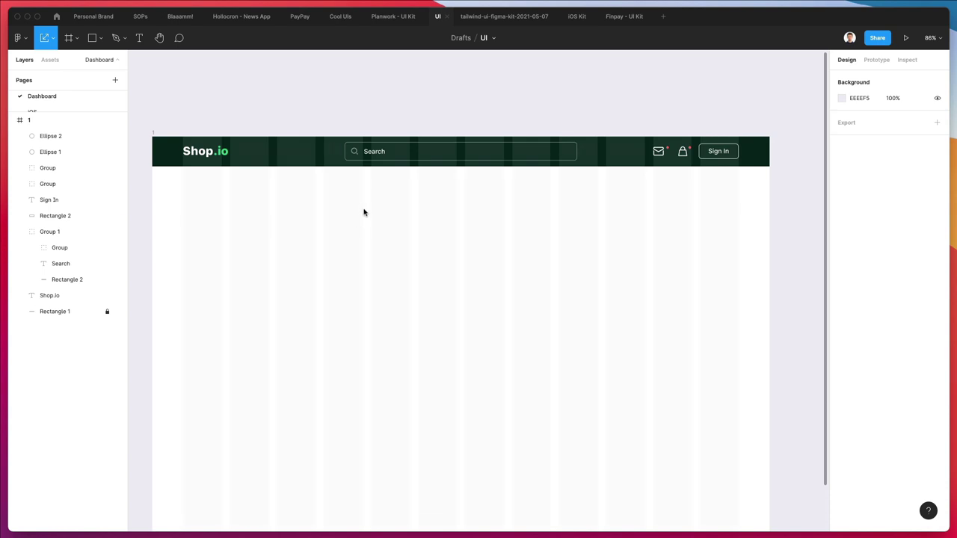
scroll(364, 213, "down", 2)
- Paste a copy of the search bar's Search text and place it below the header
key("r")
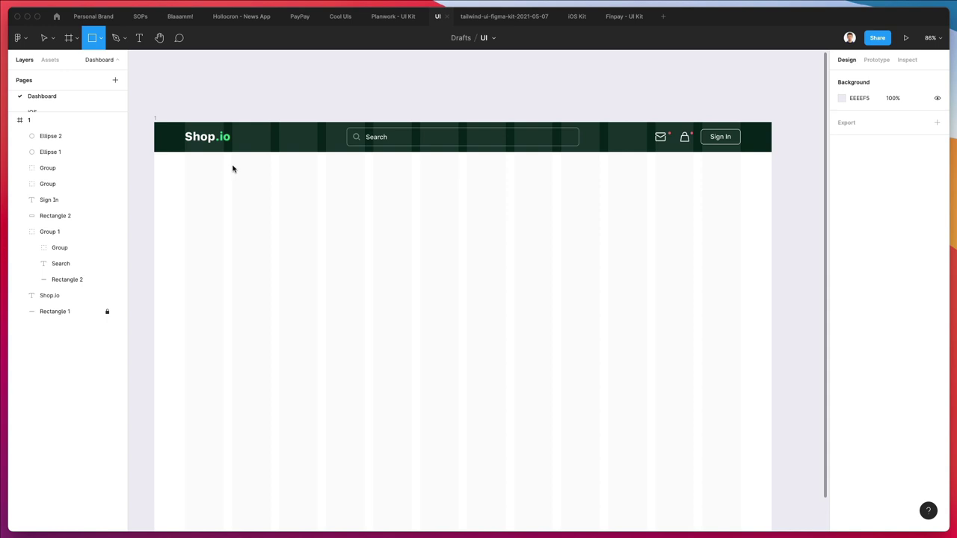
key("v")
left_click(378, 137)
double_click(379, 137)
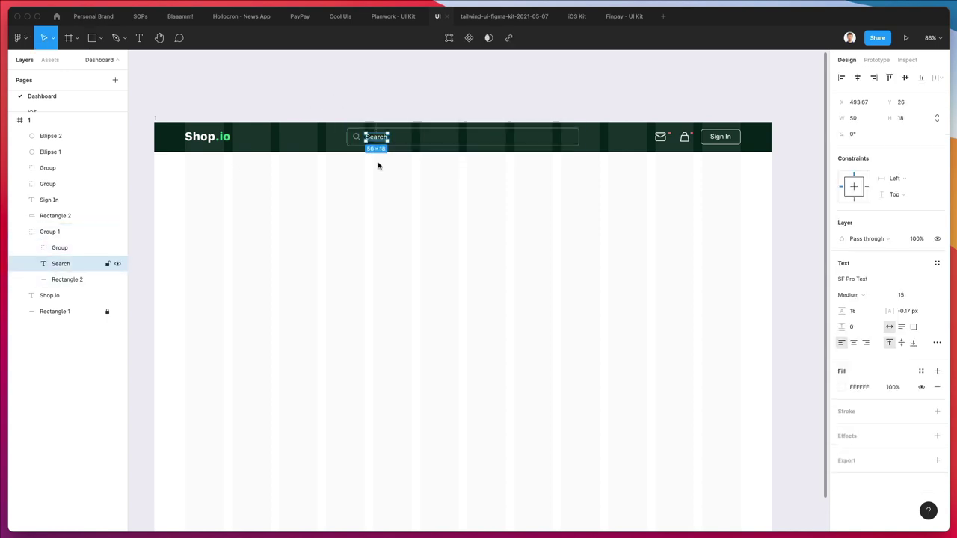
left_click(376, 195)
scroll(376, 194, "down", 2)
key("super+v")
left_click_drag(381, 91, 202, 124)
- Recolour the pasted text to a neutral, slightly bluish grey
key("i")
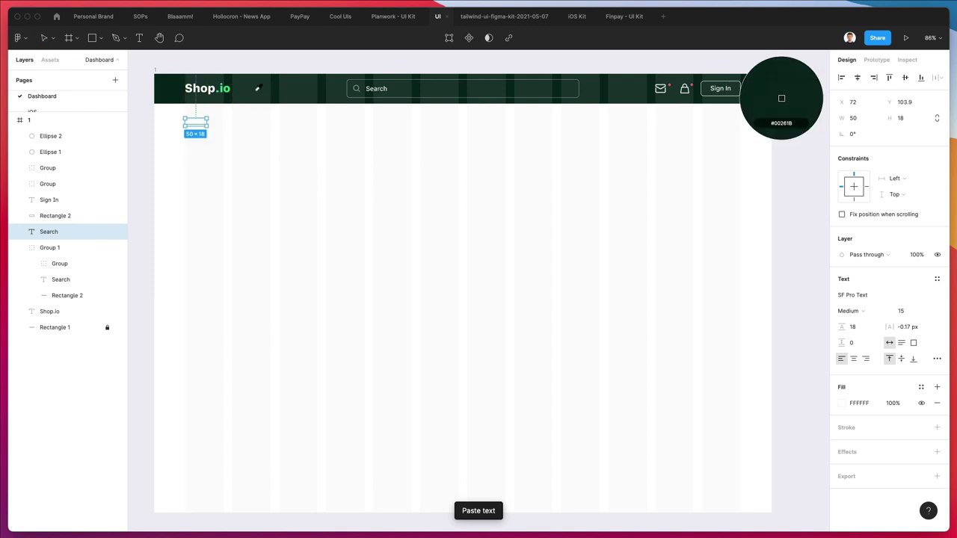
left_click(767, 96)
left_click(841, 403)
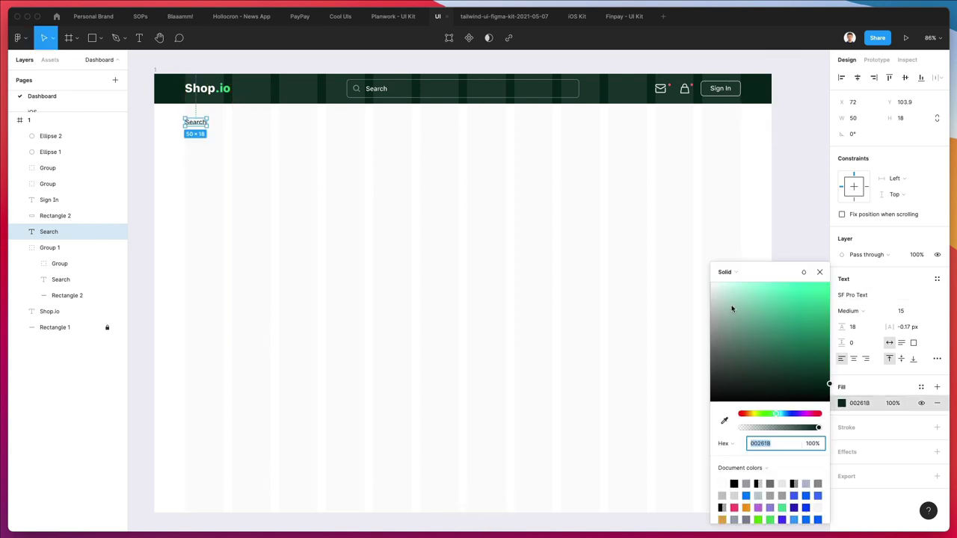
left_click_drag(732, 310, 724, 350)
left_click(794, 413)
left_click_drag(794, 413, 791, 414)
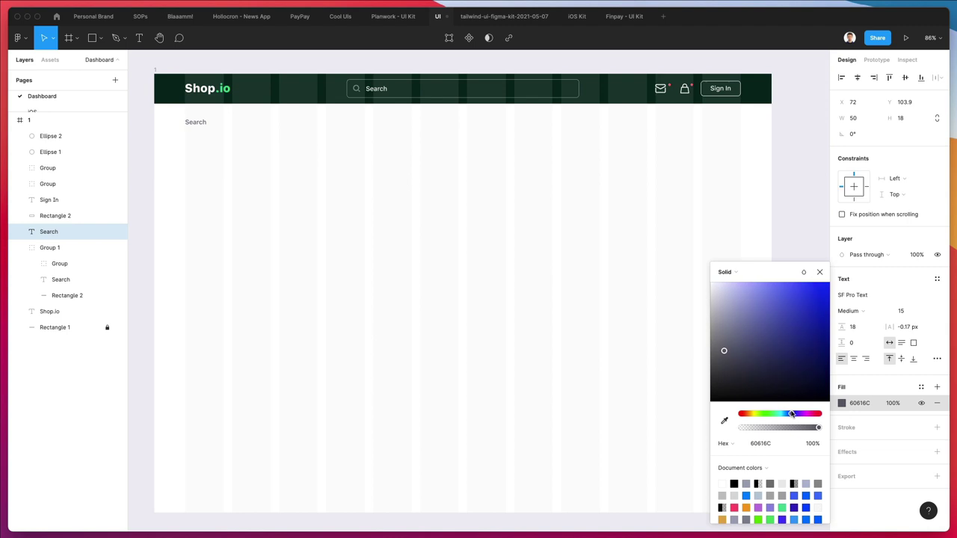
mouse_move(728, 337)
left_mouse_down()
mouse_move(712, 316)
mouse_move(729, 348)
left_mouse_up()
left_click(252, 137)
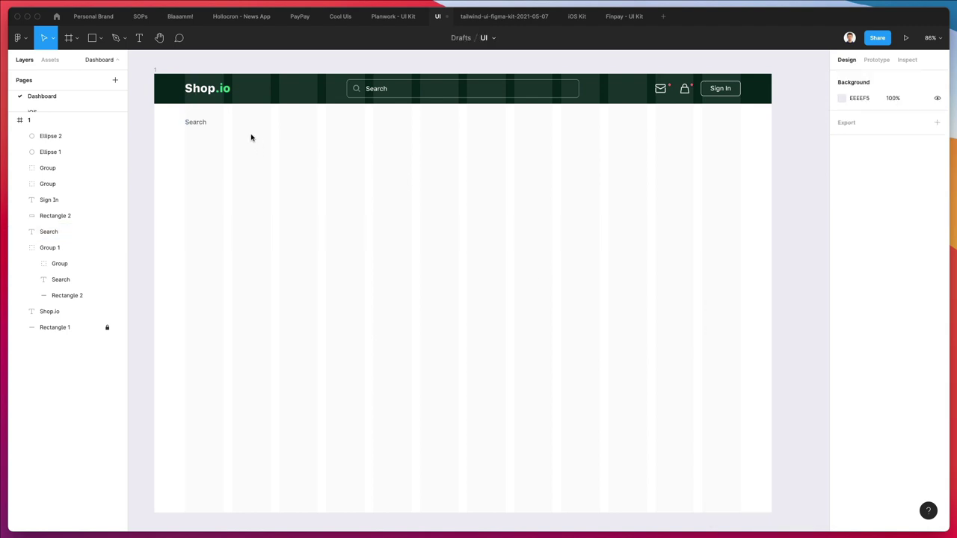
- Retype the copy as 'Home Categories Glasses', nudge it up, and launch Nucleo
left_click(198, 124)
double_click(198, 121)
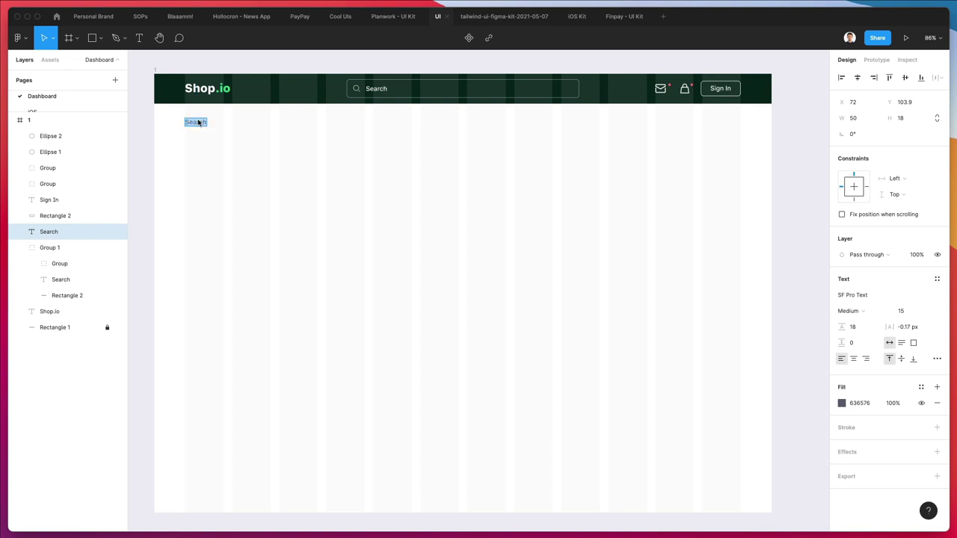
type("Home")
type(" >")
key("BackSpace")
key("BackSpace")
type("Categories")
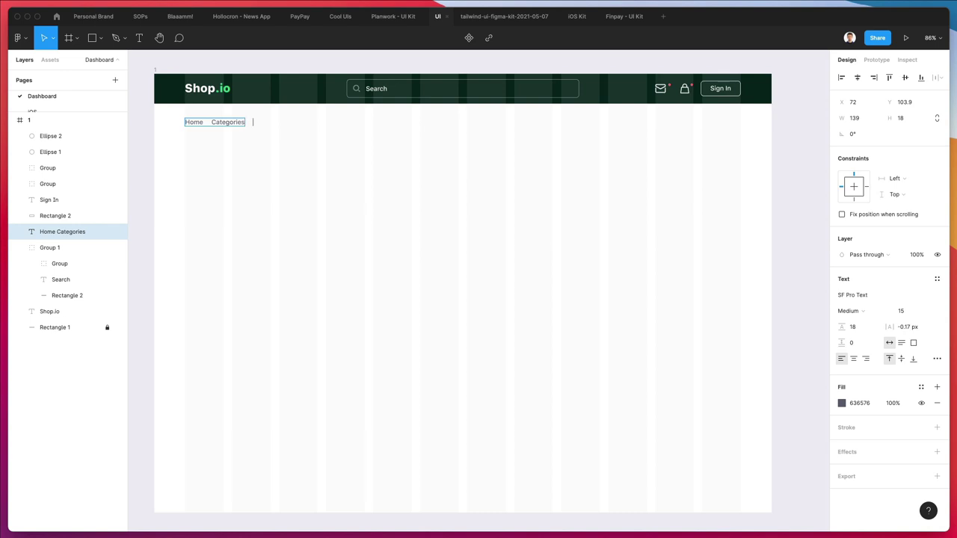
type("Glasses")
key("Escape")
key("Escape")
scroll(231, 131, "up", 5)
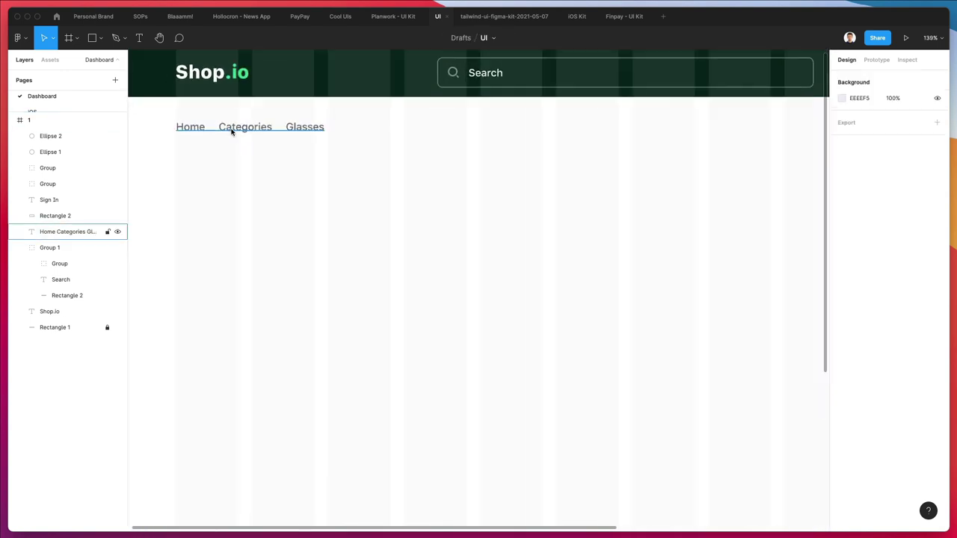
left_click_drag(231, 131, 235, 119)
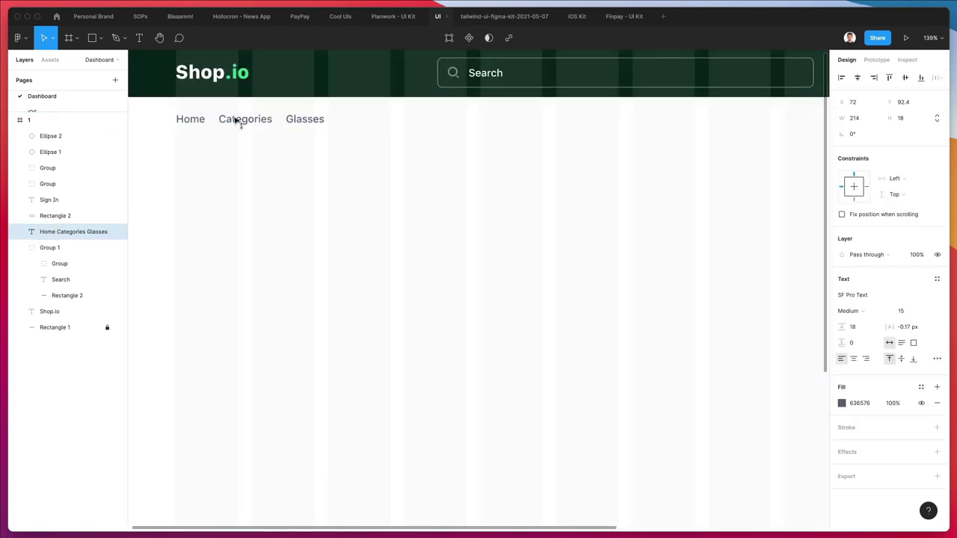
left_click(405, 145)
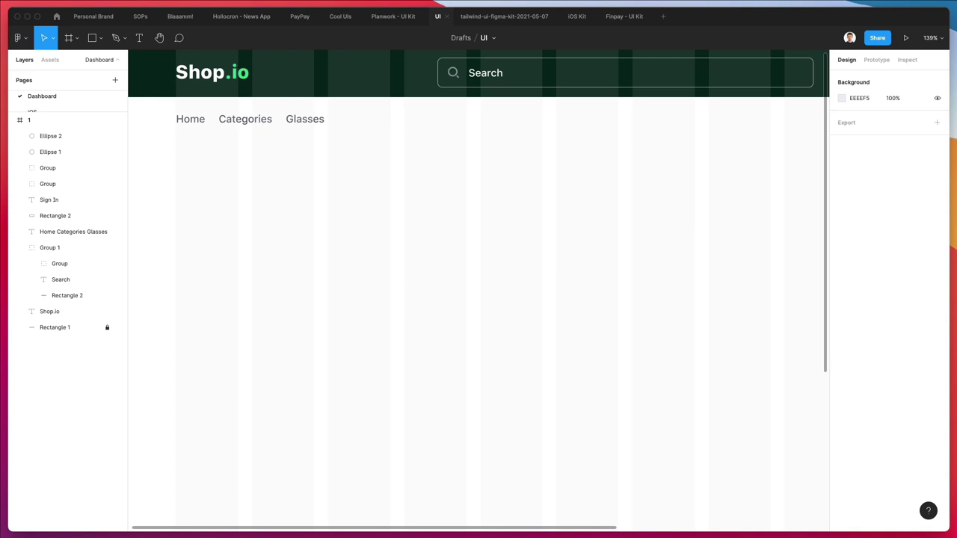
key("super+shift+space")
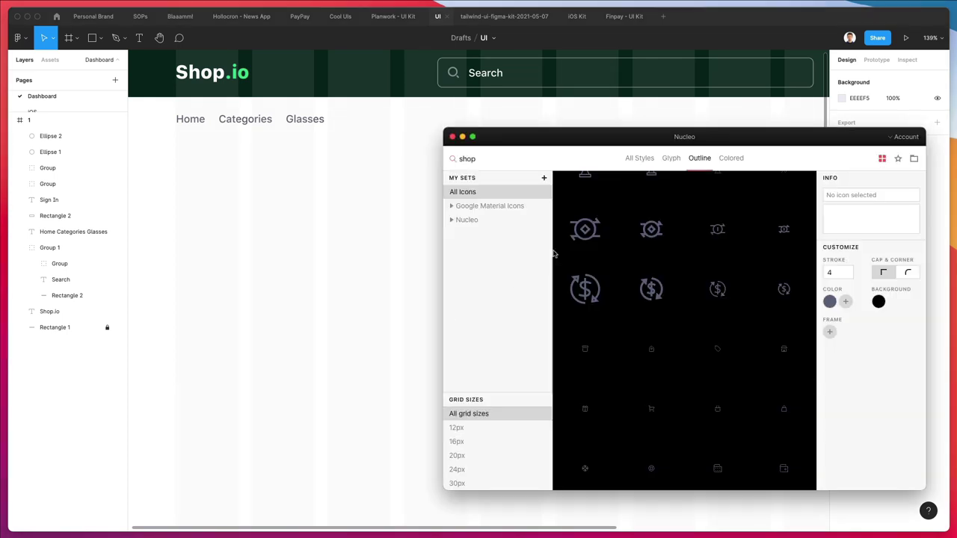
- Search Nucleo for 'arrow' and drag a chevron into the breadcrumb, converting its frame to a group
double_click(491, 165)
type("arrow")
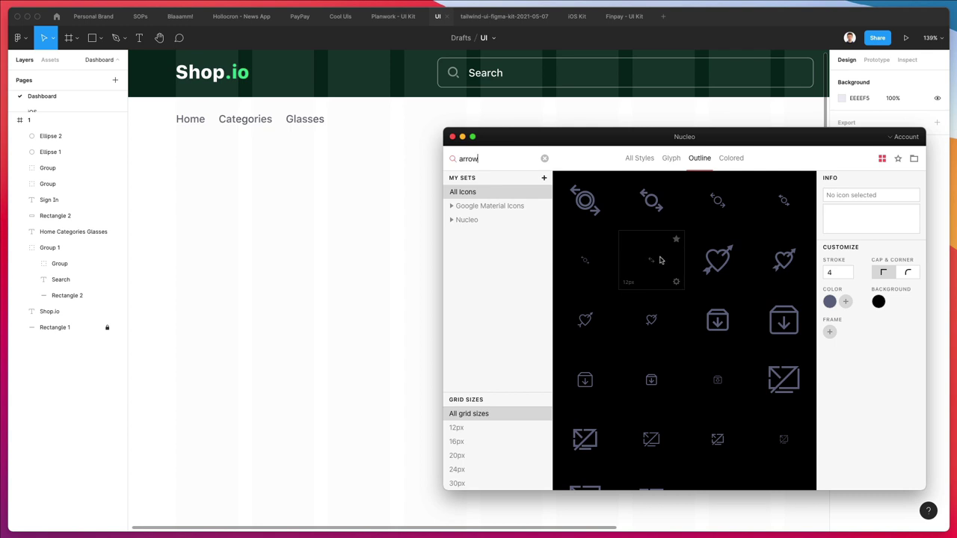
scroll(660, 259, "down", 10)
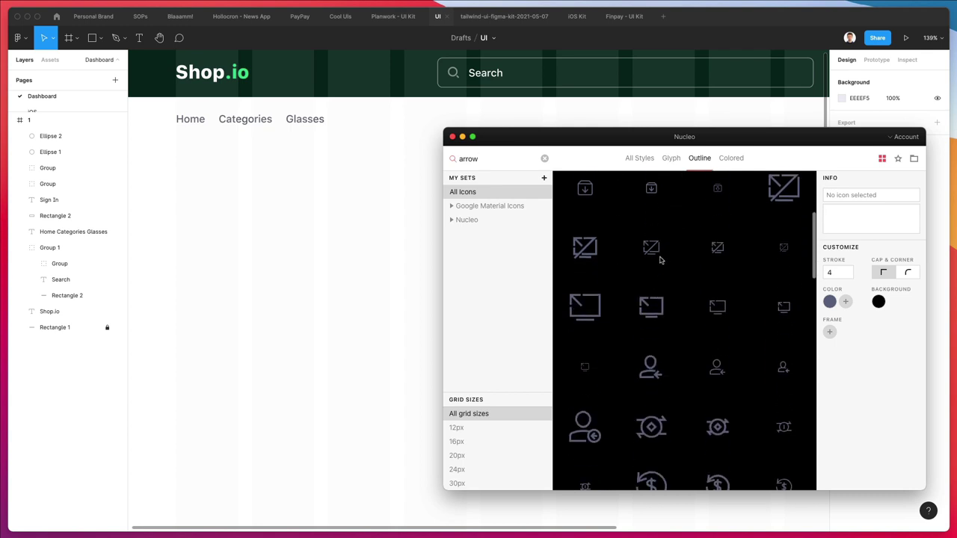
mouse_move(733, 442)
left_mouse_down()
mouse_move(282, 160)
mouse_move(209, 145)
mouse_move(198, 119)
mouse_move(186, 120)
mouse_move(209, 143)
mouse_move(207, 102)
mouse_move(501, 118)
mouse_move(471, 120)
left_mouse_up()
key("super+shift+g")
scroll(212, 124, "up", 10)
scroll(206, 102, "down", 5)
- Nudge the second chevron 1 px right and set the word Glasses in Bold
key("Right")
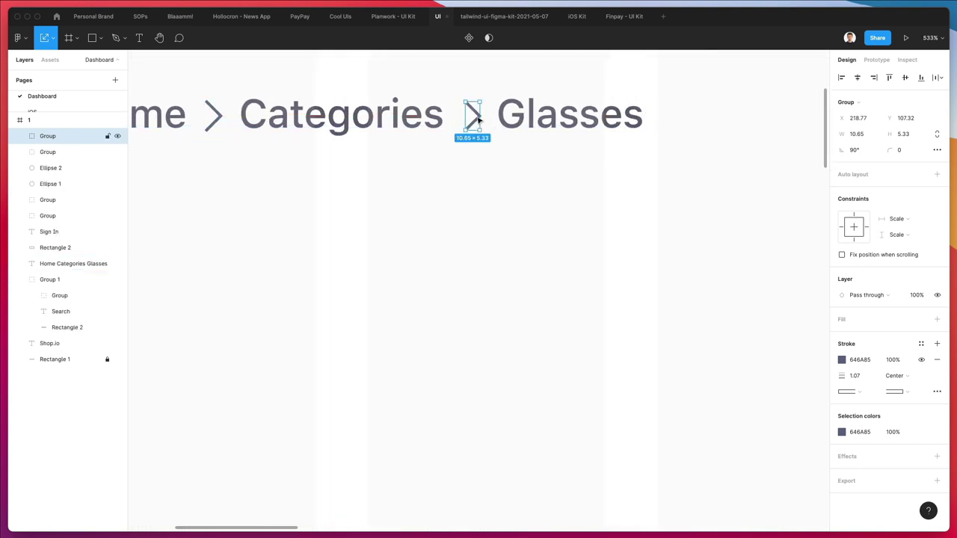
scroll(479, 164, "down", 5)
left_click(478, 165)
left_click(468, 121)
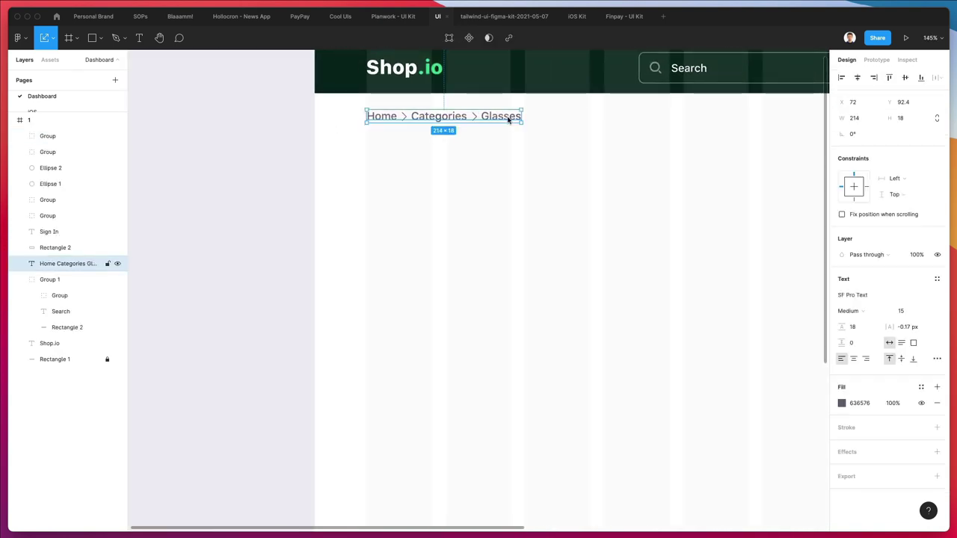
double_click(498, 118)
double_click(500, 118)
key("super+b")
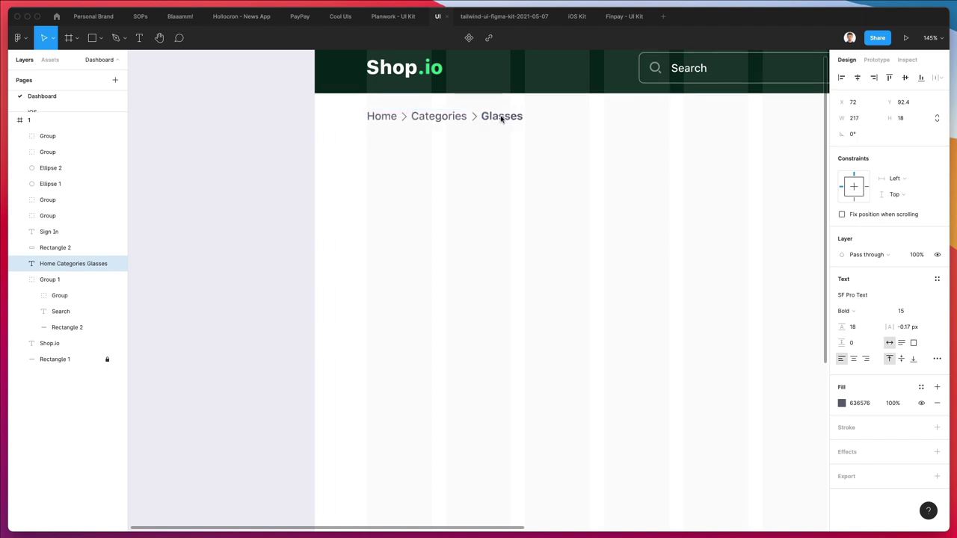
key("Escape")
- Zoom out to the whole Shop.io frame and check the breadcrumb and its chevrons
left_click(523, 194)
key("shift+1")
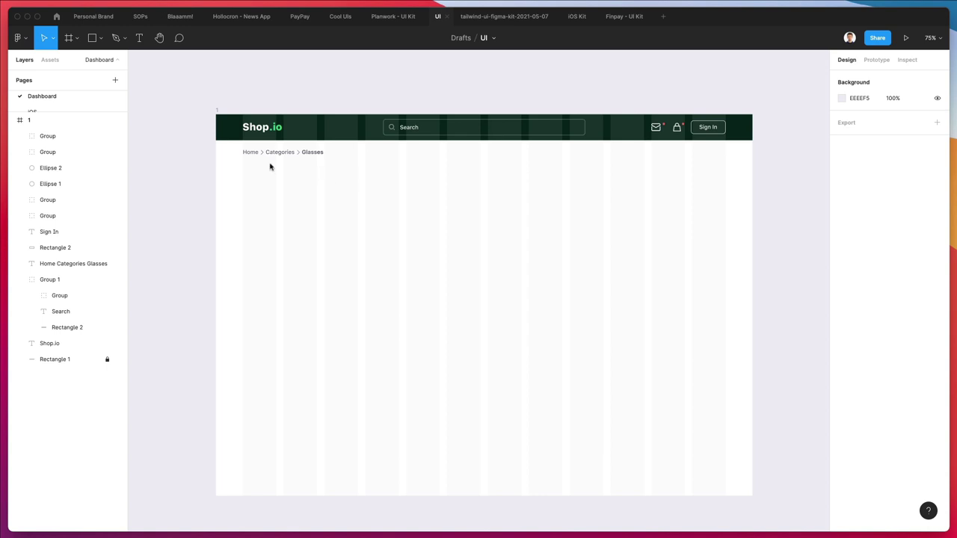
left_click_drag(331, 160, 217, 148)
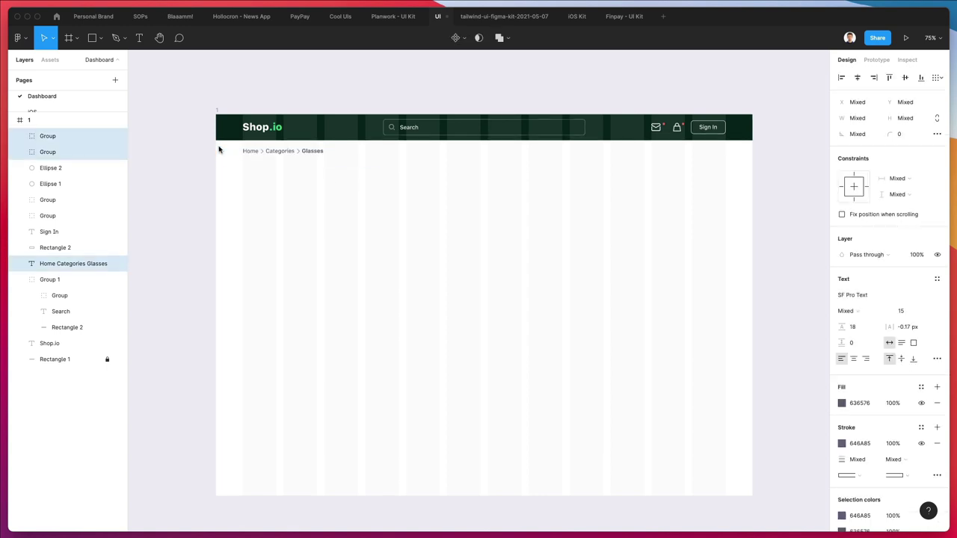
left_click(281, 184)
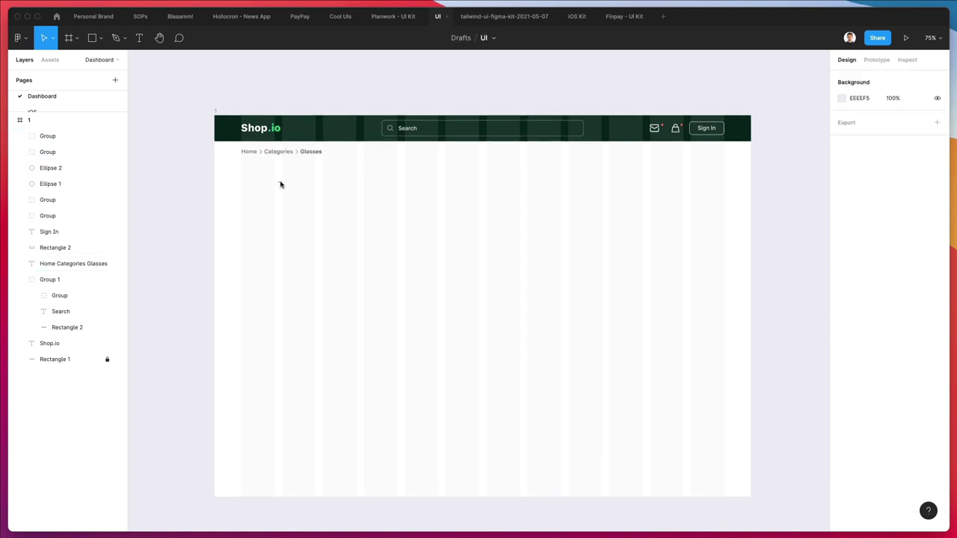
- Draw a white rectangle covering the page below the breadcrumb and lock it
key("r")
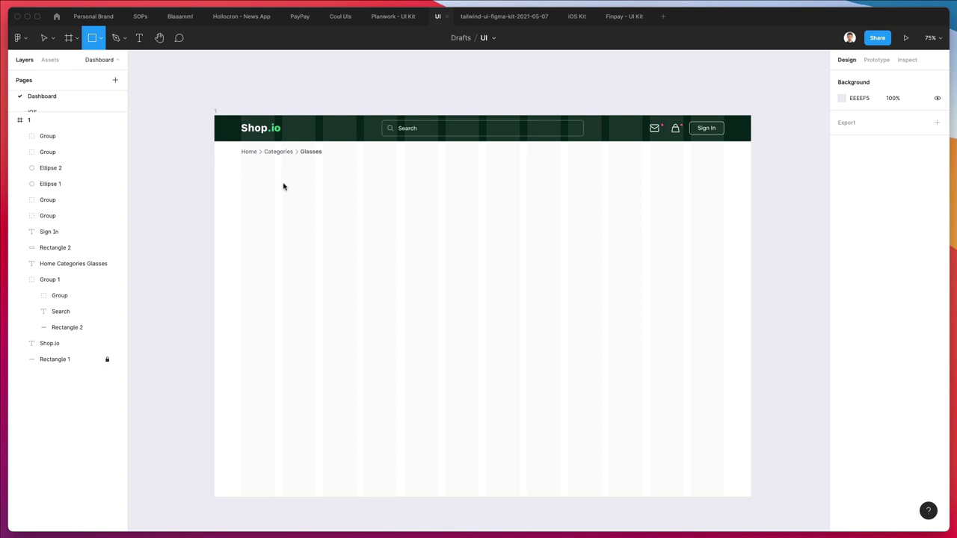
left_click_drag(215, 162, 751, 496)
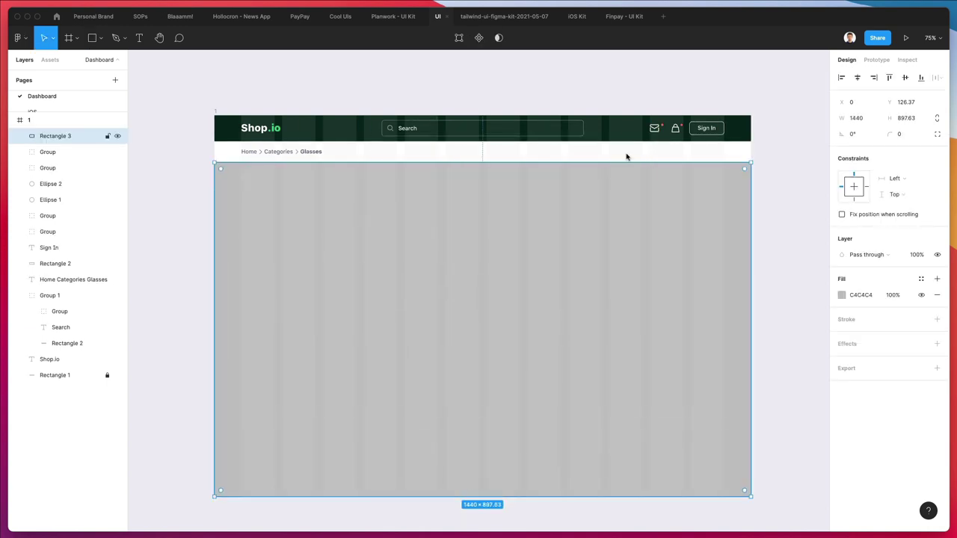
key("i")
left_click(628, 156)
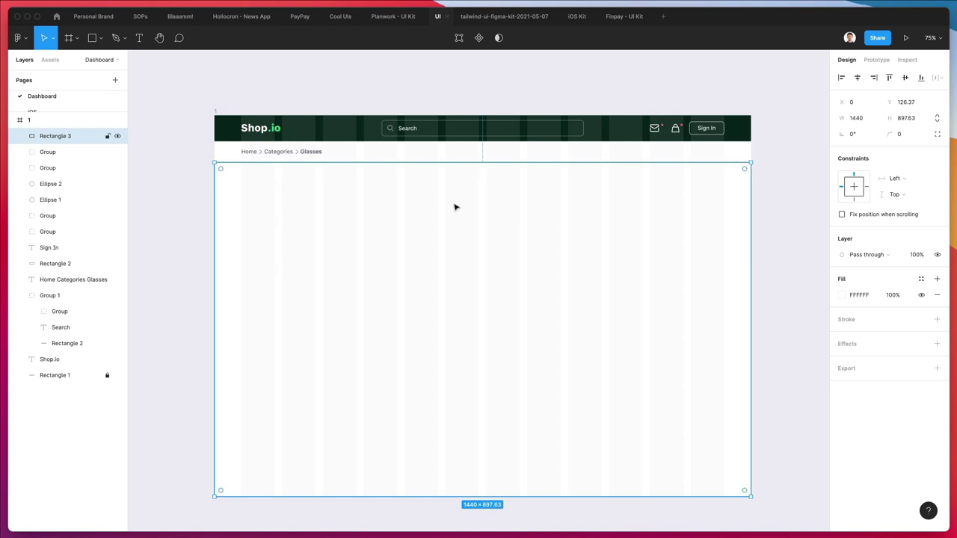
right_click(511, 220)
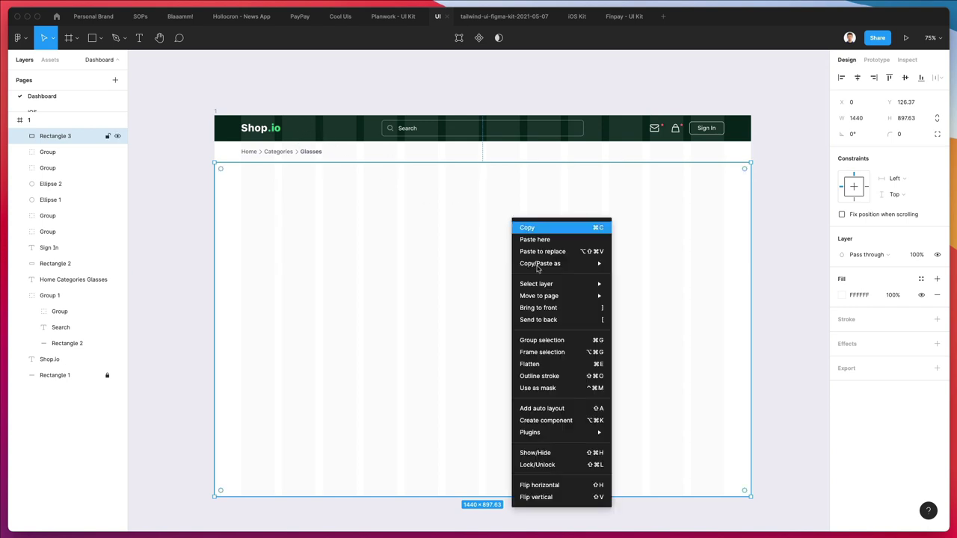
left_click(544, 464)
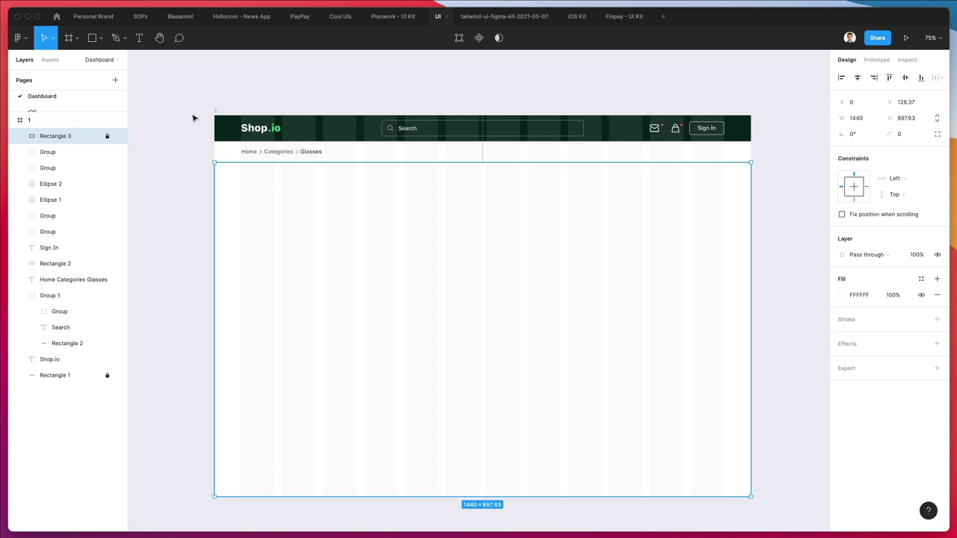
- Set the Shop.io frame's background fill to light grey FAFAFA
left_click(217, 112)
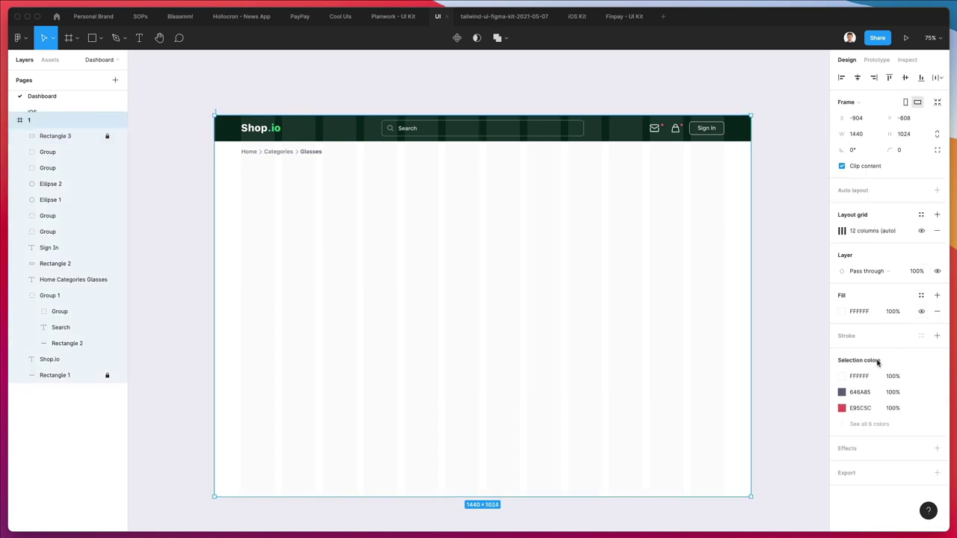
left_click(836, 311)
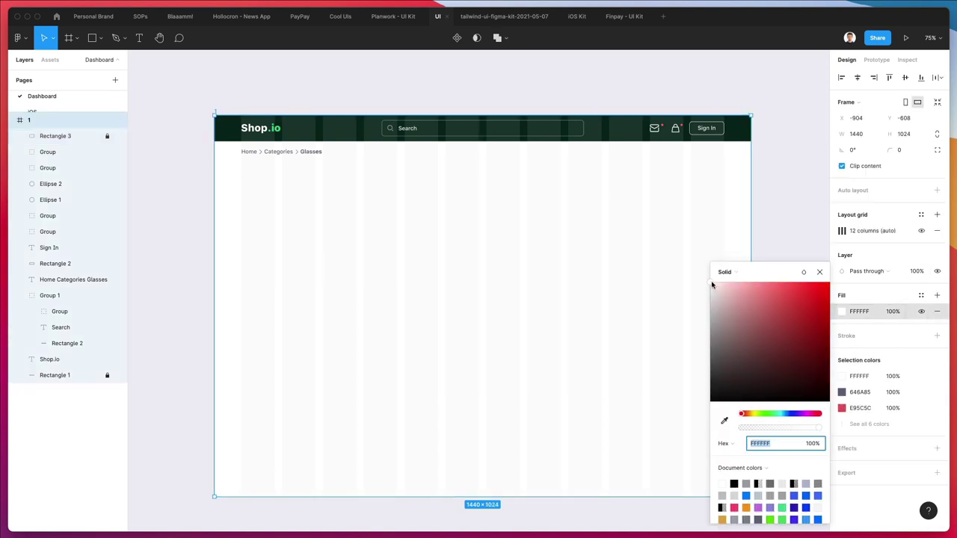
type("FAFAFA")
key("Return")
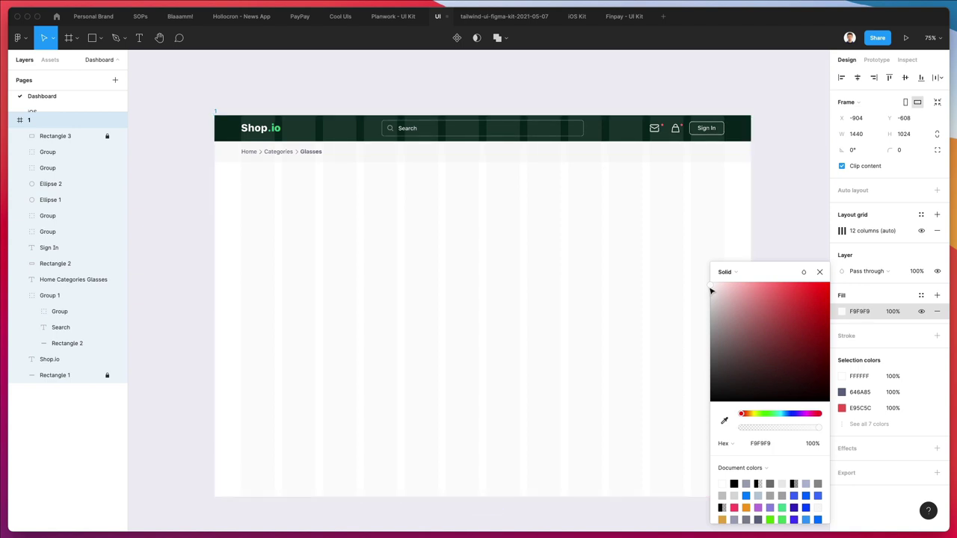
left_click(399, 230)
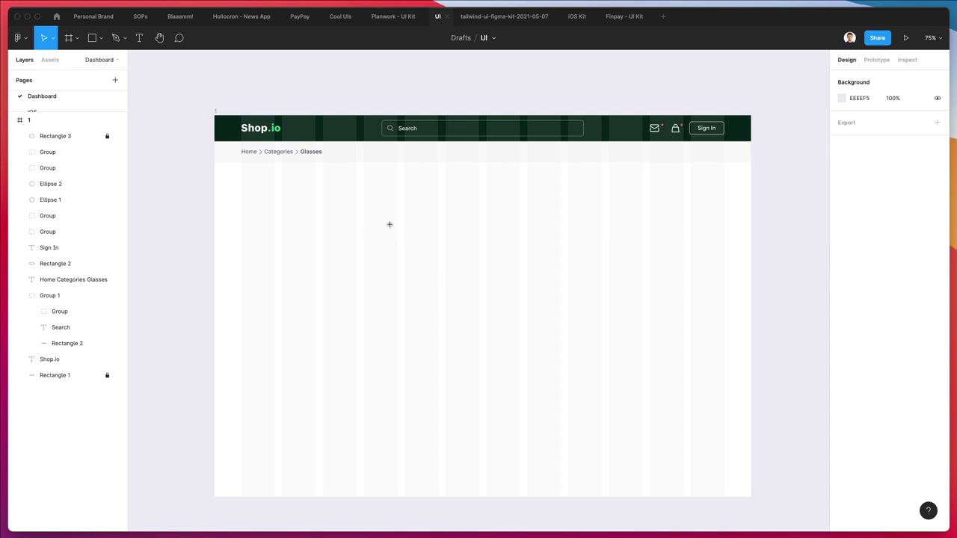
- Draw a tall sidebar rectangle and a larger main content rectangle beside it
key("r")
mouse_move(246, 180)
left_mouse_down()
mouse_move(291, 228)
mouse_move(328, 348)
mouse_move(356, 363)
left_mouse_up()
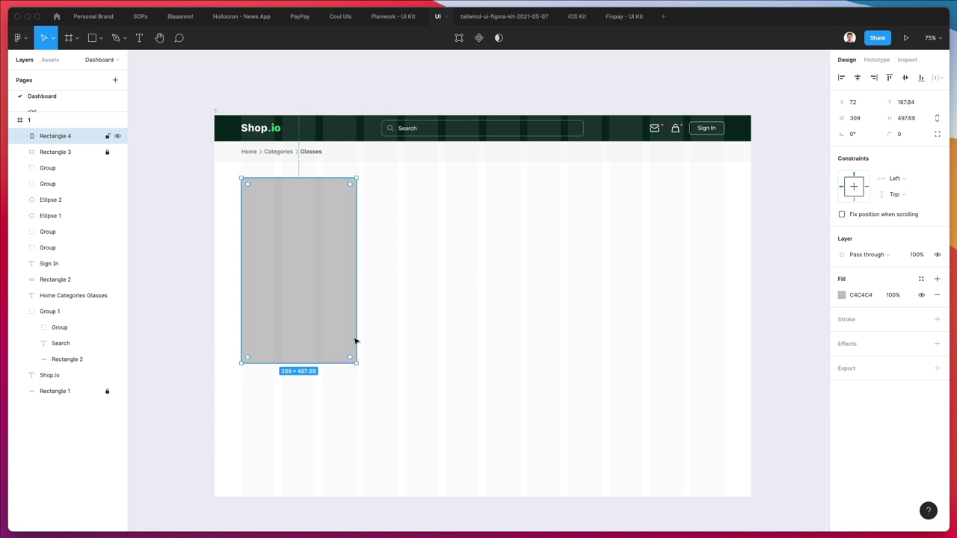
left_click_drag(308, 307, 432, 313)
left_click_drag(479, 363, 723, 503)
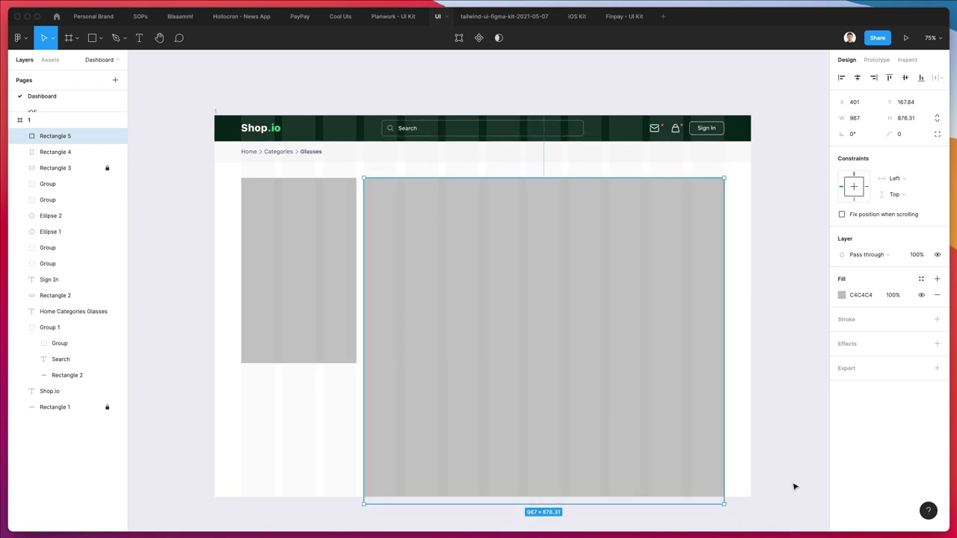
left_click(794, 485)
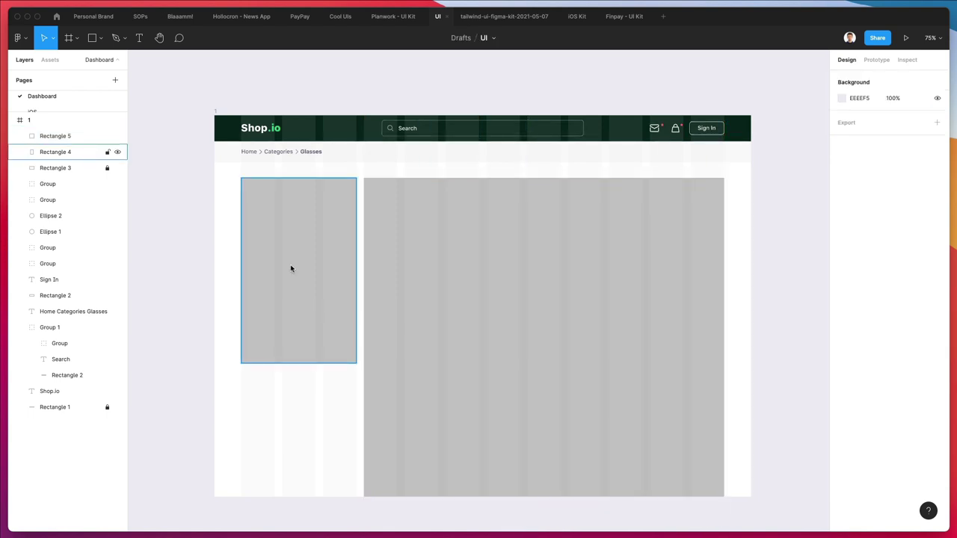
- Give both rectangles a corner radius of 10
left_click_drag(234, 194, 484, 273)
type("10")
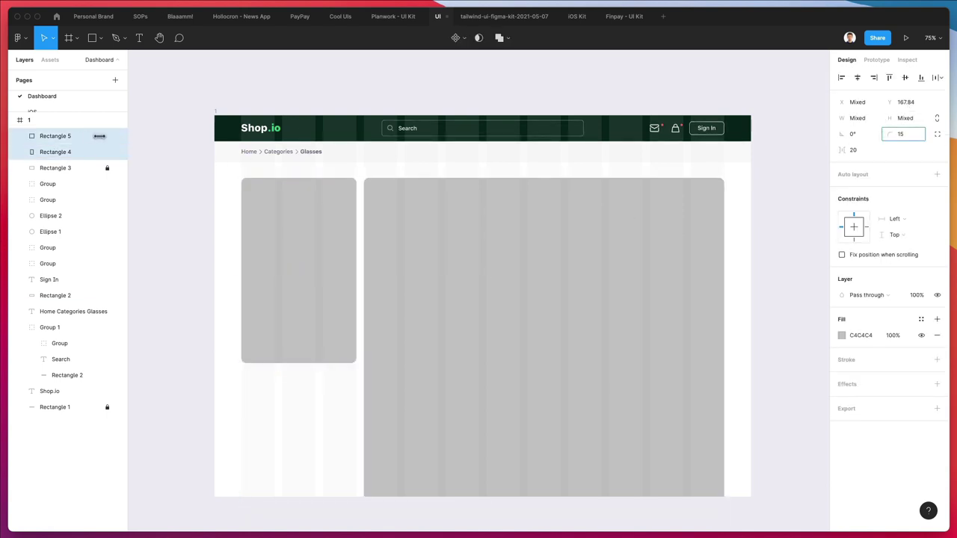
key("Return")
left_click(181, 308)
- Fill the left sidebar rectangle white
left_click(277, 205)
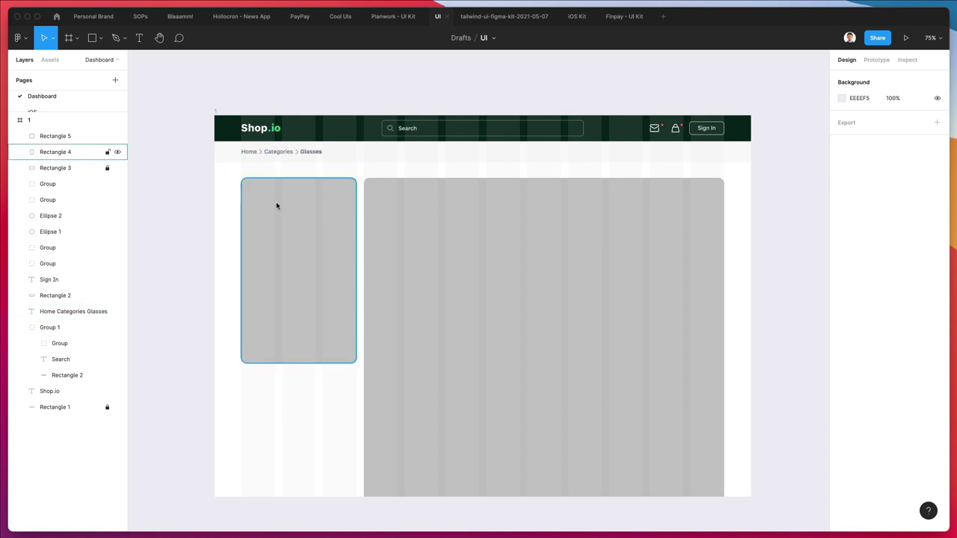
left_click_drag(216, 197, 605, 315)
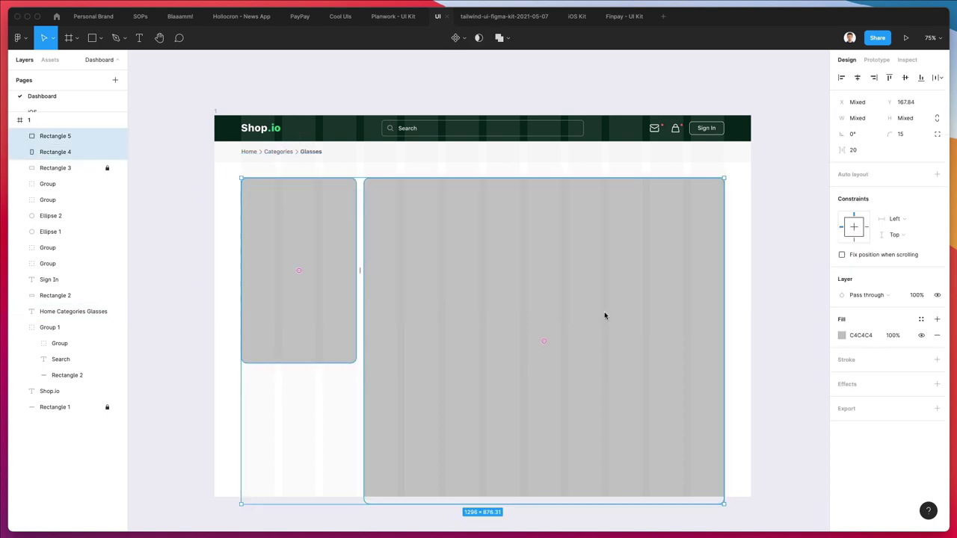
left_click_drag(227, 261, 349, 338)
left_click(841, 295)
left_click_drag(758, 303, 487, 273)
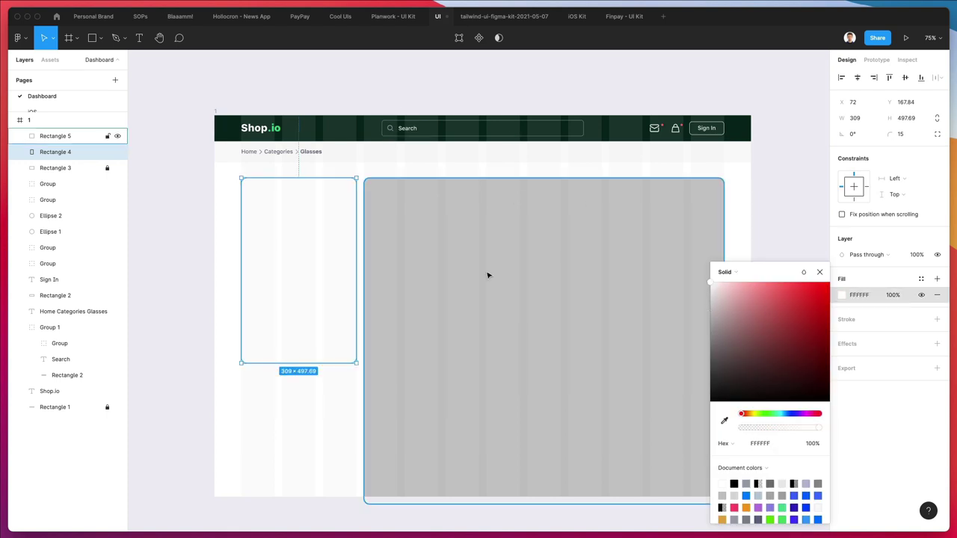
left_click(859, 344)
- Add a drop shadow to the sidebar card with blur 14 and 15% opacity
left_click(859, 344)
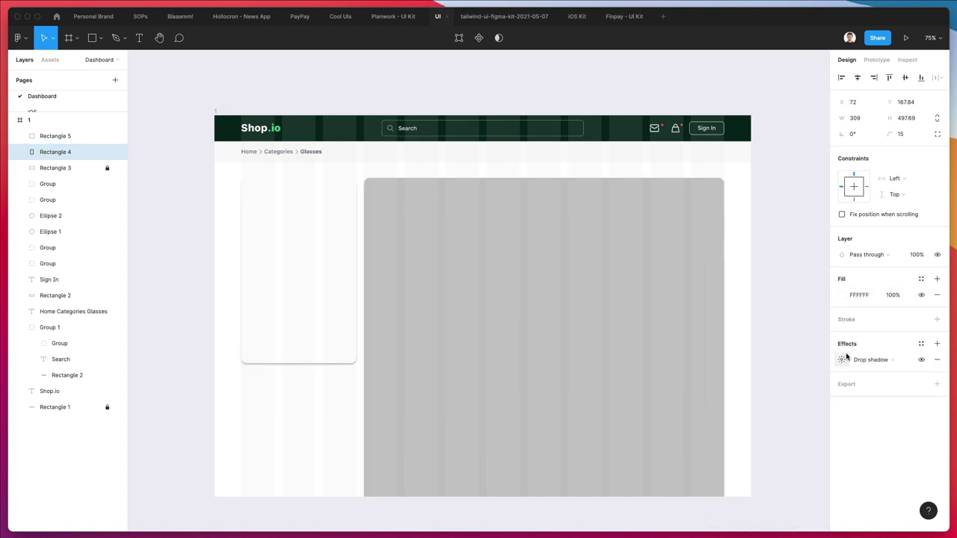
left_click(843, 360)
left_click(800, 384)
key("shift+Up")
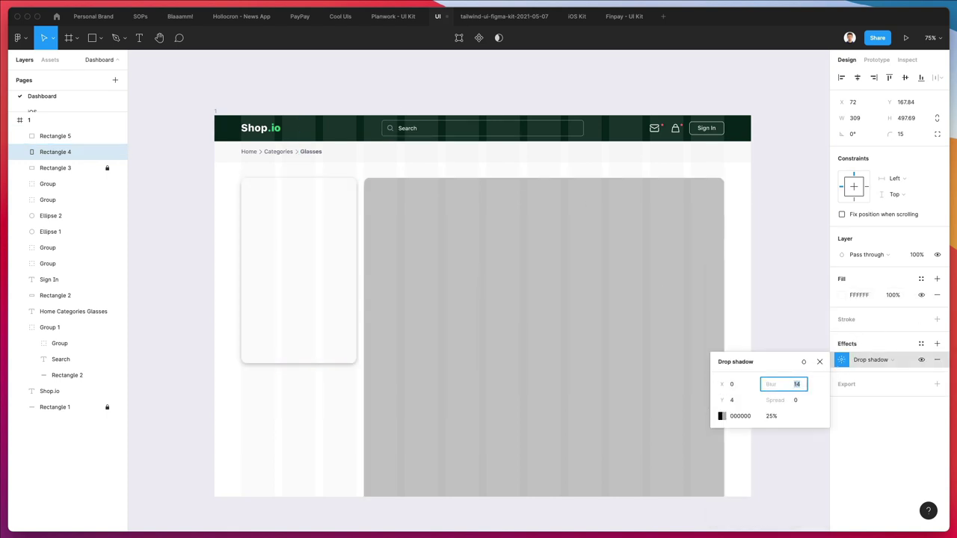
left_click(775, 415)
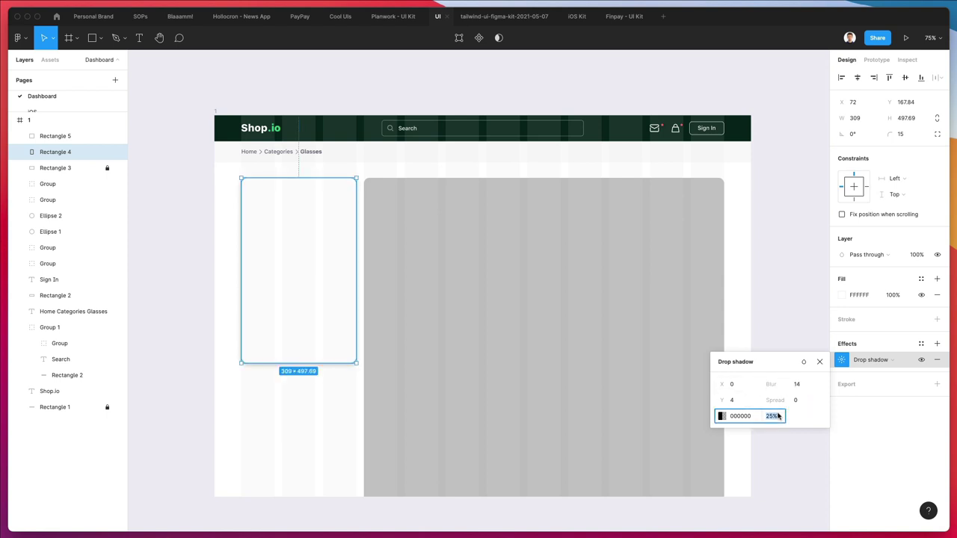
type("15")
key("Return")
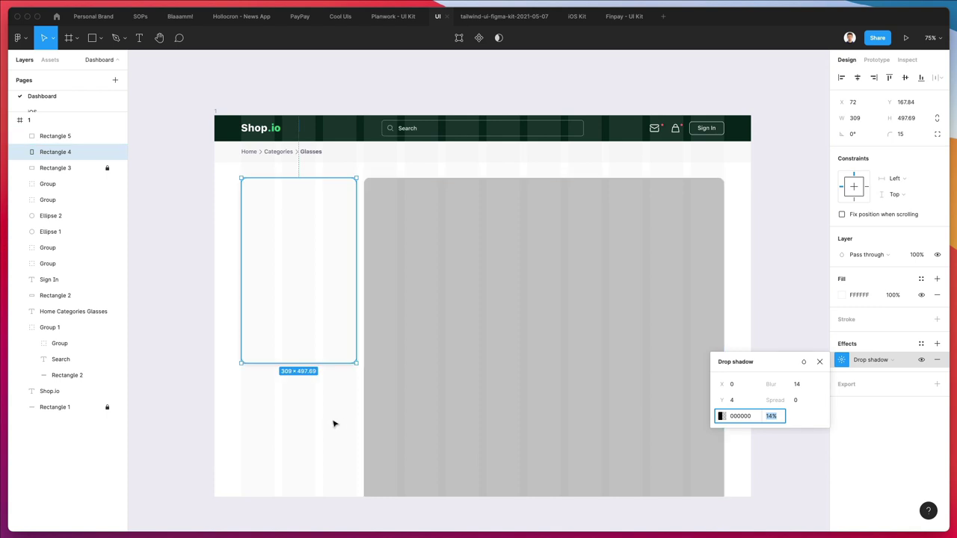
- Paste the sidebar card's fill, shadow and corners onto the main rectangle
left_click(440, 318)
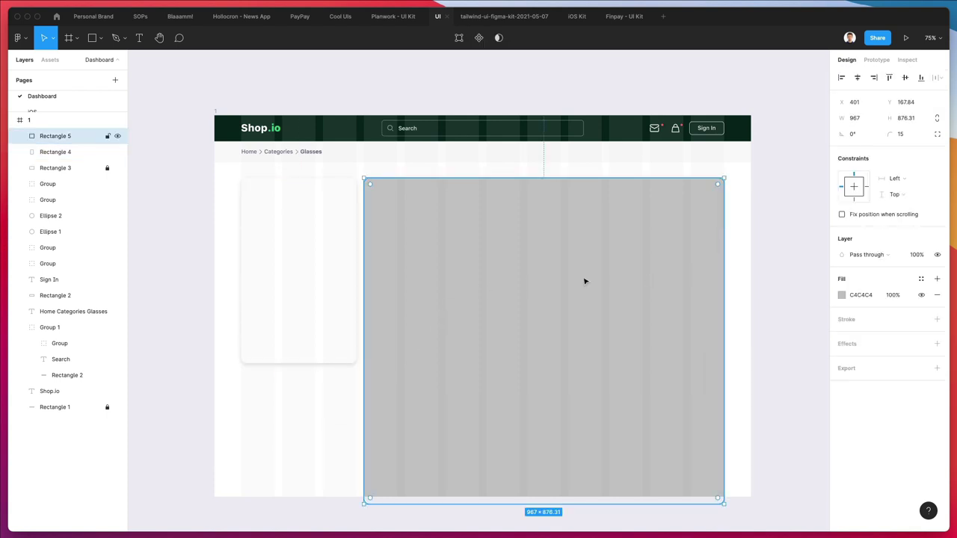
left_click(309, 261)
left_click(441, 254)
key("ctrl+alt+v")
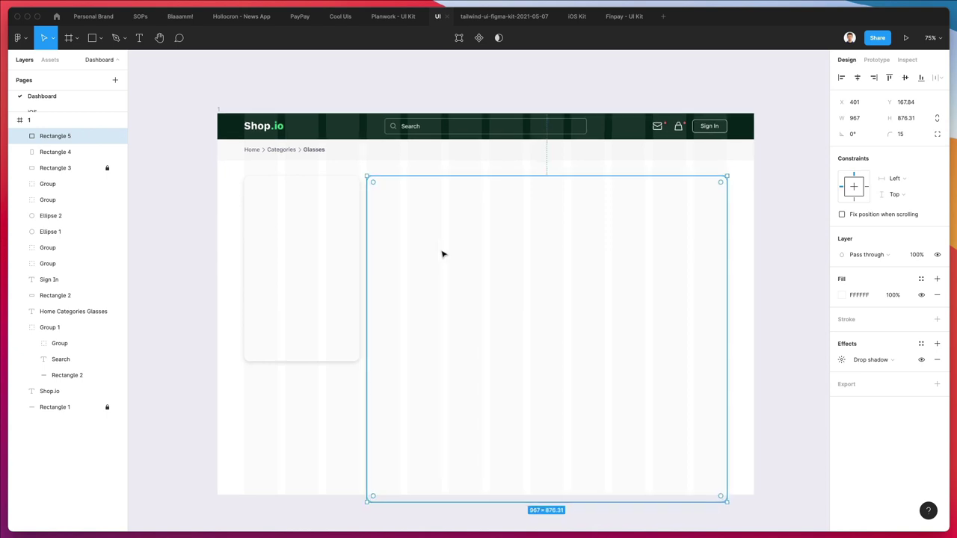
- Duplicate the breadcrumb text into the sidebar card and retype it as 'Categories'
scroll(310, 411, "left", 1)
left_click(296, 426)
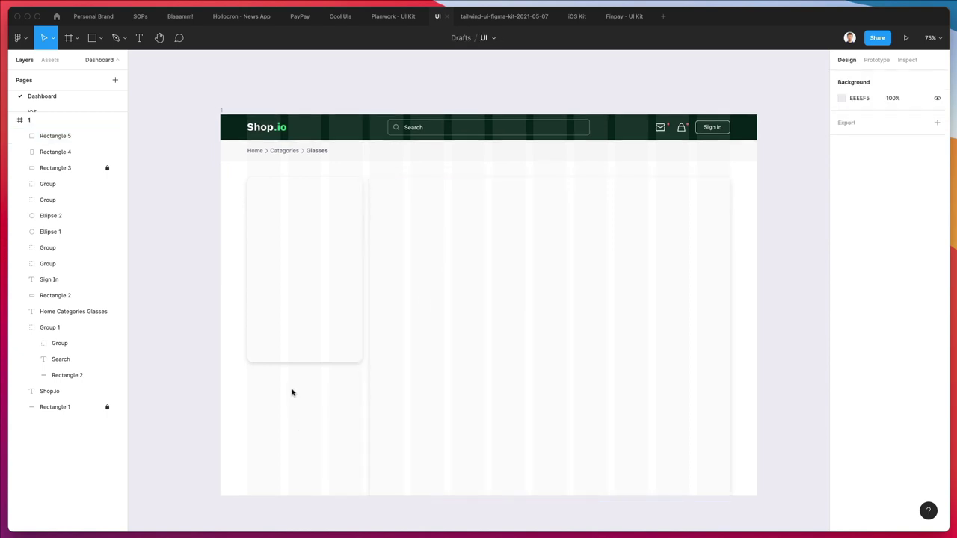
scroll(266, 211, "up", 2)
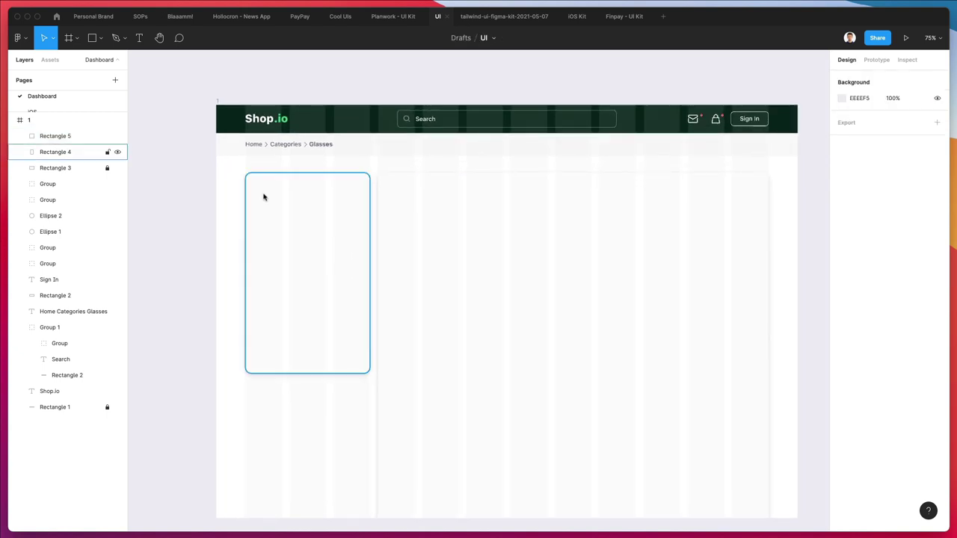
left_click(321, 144)
left_click_drag(321, 145, 331, 187)
double_click(331, 188)
type("Categories")
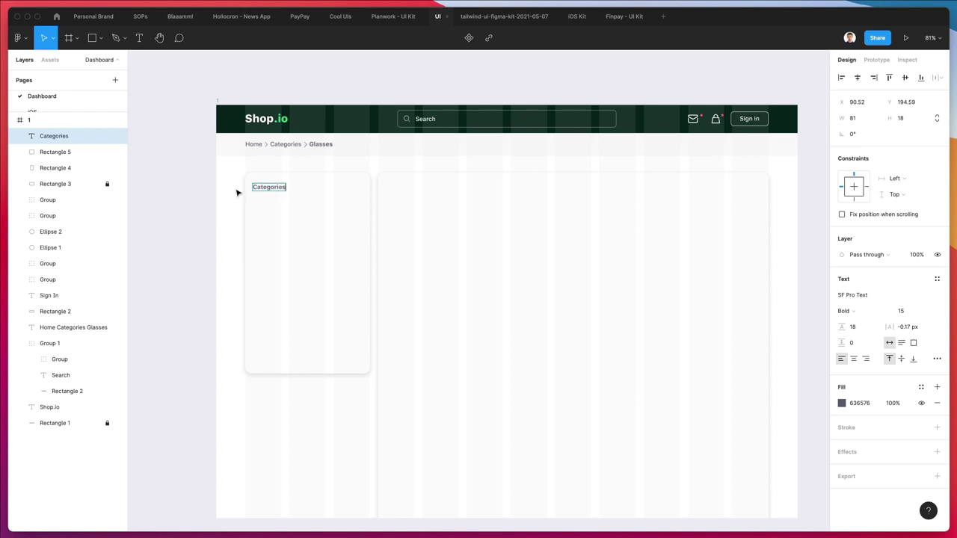
key("Escape")
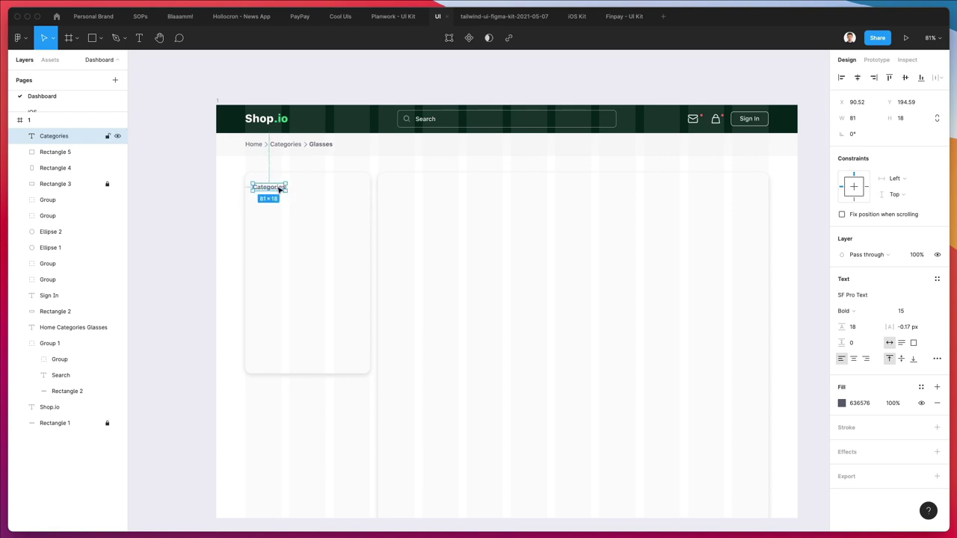
- Duplicate Categories below itself and make the upper heading size 18 with a darker colour
mouse_move(278, 190)
left_mouse_down()
mouse_move(284, 205)
mouse_move(275, 203)
left_mouse_up()
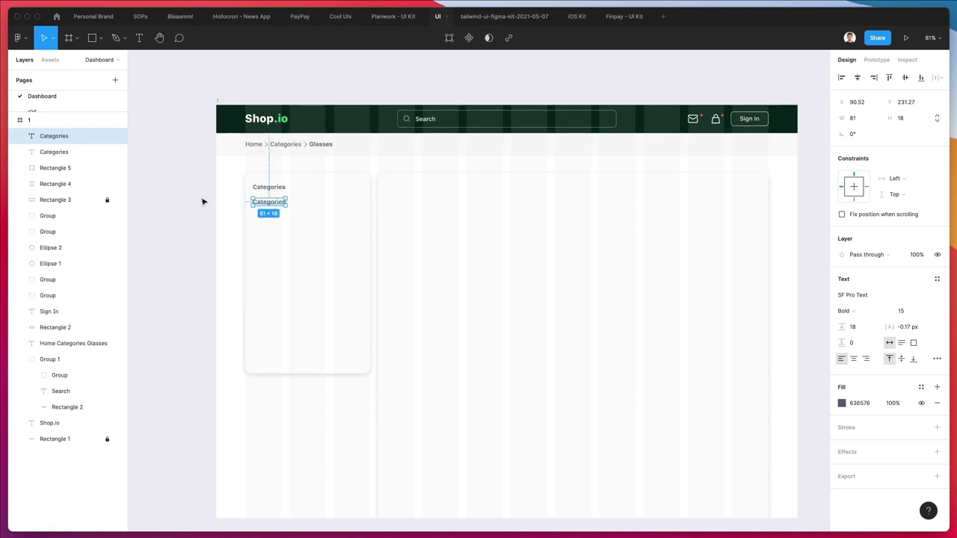
left_click(275, 187)
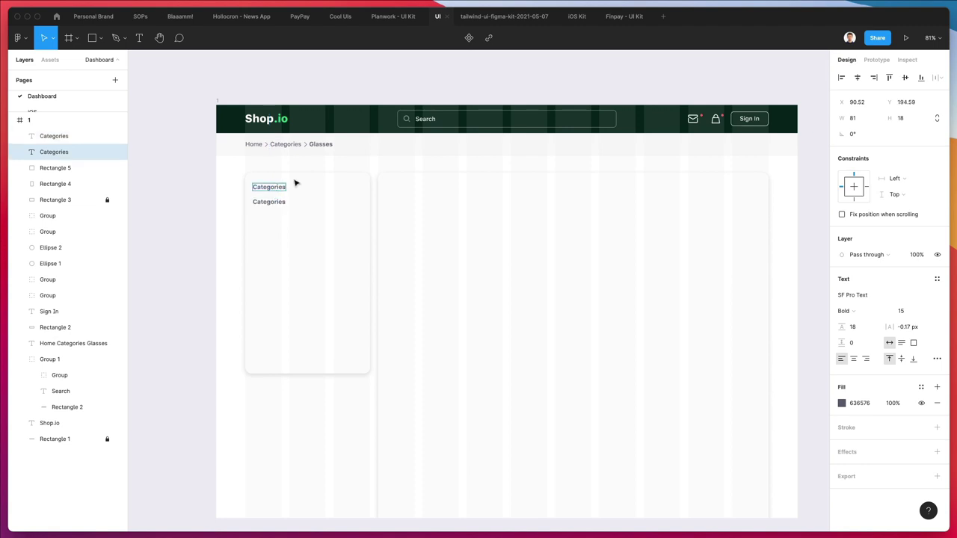
left_click(901, 310)
type("16")
key("Return")
type("18")
key("Return")
left_click(842, 403)
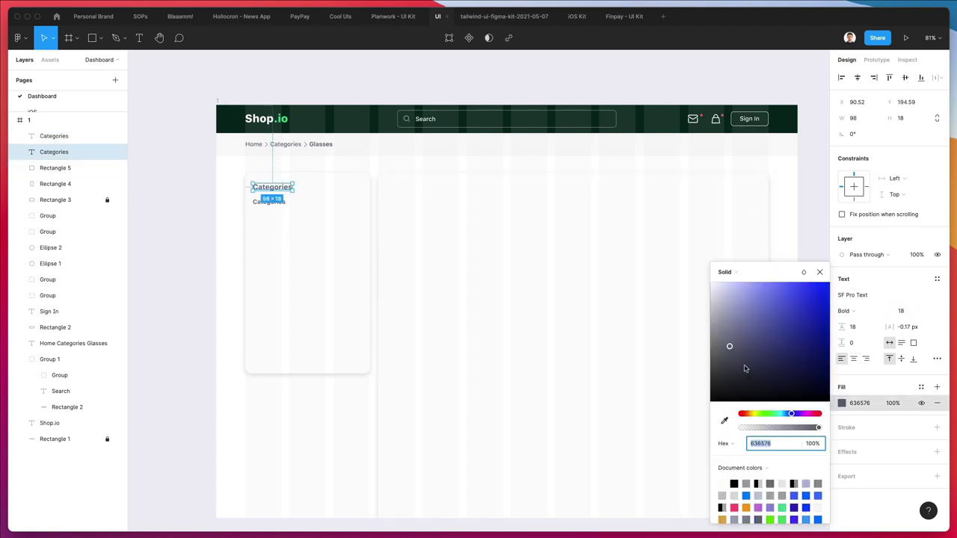
left_click(731, 380)
- Retype the lower copy as 'Electronics'
double_click(270, 204)
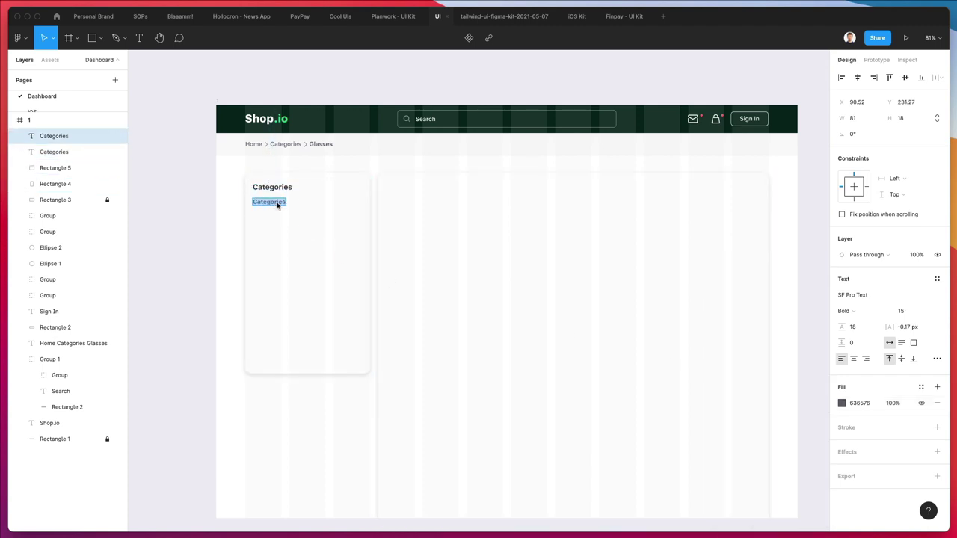
type("Electroniccs")
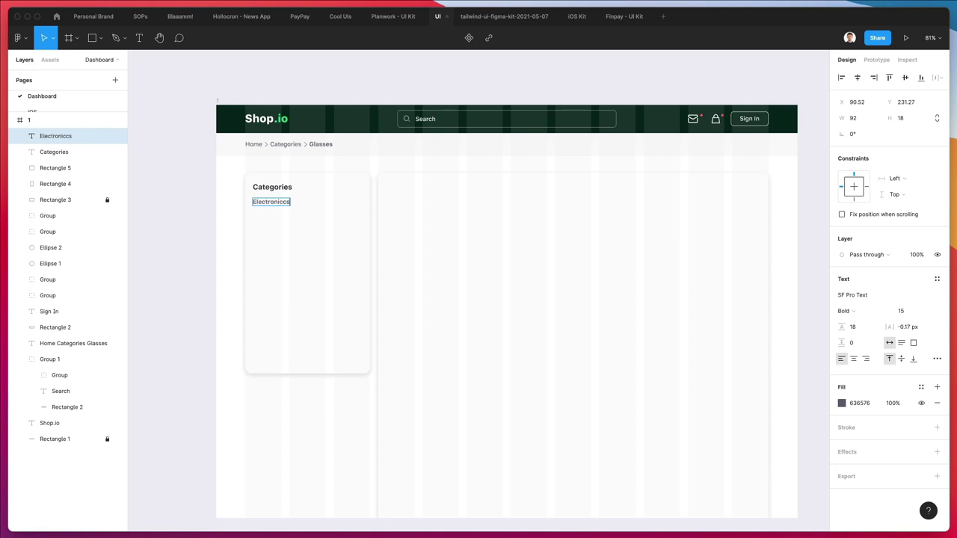
key("BackSpace")
key("BackSpace")
type("s")
key("Escape")
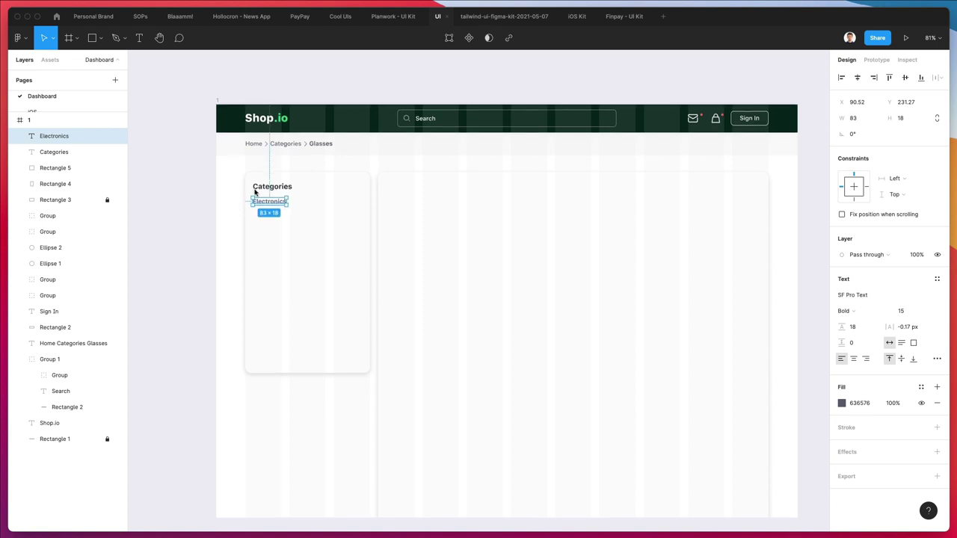
scroll(257, 202, "up", 3)
left_click(266, 129)
scroll(322, 206, "up", 3)
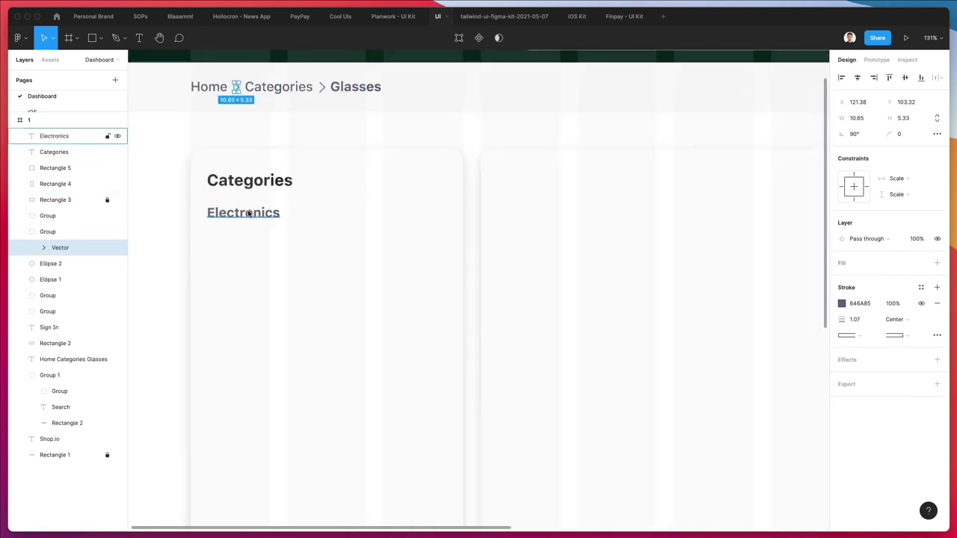
- Paste a chevron at the right end of the Electronics row
left_click(250, 215)
key("ctrl+v")
left_click_drag(178, 87, 502, 302)
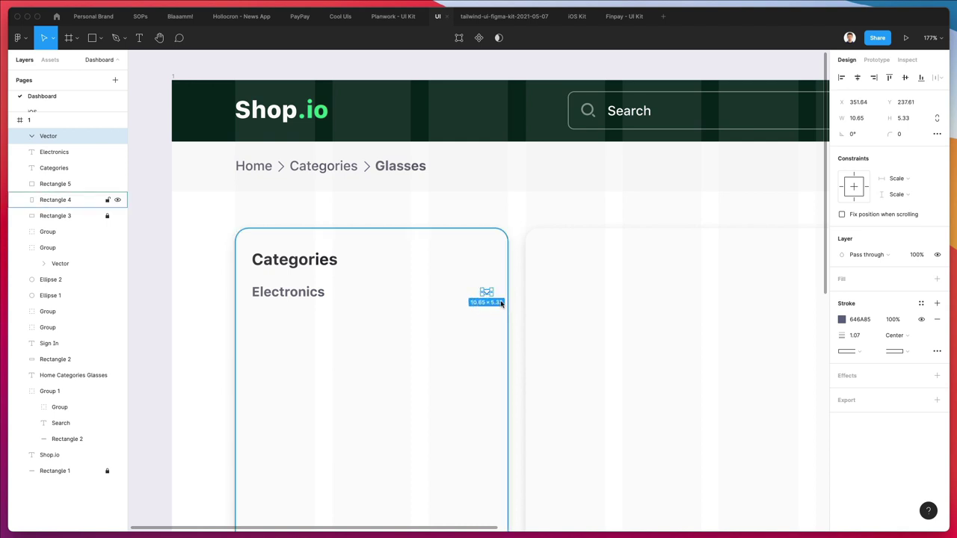
- Draw a grey divider line under Electronics across the card at 40% opacity
key("l")
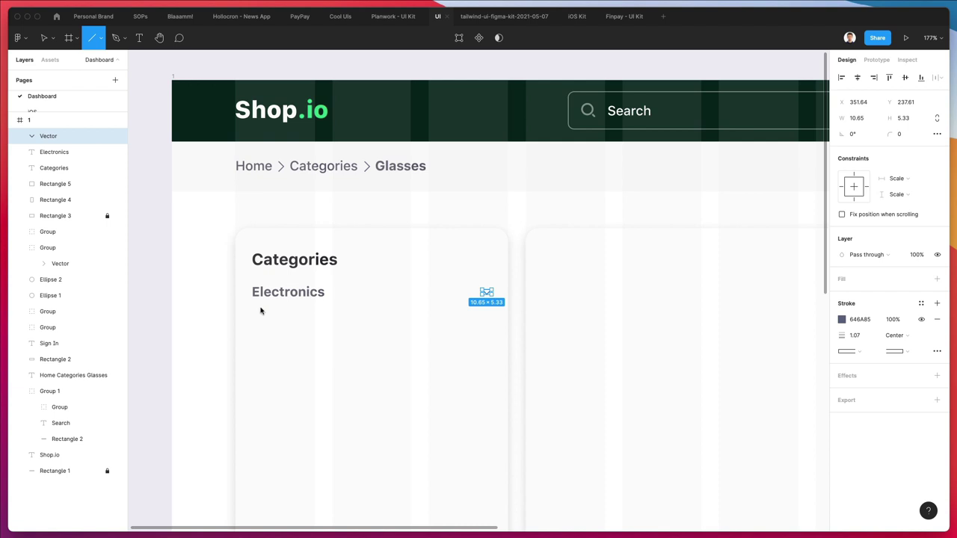
left_click_drag(254, 315, 495, 320)
key("Up")
key("Up")
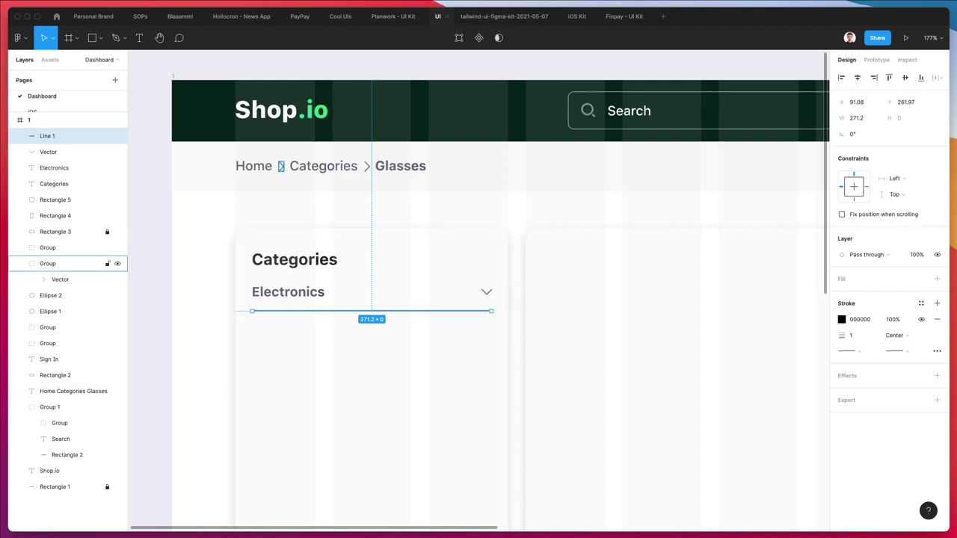
key("i")
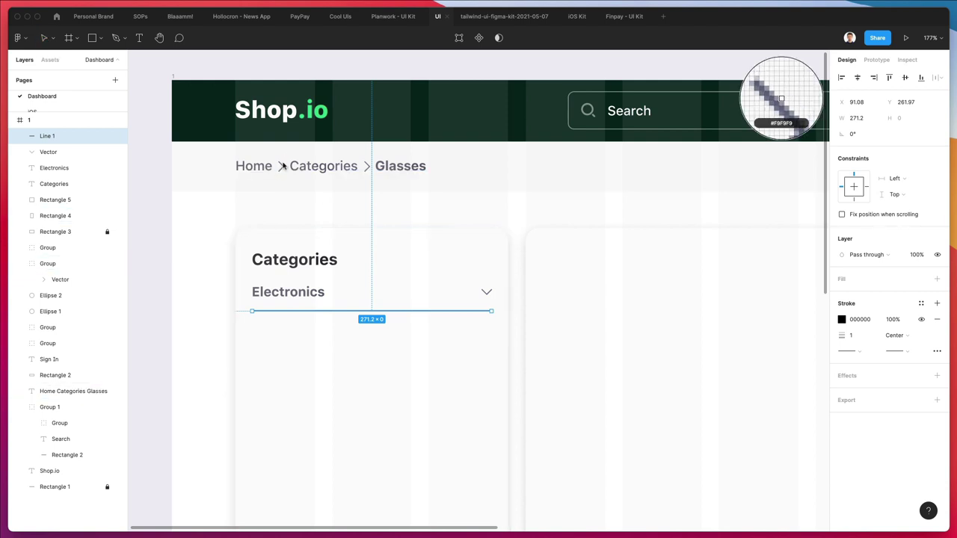
key("Escape")
left_click(363, 298)
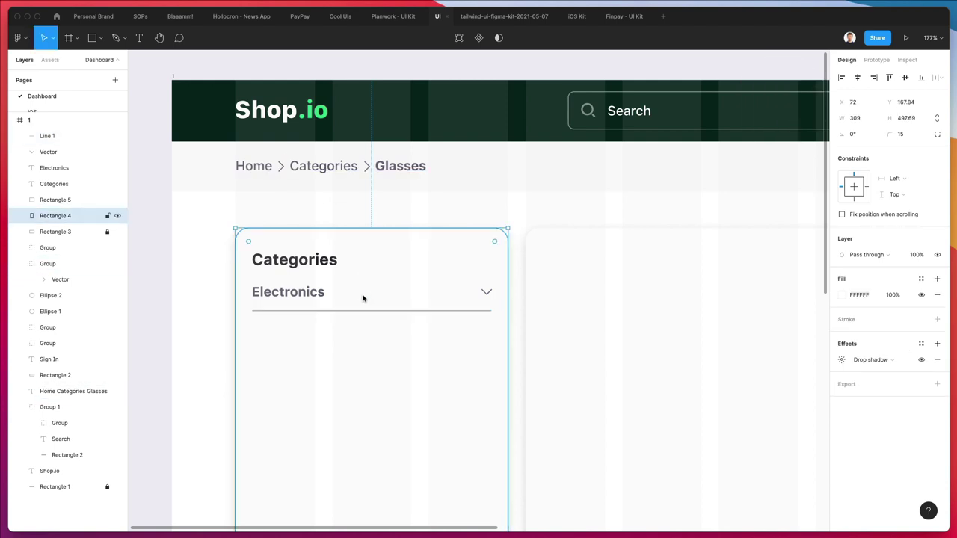
left_click(358, 311)
key("4")
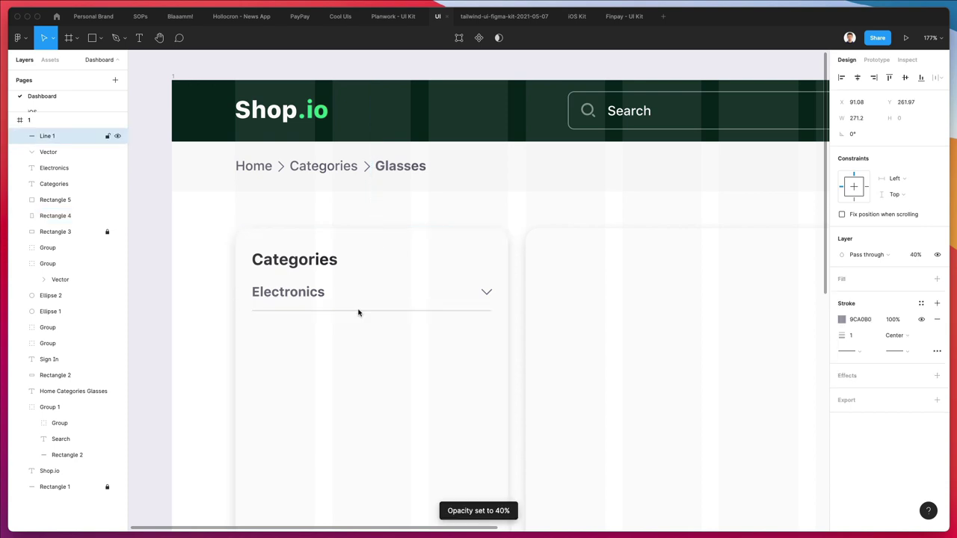
key("Down")
key("Down")
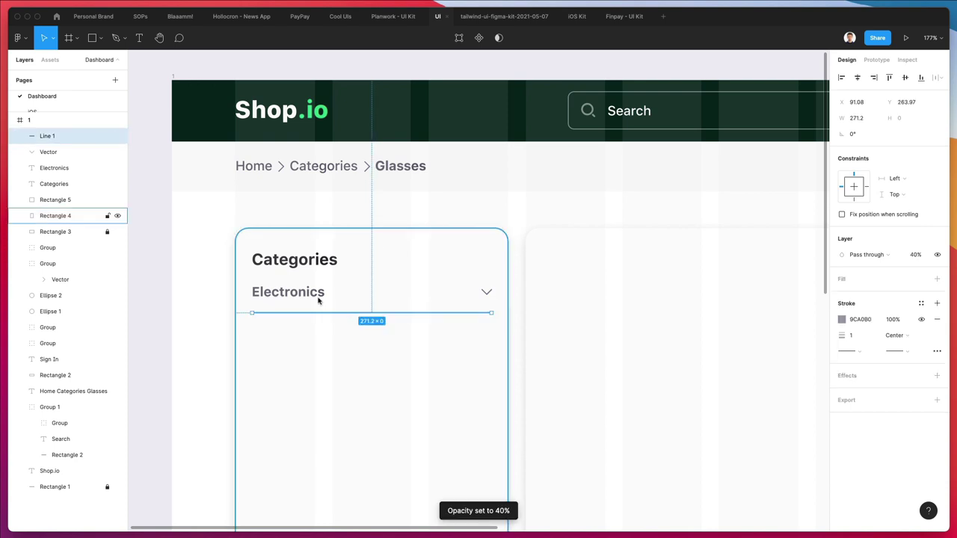
- Group the Electronics row with its chevron and divider, then duplicate it into five rows
left_click(321, 297, "shift")
left_click(487, 291, "shift")
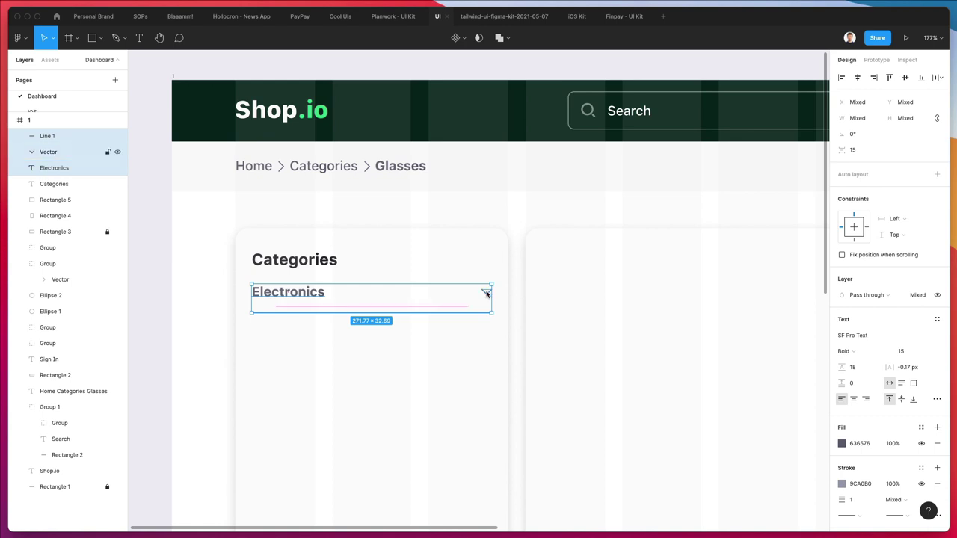
key("super+g")
left_click_drag(295, 300, 303, 337)
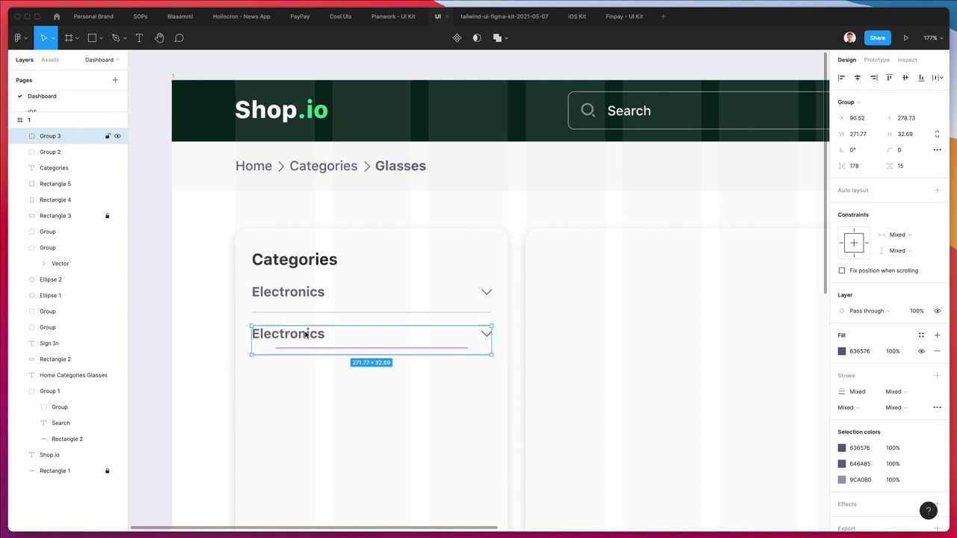
key("super+d")
key("super+d")
key("super+d")
key("super+d")
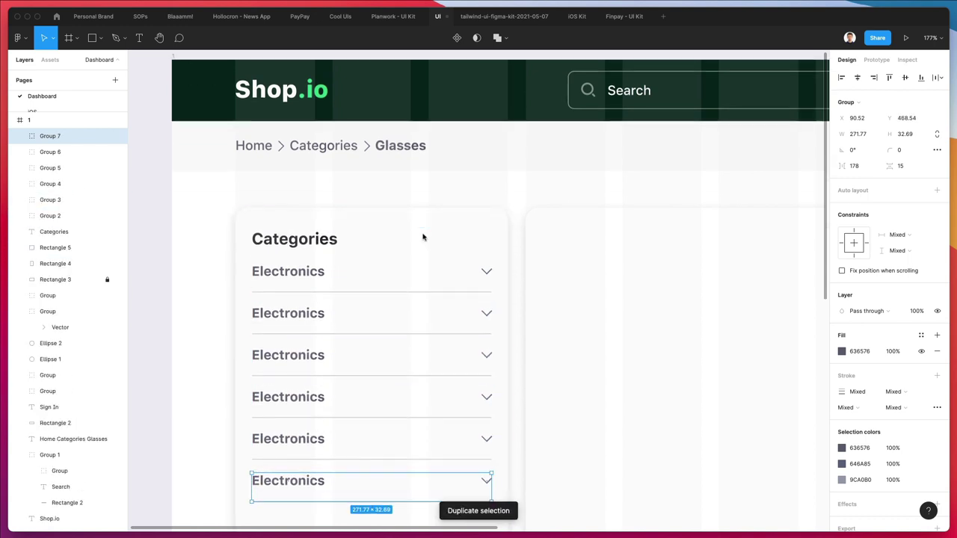
scroll(422, 237, "down", 5)
scroll(423, 237, "up", 5)
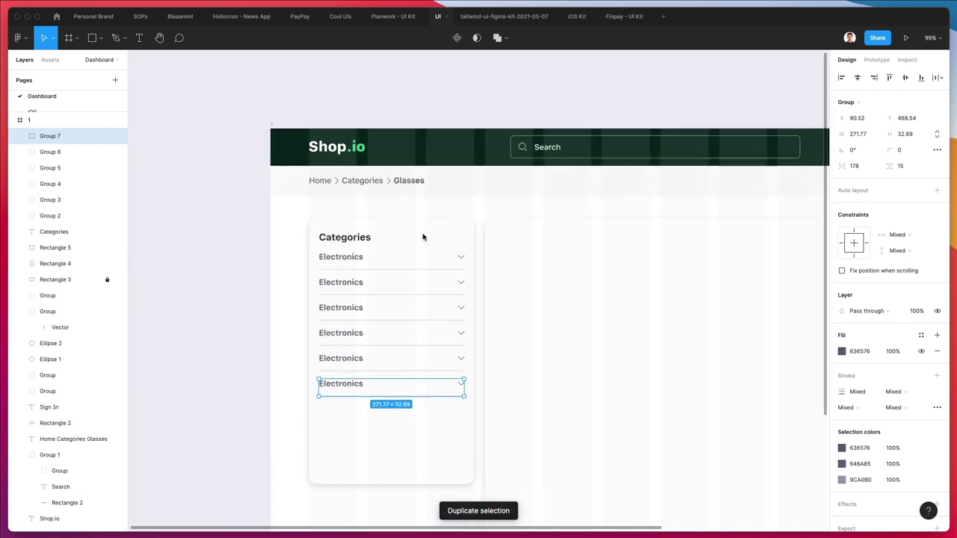
scroll(407, 269, "down", 1)
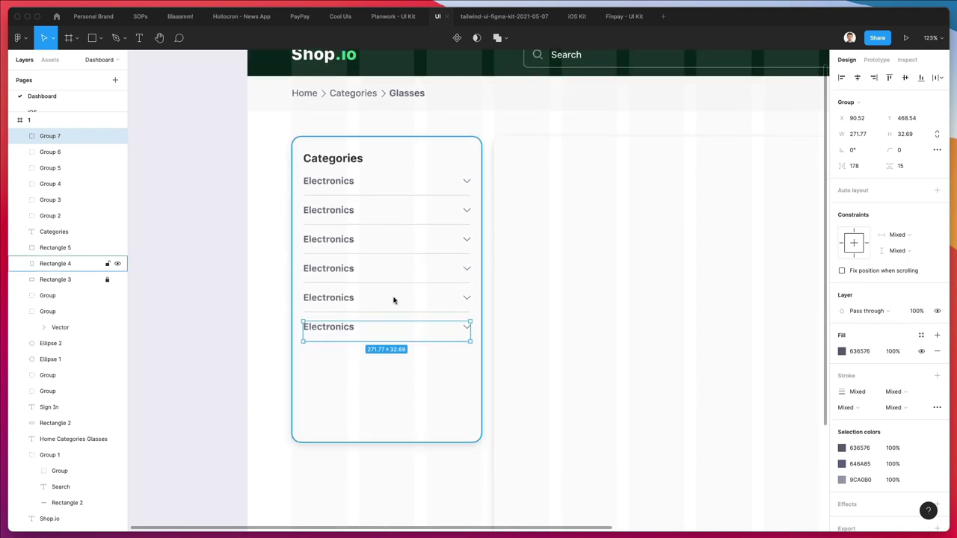
key("Delete")
scroll(367, 252, "down", 1)
- Rename the copied rows to Computers, Smart Home, Arts & Crafts and View All
double_click(346, 213)
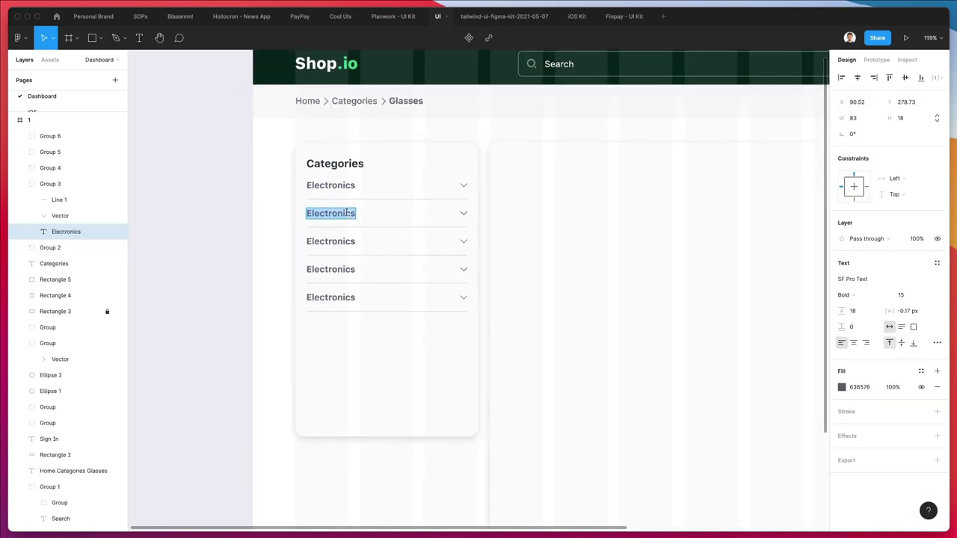
type("Computers")
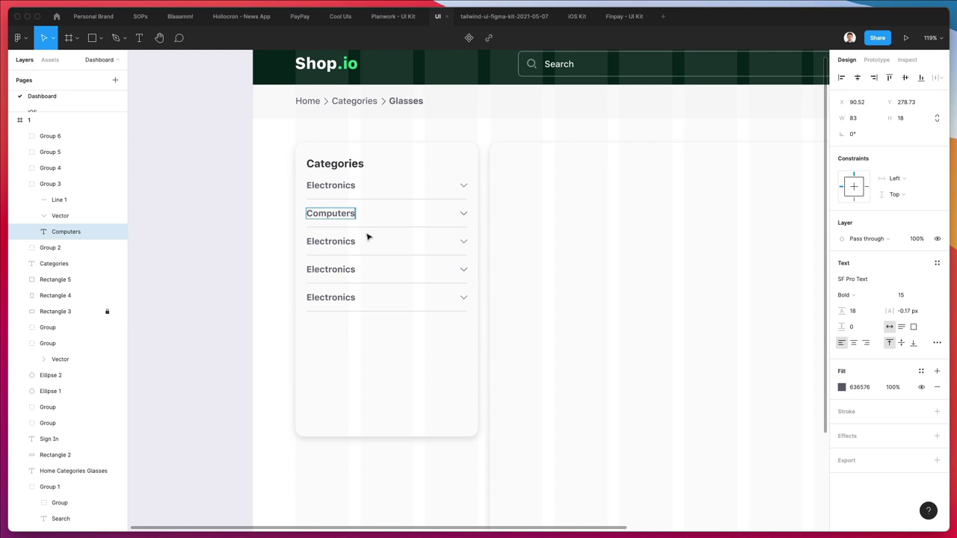
double_click(331, 241)
type("Smart Home")
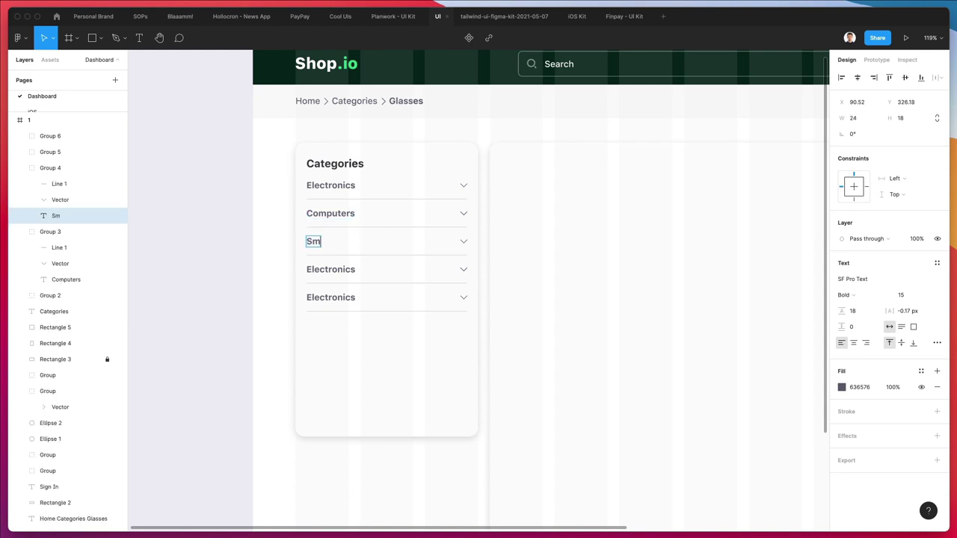
double_click(344, 269)
type("Ar")
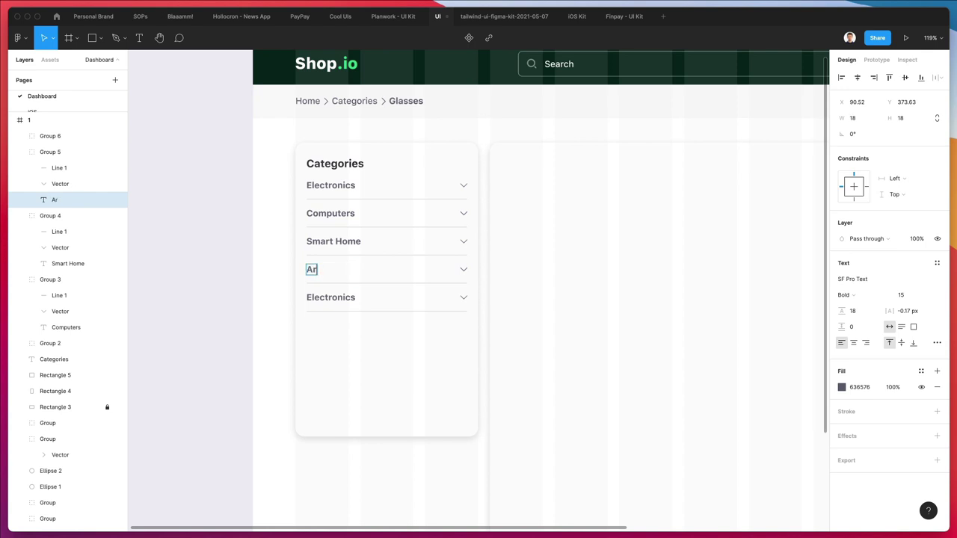
type("ts & Crafts")
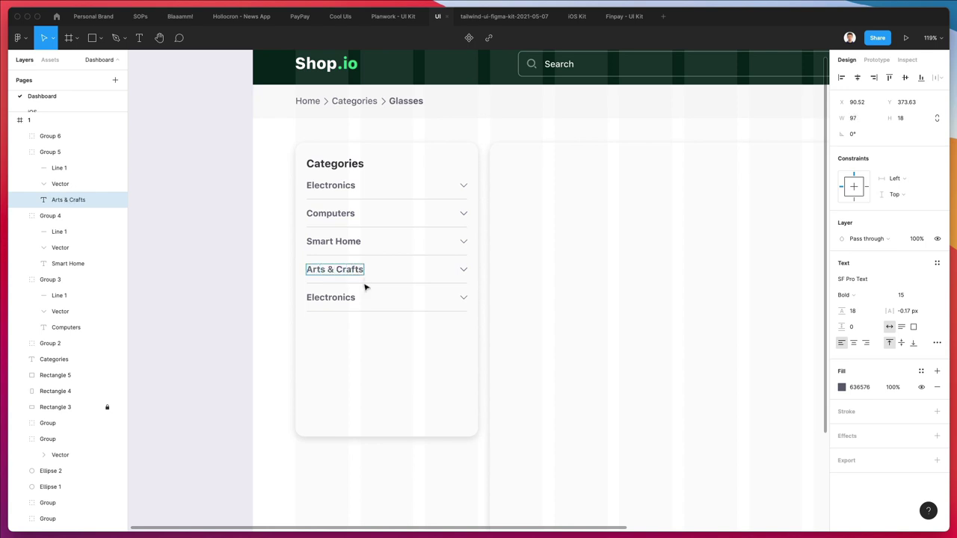
double_click(345, 298)
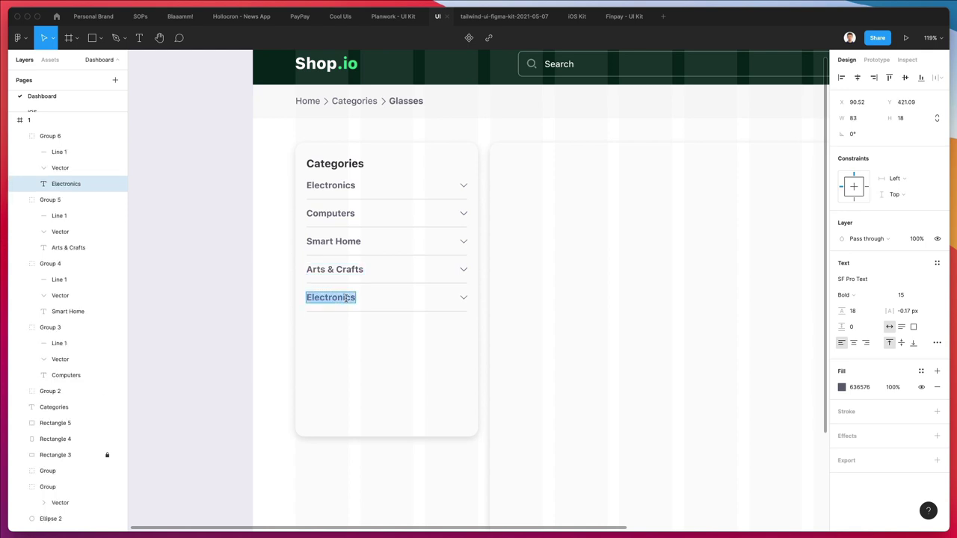
type("S")
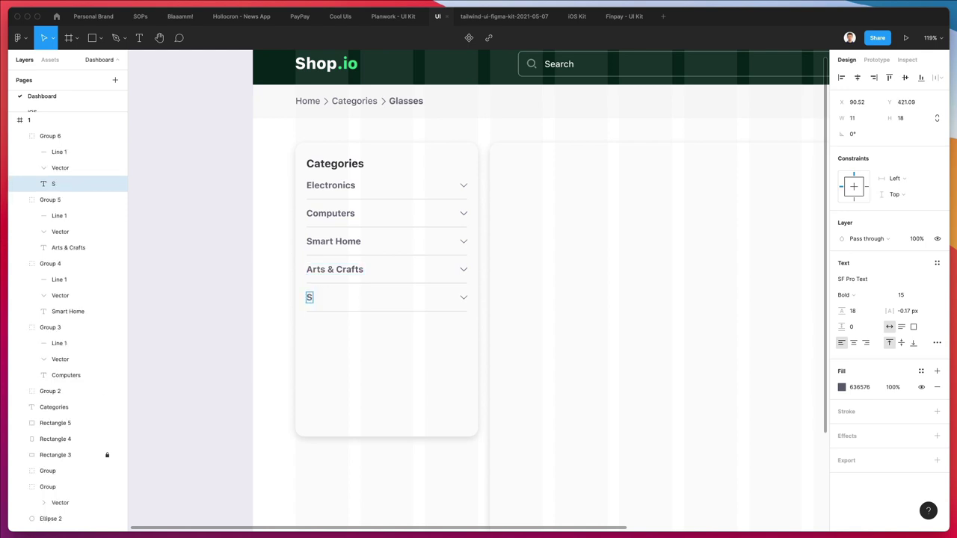
key("BackSpace")
type("View All")
- Centre the View All label in the card and delete its divider and arrow
left_click_drag(334, 296, 394, 300)
left_click(425, 311)
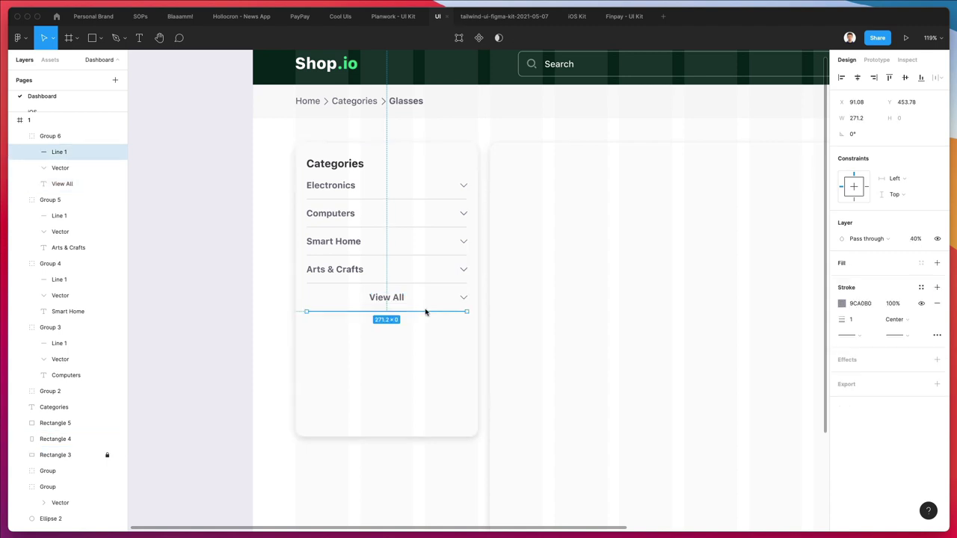
left_click(463, 299, "shift")
key("Delete")
- Set the Electronics, Computers, Smart Home and Arts & Crafts labels to Medium weight
left_click(385, 297)
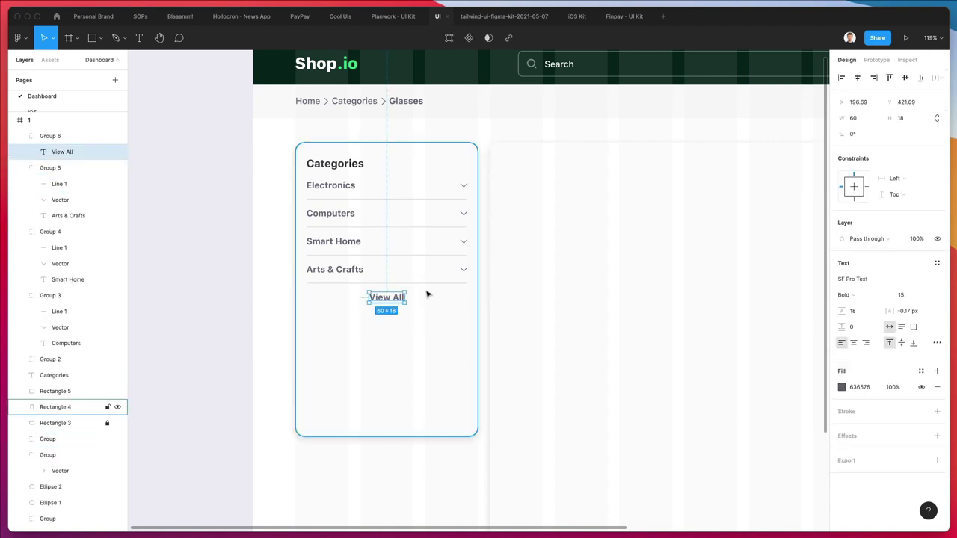
left_click(427, 284, "shift")
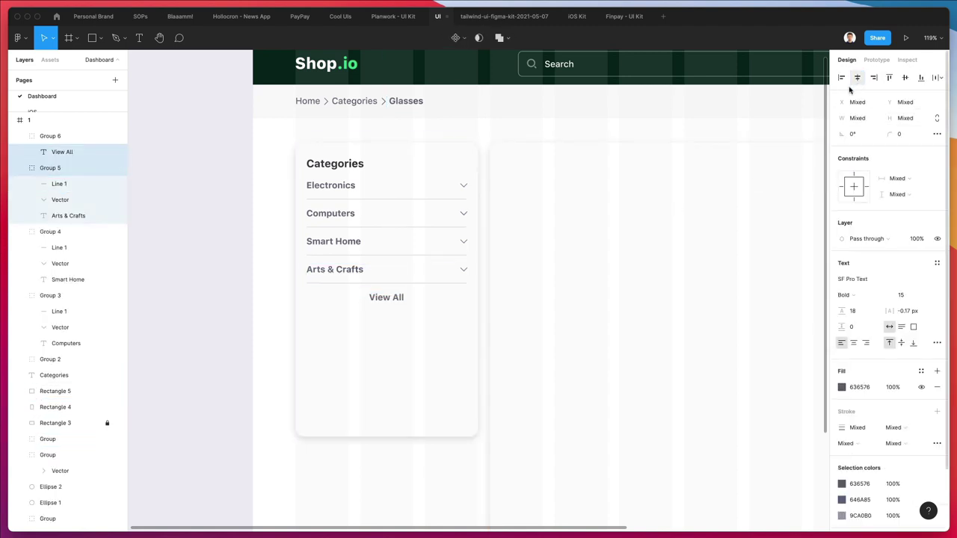
left_click(276, 271)
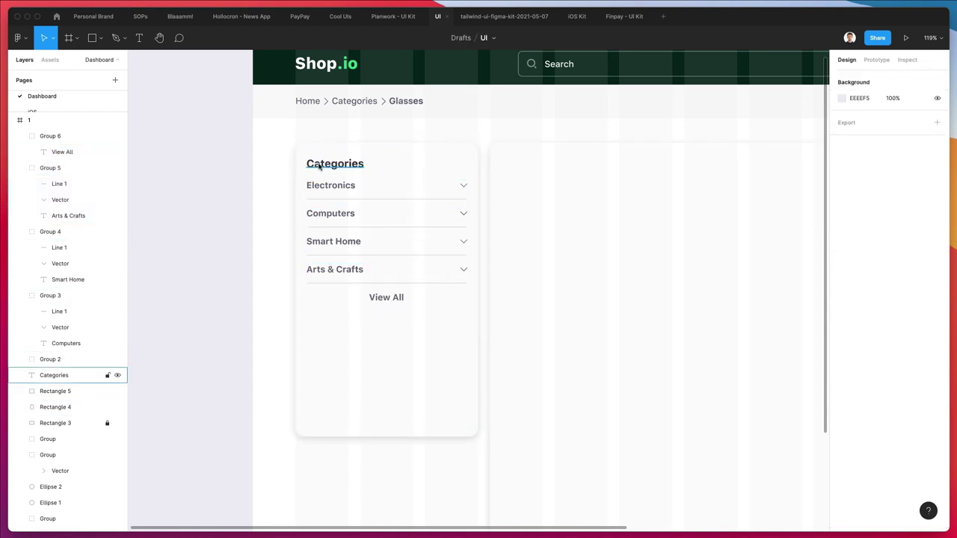
left_click_drag(312, 192, 349, 275)
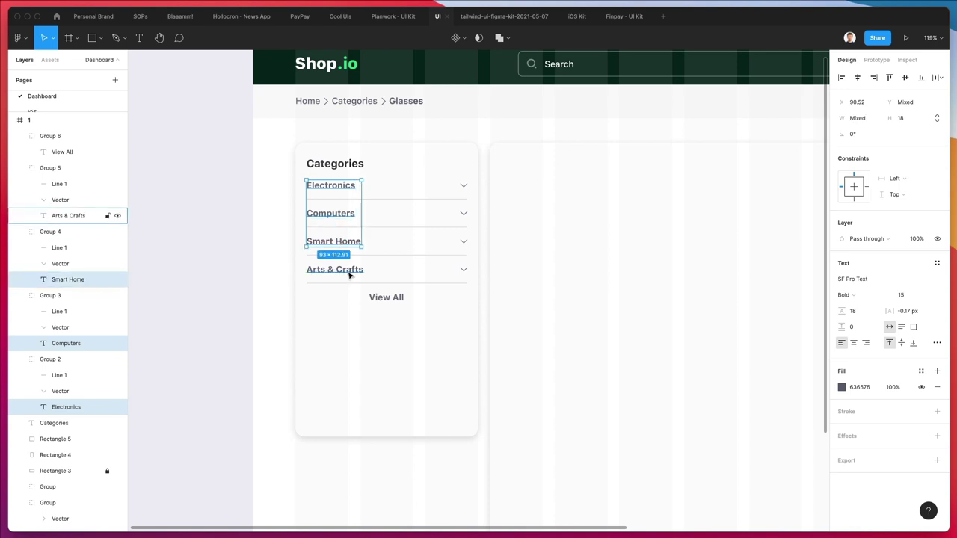
left_click(349, 275, "shift")
left_click(866, 295)
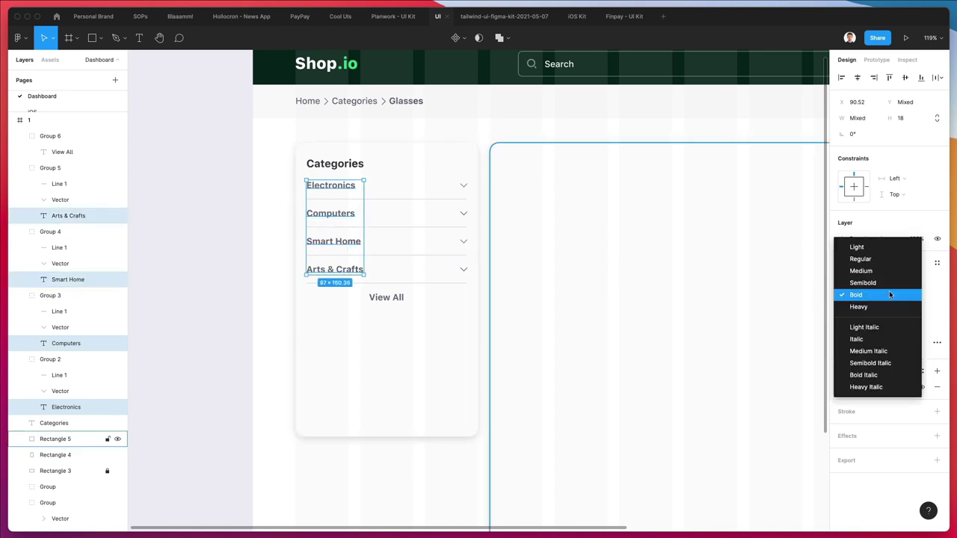
left_click(878, 285)
left_click(858, 296)
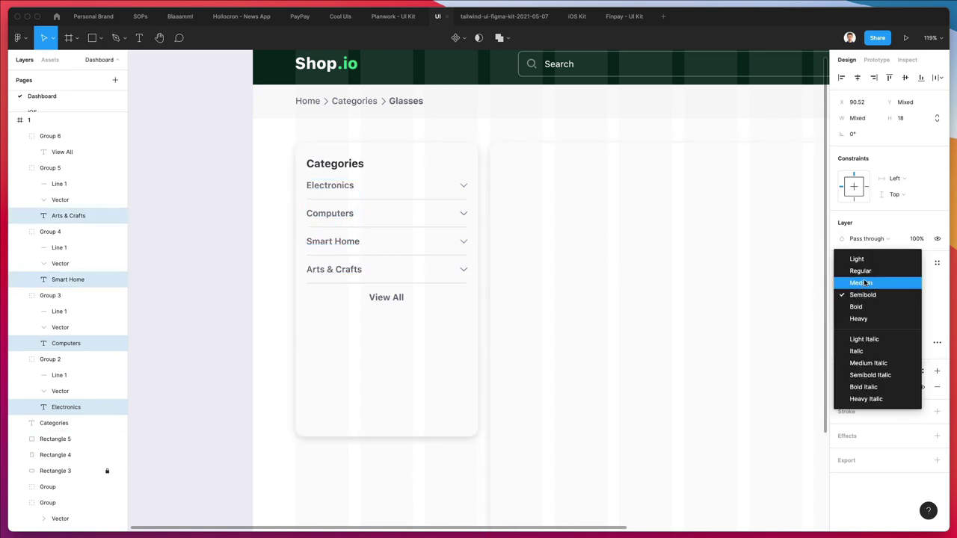
left_click(865, 282)
- Set View All to Medium weight, then check the Arts & Crafts label and Categories heading
left_click(258, 337)
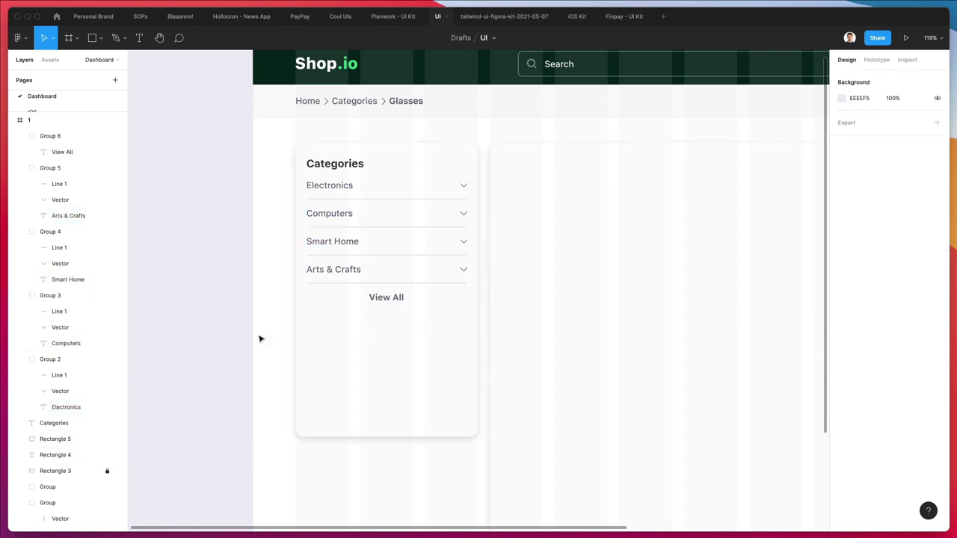
left_click(392, 296)
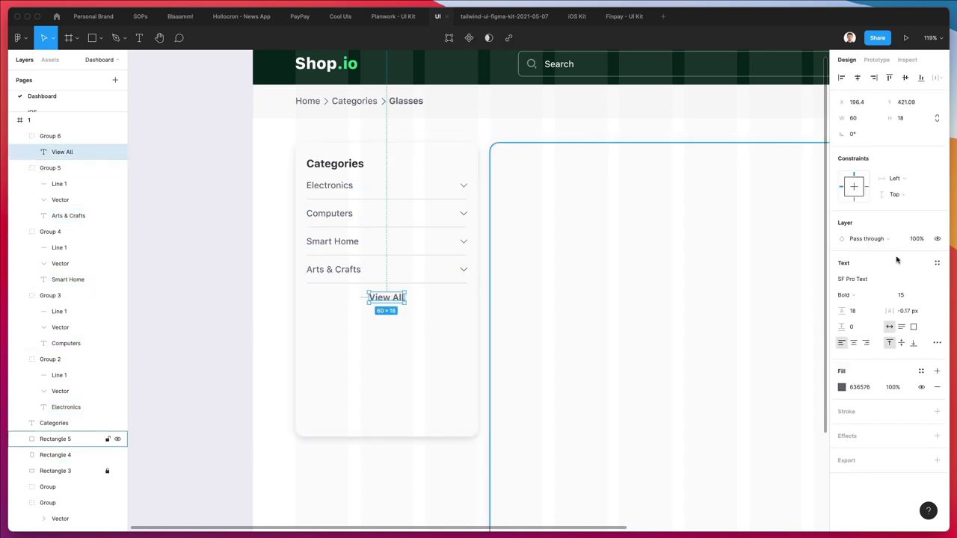
left_click(859, 294)
left_click(863, 272)
left_click(261, 330)
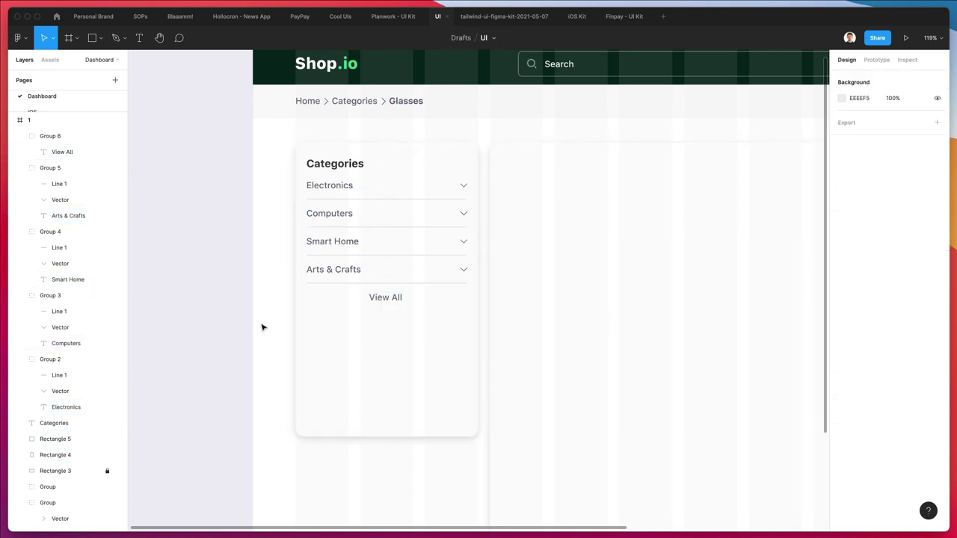
left_click(336, 272)
left_click(189, 311)
left_click(329, 270)
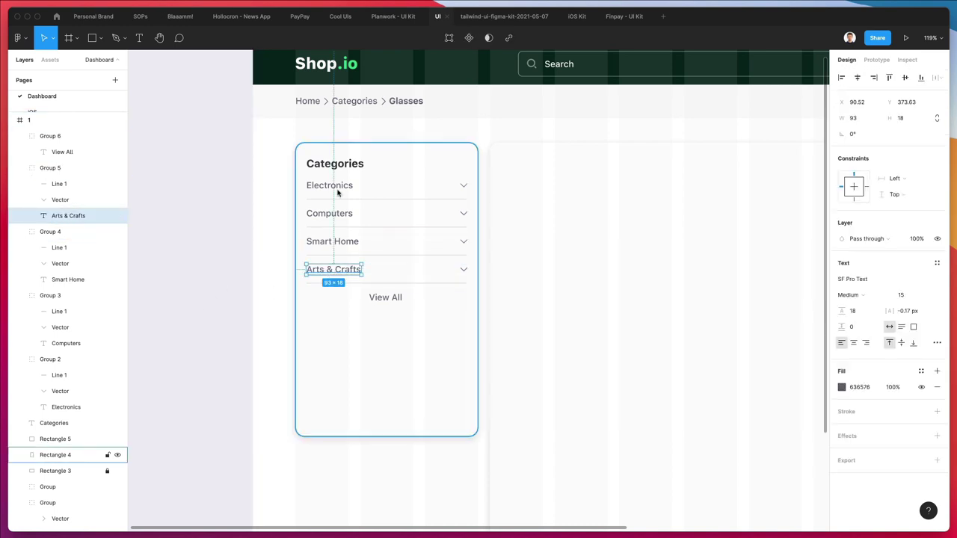
left_click(339, 164)
- Copy the Categories heading below View All and rename it 'Filters'
left_click_drag(340, 165, 337, 319)
double_click(338, 319)
type("Filters")
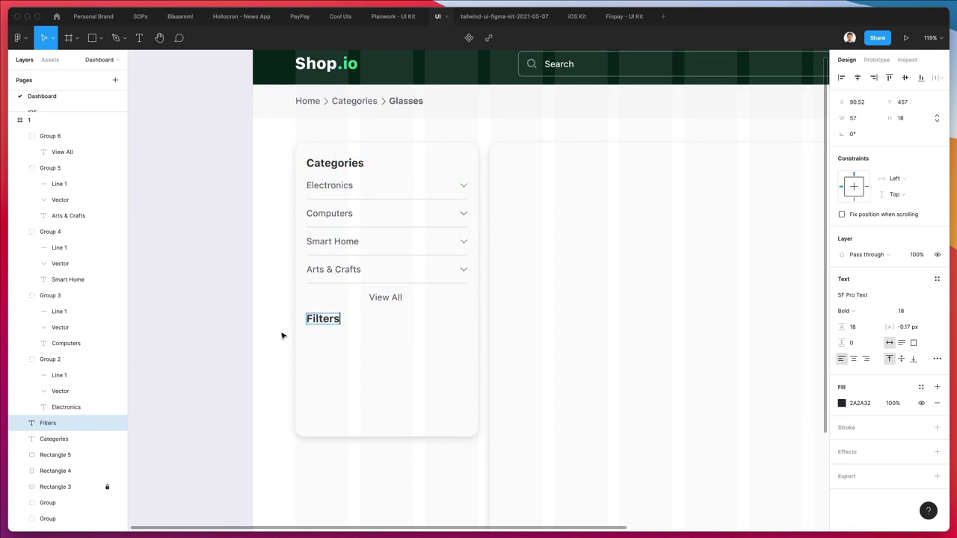
key("Escape")
left_click(224, 335)
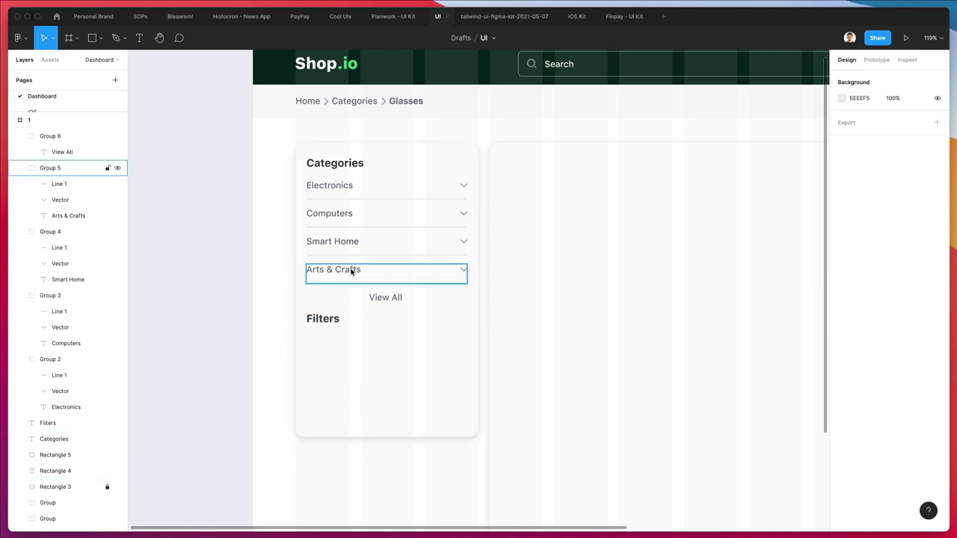
- Reuse the View All label below Filters as a 'Price' label
left_click_drag(385, 297, 323, 345)
key("shift+super+g")
key("super+z")
key("shift+super+g")
type("Price")
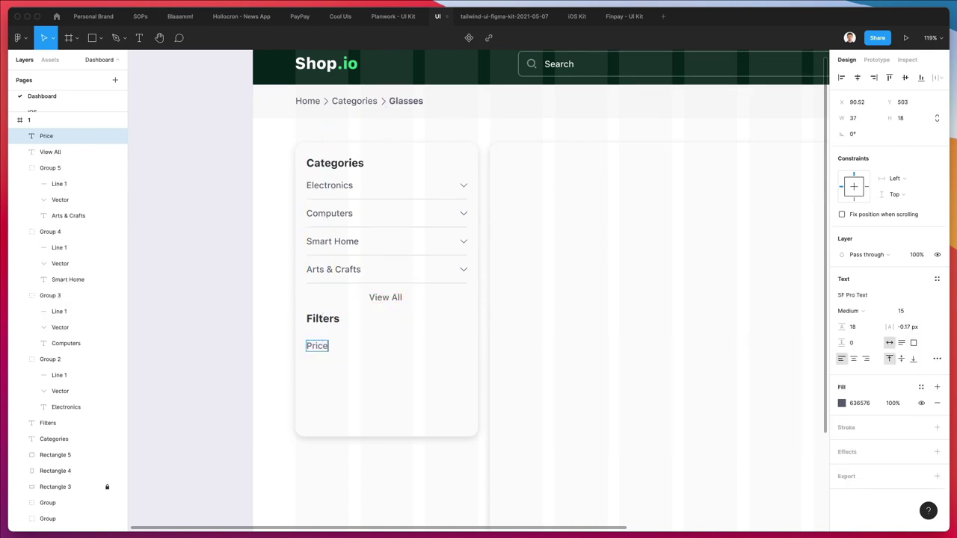
key("Escape")
left_click(257, 348)
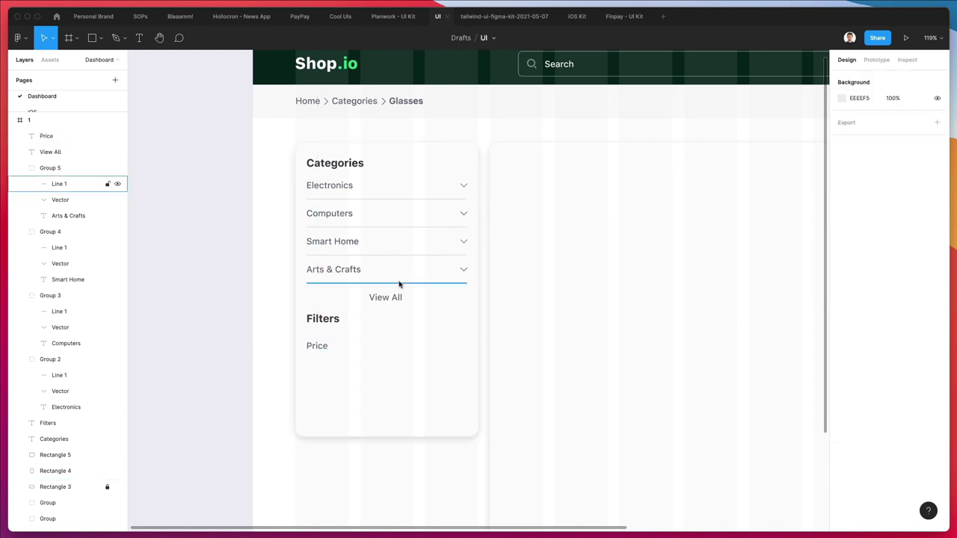
- Copy the divider line under Arts & Crafts
left_click(404, 283, "super")
key("super+v")
left_click(252, 299)
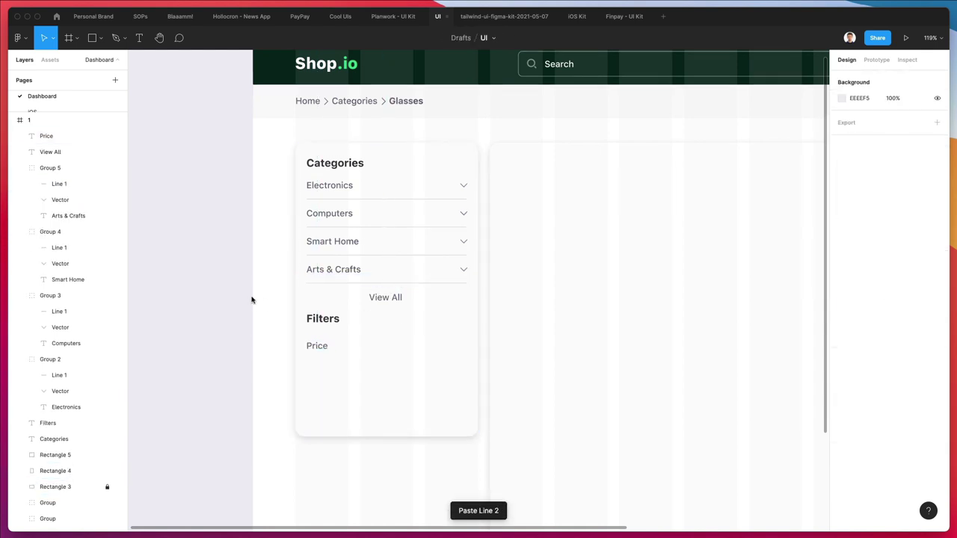
- Paste the copied divider line just under the Price label
scroll(307, 321, "left", 3)
left_click(372, 346)
key("super+v")
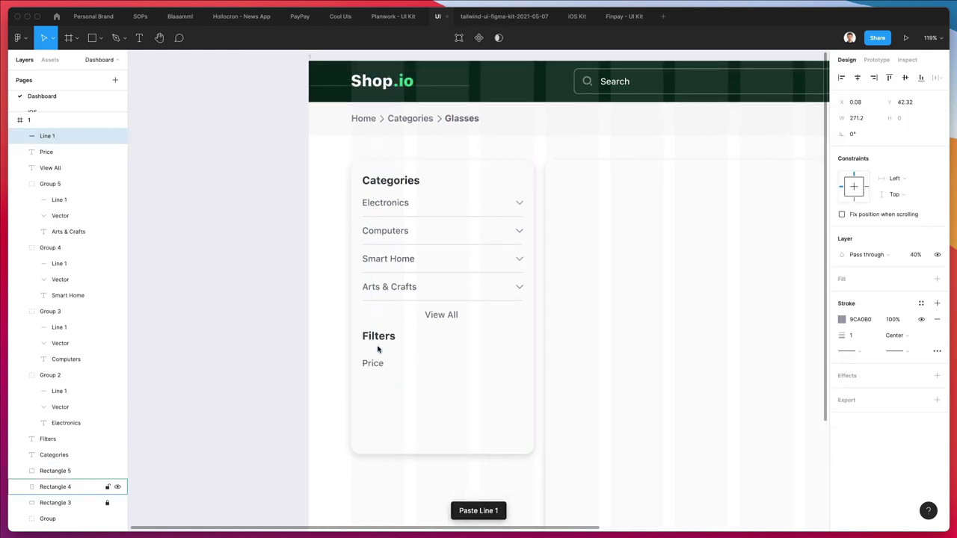
key("shift+Down")
key("shift+Down")
key("shift+Down")
key("shift+Down")
key("shift+Down")
key("shift+Down")
key("shift+Down")
key("shift+Down")
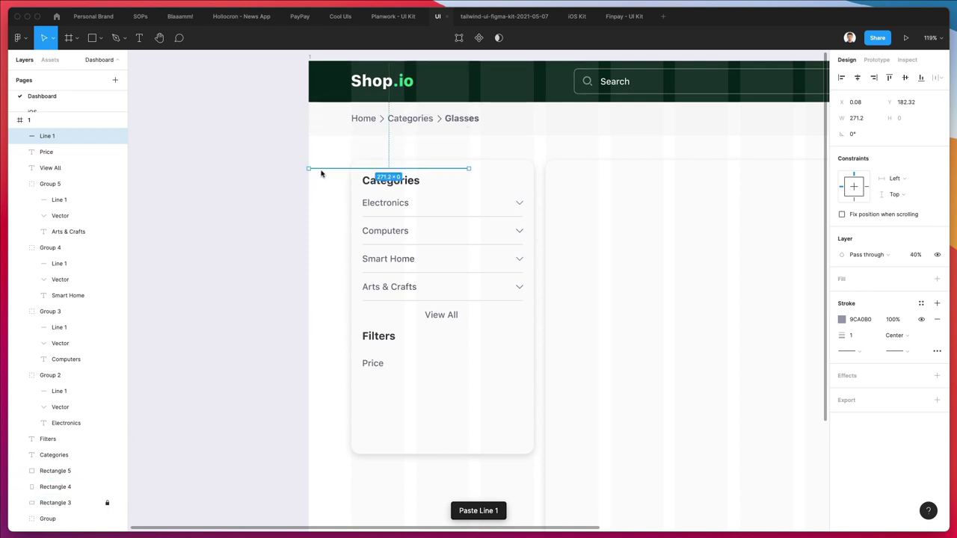
left_click_drag(324, 169, 385, 385)
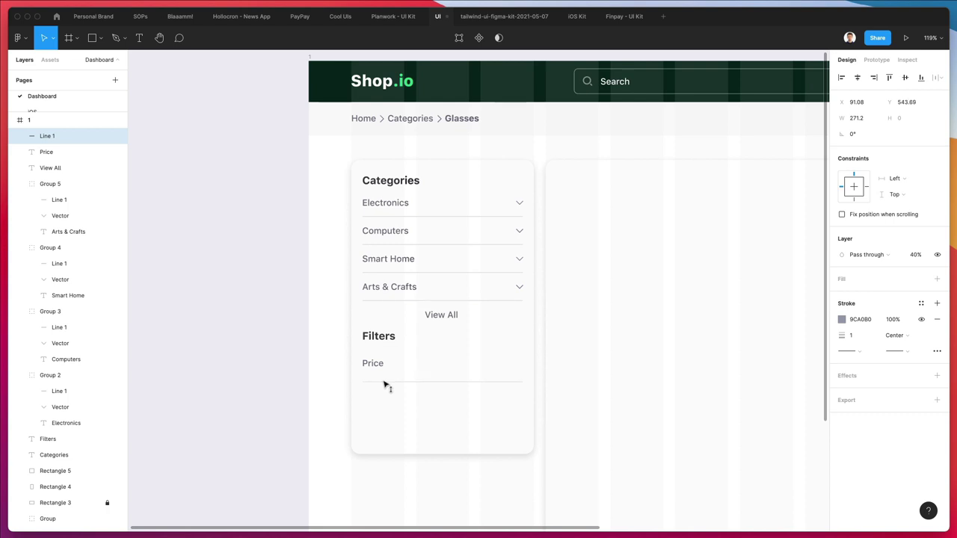
- Set the slider line's stroke weight to 2
scroll(404, 377, "up", 3)
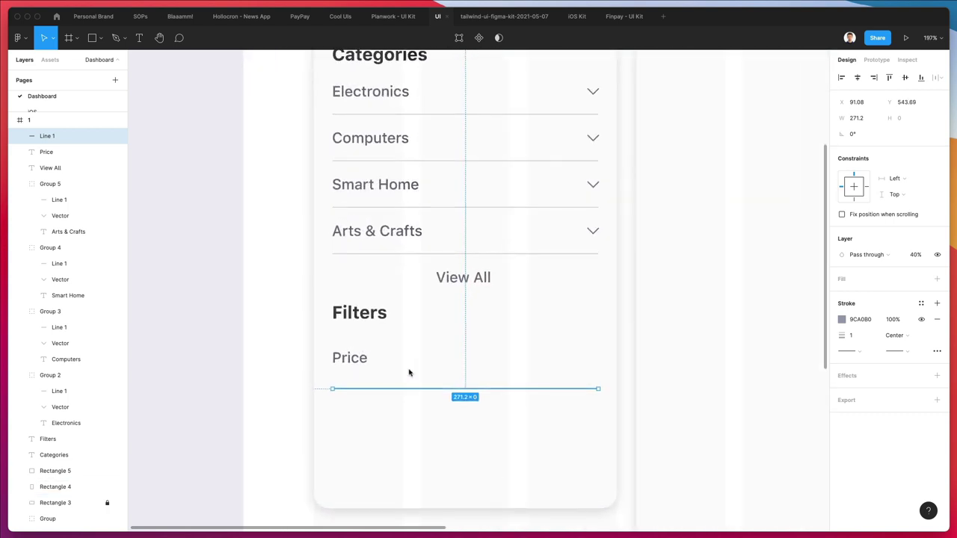
left_click(855, 337)
key("Up")
scroll(513, 393, "up", 1)
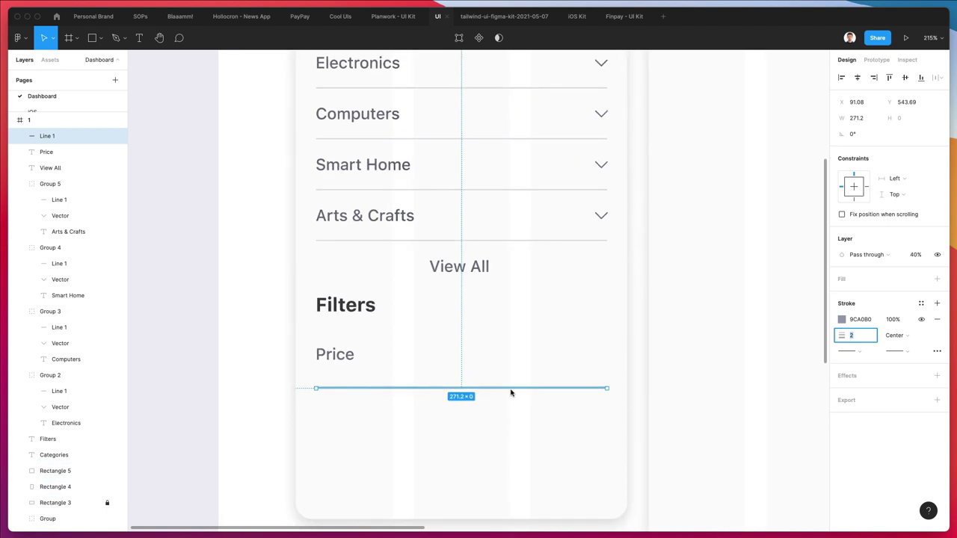
scroll(329, 388, "up", 3)
left_click(311, 385)
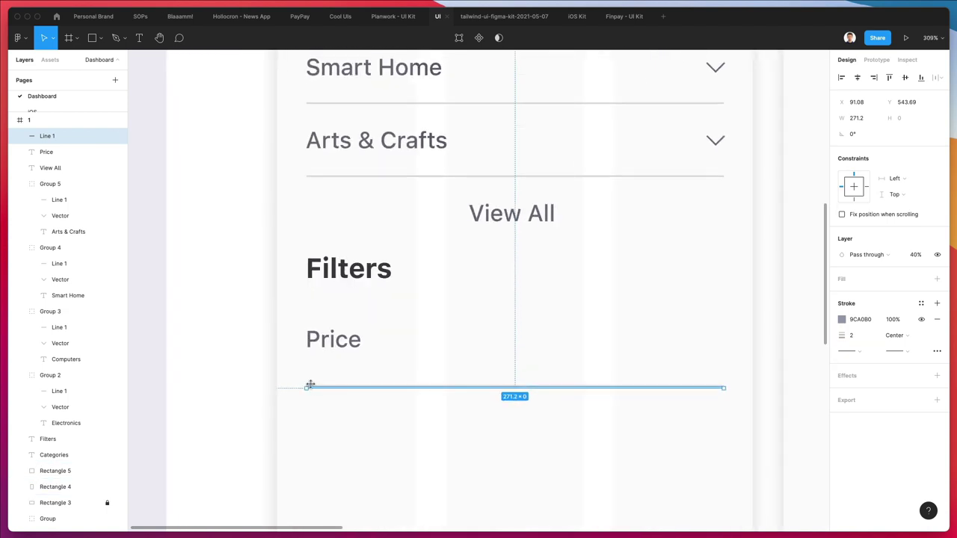
- Draw a small circle centred on the line's left end and copy it to the right end
key("o")
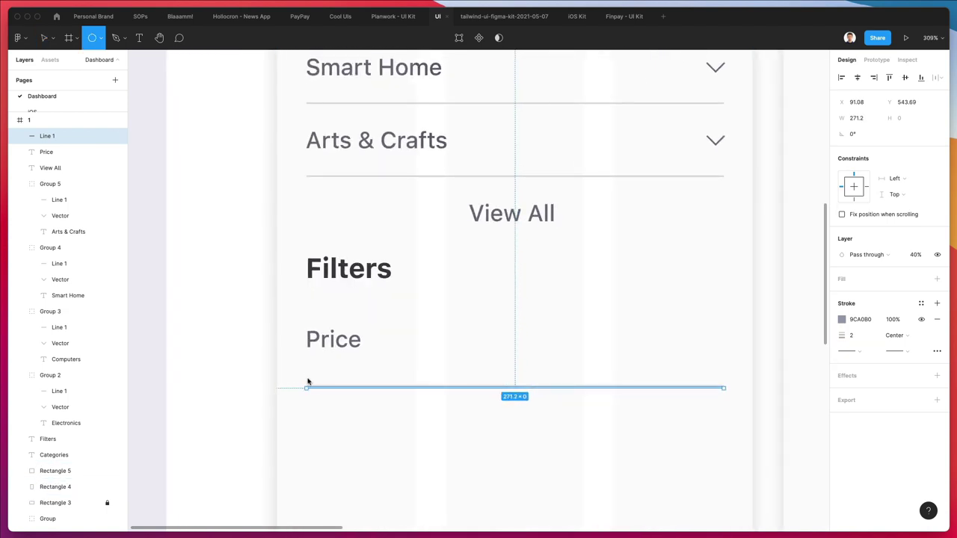
left_click_drag(308, 382, 328, 400)
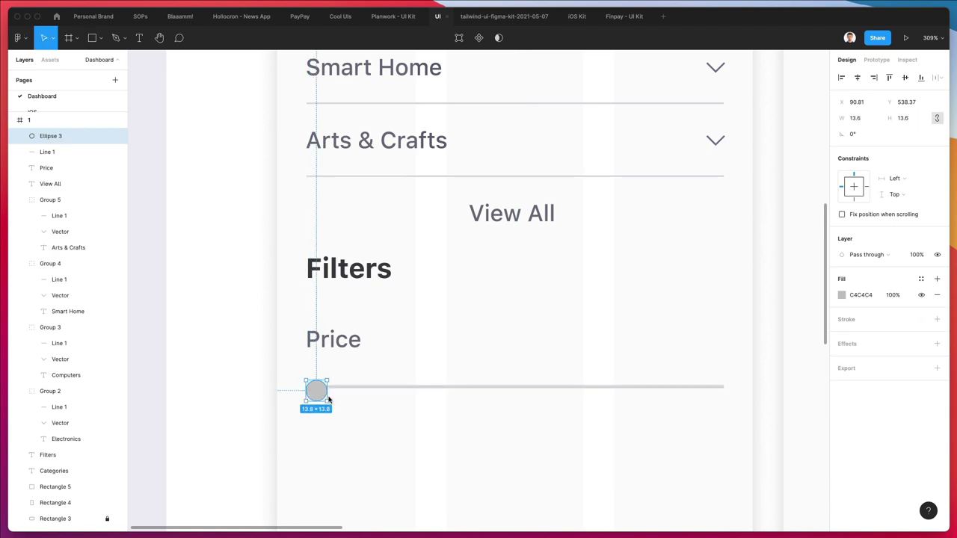
key("Up")
key("Up")
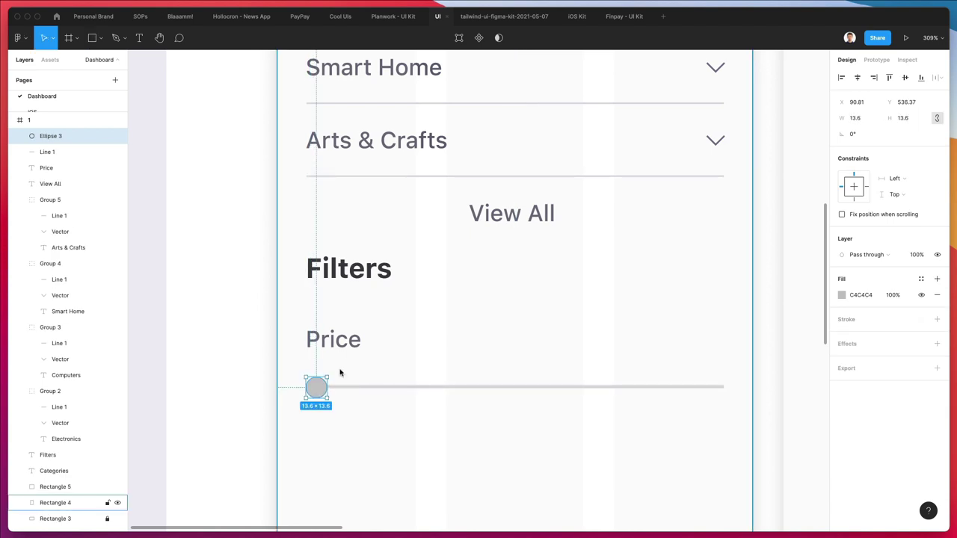
key("Up")
scroll(340, 372, "down", 5, "ctrl")
scroll(341, 367, "up", 5)
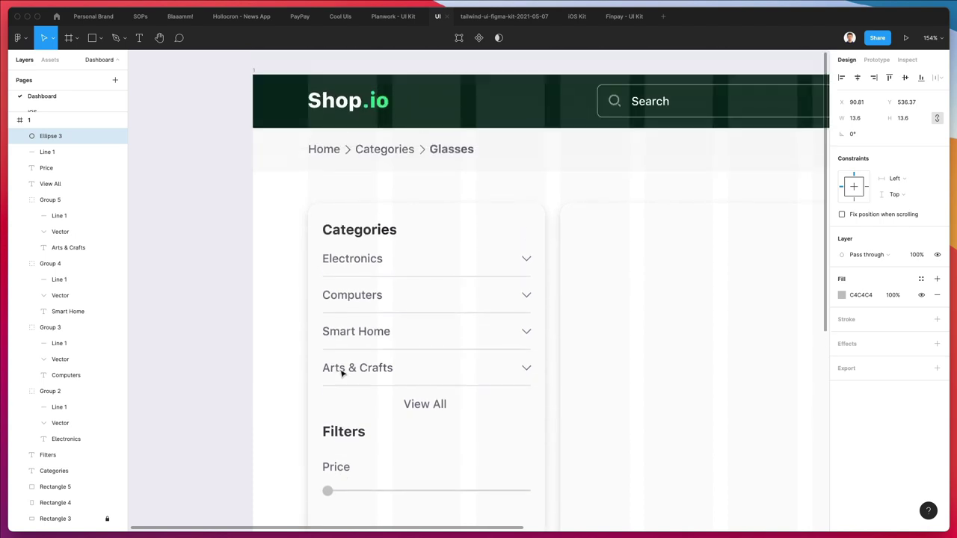
scroll(378, 138, "down", 3)
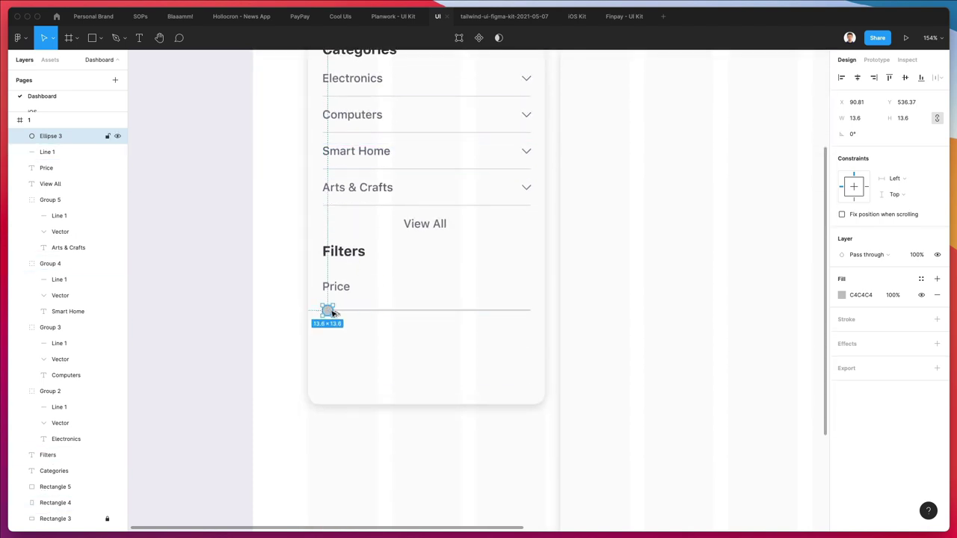
left_click_drag(332, 313, 527, 314, "alt")
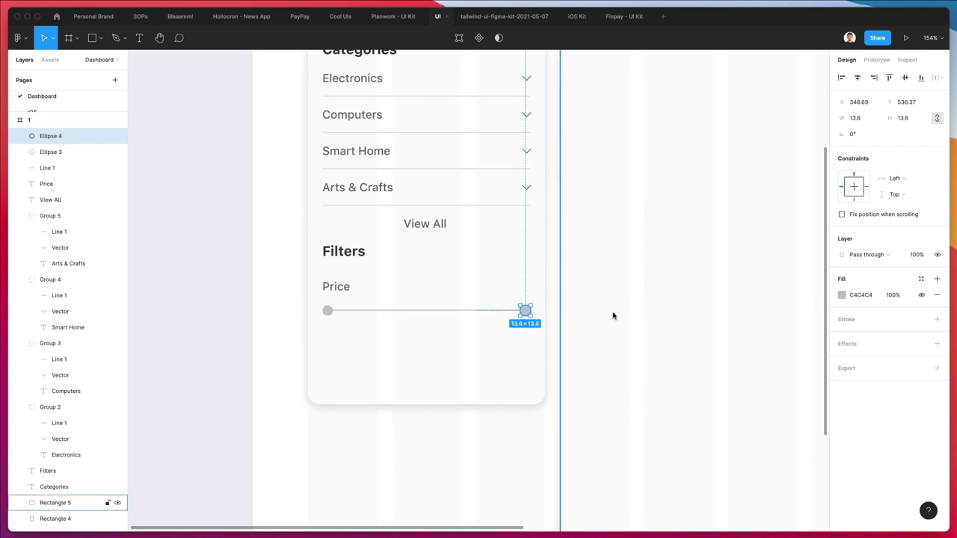
- Fill both slider knob circles with 000000 black
left_click(327, 311, "shift")
left_click(842, 335)
type("000000")
key("Return")
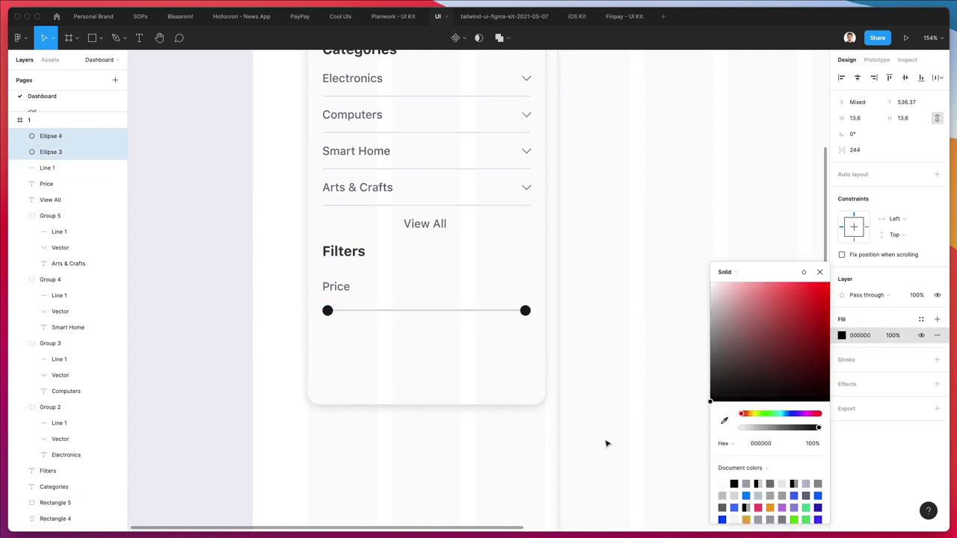
- Make the slider track black at 100% opacity and copy the Price label below it
left_click(498, 312)
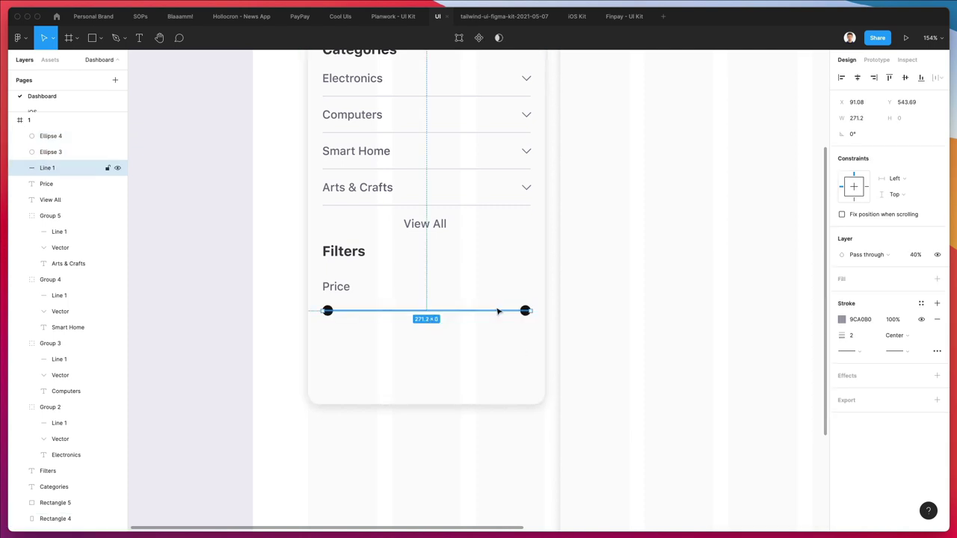
left_click(842, 319)
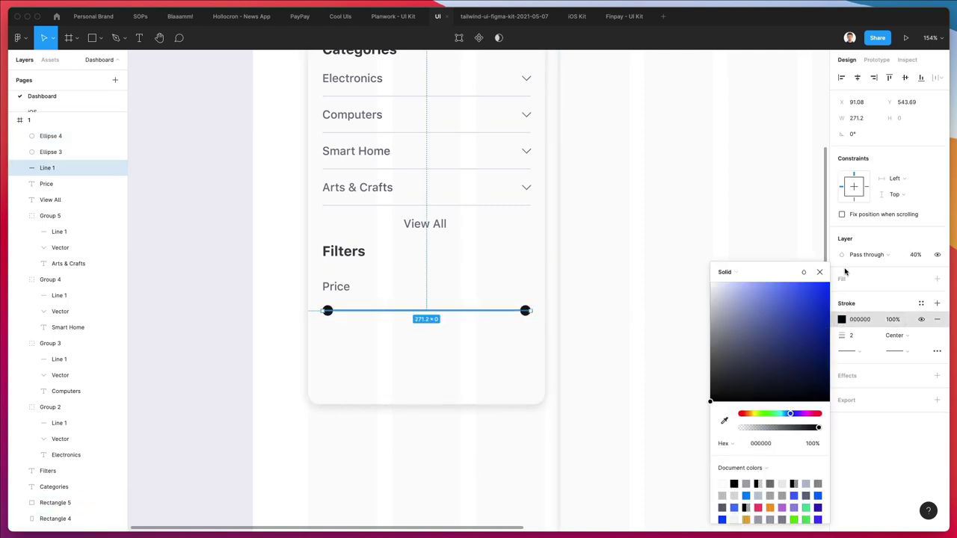
left_click(916, 254)
type("100")
key("Return")
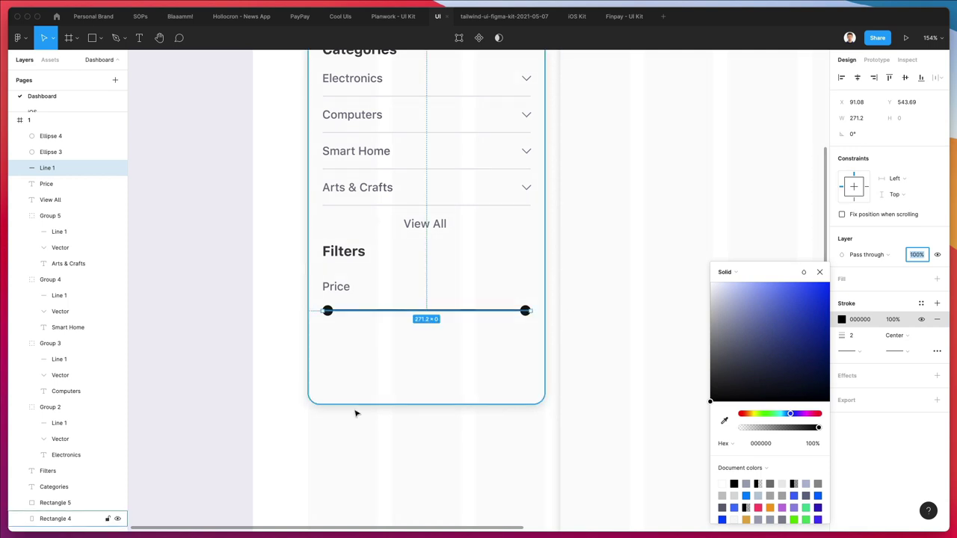
left_click(294, 456)
left_click_drag(335, 290, 335, 332)
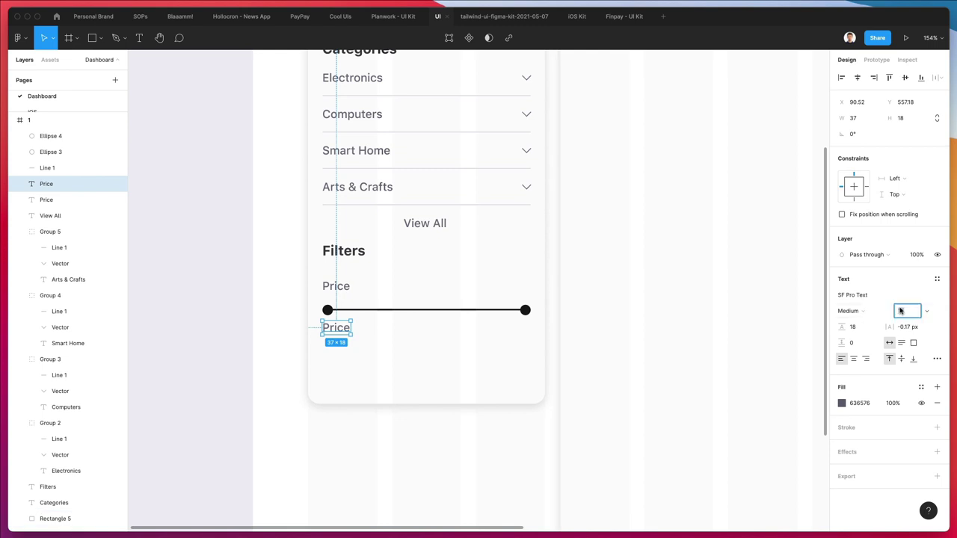
- Make the copied label 12 px and change its text to $50
type("12")
key("Return")
double_click(333, 328)
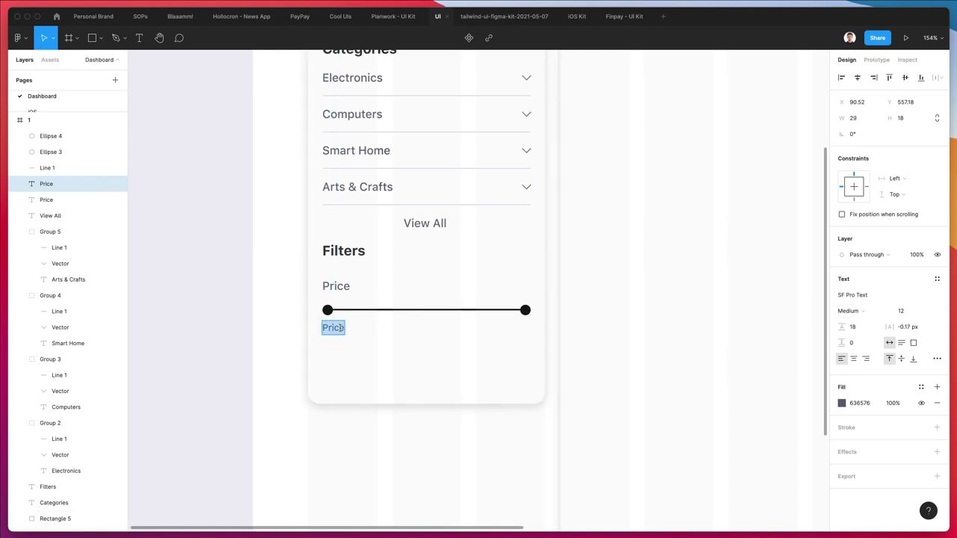
type("$50")
key("Escape")
- Copy the $50 label to the slider's right end as $5000 and align it
left_click_drag(334, 329, 525, 329)
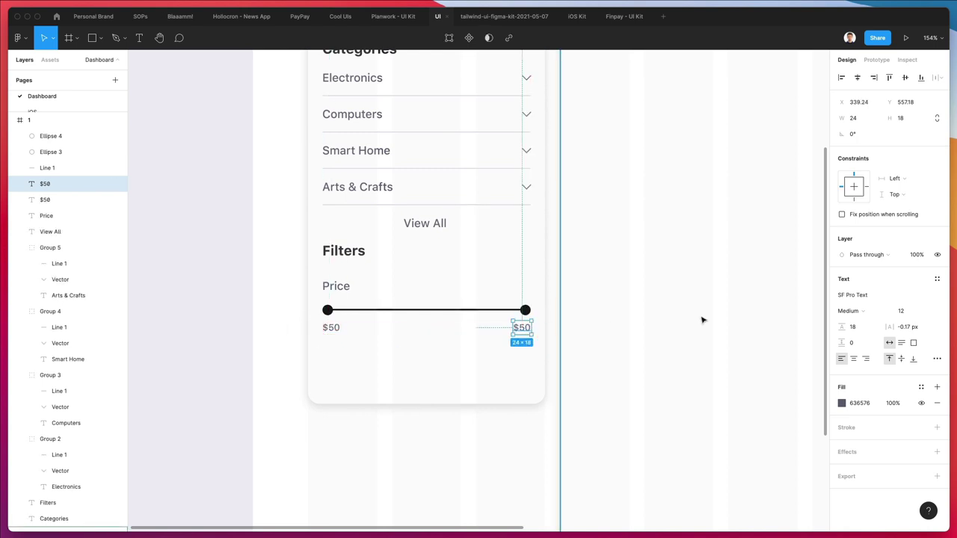
double_click(523, 327)
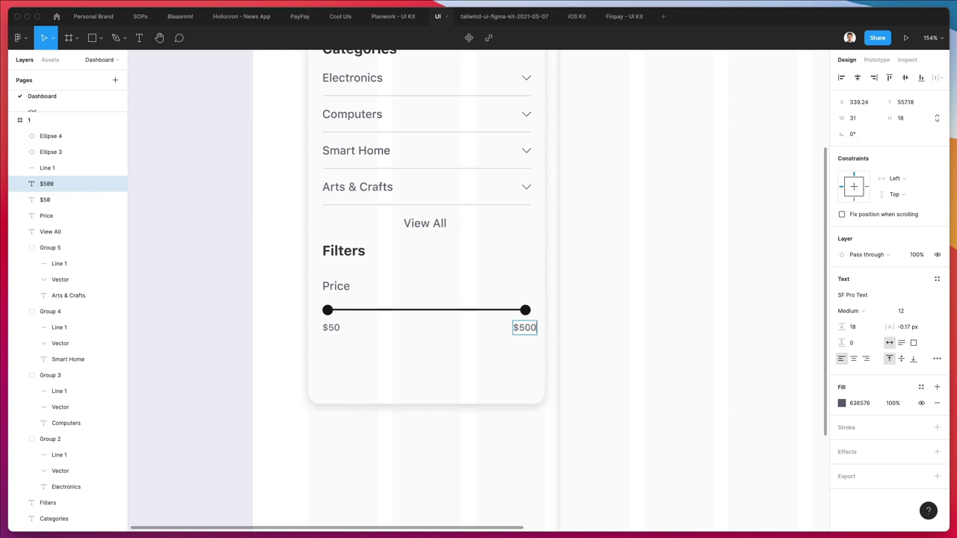
key("Escape")
left_click_drag(532, 327, 521, 327)
left_click(348, 451)
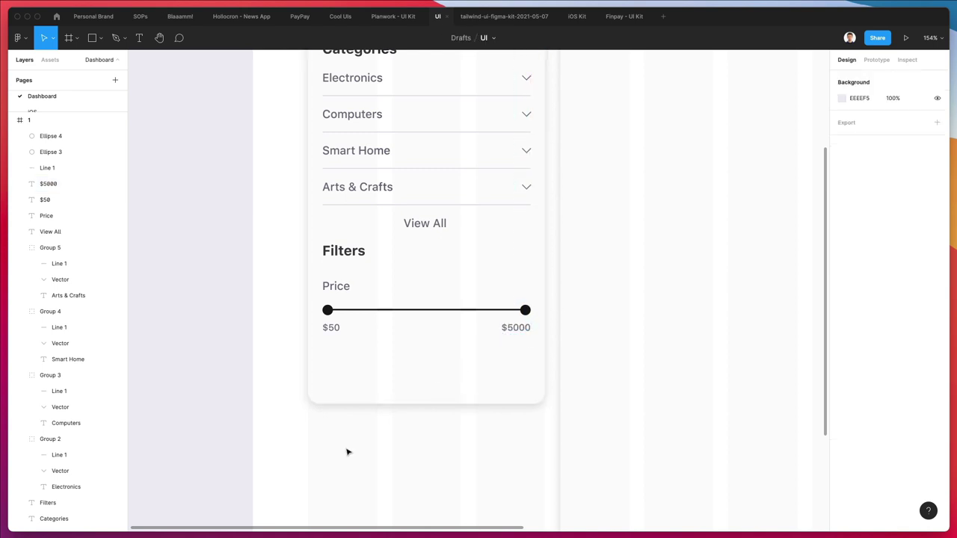
- Copy the Price heading below the price labels and rename it 'Rating'
scroll(355, 444, "down", 1)
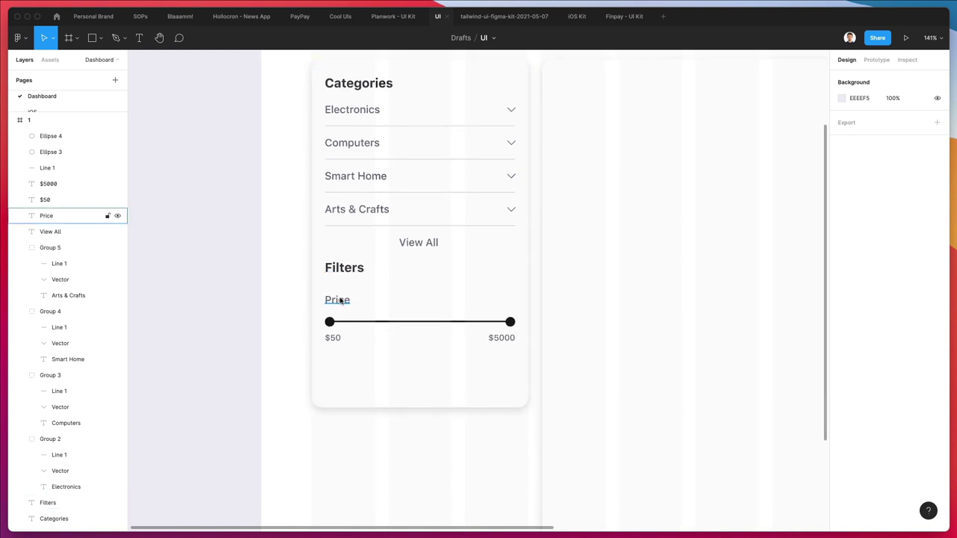
left_click_drag(341, 302, 344, 364)
double_click(344, 363)
type("Ra")
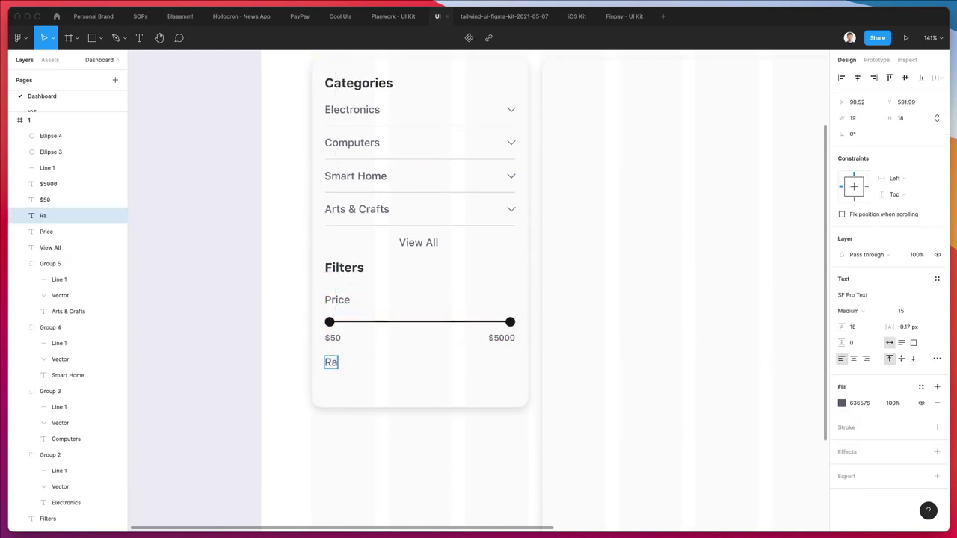
type("ing")
key("Escape")
- Lengthen the sidebar card background downward
left_click(261, 370)
left_click(408, 405)
left_click_drag(408, 408, 410, 422)
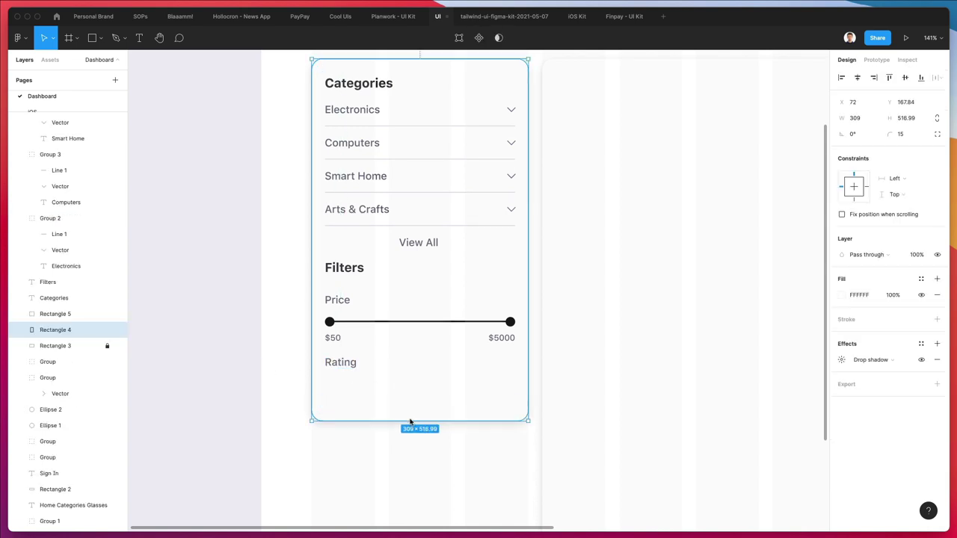
left_click(430, 438)
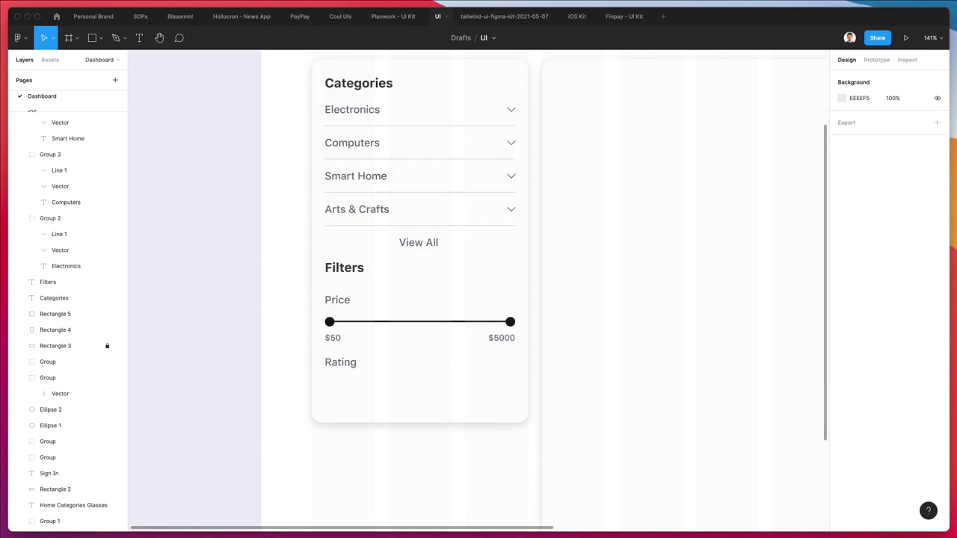
- Search Nucleo for 'star', drag an outline star under Rating, and group it
key("super+shift+n")
type("s")
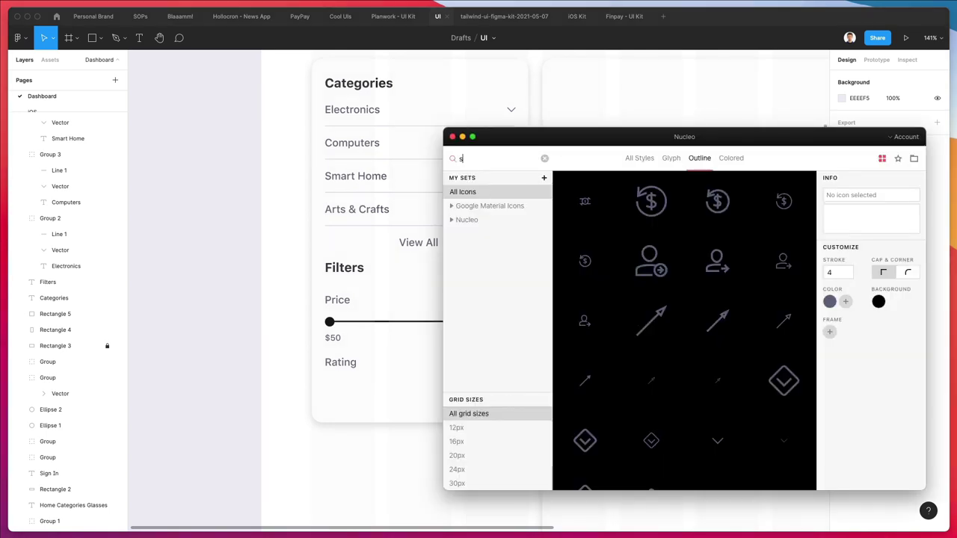
type("tar")
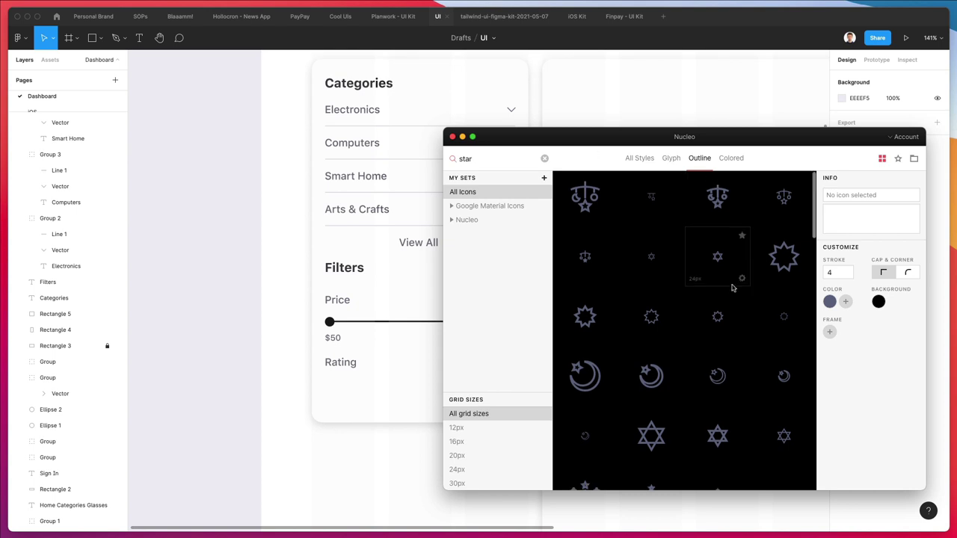
scroll(733, 288, "down", 10)
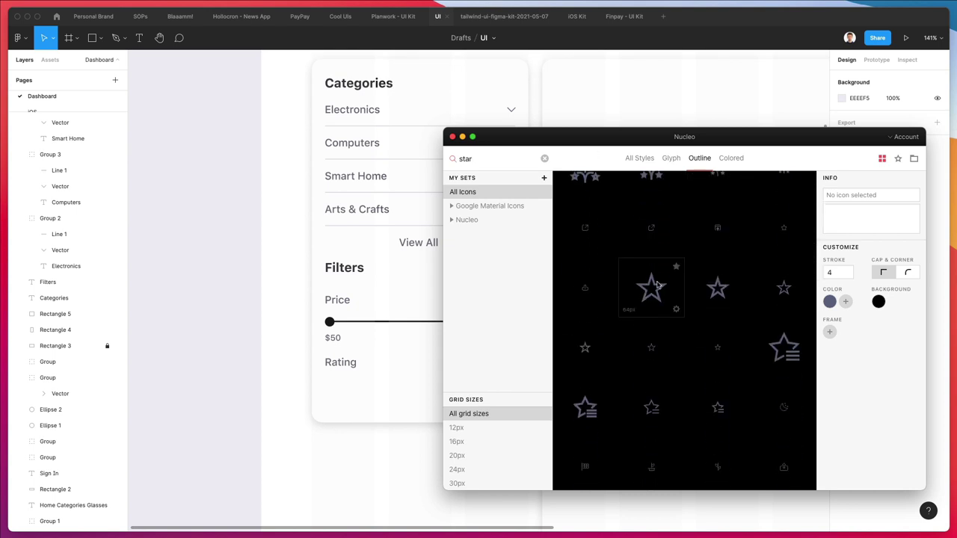
scroll(658, 282, "down", 5)
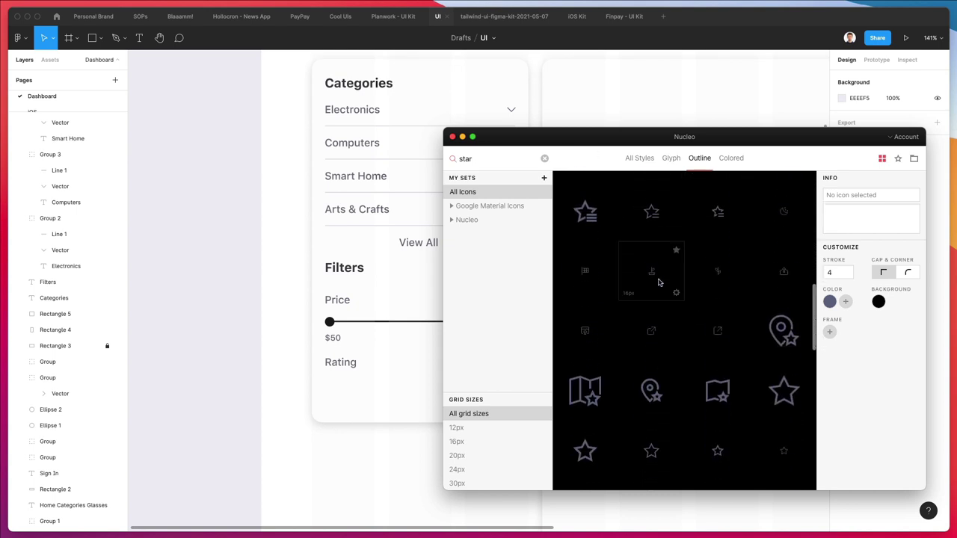
scroll(660, 267, "up", 4)
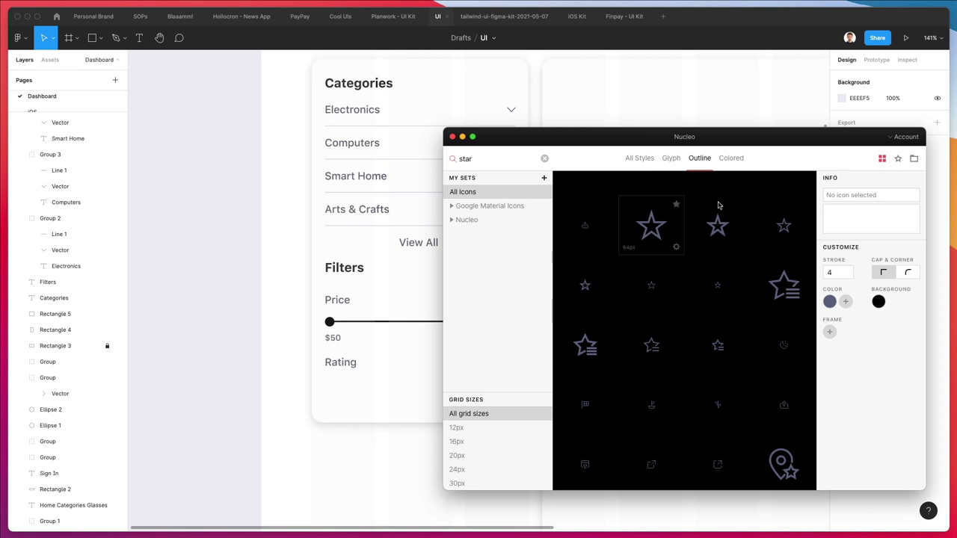
left_click_drag(784, 225, 333, 381)
key("super+shift+g")
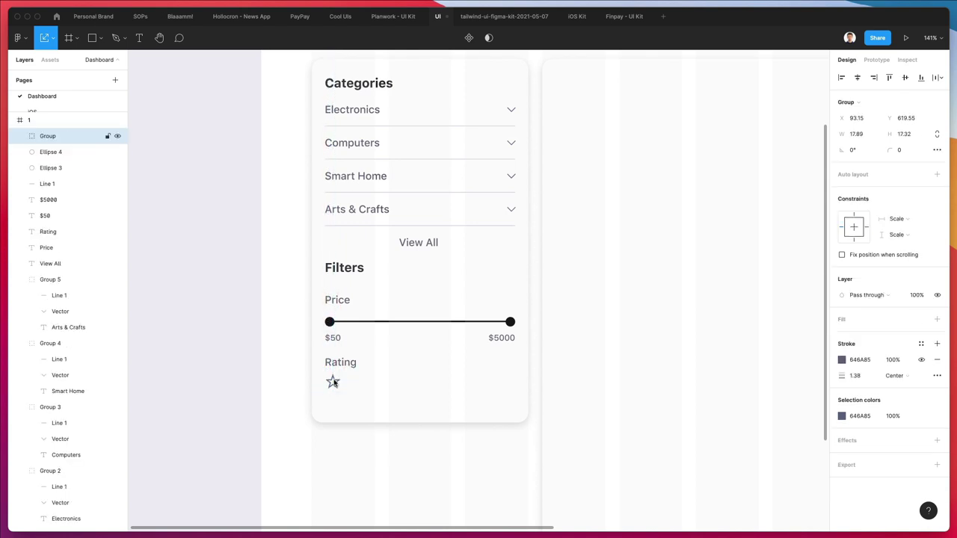
- Colour the star black and duplicate it into a row of five stars
left_click(329, 321)
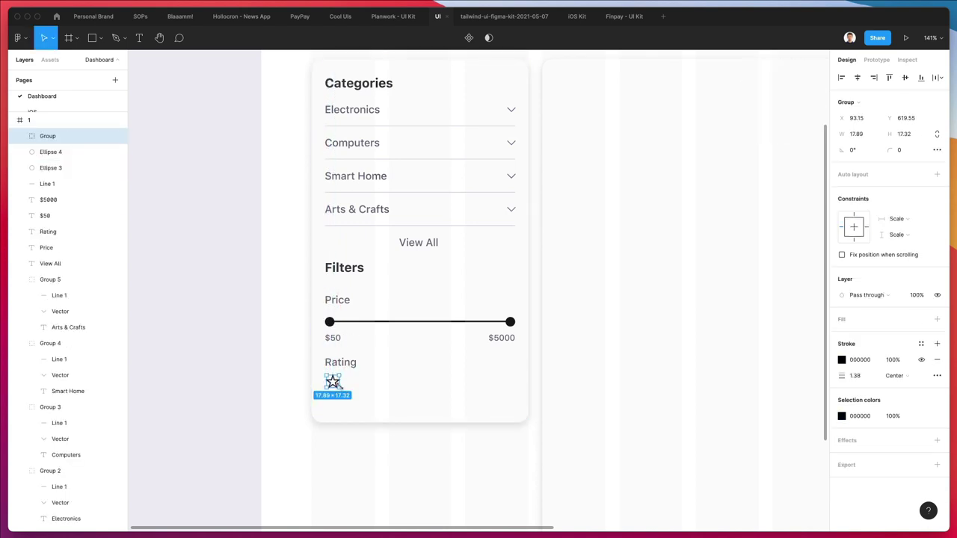
left_click_drag(341, 390, 354, 384)
key("super+z")
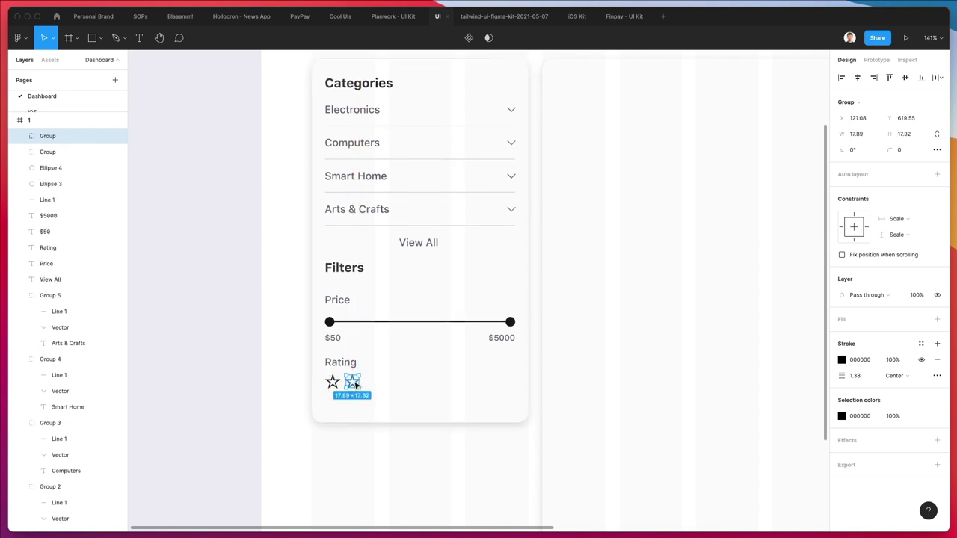
key("super+d")
key("super+d")
key("super+d")
- Lengthen the sidebar card further and hide the rectangle covering View All
left_click(445, 422)
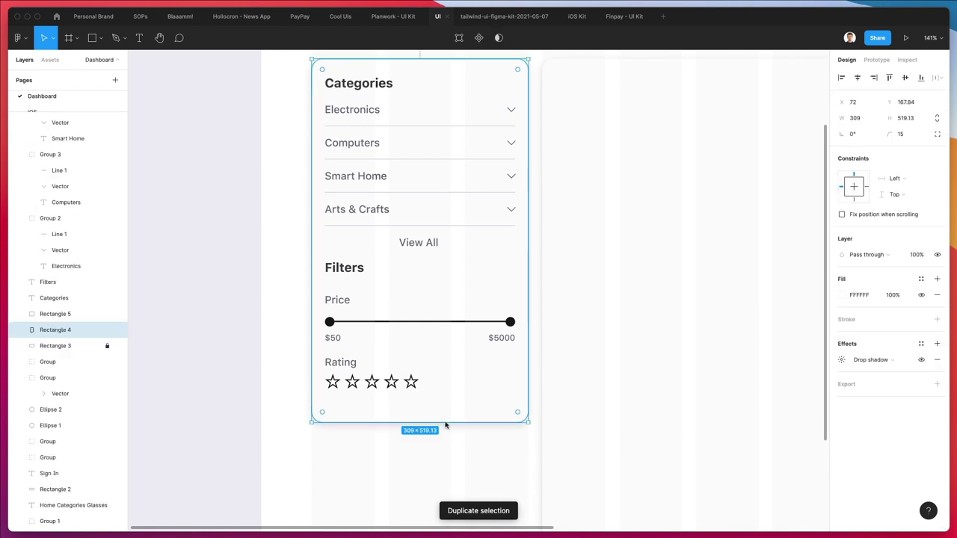
left_click_drag(445, 426, 446, 502)
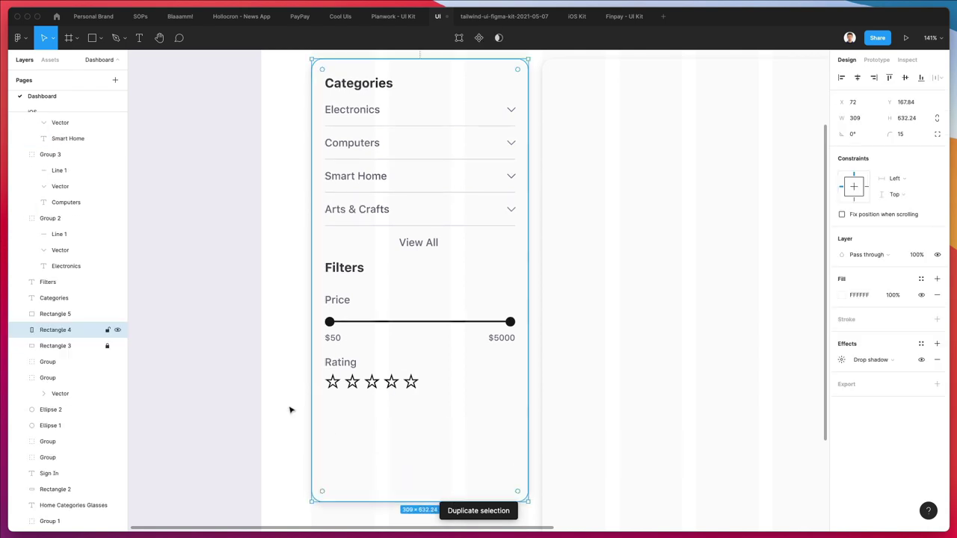
right_click(376, 429)
left_click(396, 473)
- Nudge the five-star row down 1 px and duplicate it into stacked rows below
left_click_drag(298, 376, 403, 384)
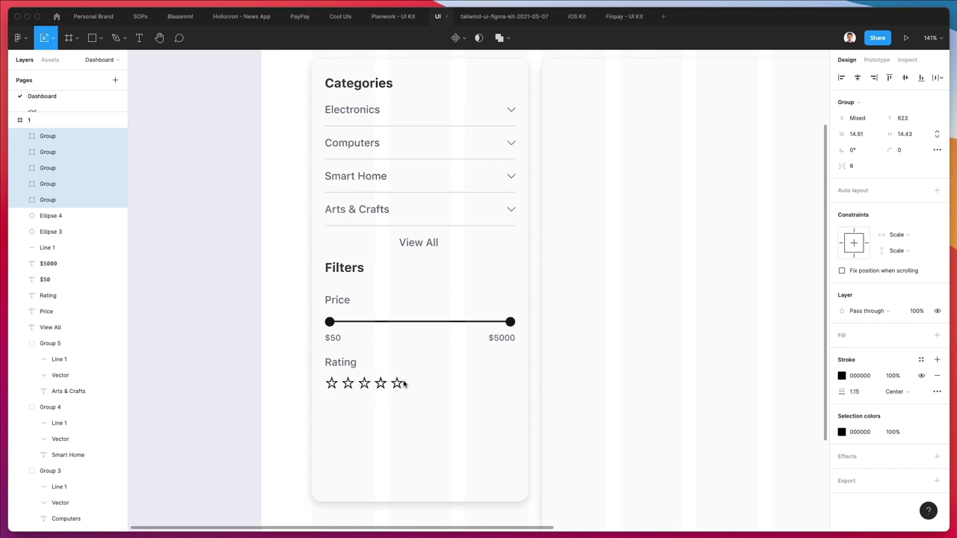
key("Down")
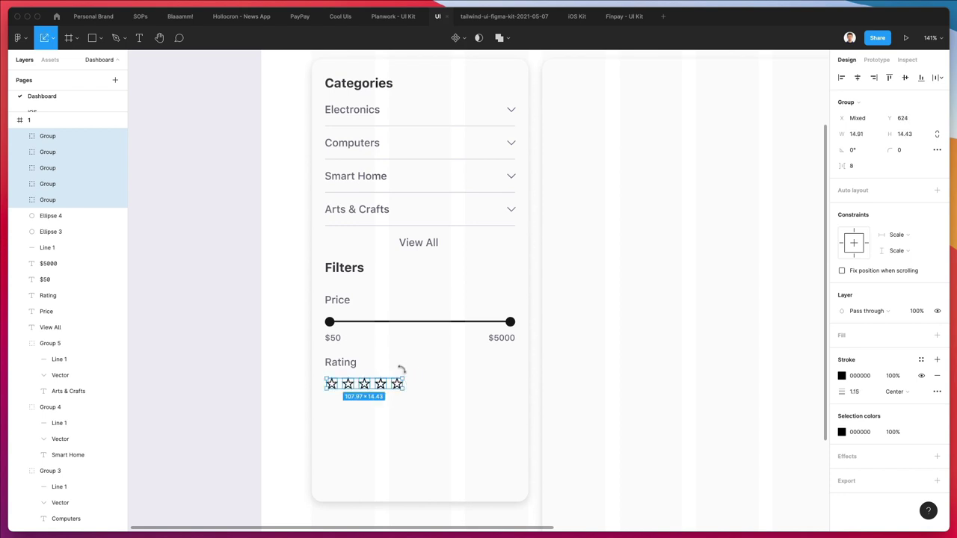
left_click_drag(384, 389, 383, 404)
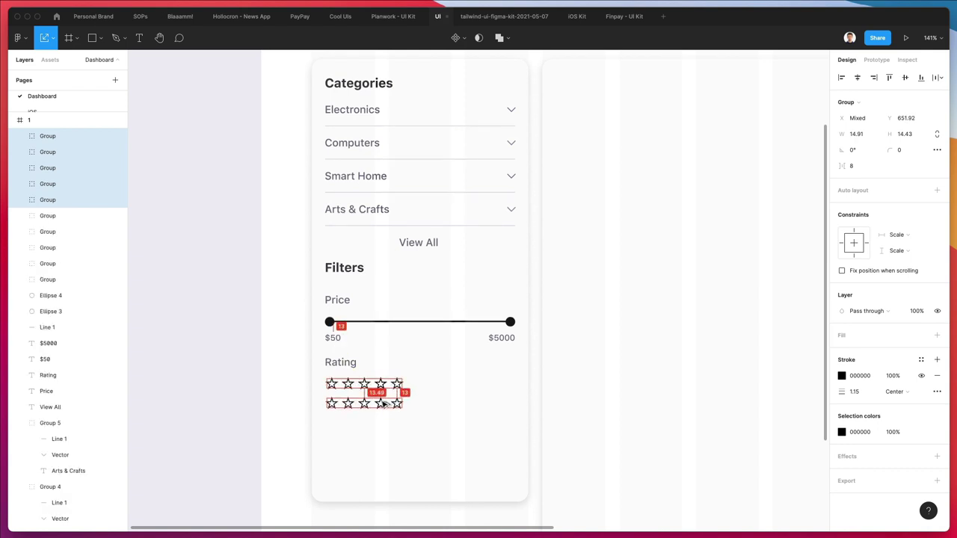
key("super+d")
key("super+d")
key("super+d")
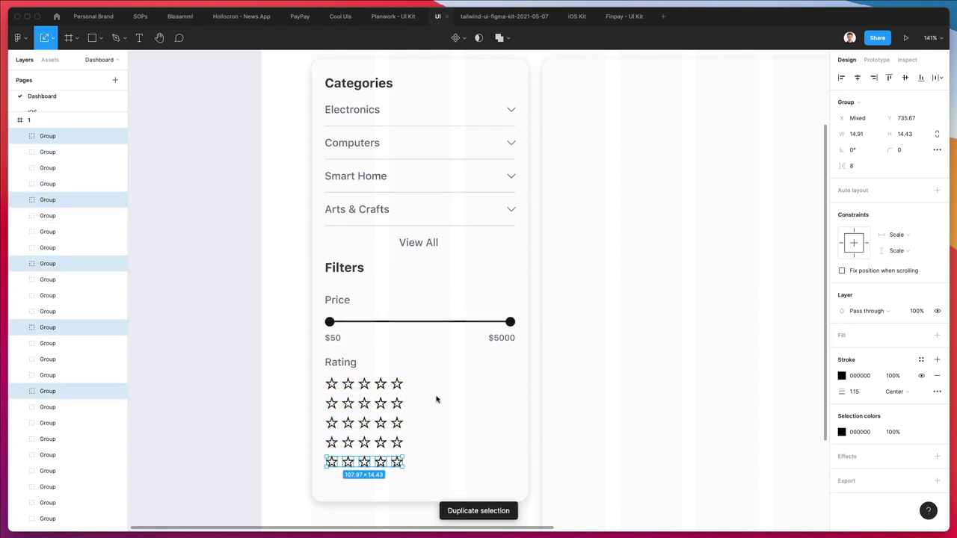
left_click(436, 397)
- Delete extra stars so rows 2 and 3 keep four and three stars
left_click(396, 404)
key("Delete")
left_click(396, 423)
left_click(381, 423, "shift")
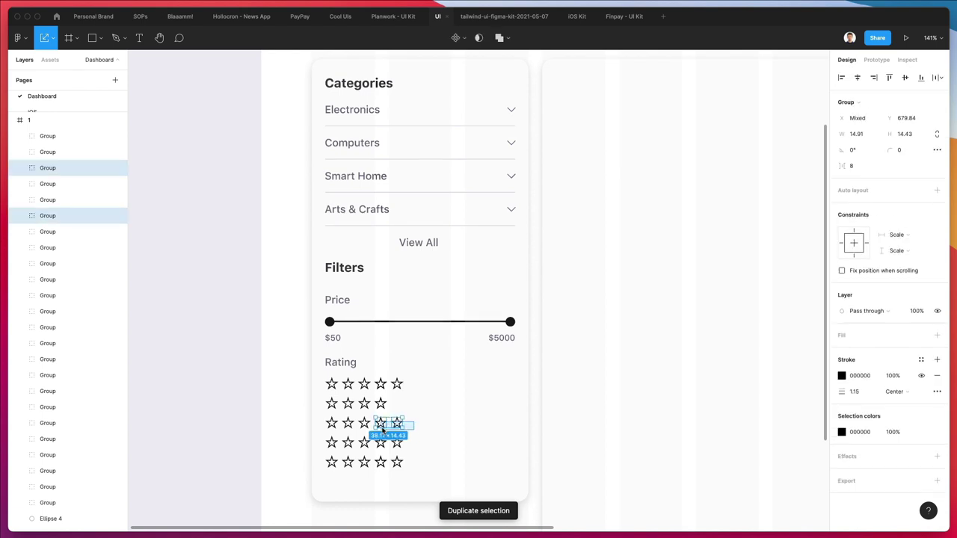
key("Delete")
- Delete extra stars so rows 4 and 5 keep two stars and one star
left_click(397, 442)
left_click(381, 443, "shift")
left_click(365, 443, "shift")
key("Delete")
left_click(397, 462)
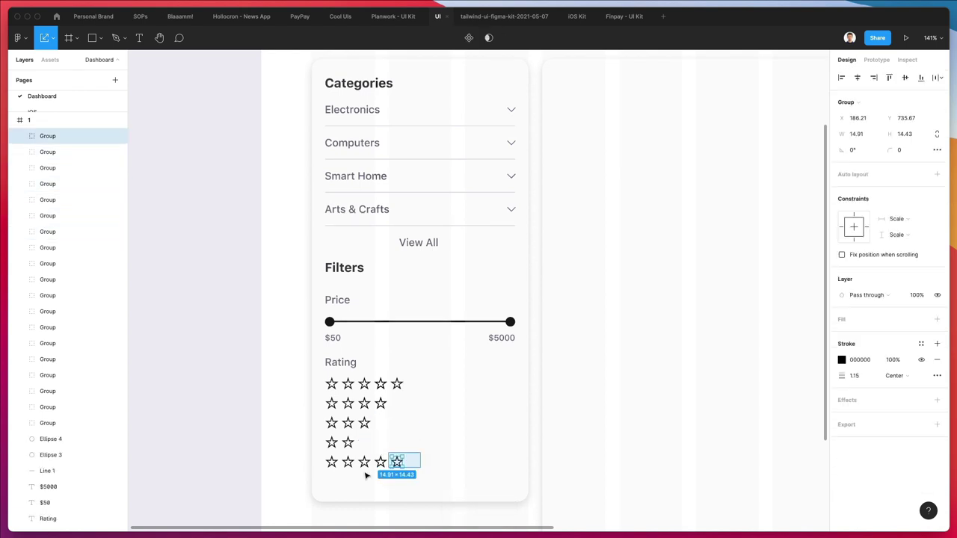
left_click(380, 462, "shift")
left_click(364, 462, "shift")
left_click(348, 462, "shift")
key("Delete")
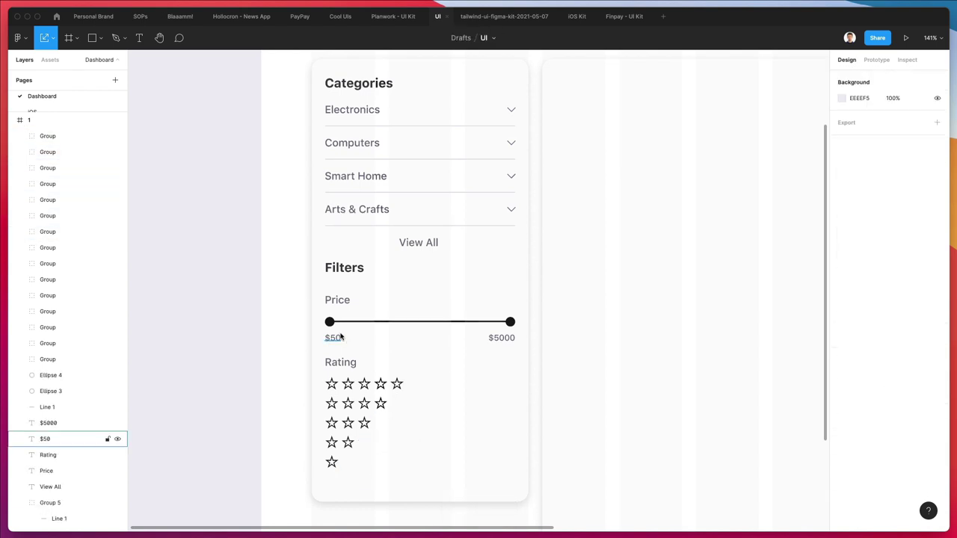
- Copy the $50 text beside the top star row as '5 Stars' and duplicate it for all five rows
left_click_drag(335, 337, 417, 383)
double_click(416, 382)
type("5 S")
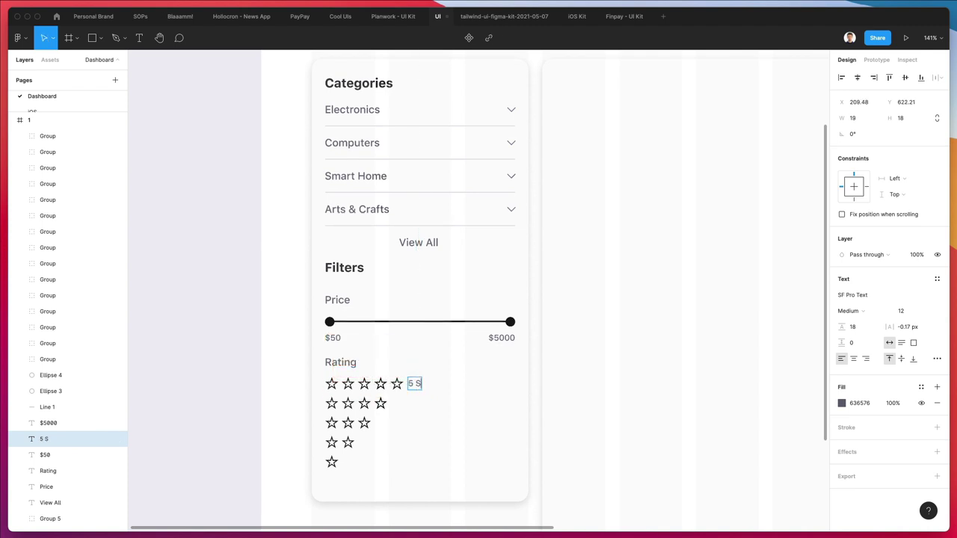
left_click_drag(421, 384, 426, 406)
key("super+d")
key("super+d")
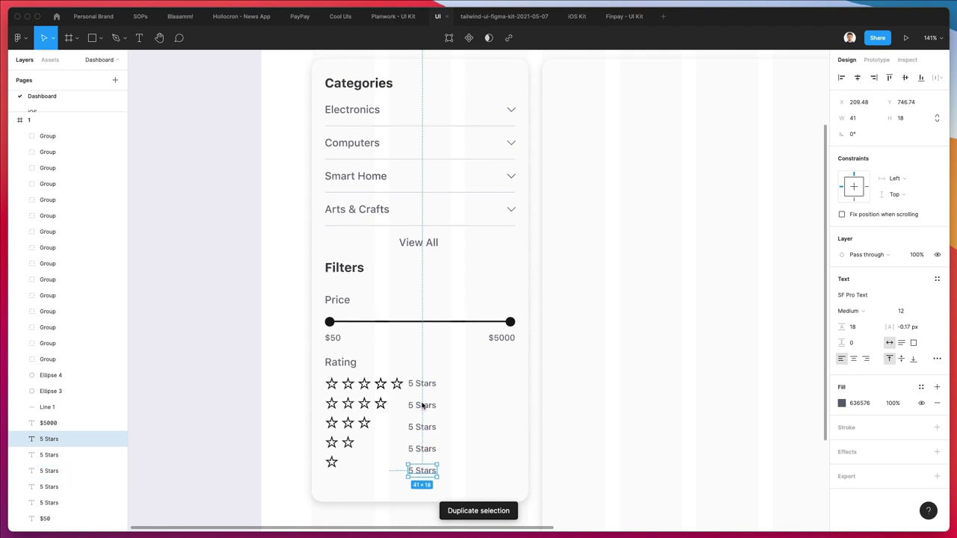
left_click_drag(426, 470, 407, 371)
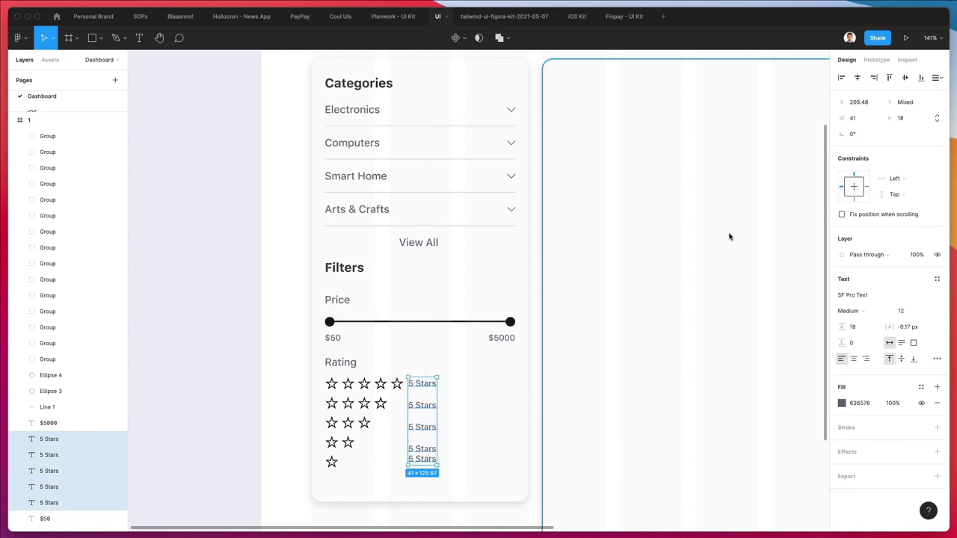
- Distribute the five labels with even vertical spacing and shift them clear of the stars
left_click(939, 78)
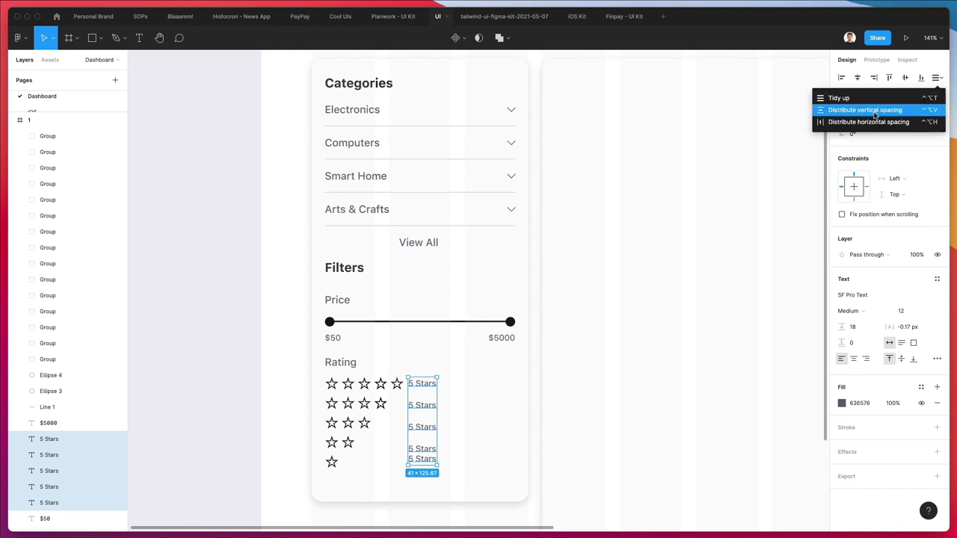
left_click(875, 122)
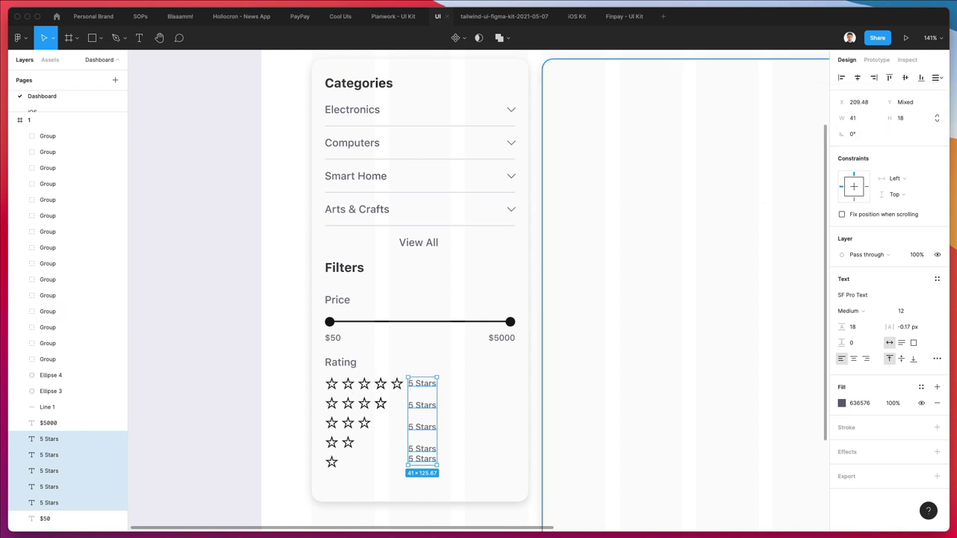
left_click(937, 78)
left_click(865, 108)
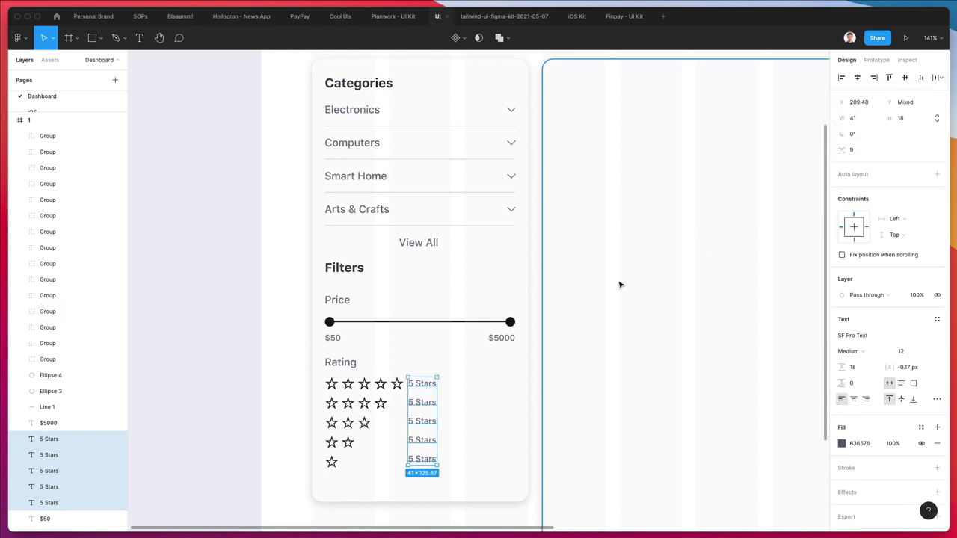
left_click_drag(419, 398, 431, 402)
- Retype the lower labels so the column reads down to '3 Stars' and '1 Star'
left_click(431, 402)
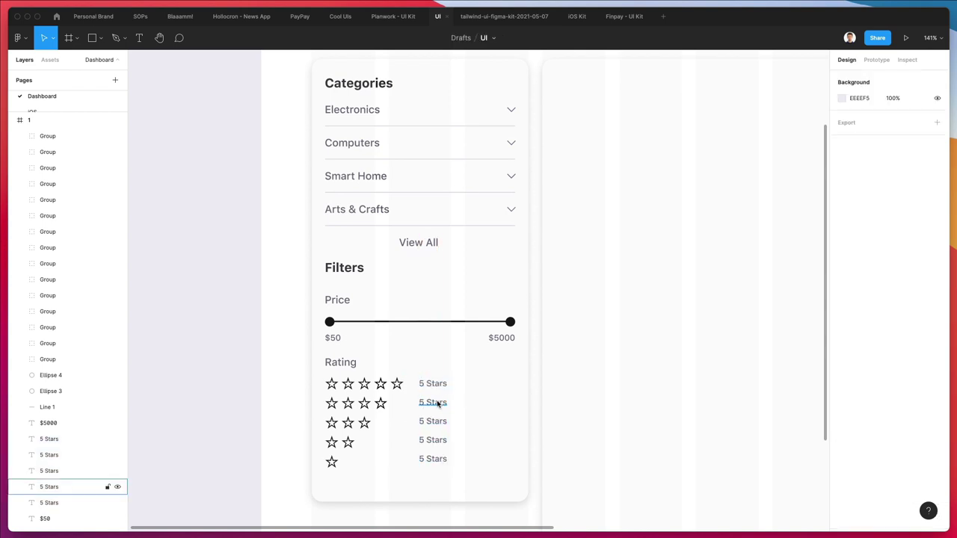
key("Escape")
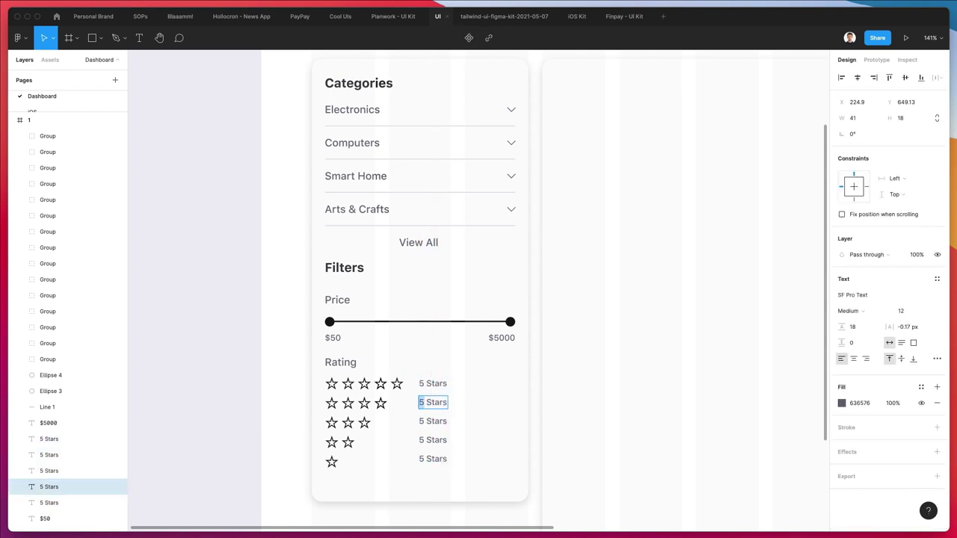
left_click(423, 421)
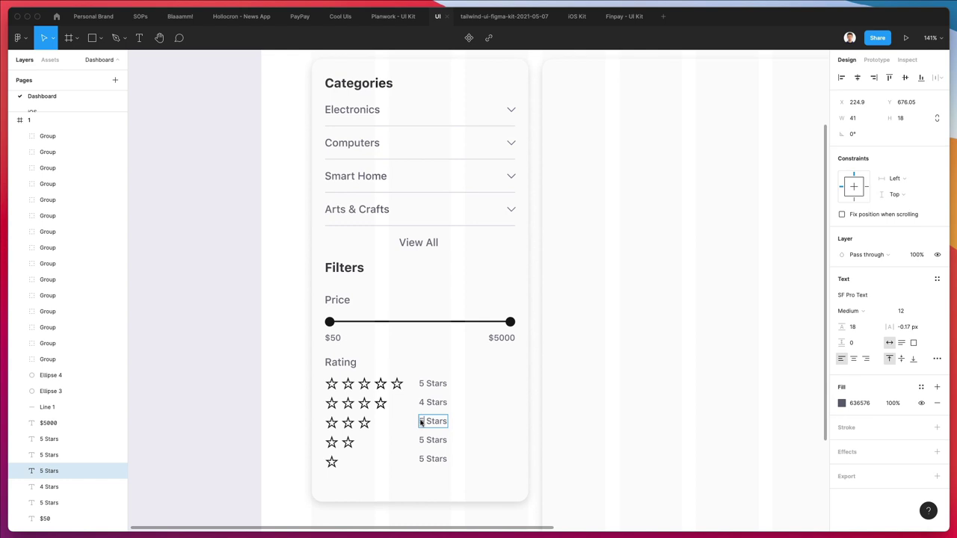
double_click(421, 423)
type("3")
left_click(423, 440)
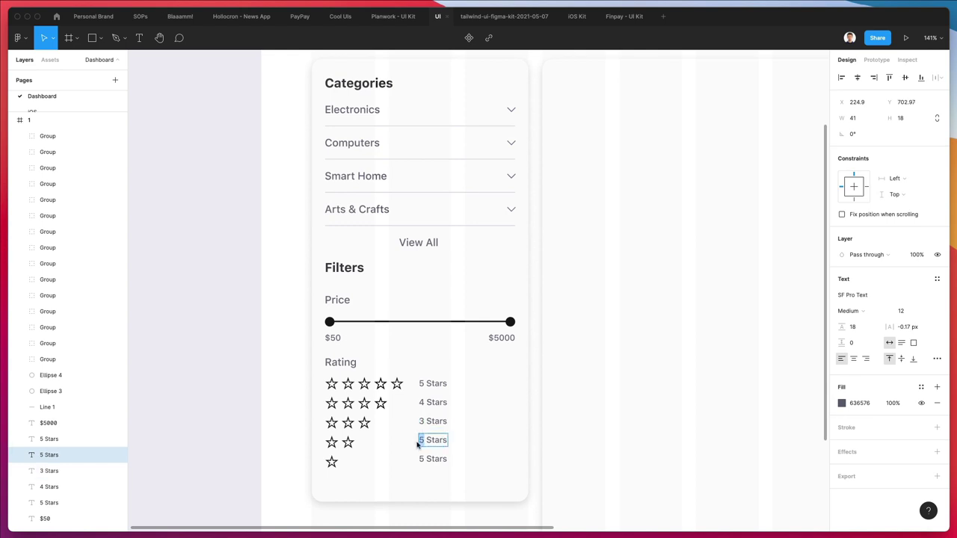
double_click(423, 459)
type("1")
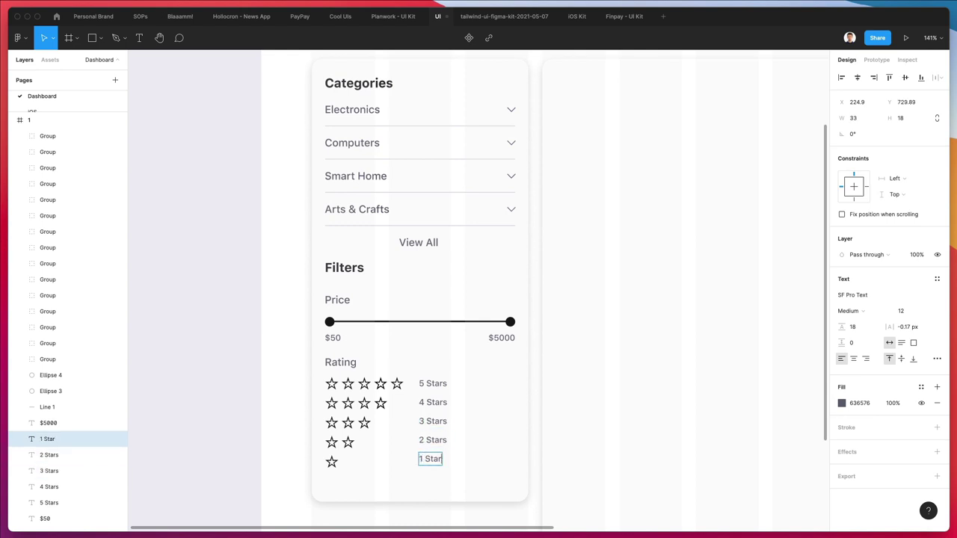
key("Escape")
- Group the five star rows and the five rating labels as two separate groups
left_click_drag(315, 376, 408, 493)
key("super+g")
left_click_drag(486, 487, 437, 364)
key("super+g")
left_click_drag(315, 374, 340, 420)
left_click(290, 387)
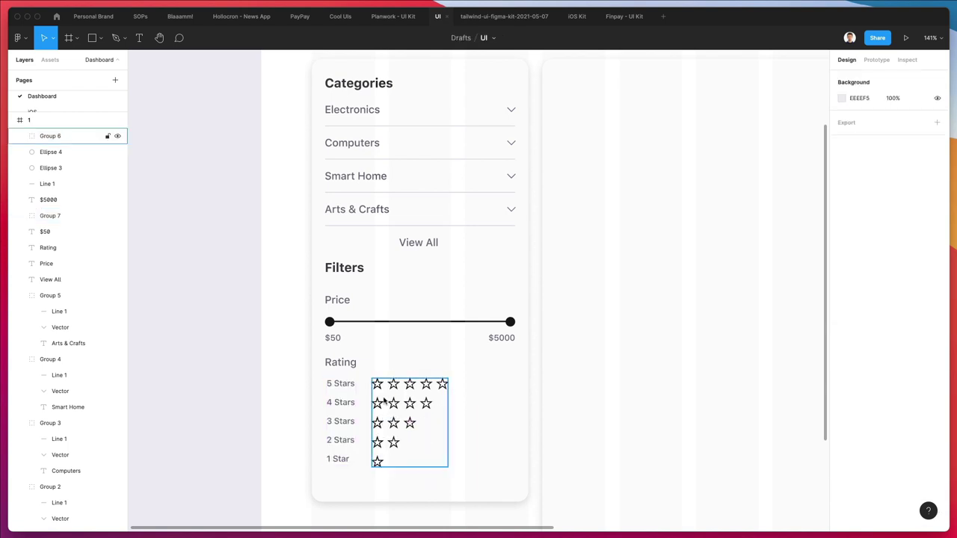
scroll(290, 387, "down", 5)
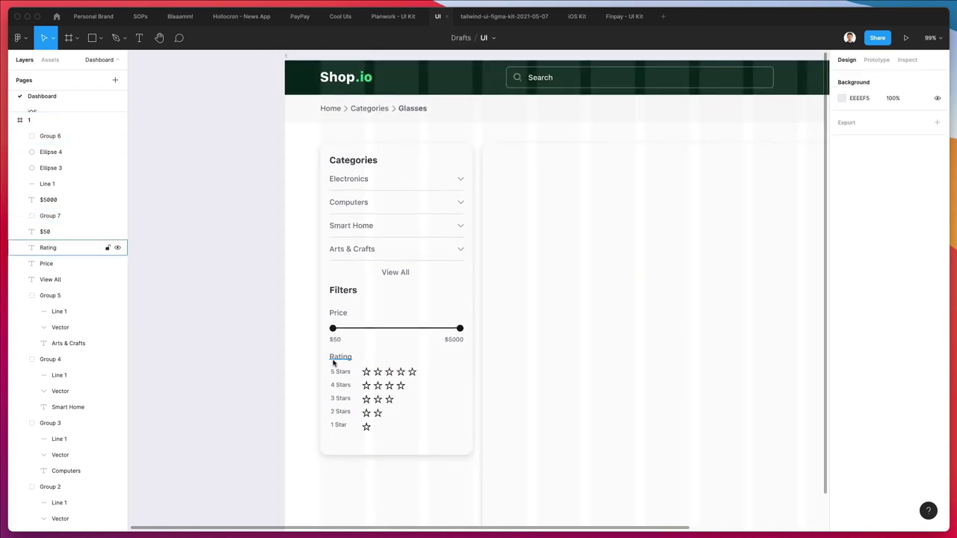
- Nudge the star and label groups 2 px down and 1 px left within the filter card
left_click_drag(314, 373, 452, 442)
key("Down")
key("Down")
key("Down")
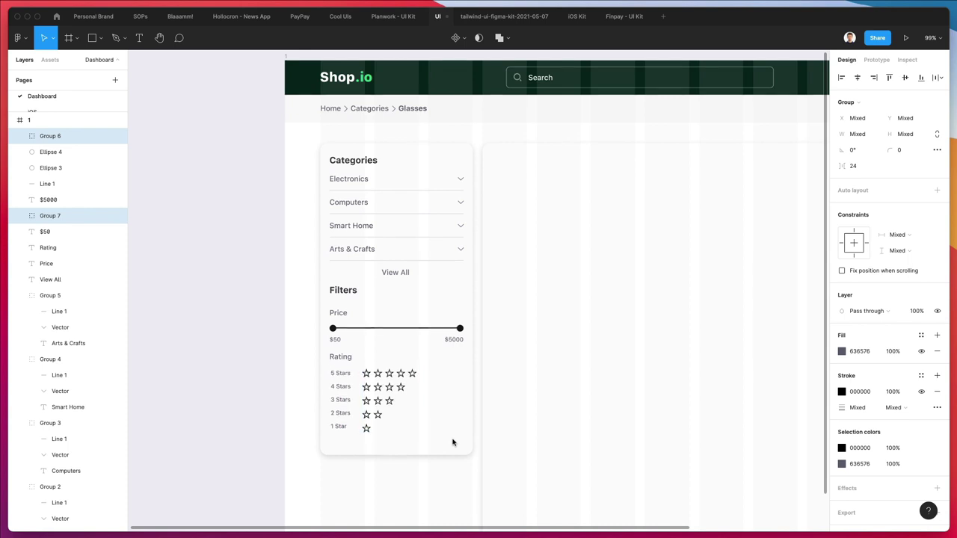
key("Left")
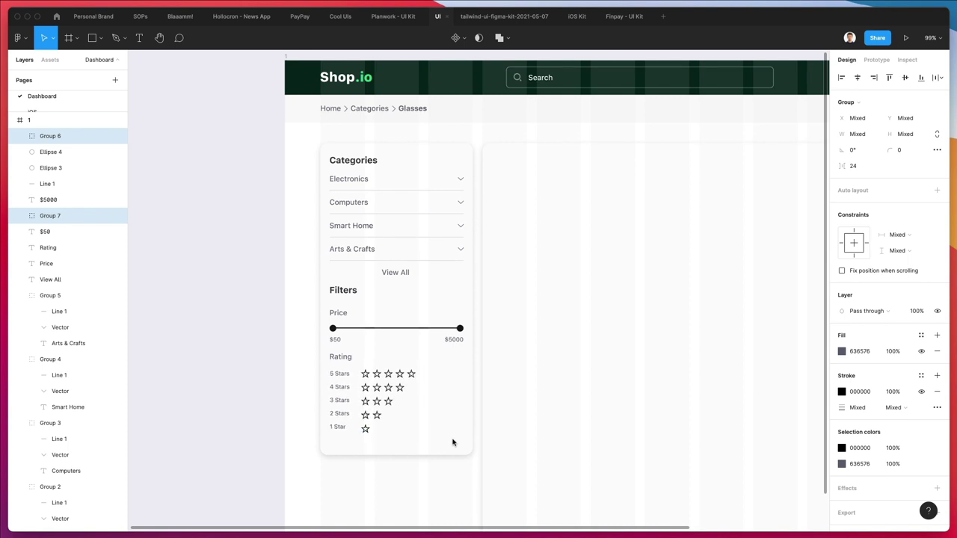
key("Down")
left_click(458, 403)
scroll(459, 399, "left", 3)
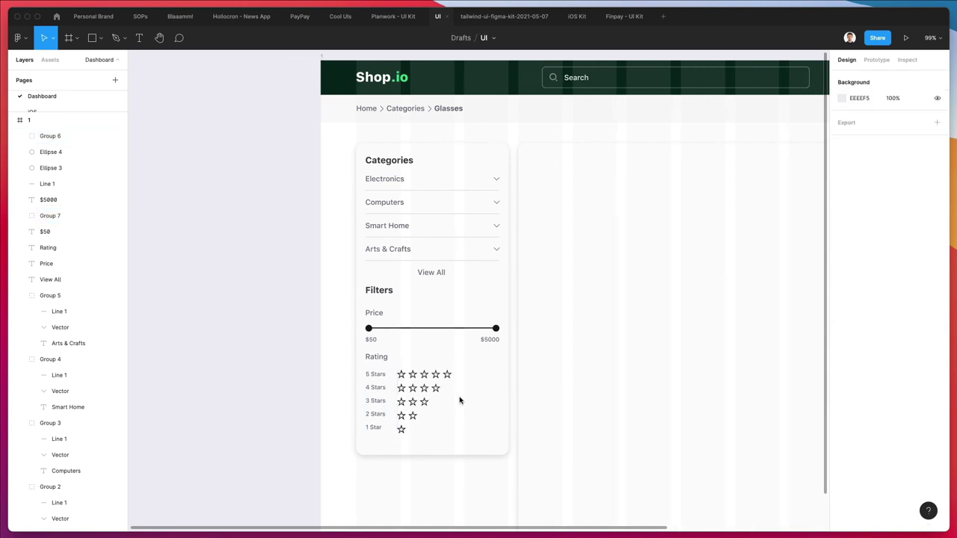
scroll(460, 396, "right", 5)
scroll(460, 391, "right", 2)
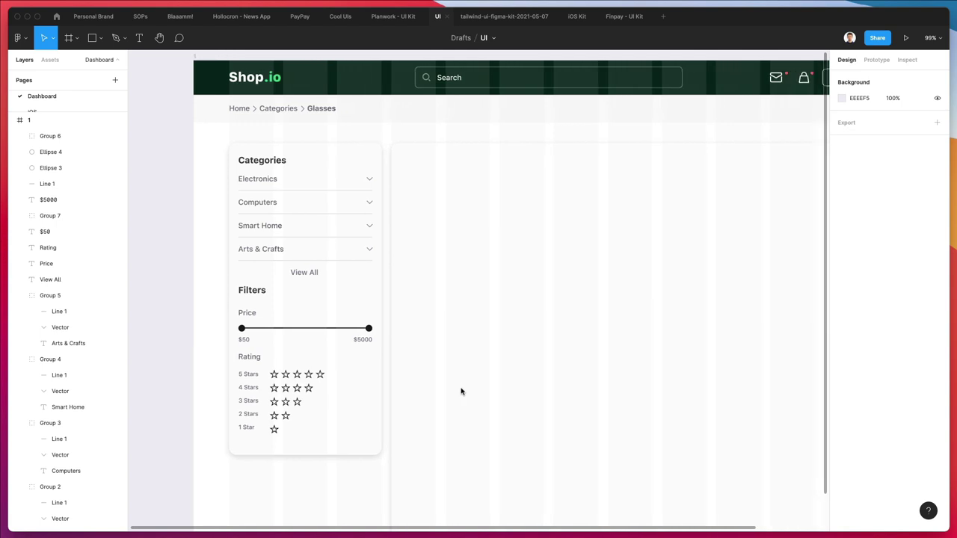
scroll(460, 391, "down", 2)
scroll(463, 359, "down", 5)
scroll(568, 281, "up", 4)
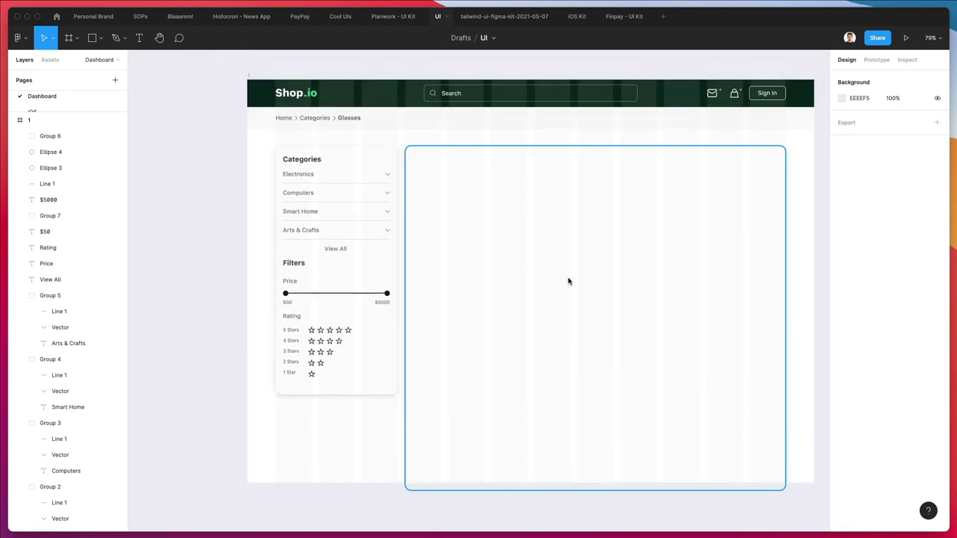
scroll(541, 231, "up", 2)
- Copy the bold 18 Categories heading into the main card and start retyping it as a search heading
left_click(538, 231)
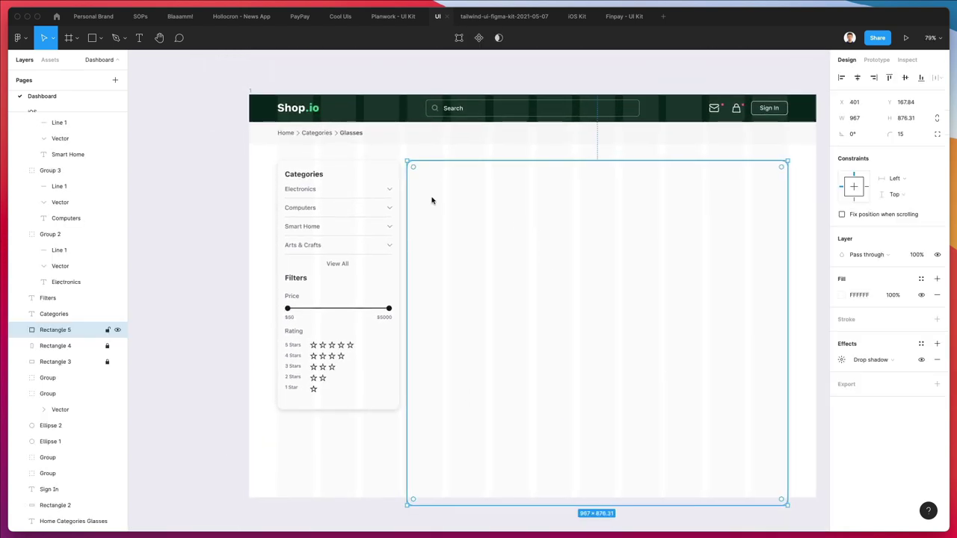
left_click(387, 152)
left_click_drag(304, 174, 438, 179)
key("Return")
type("Searched for \"Glasses")
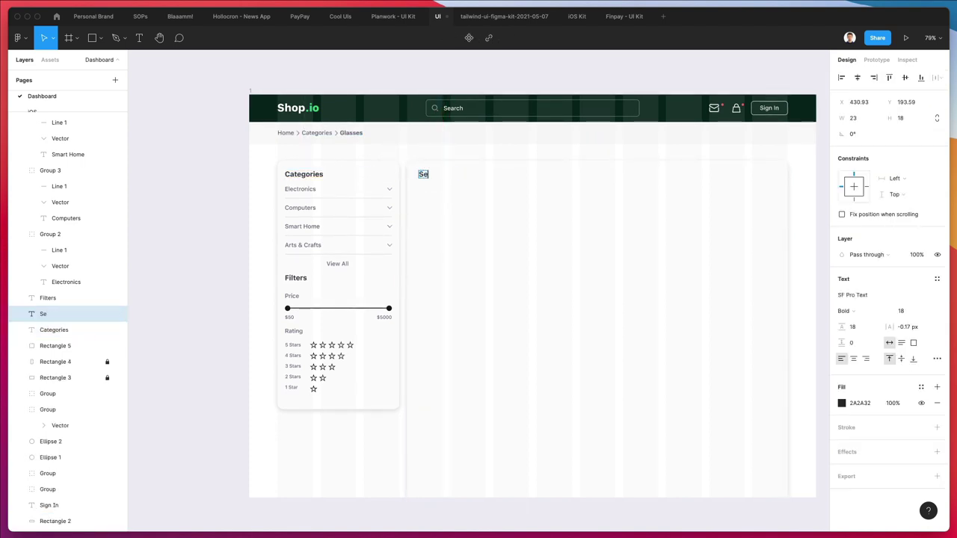
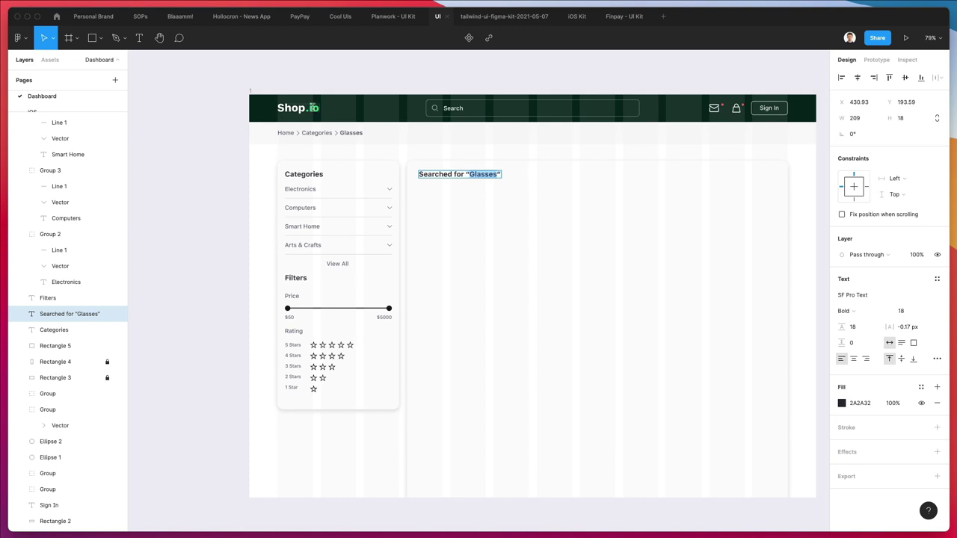
- Try colouring the word 'Glasses' with the sampled green, then undo it
key("i")
left_click(781, 98)
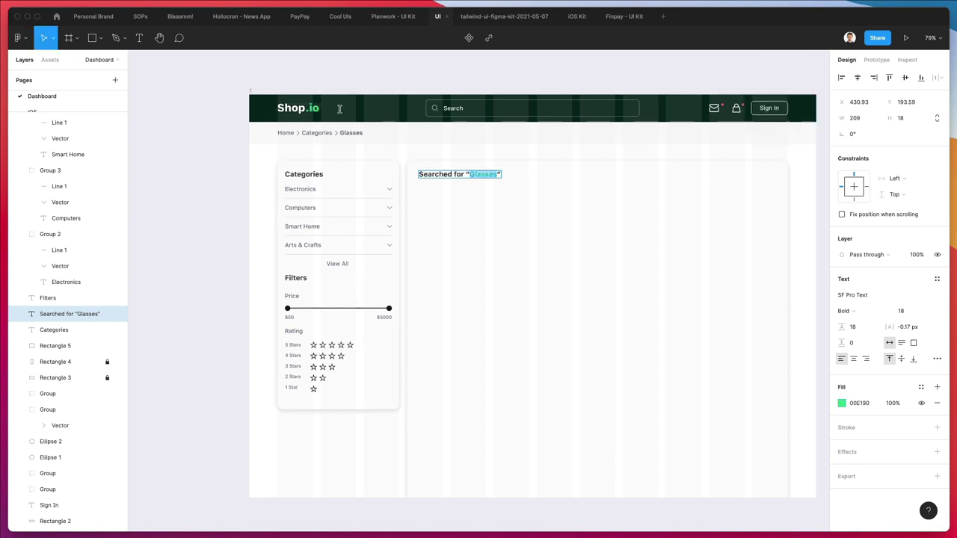
left_click(516, 145)
key("ctrl+z")
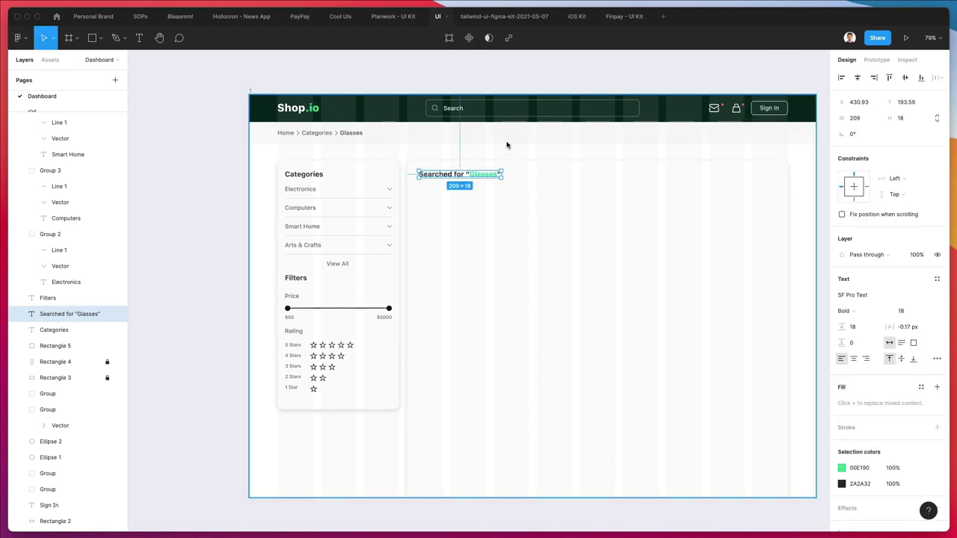
key("ctrl+z")
- Change the Searched for "Glasses" heading text to a lighter grey, 757680
double_click(460, 177)
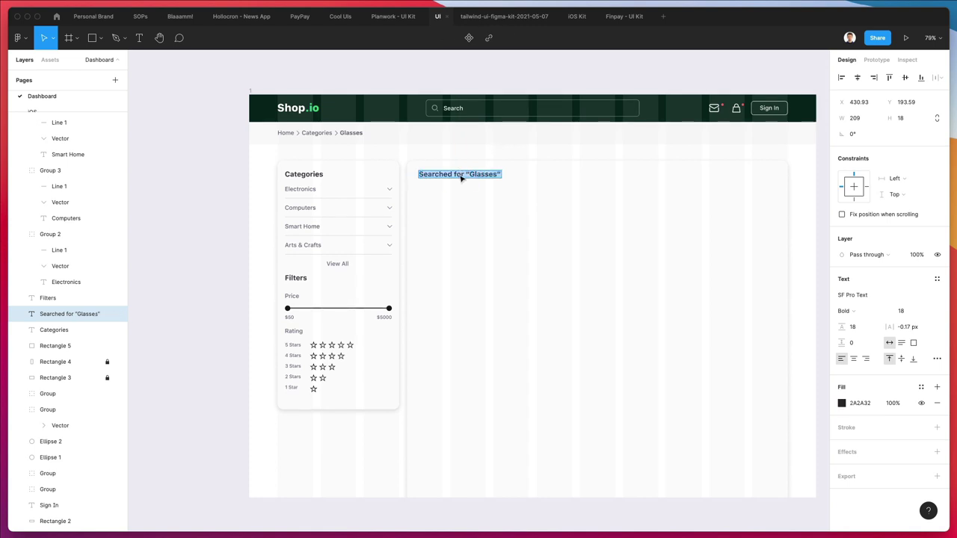
left_click(841, 404)
left_click(724, 349)
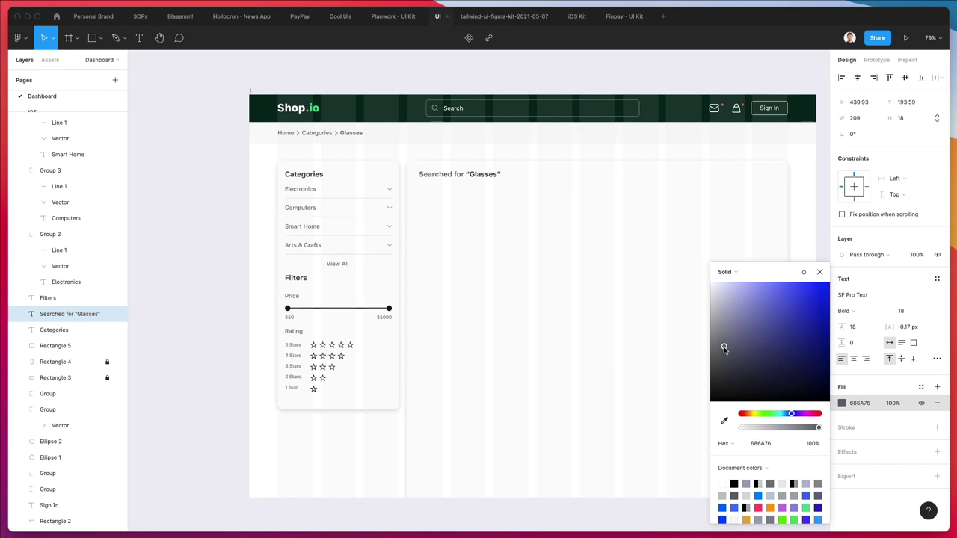
left_click_drag(722, 348, 720, 346)
key("Escape")
key("Escape")
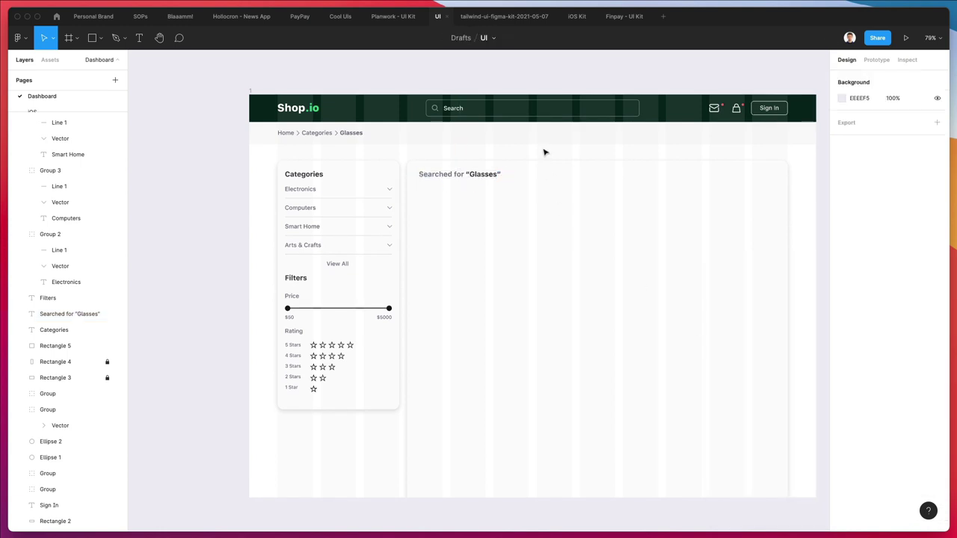
- Paste a copy of the Electronics label under the heading, then delete it again
scroll(552, 150, "up", 3)
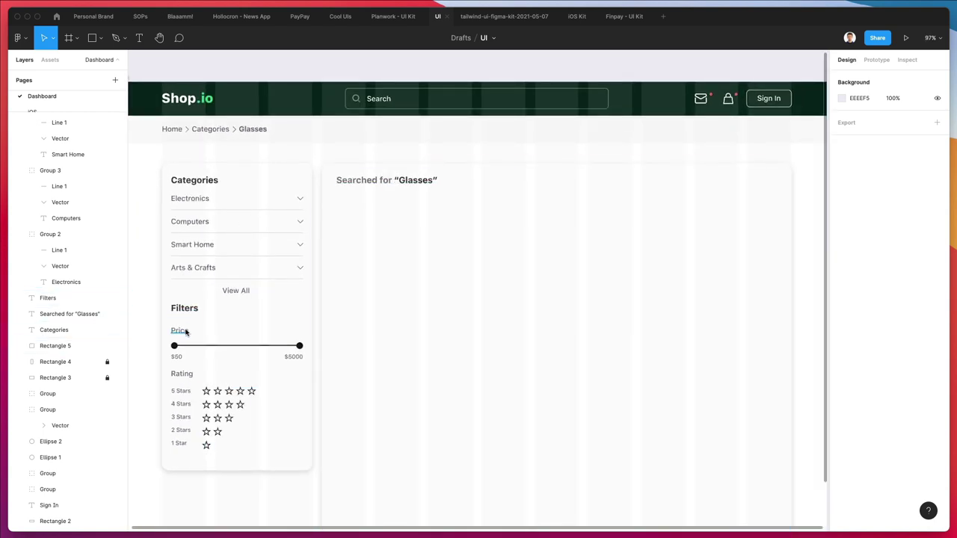
left_click(196, 199, "super")
left_click(417, 147)
scroll(417, 148, "right", 2)
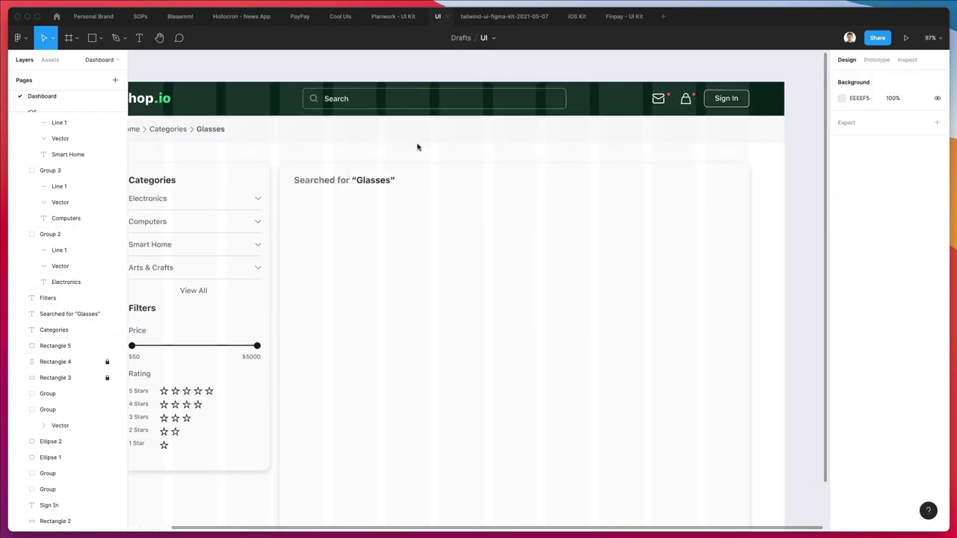
scroll(417, 147, "left", 2)
key("super+v")
left_click_drag(203, 198, 369, 200)
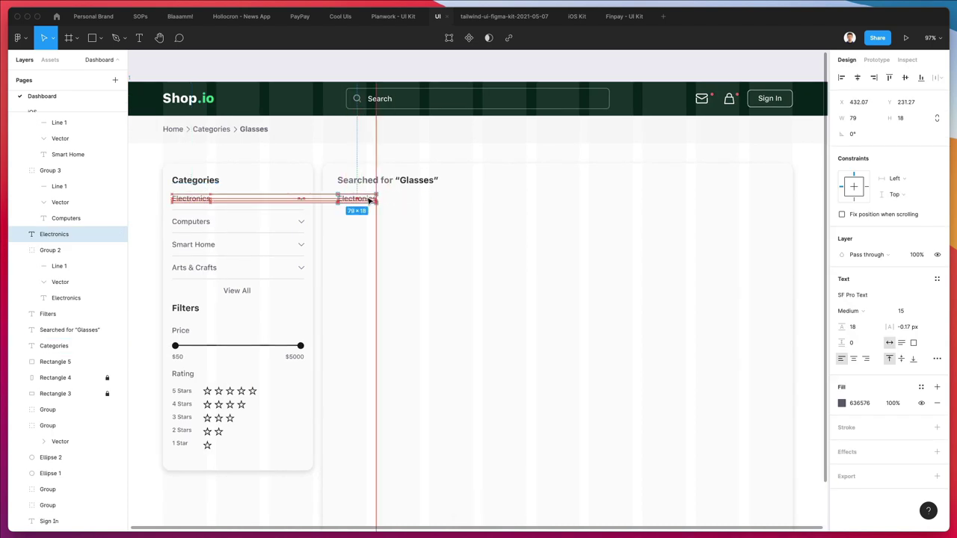
key("Delete")
- Duplicate the Sign In button with its outline and make the copy black, 000000
left_click(774, 100)
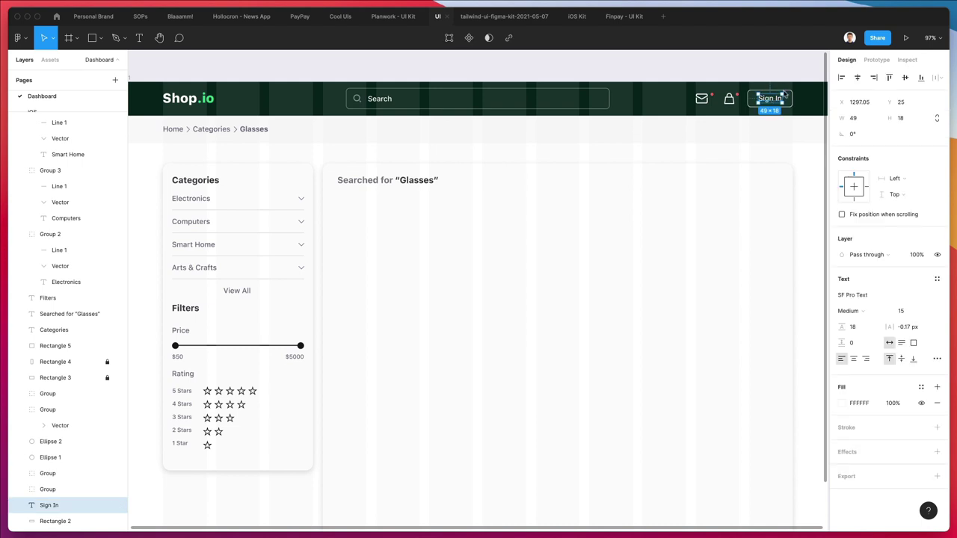
left_click(776, 102, "shift")
left_click_drag(776, 101, 650, 108)
left_click(841, 427)
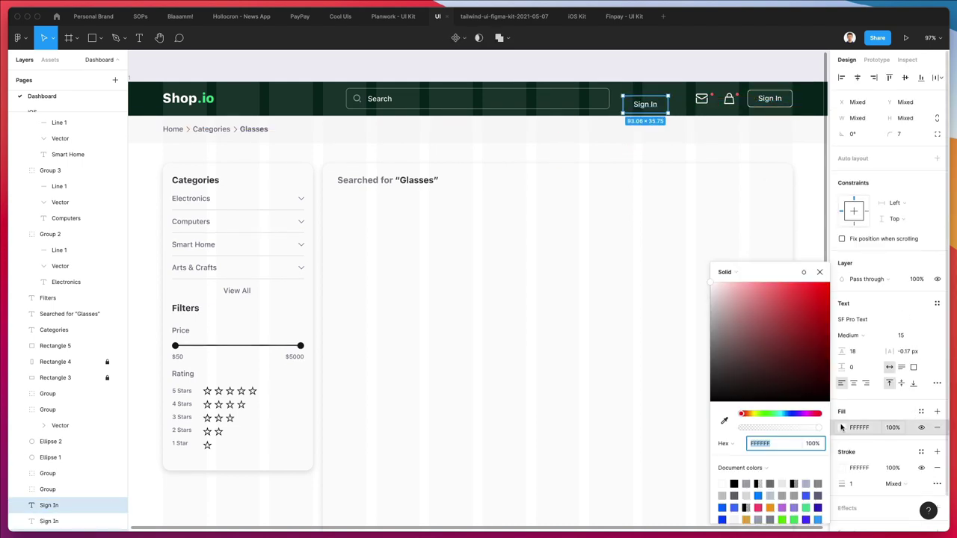
left_click_drag(747, 351, 630, 465)
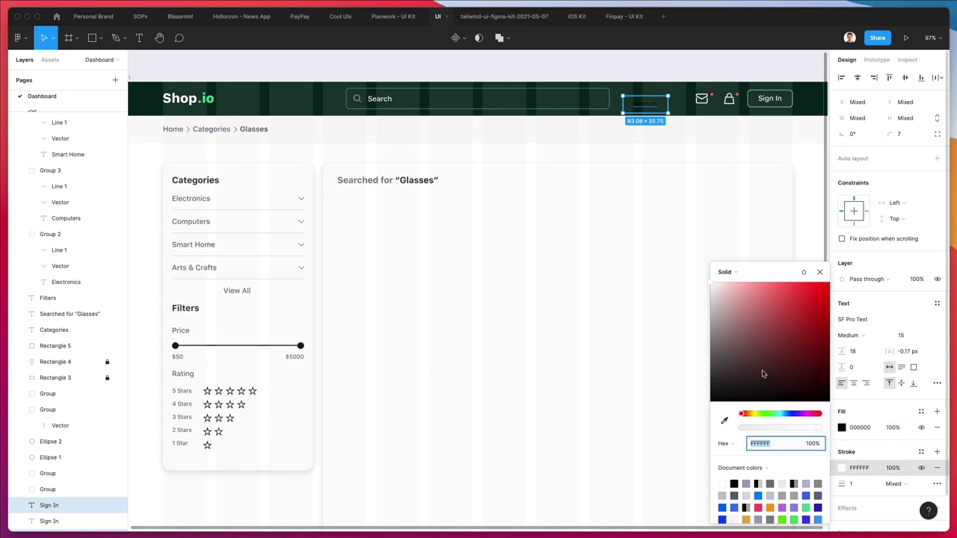
- Move the copied Sign In button below the header
left_click(645, 131)
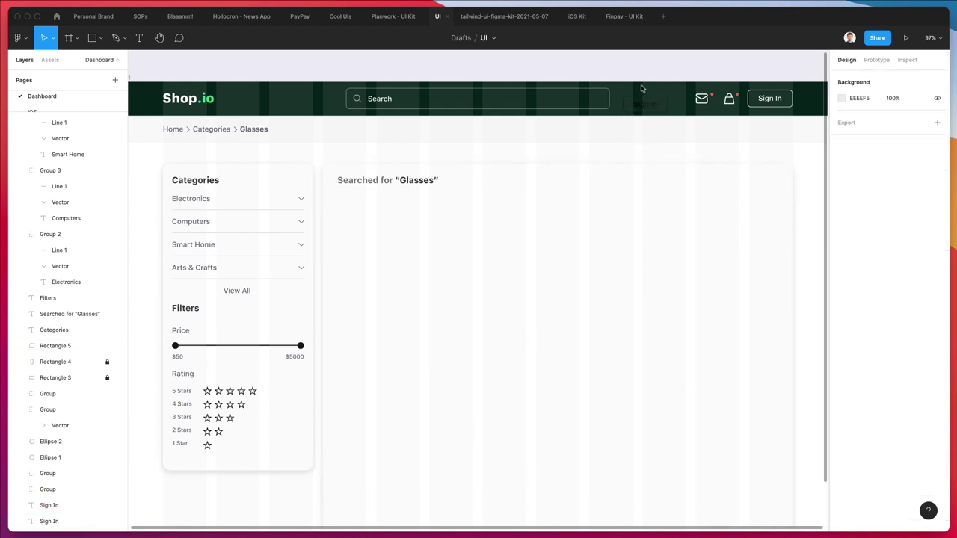
left_click(653, 105)
left_click_drag(651, 105, 366, 207)
- Wrap the copied button in auto layout and relabel it 'Best Seller'
key("shift+a")
double_click(366, 207)
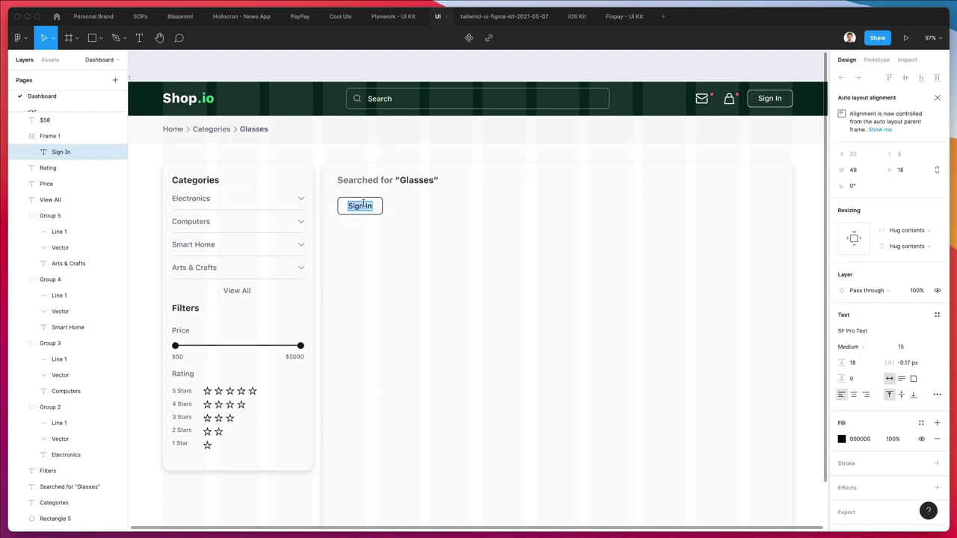
type("Best Seller")
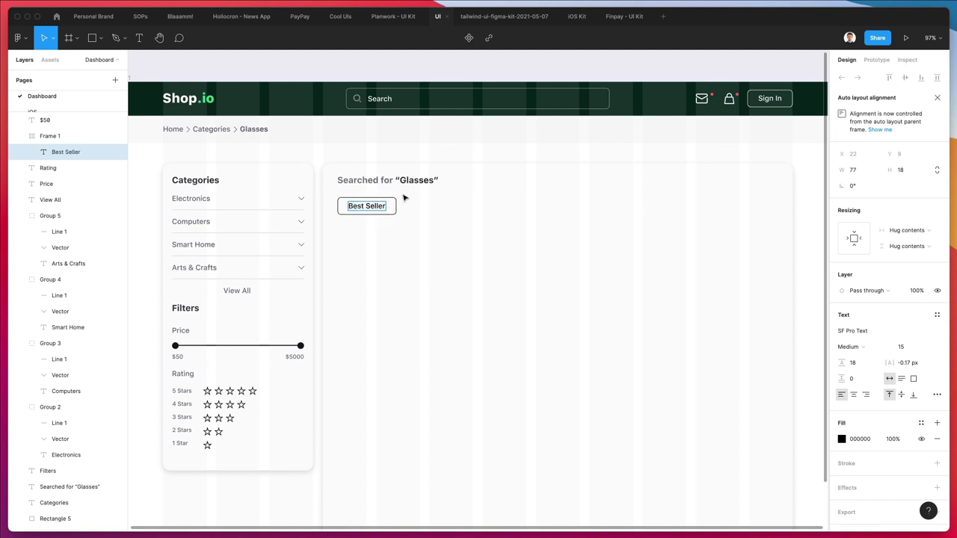
key("Escape")
left_click(421, 197)
key("alt")
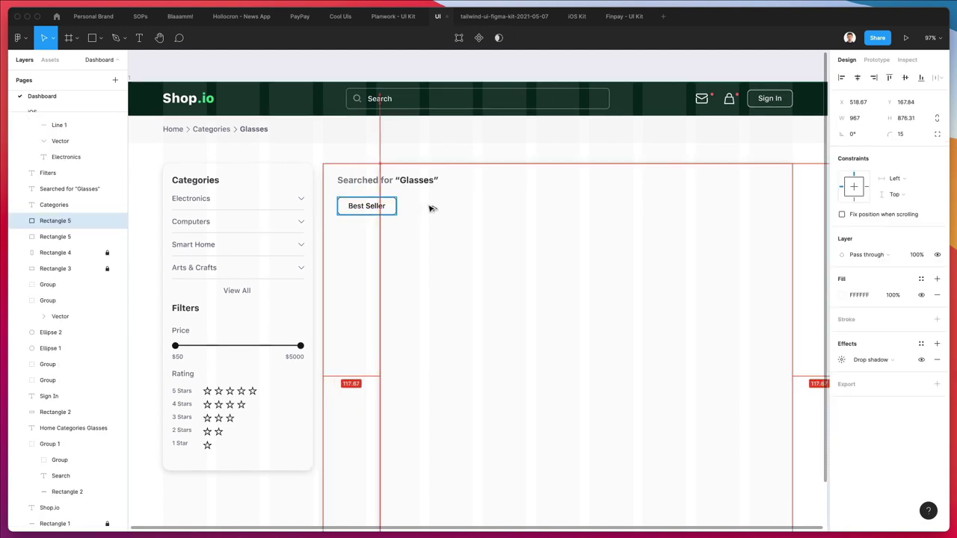
left_click(429, 208)
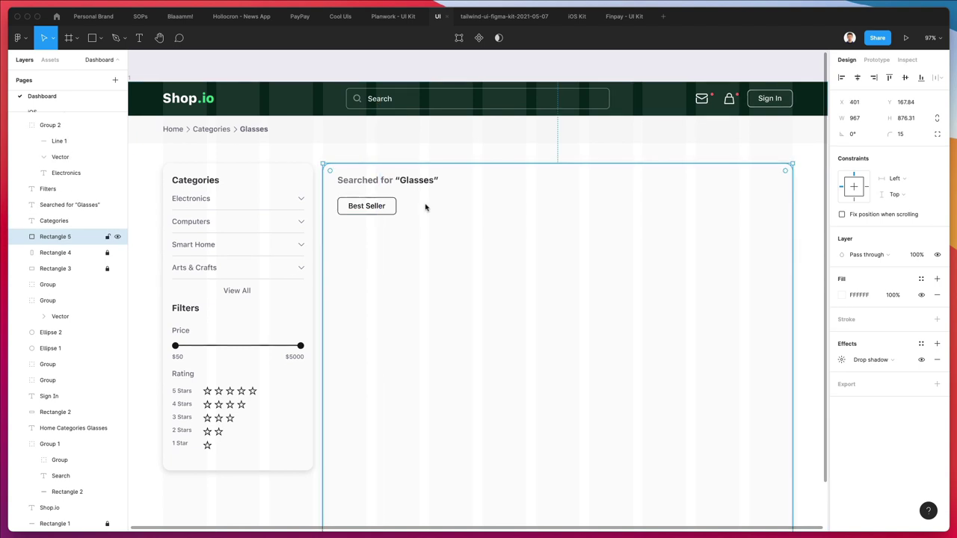
- Duplicate the Best Seller chip to its right and relabel the copy 'Popular'
left_click(368, 215)
key("shift+a")
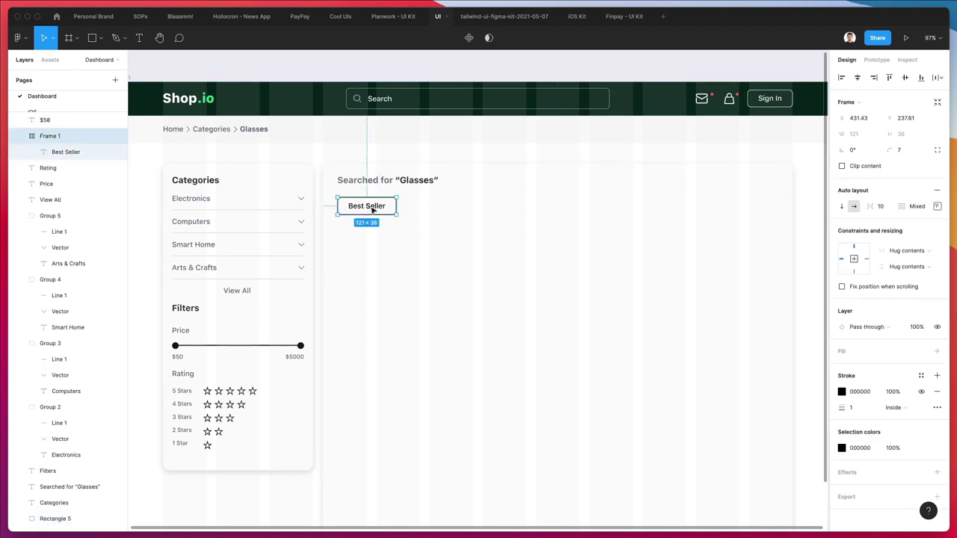
left_click_drag(370, 214, 433, 210)
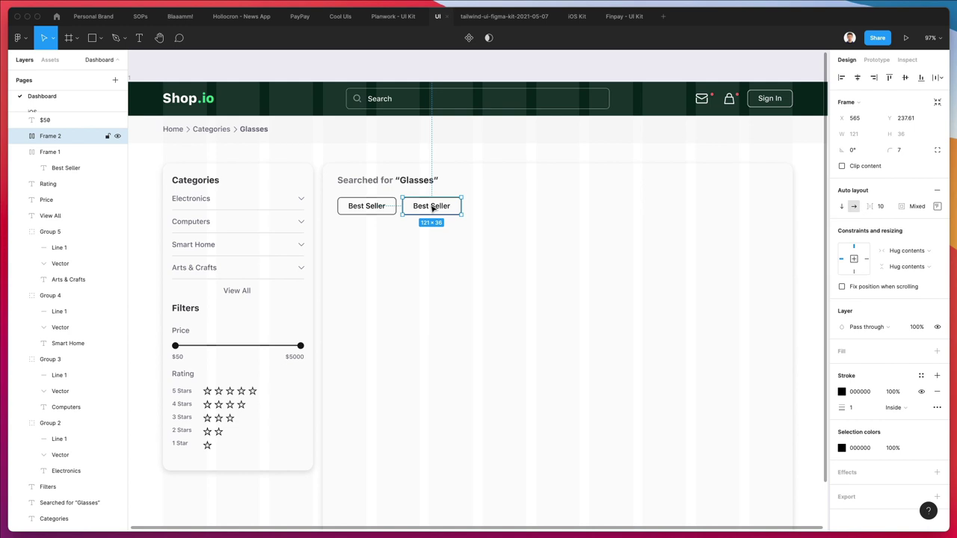
double_click(432, 209)
type("Popular")
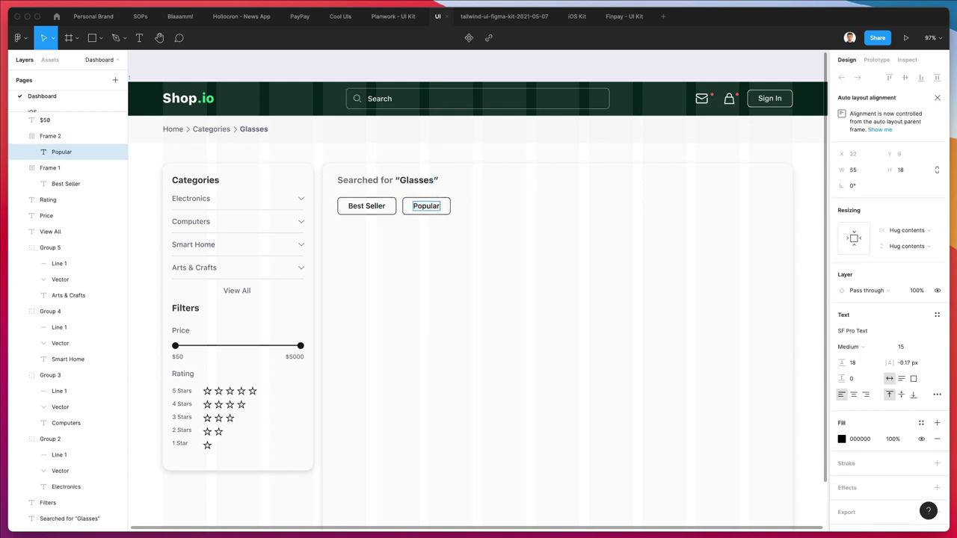
key("Escape")
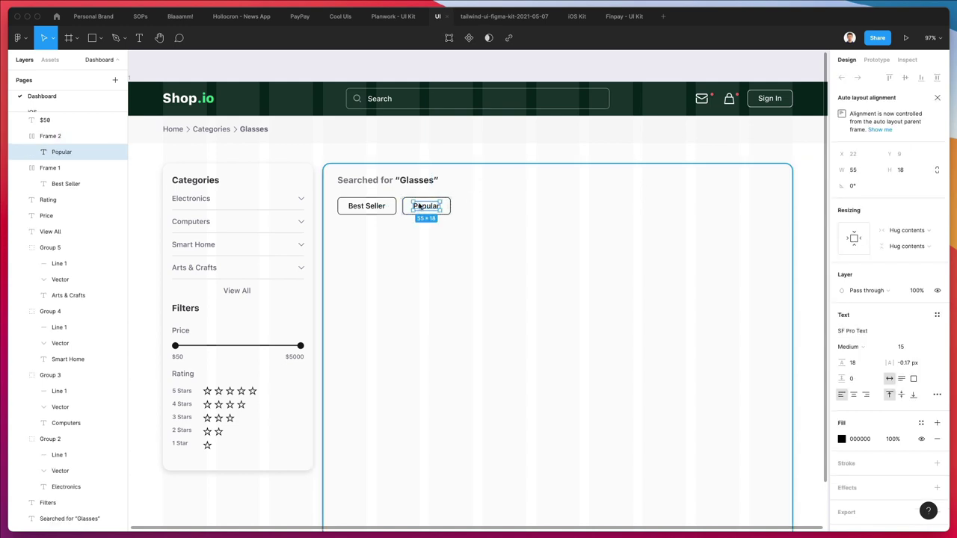
left_click(453, 198)
key("Escape")
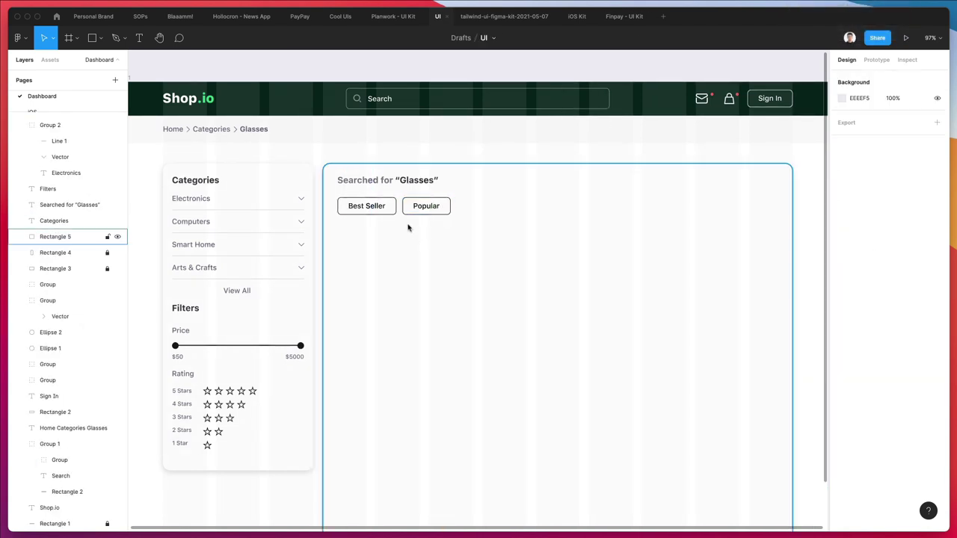
- Add 'New' and 'Special Edition' chips by duplicating the Popular chip rightward
left_click(428, 211)
left_click_drag(427, 211, 480, 208)
double_click(479, 207)
type("New")
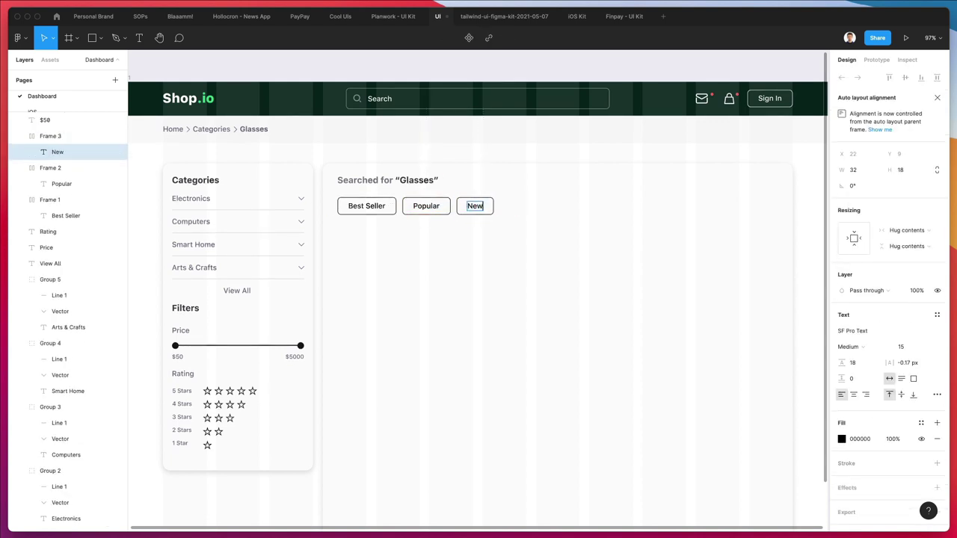
left_click(491, 140)
left_click_drag(476, 209, 520, 210)
left_click(794, 0)
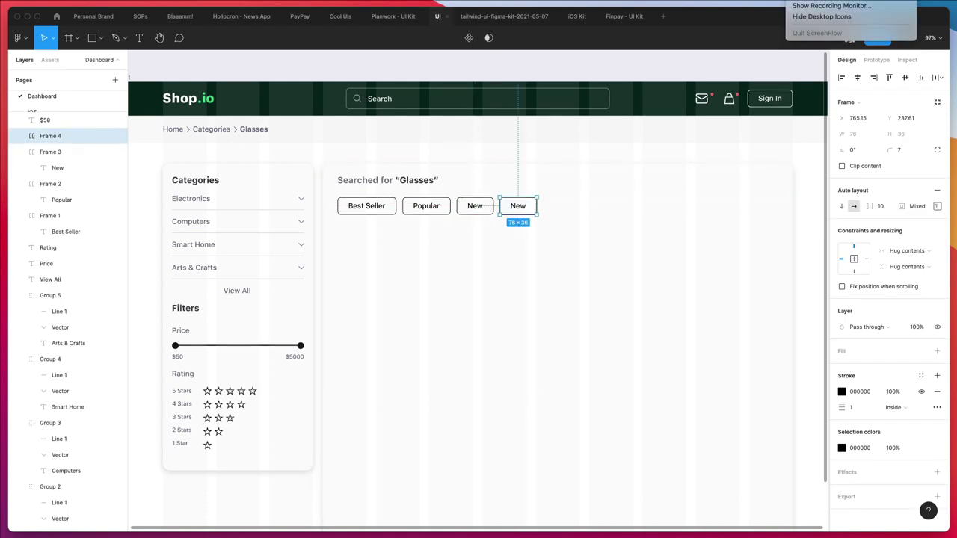
left_click(519, 207)
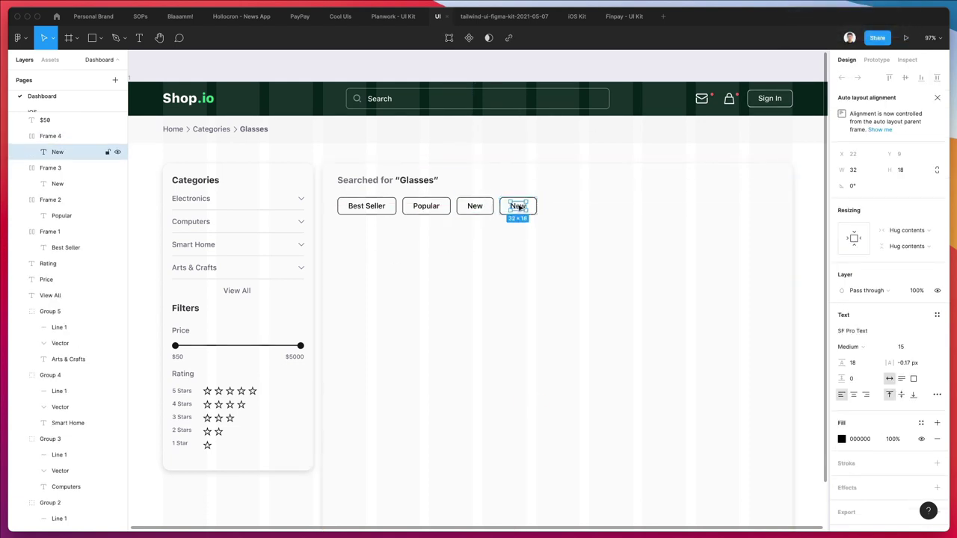
double_click(518, 206)
type("Spe")
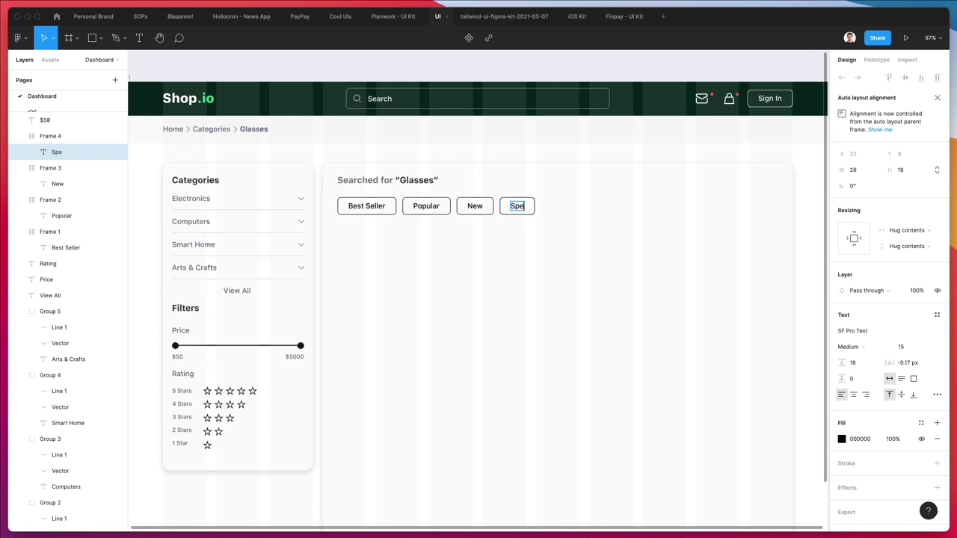
type("cial Edition")
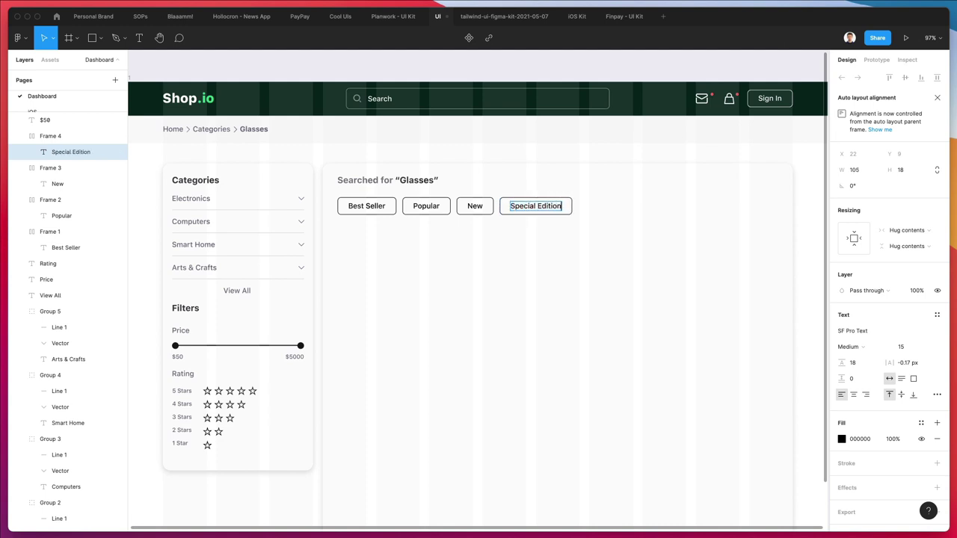
key("Escape")
key("Escape")
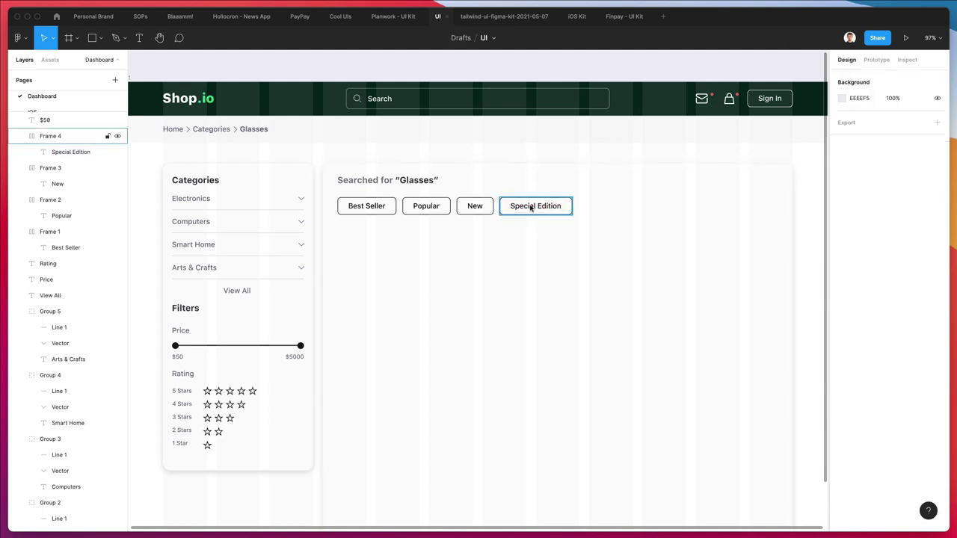
- Add 'High price' and 'Low price' chips to finish the row of six
left_click_drag(531, 208, 609, 207)
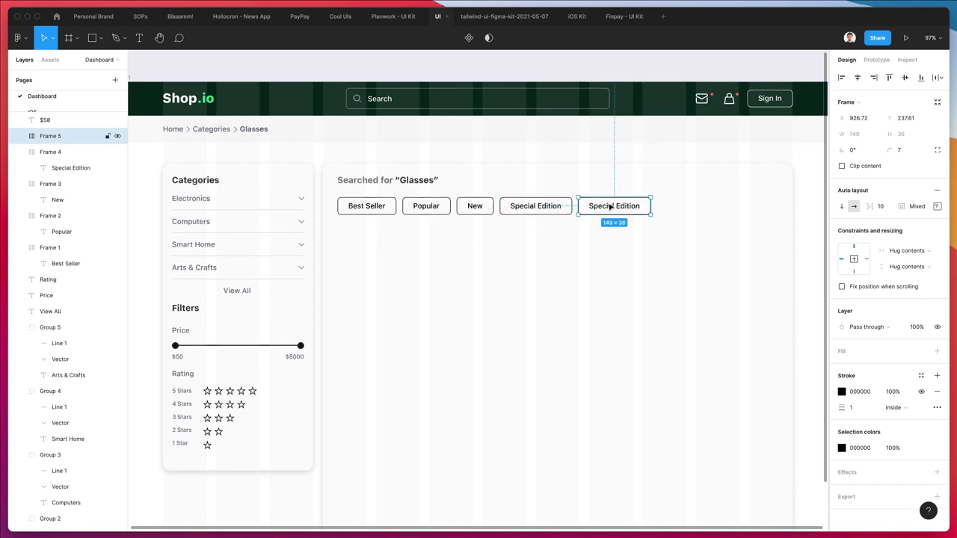
double_click(609, 207)
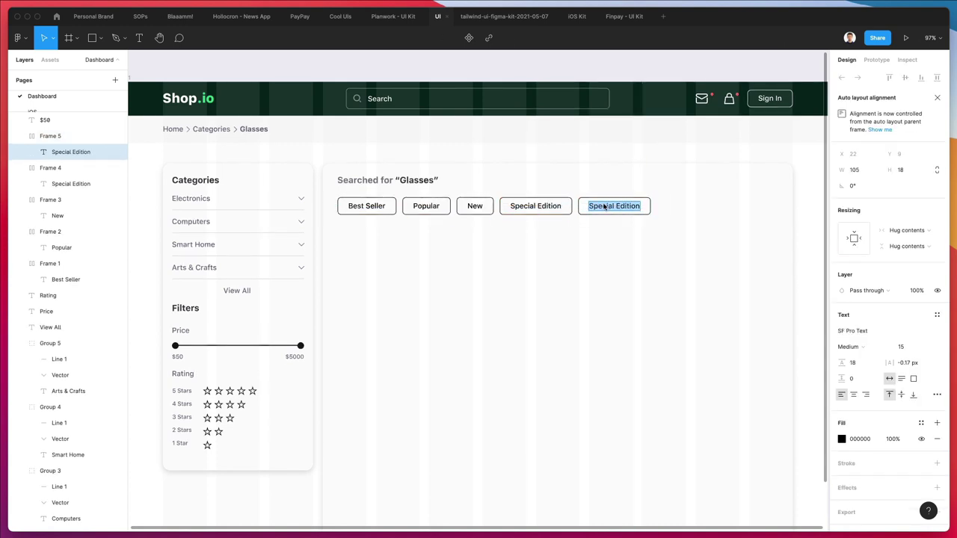
type("High price")
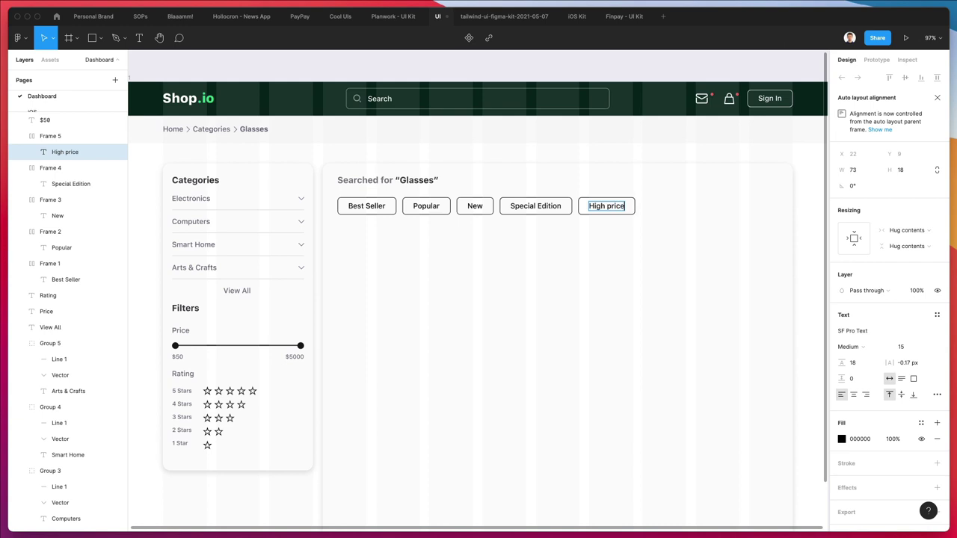
key("Escape")
key("Escape")
left_click_drag(604, 208, 668, 208)
double_click(663, 208)
left_click(660, 208)
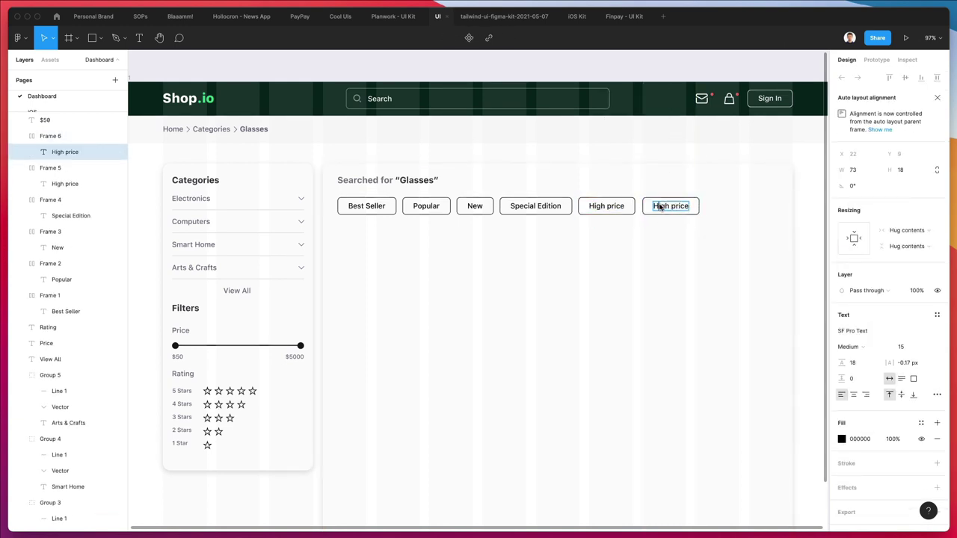
type("Low")
key("Escape")
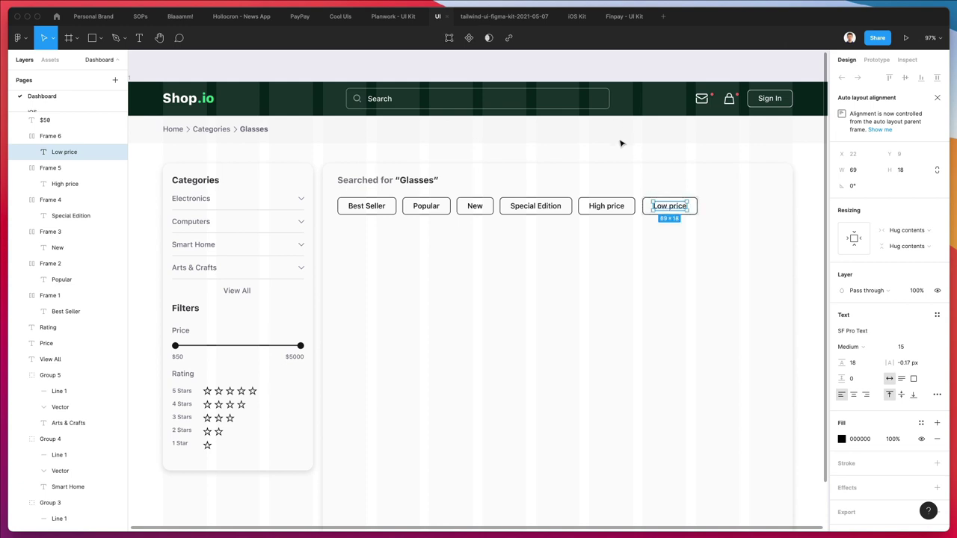
key("Escape")
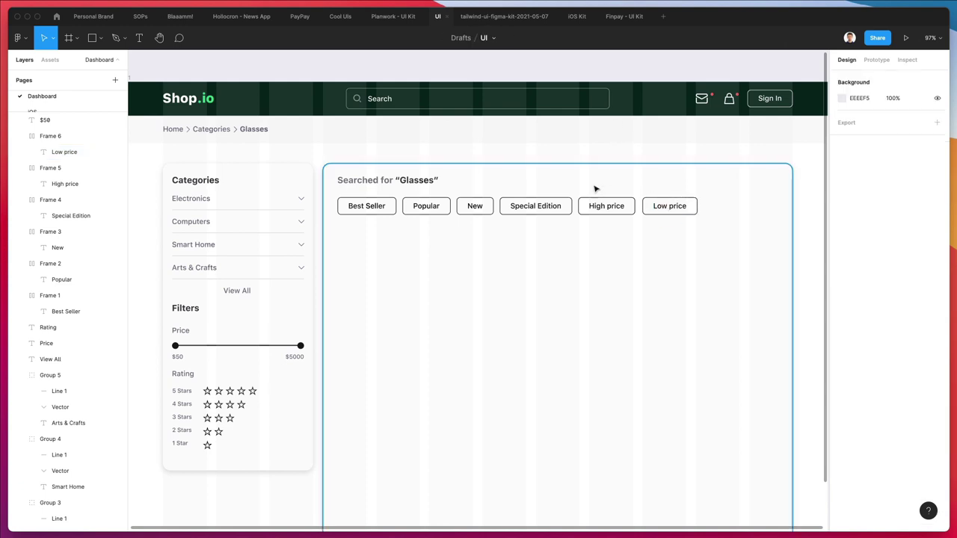
- Fill the Best Seller chip with the heading's dark colour 2A2A32 using the eyedropper
left_click(366, 206)
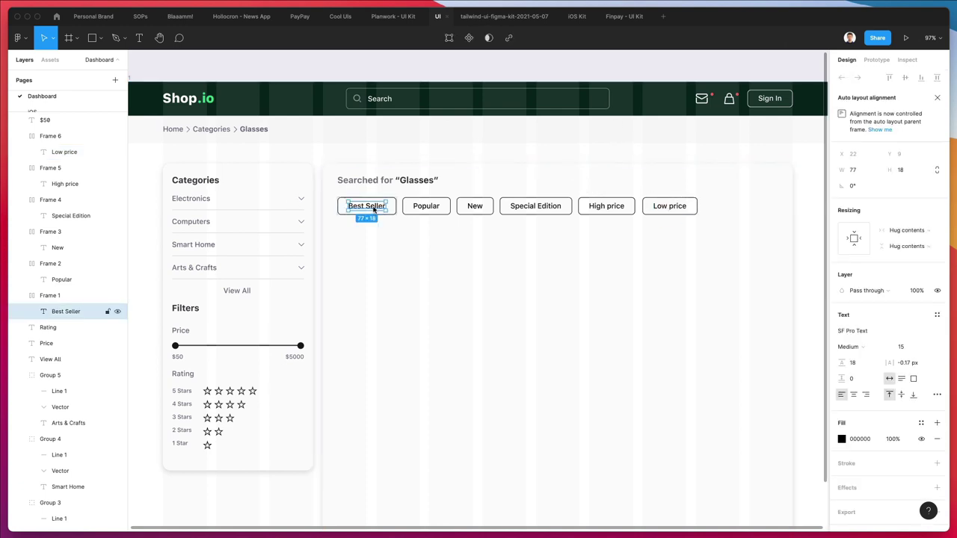
left_click(347, 198)
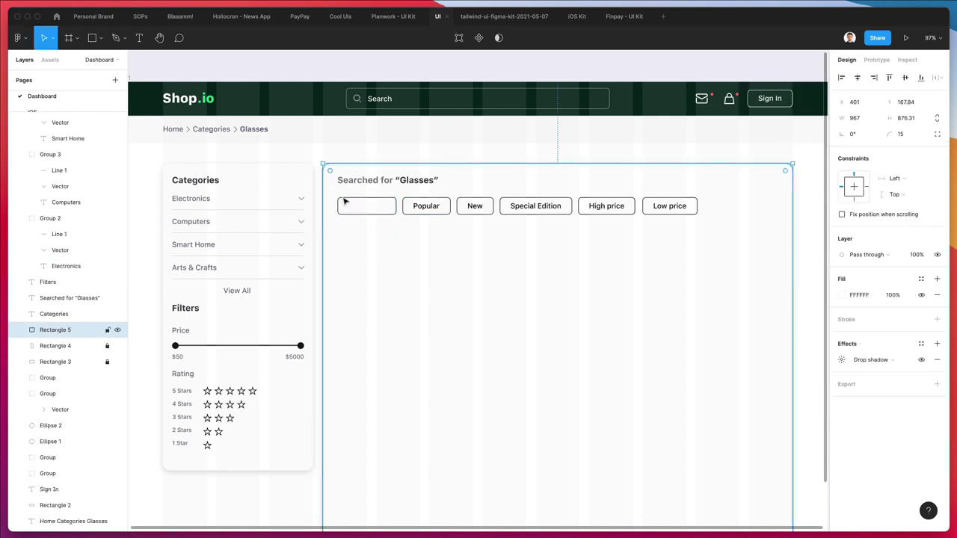
left_click(341, 206)
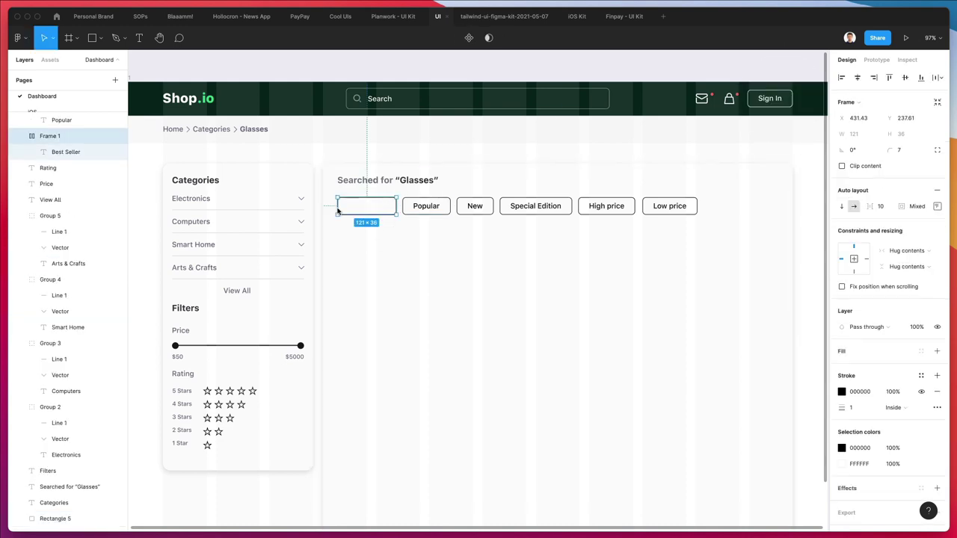
left_click(843, 367)
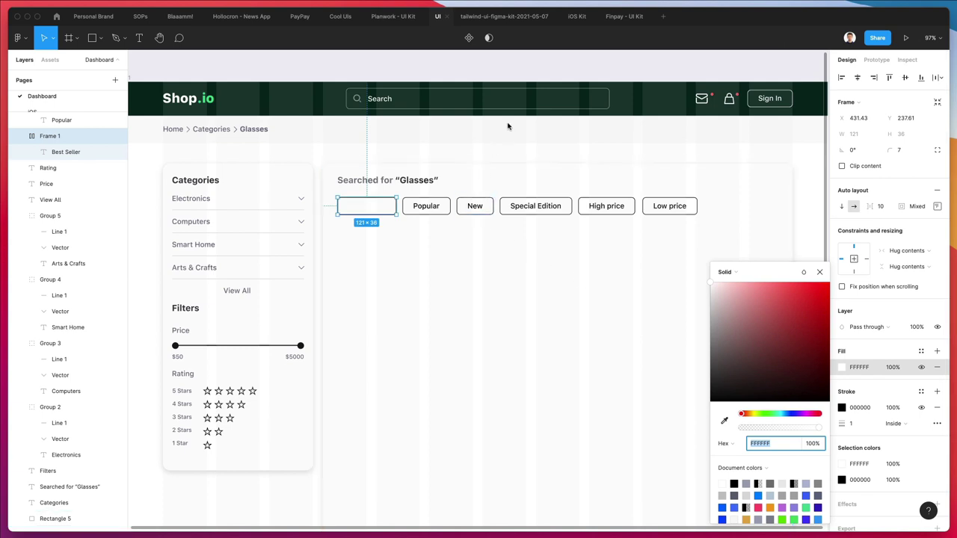
key("i")
left_click(410, 184)
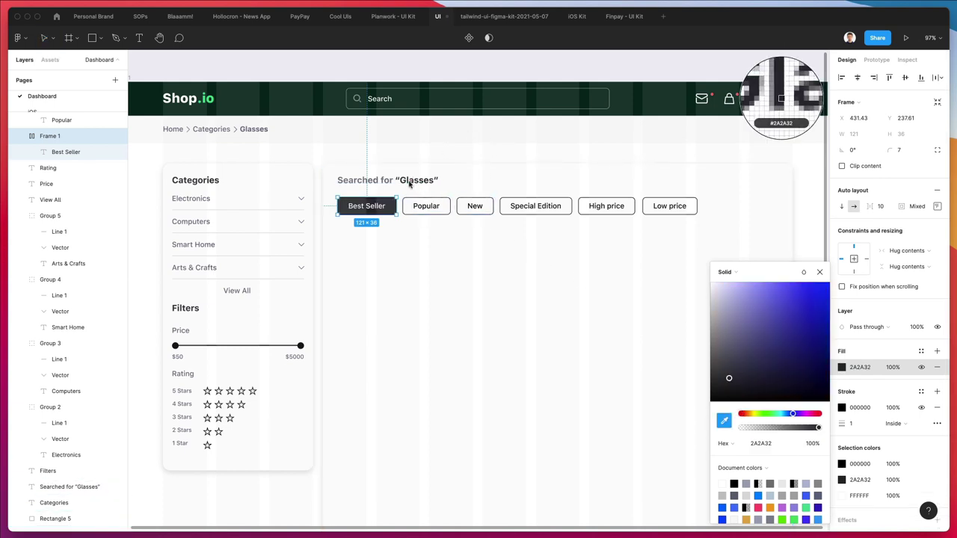
left_click(617, 142)
scroll(615, 150, "down", 3)
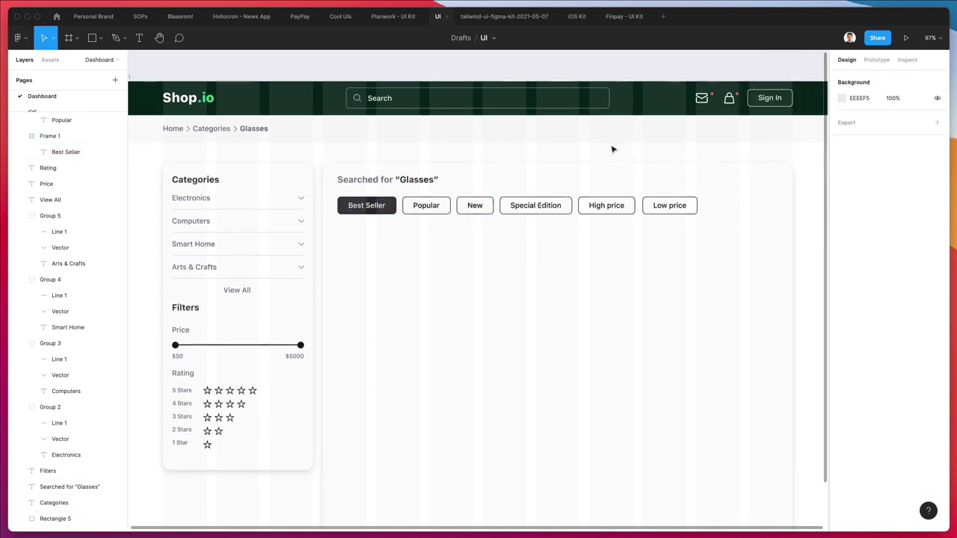
scroll(355, 212, "down", 2)
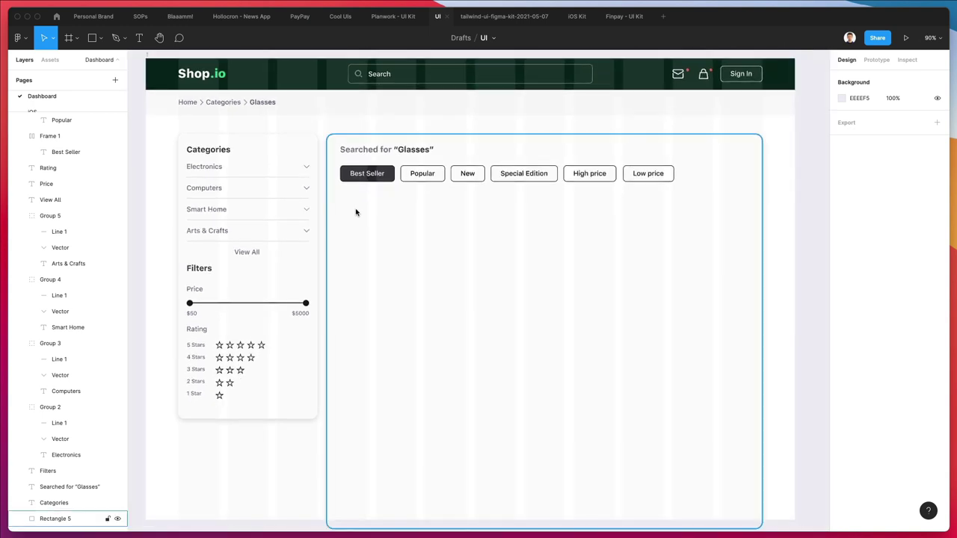
- Paste the background rectangle below the chips and resize it to a 258 × 357 card
key("super+v")
left_click_drag(363, 137, 384, 213)
left_click_drag(774, 453, 463, 345)
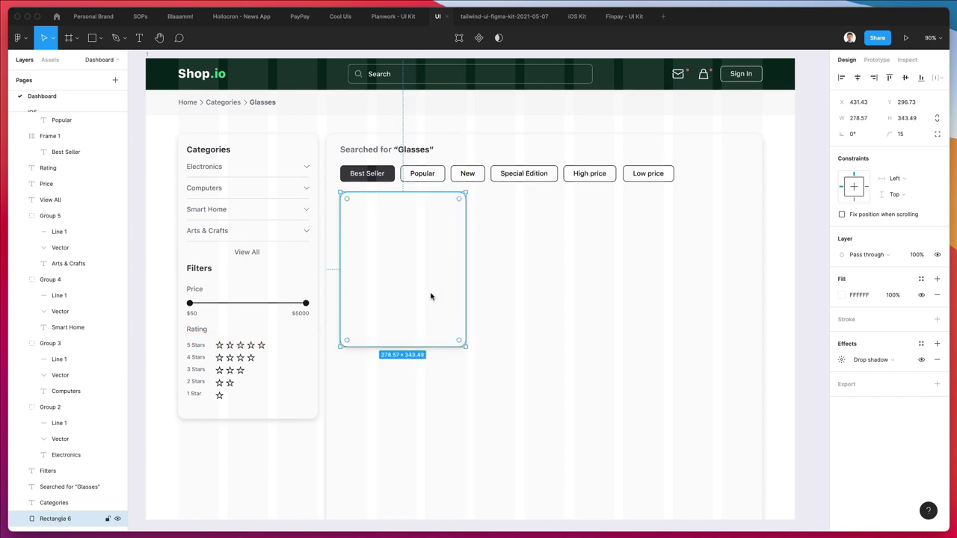
left_click_drag(433, 347, 436, 364)
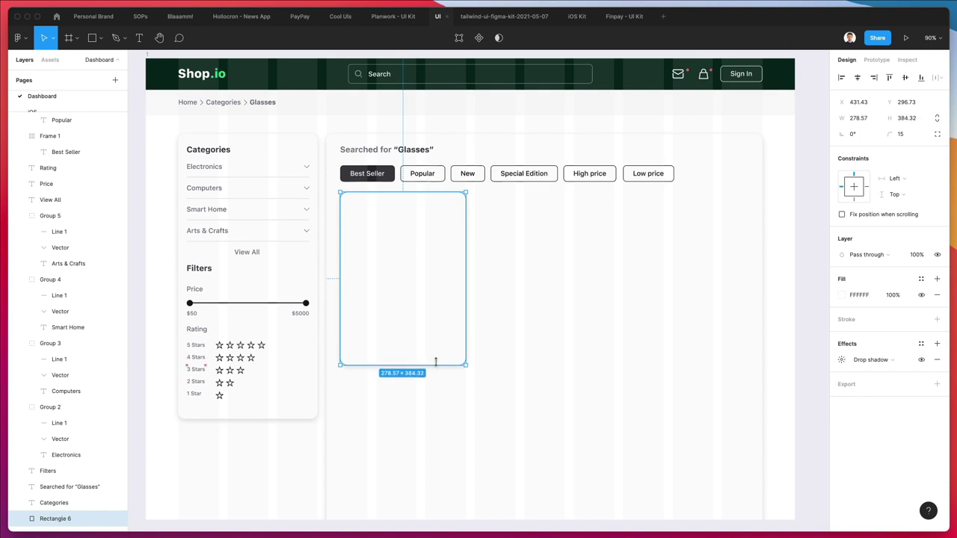
left_click_drag(465, 327, 451, 329)
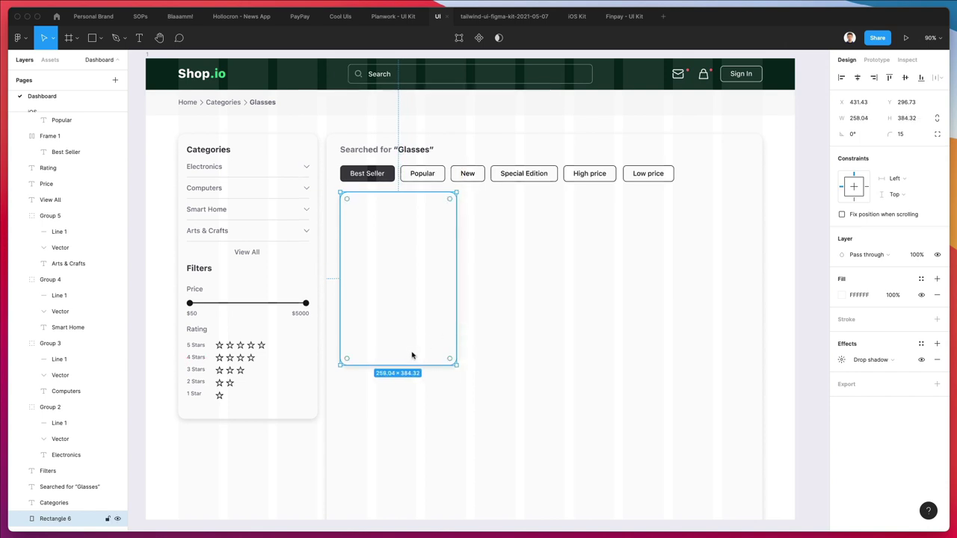
left_click_drag(412, 364, 412, 352)
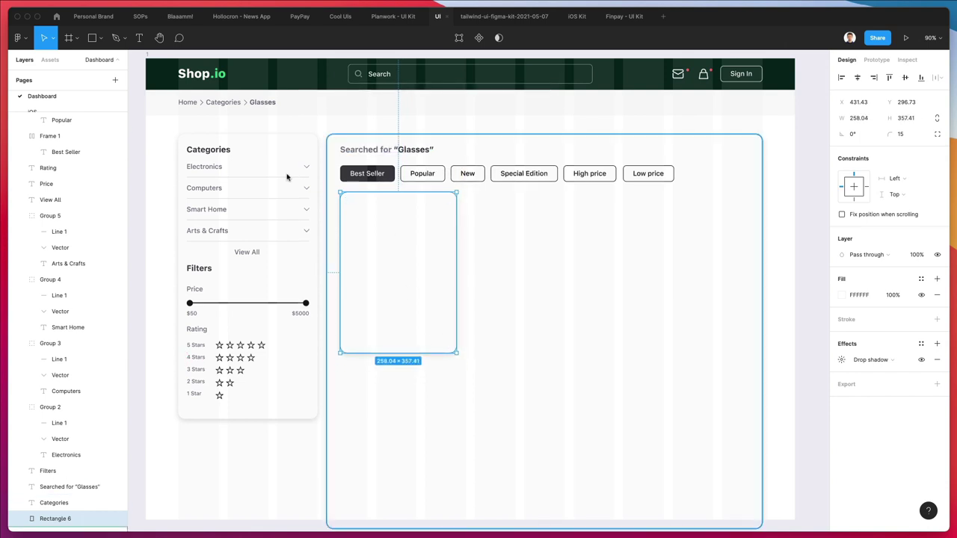
- Paste a copy of the Electronics label inside the product card
left_click(205, 167)
left_click(398, 208)
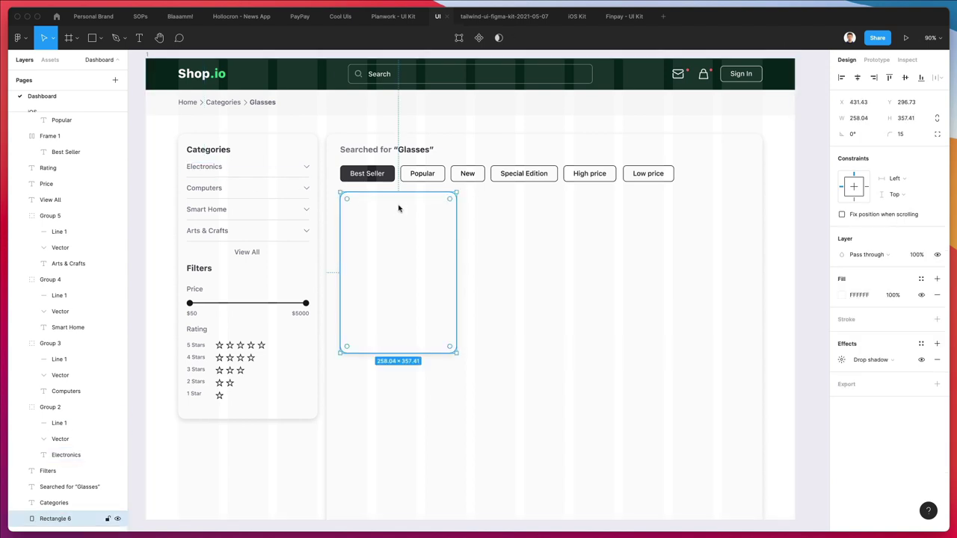
scroll(399, 208, "up", 1)
type("Electronics")
left_click_drag(397, 207, 402, 319)
- Retitle the pasted label 'Model 01' and duplicate it just below
double_click(401, 317)
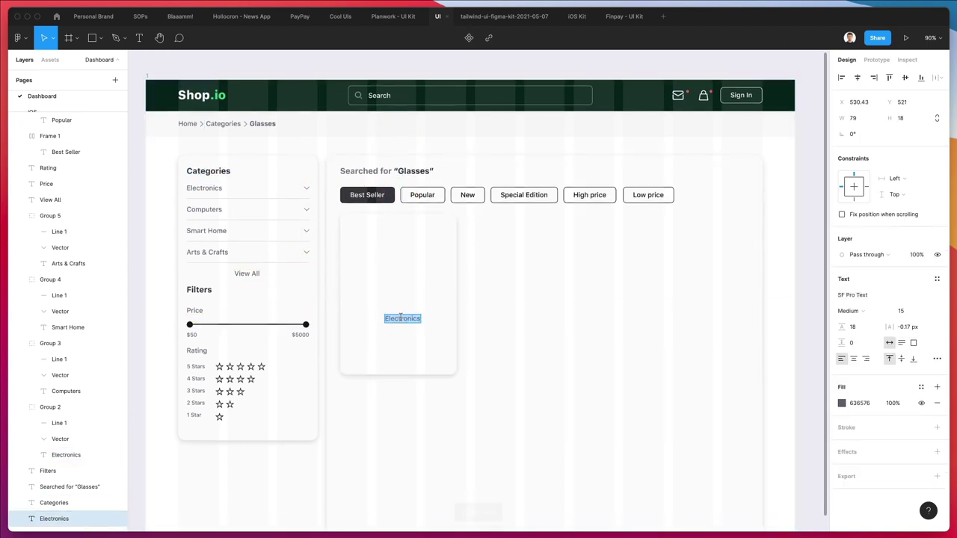
type("Model 01")
key("Escape")
left_click_drag(401, 320, 404, 352)
- Make the copy a semibold 2A2A32 '$350.00' price and nudge both texts up
double_click(400, 346)
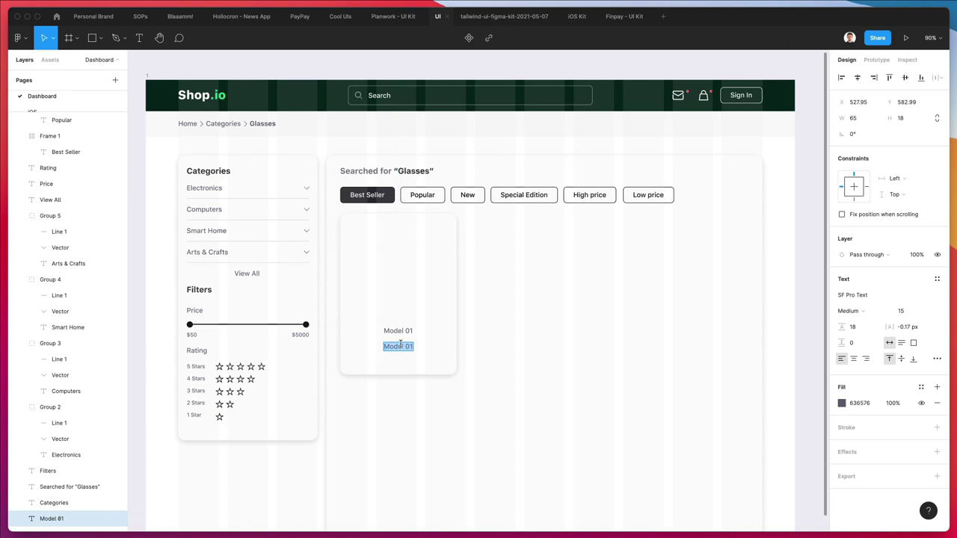
type("$350.00")
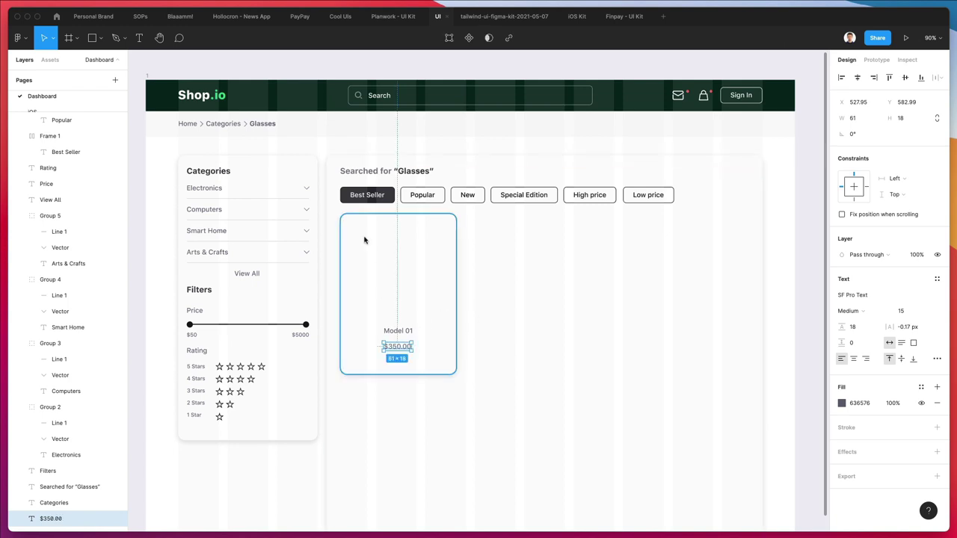
key("i")
left_click(782, 103)
left_click(856, 311)
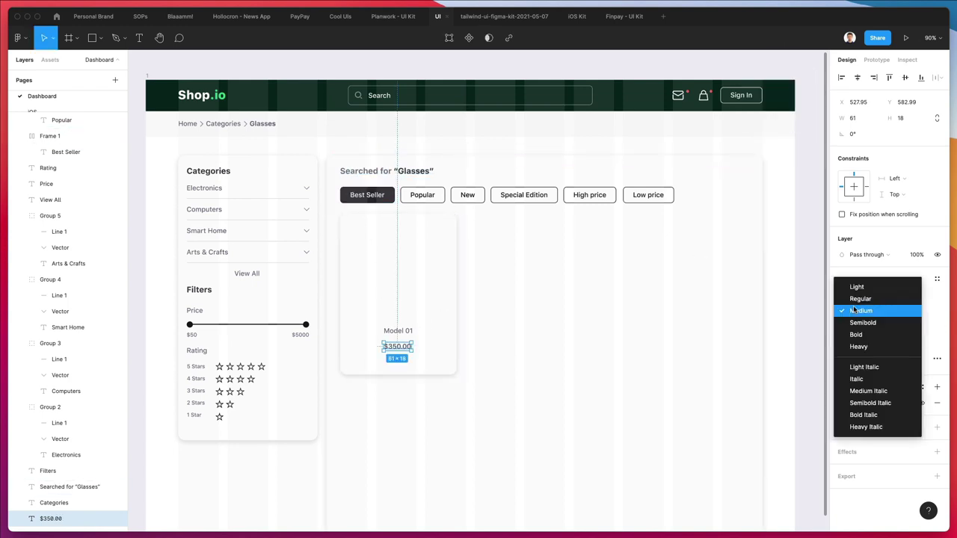
left_click(856, 321)
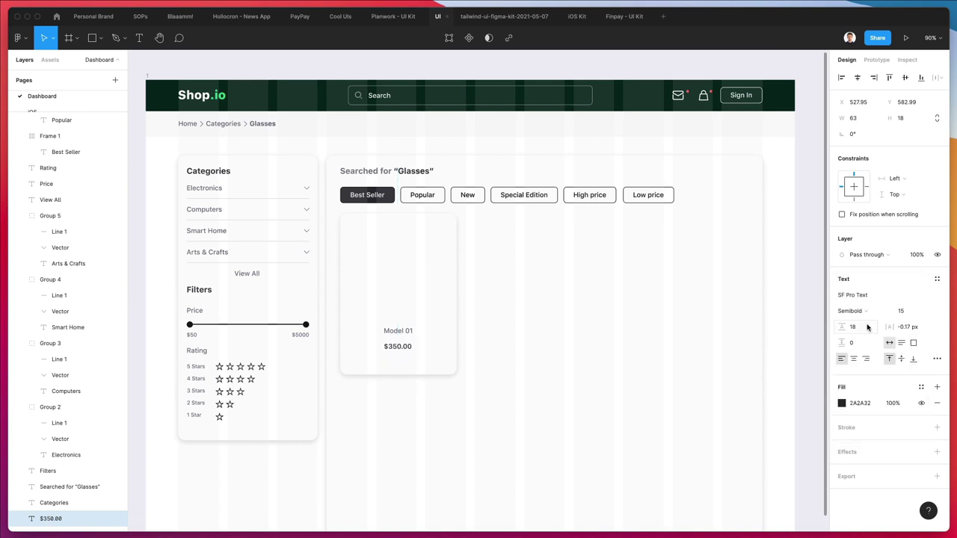
left_click(398, 333)
left_click(400, 346)
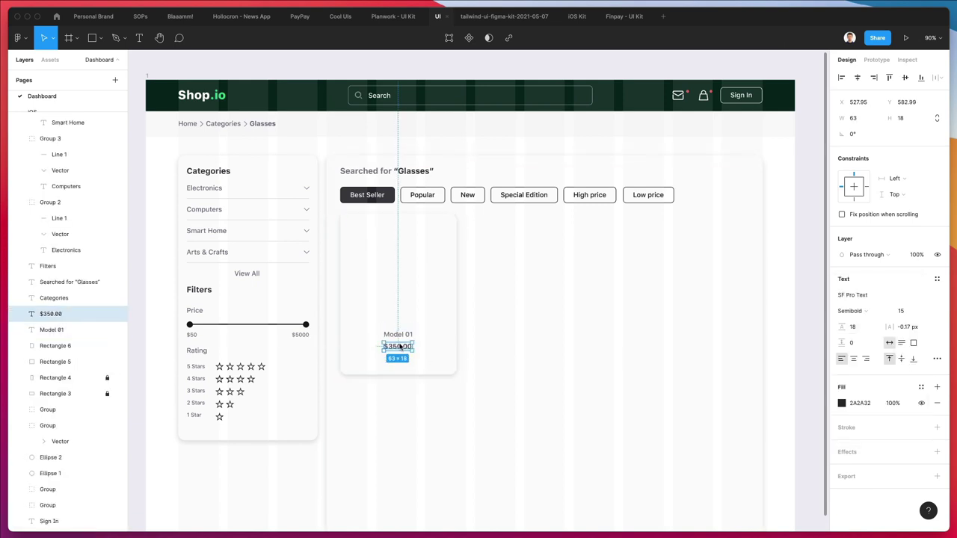
left_click(408, 336, "shift")
left_click_drag(409, 337, 409, 333)
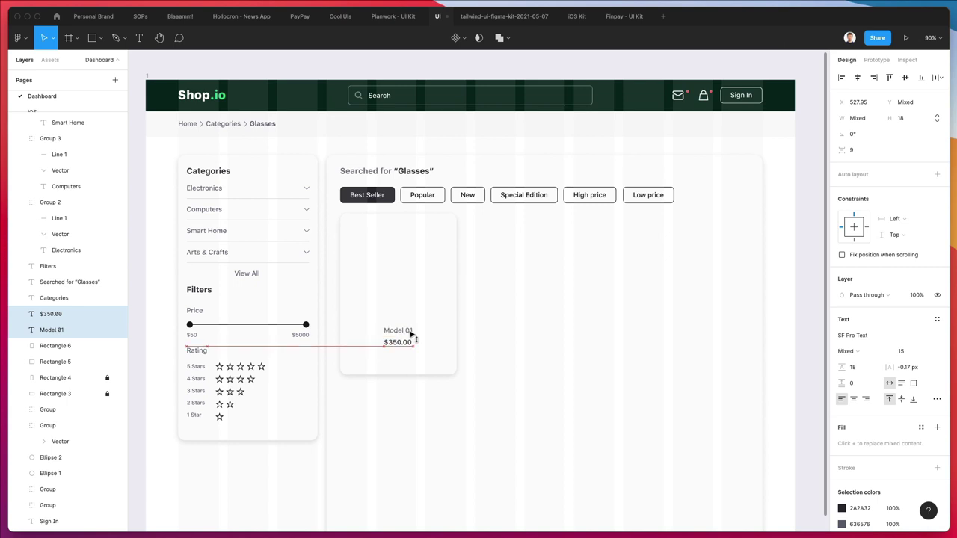
- Paste a card rectangle copy and shape it into a 40 × 40 fully rounded circle
left_click(434, 321)
key("ctrl+v")
left_click_drag(435, 215, 416, 303)
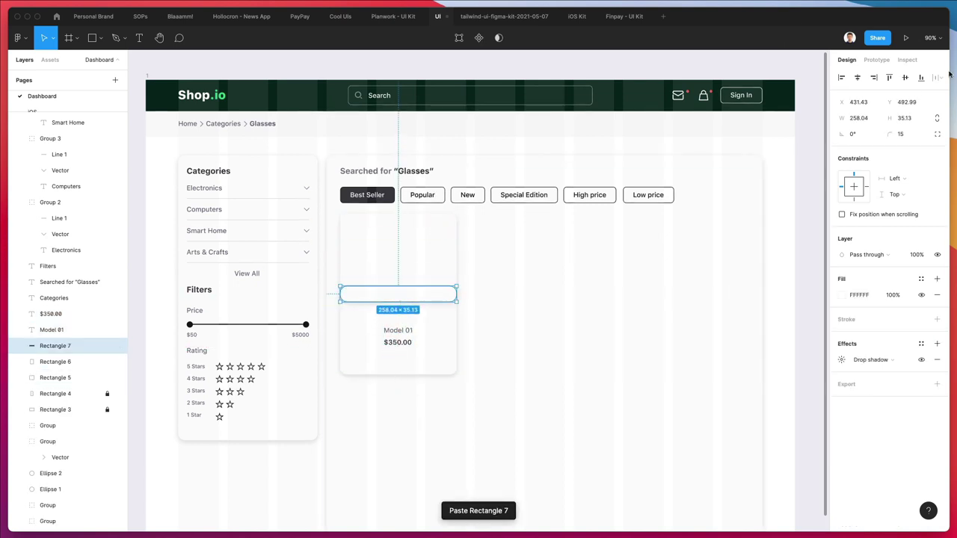
left_click(914, 118)
type("40")
left_click(859, 119)
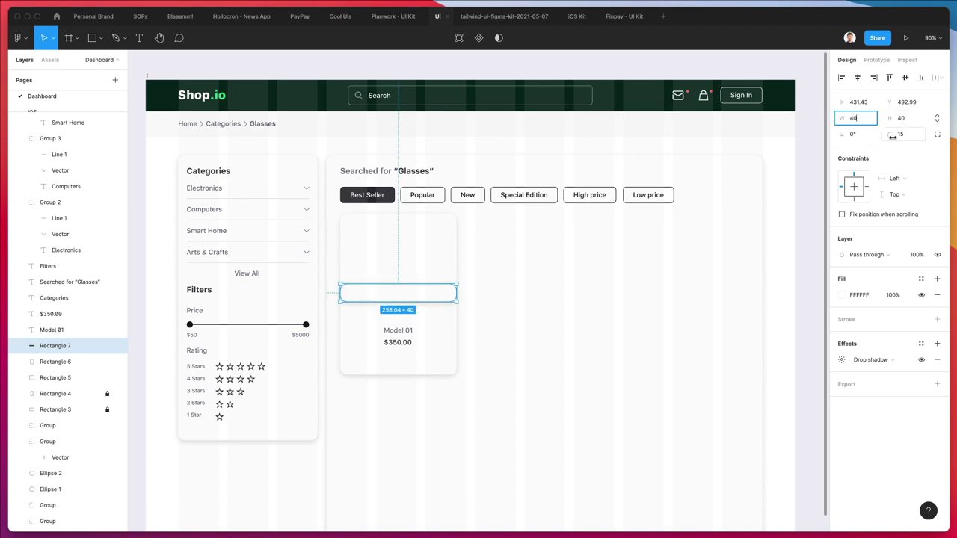
key("Return")
left_click_drag(889, 134, 912, 133)
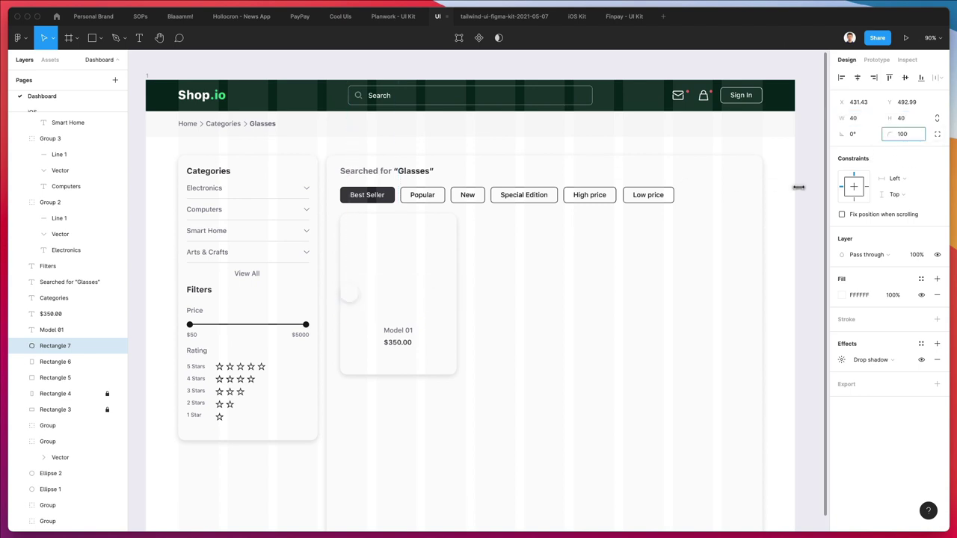
left_click_drag(798, 187, 799, 187)
- Move the circle onto the card's bottom edge and fill it green, 00D287
left_click_drag(349, 292, 401, 369)
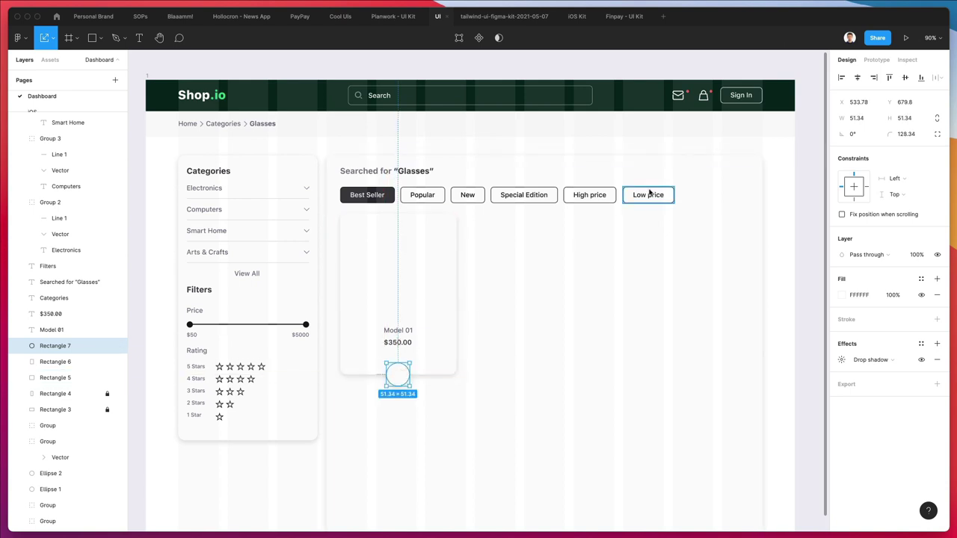
key("i")
left_click(781, 98)
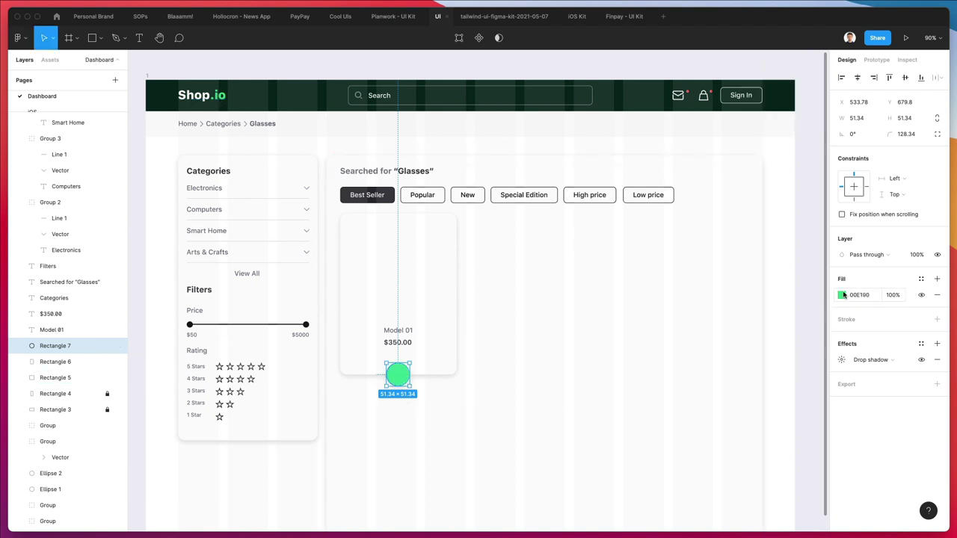
left_click(842, 294)
left_click_drag(826, 300, 835, 308)
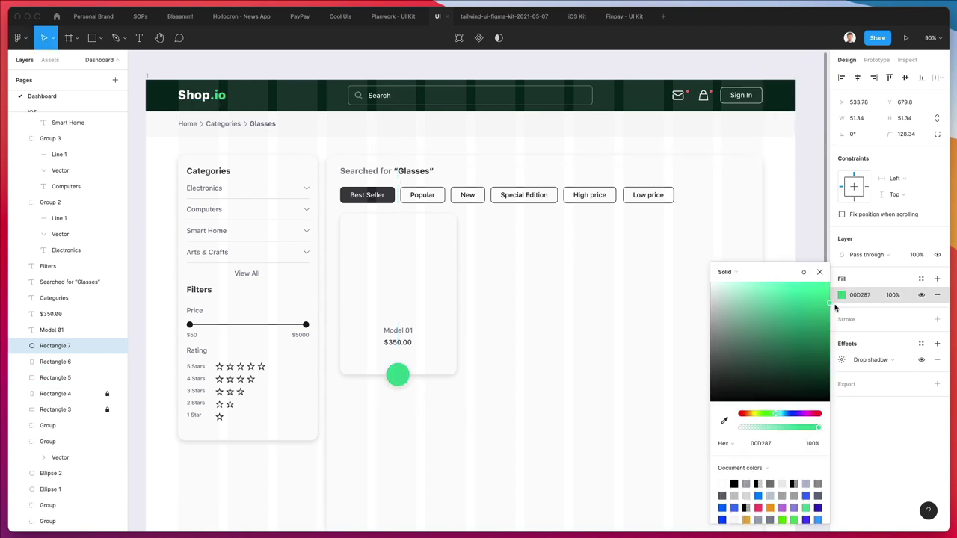
- Paste another card rectangle copy and size it as an image area at the card's top
left_click(444, 419)
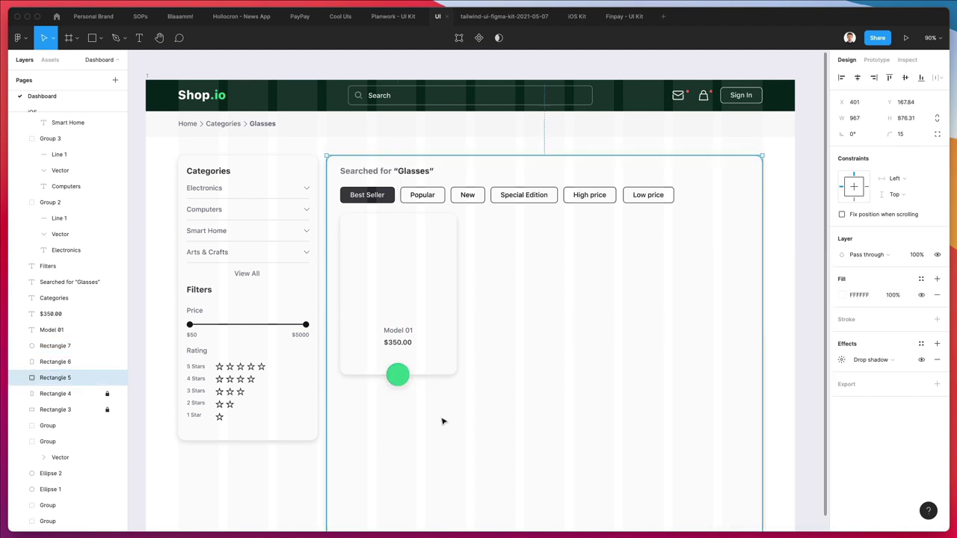
left_click(400, 298)
key("super+v")
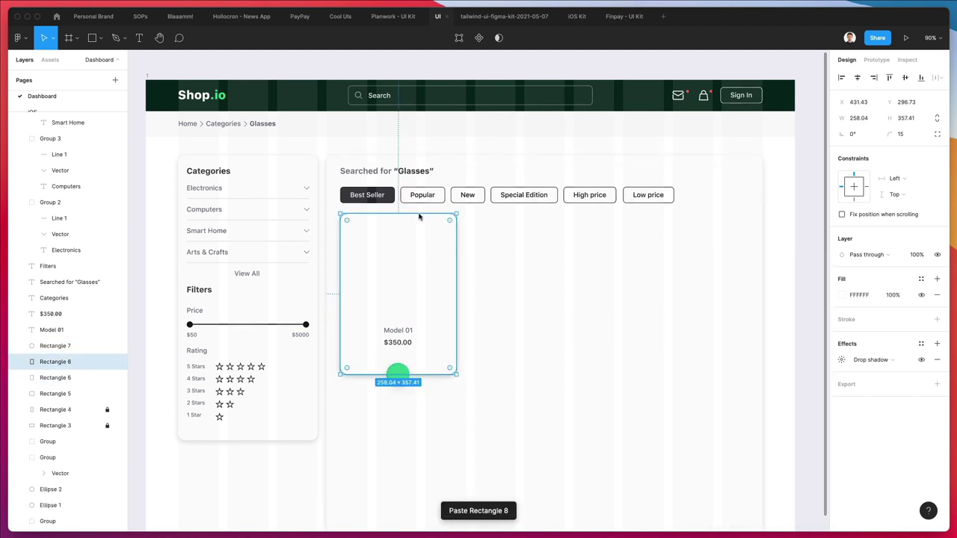
left_click_drag(419, 259, 419, 254)
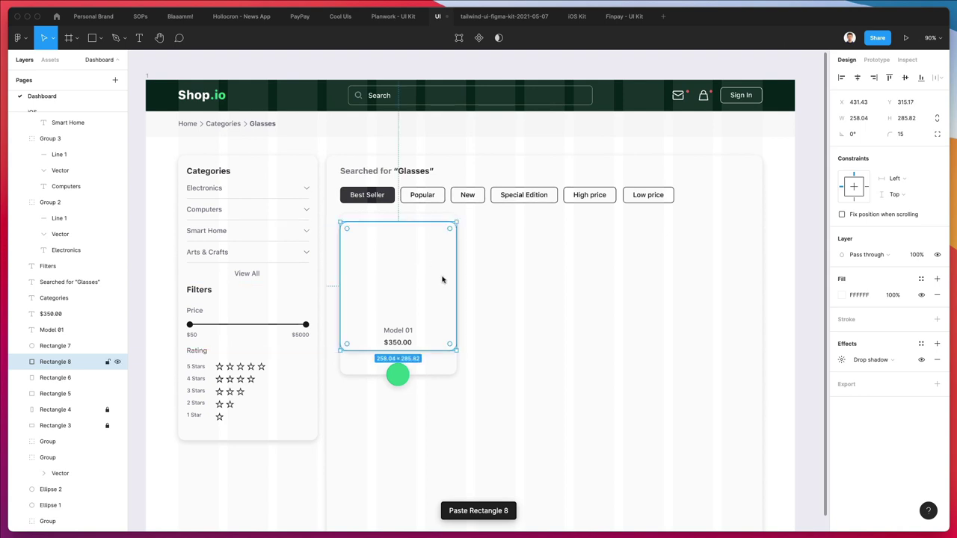
left_click_drag(414, 345, 414, 315)
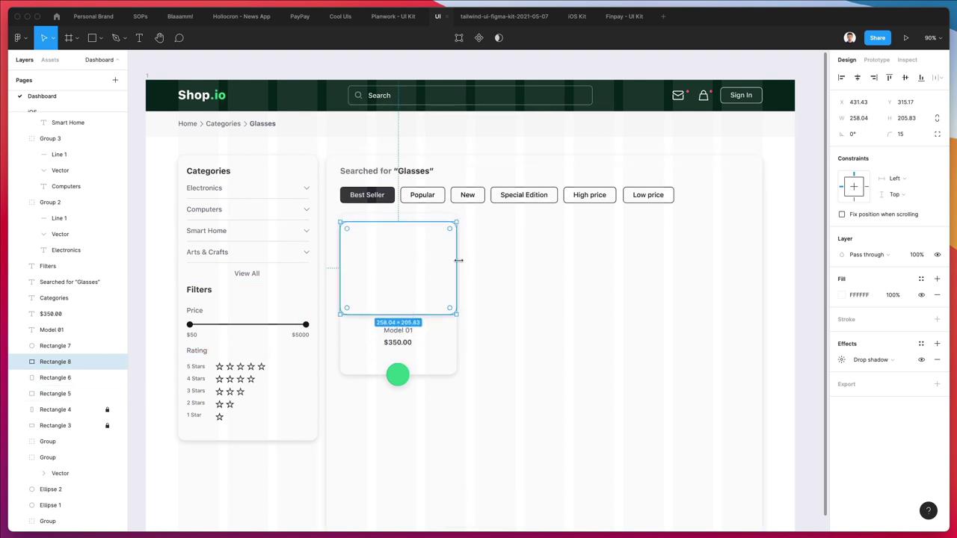
left_click_drag(457, 261, 440, 261)
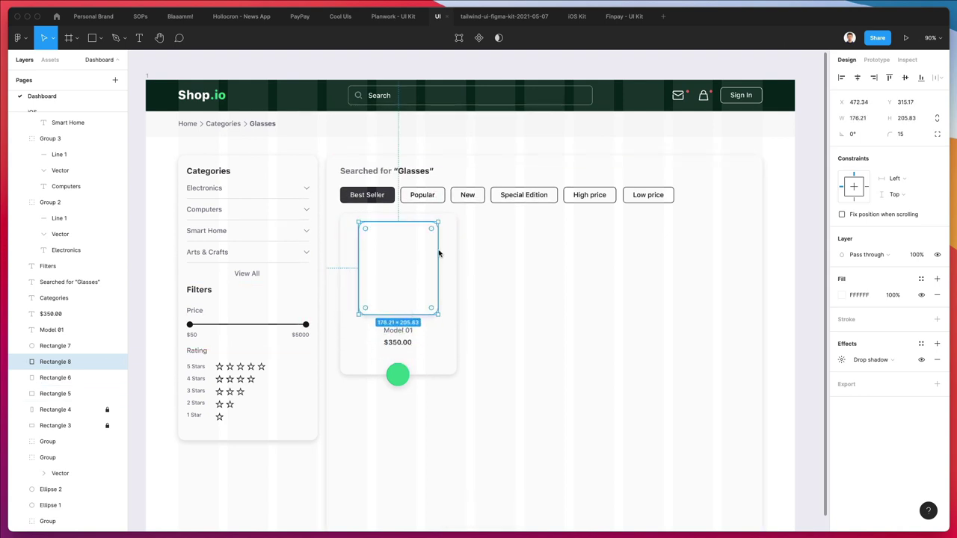
- Fill the image placeholder with light grey F5F5F5 instead of green
key("i")
left_click(397, 374)
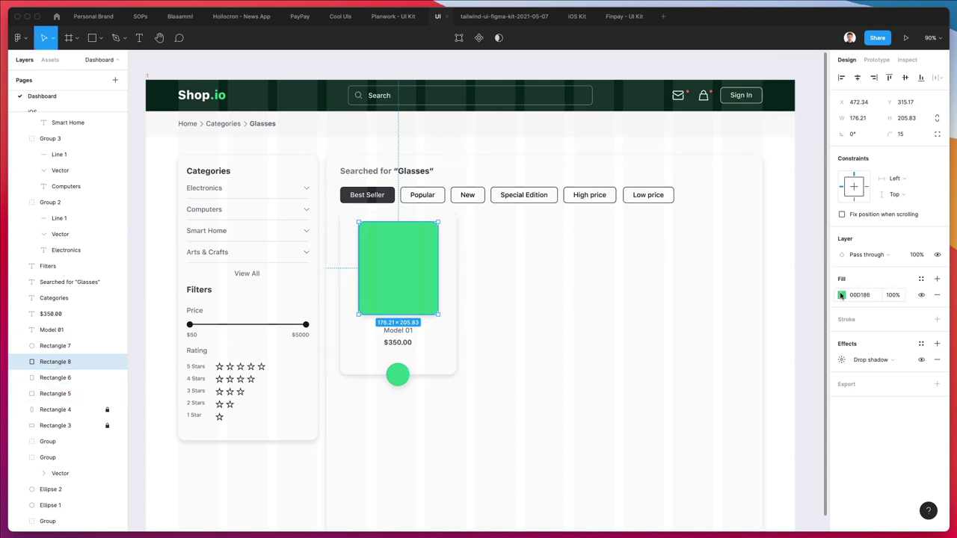
left_click(841, 296)
left_click_drag(711, 285, 711, 289)
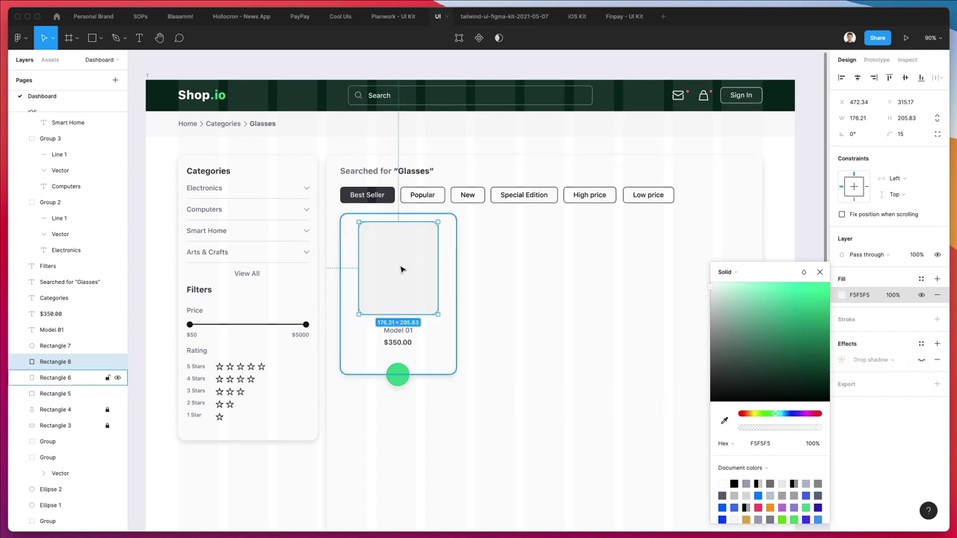
left_click(398, 374)
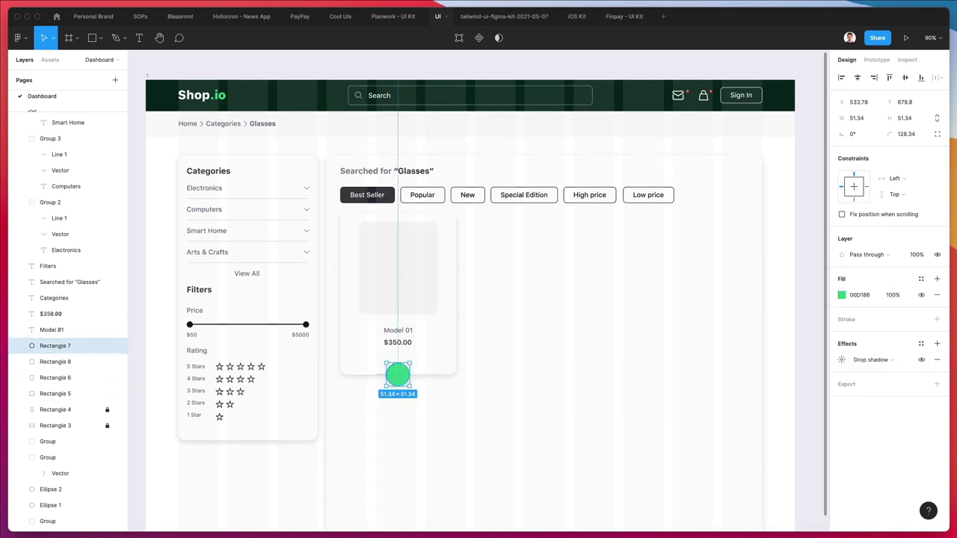
- Search Nucleo for 'plus' and drop the plain plus icon onto the green circle, undoing a misplaced drop
key("alt+super+n")
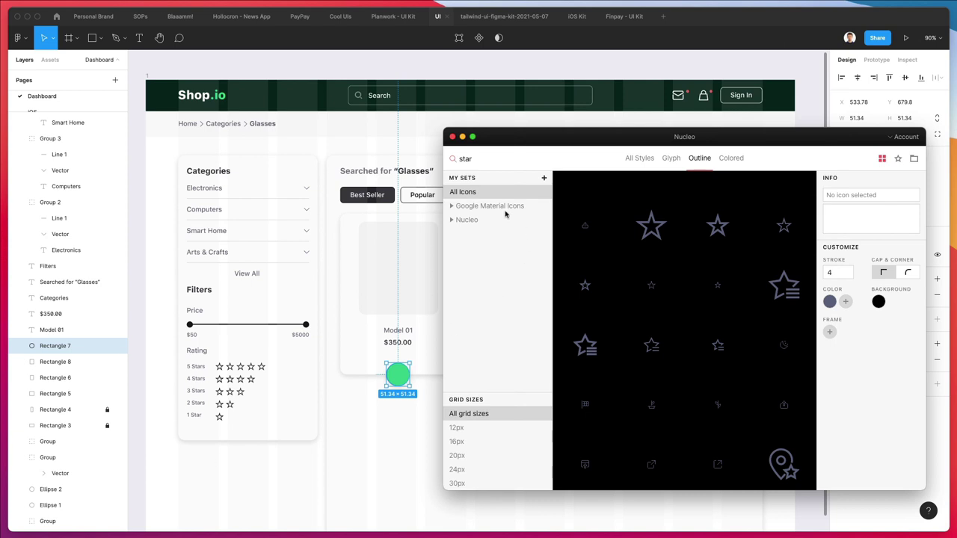
type("plus")
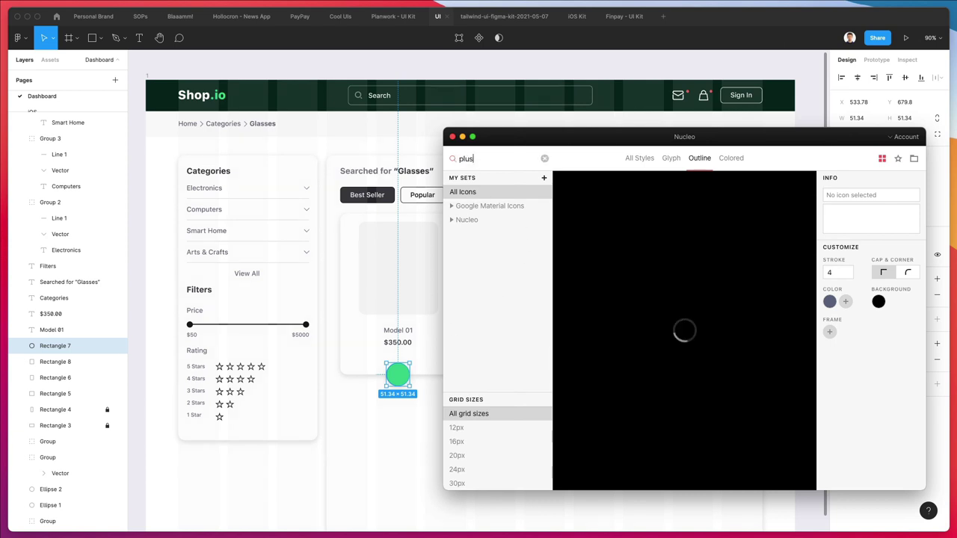
scroll(305, 188, "right", 3)
scroll(672, 232, "down", 3)
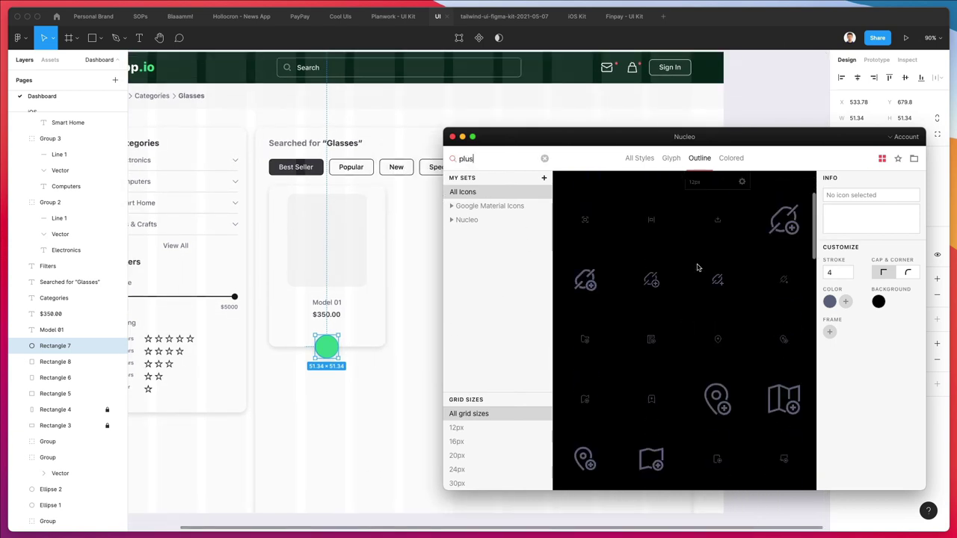
left_click_drag(721, 407, 326, 346)
scroll(326, 346, "up", 8)
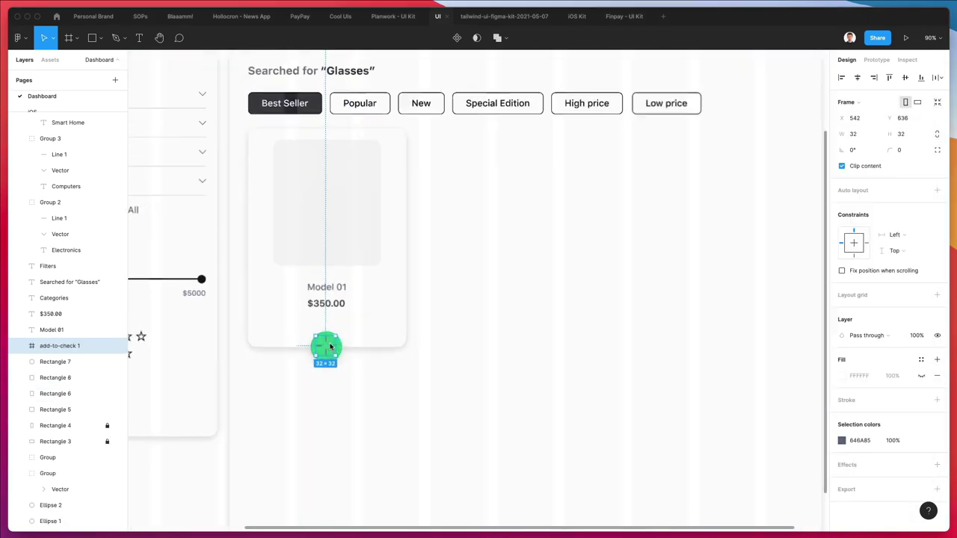
key("ctrl+z")
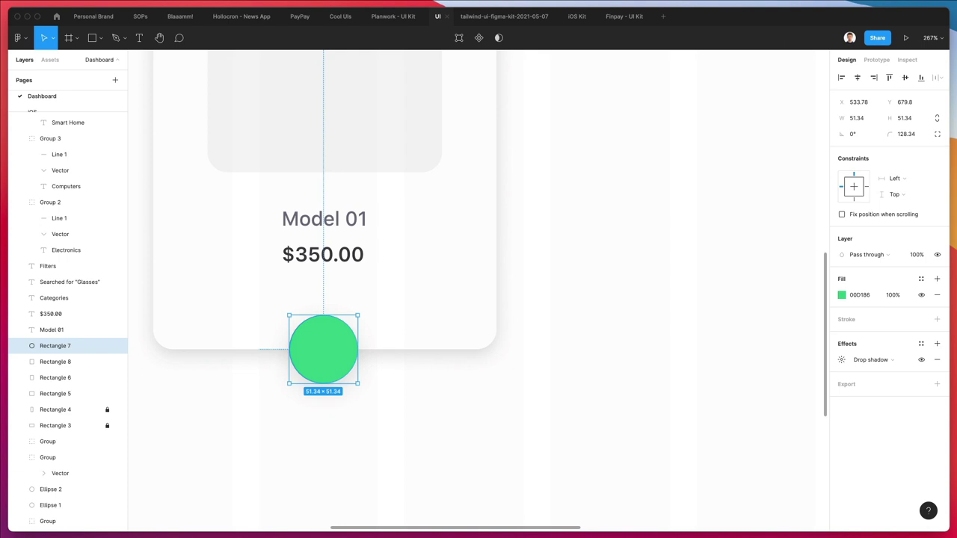
key("super+shift+space")
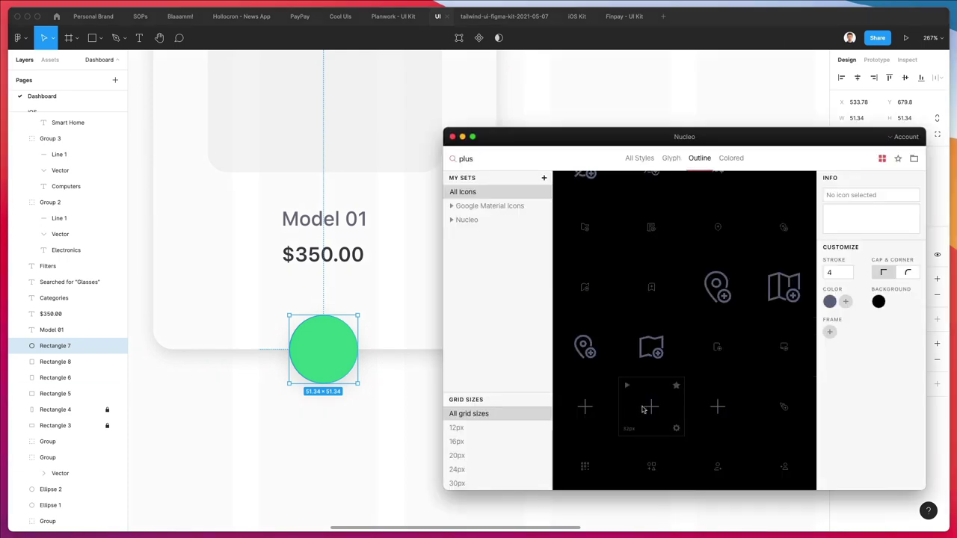
left_click_drag(643, 409, 323, 349)
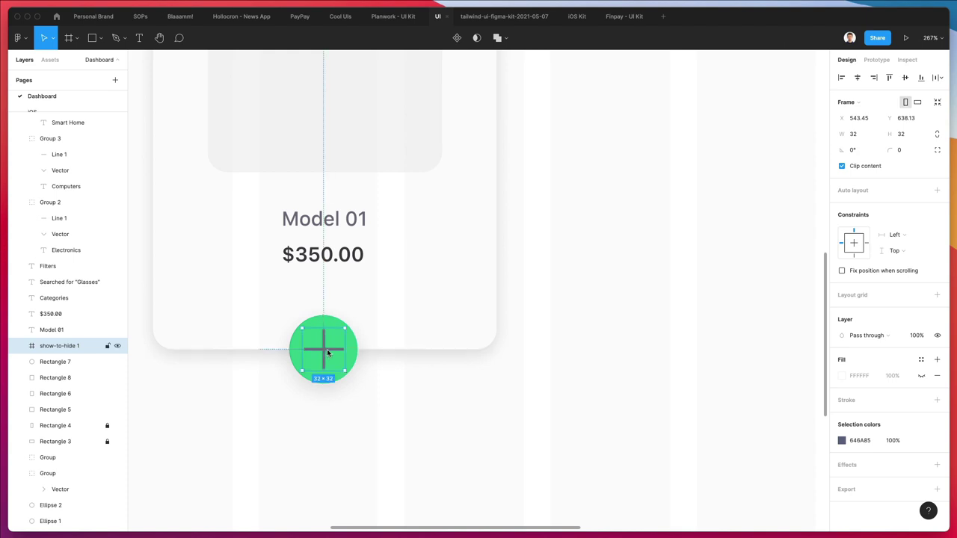
- Ungroup the plus icon and scale it to 19.61×19.61 with a 2 px stroke
key("super+shift+g")
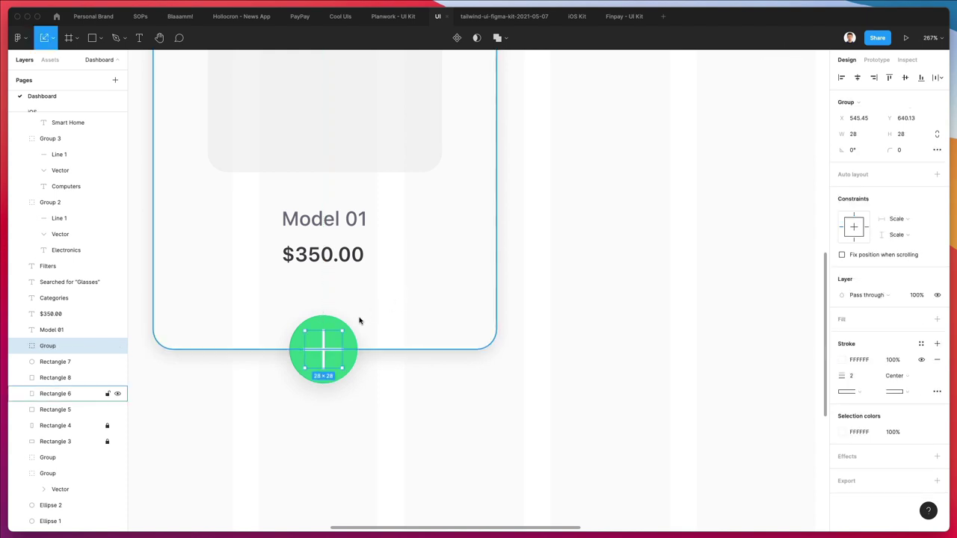
left_click_drag(341, 332, 337, 336)
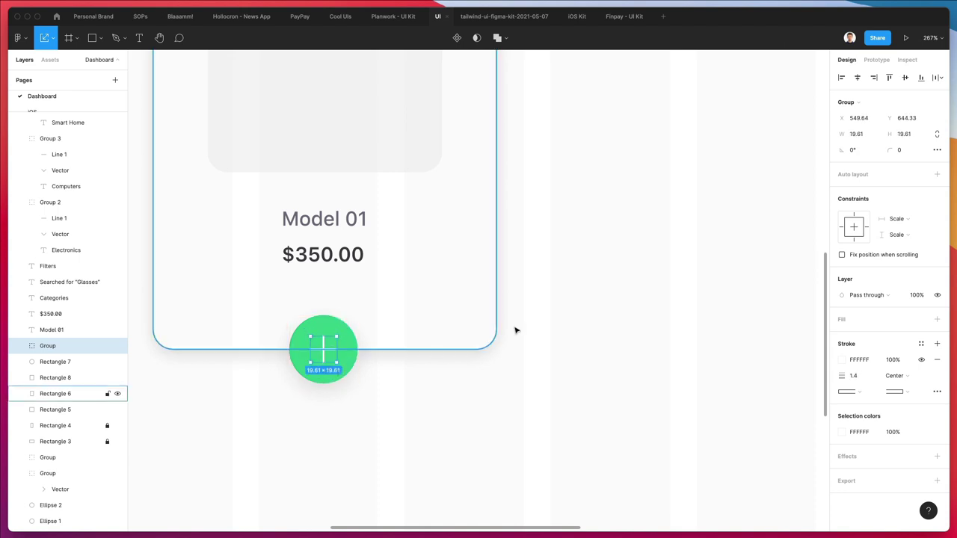
left_click(852, 376)
type("2")
key("Return")
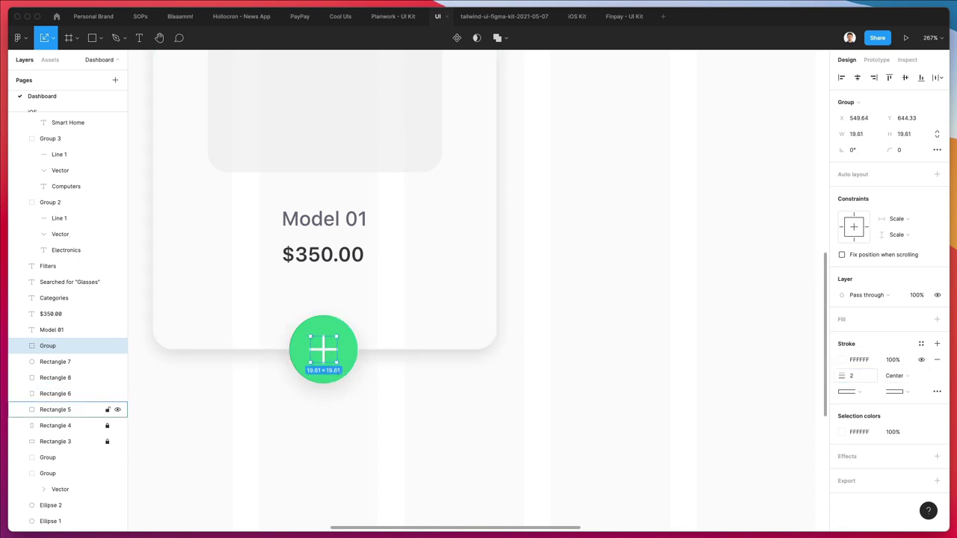
- Deselect the plus icon and select the Best Seller button
scroll(489, 342, "down", 3)
left_click(542, 351)
scroll(542, 352, "down", 2)
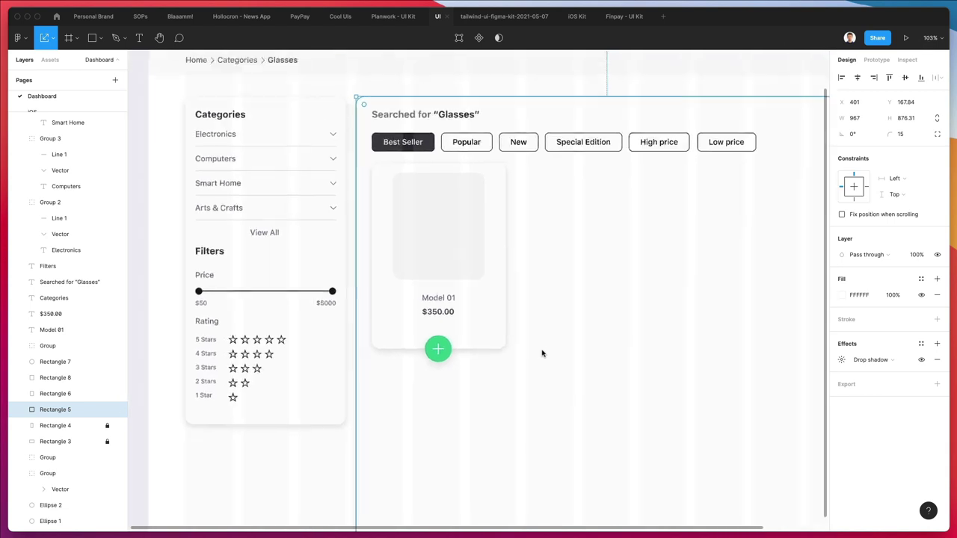
scroll(542, 229, "up", 1)
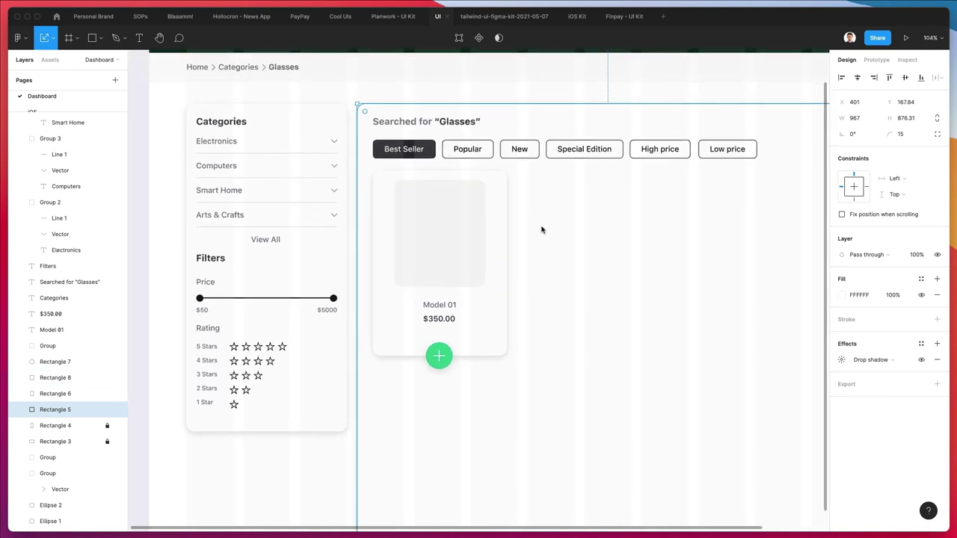
scroll(516, 222, "up", 2)
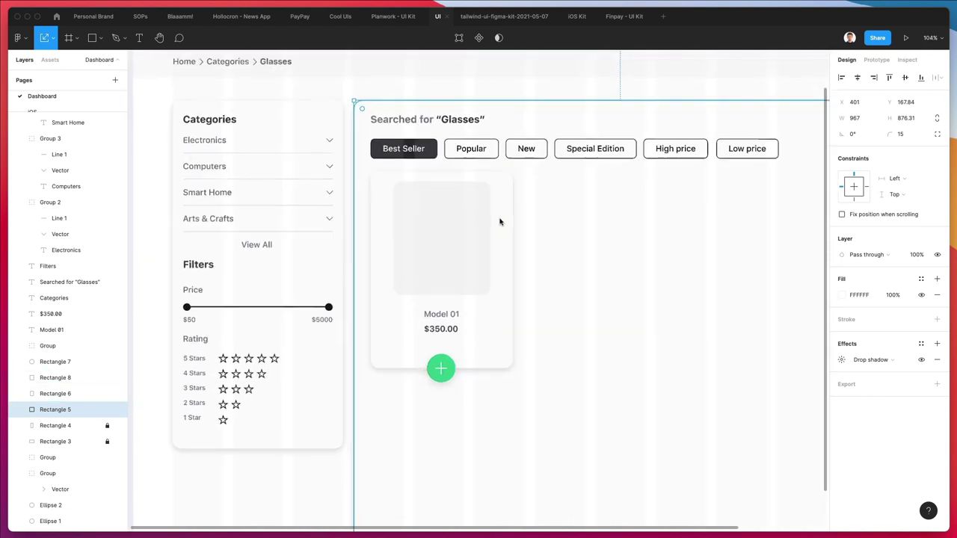
left_click(404, 148)
- Duplicate the Popular button below the row, then undo that copy
left_click(474, 149)
mouse_move(474, 149)
left_mouse_down()
mouse_move(444, 169)
mouse_move(404, 148)
mouse_move(396, 176)
mouse_move(410, 193)
mouse_move(421, 187)
mouse_move(400, 192)
left_mouse_up()
key("ctrl+z")
- Relabel the copied Best Seller tag as 50% and narrow the tag to 45 wide
double_click(395, 186)
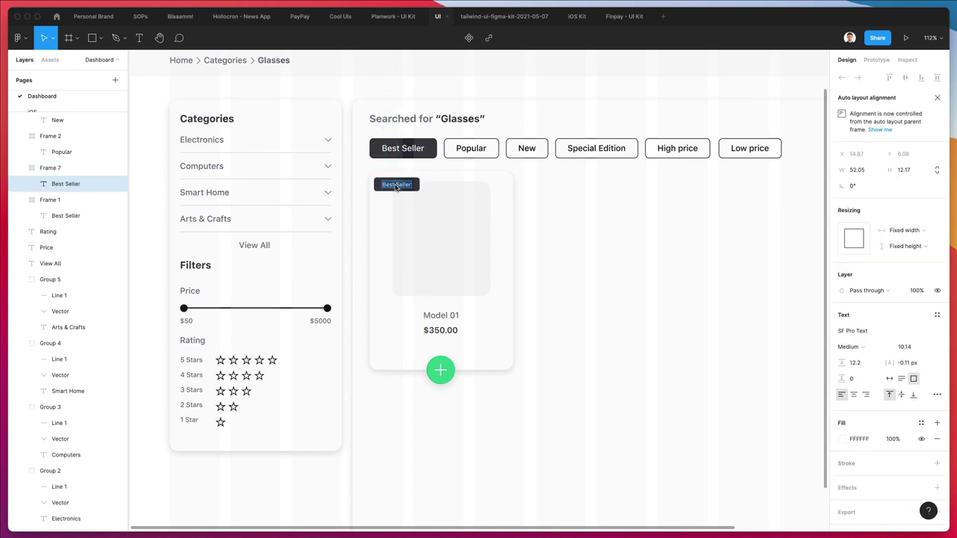
type("50")
key("Escape")
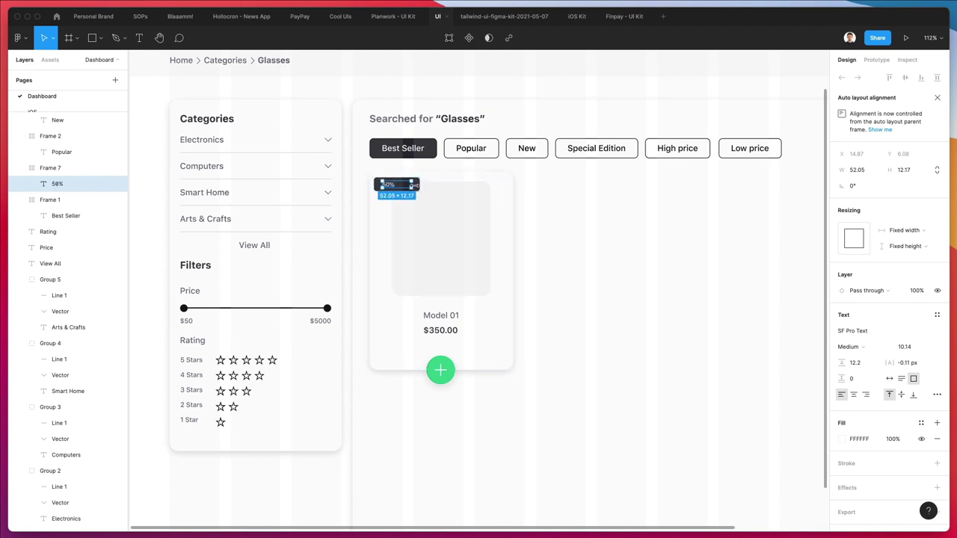
left_click_drag(419, 185, 400, 185)
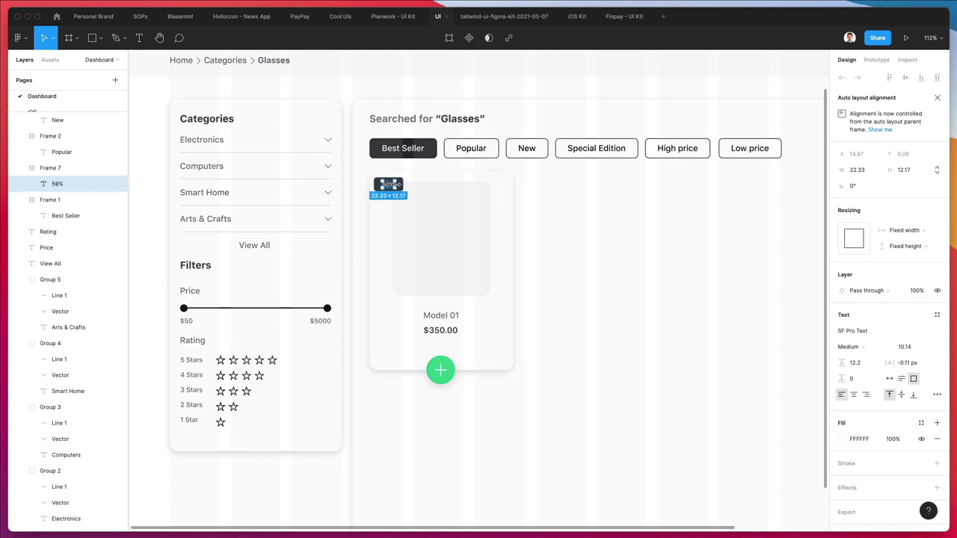
left_click(388, 183)
left_click(394, 184)
scroll(396, 184, "up", 5)
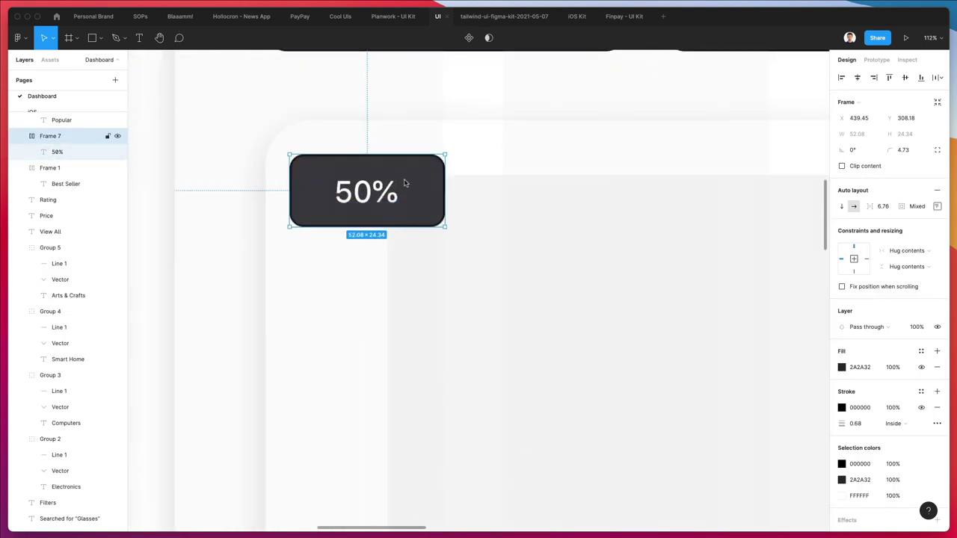
left_click_drag(445, 186, 439, 189)
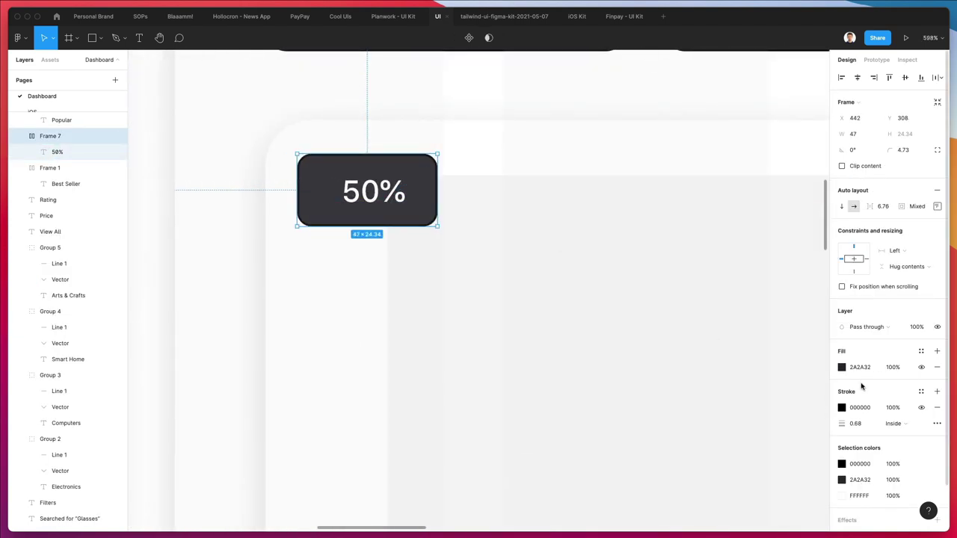
- Remove the tag's black outline and change its fill to pink DF0050
left_click(937, 407)
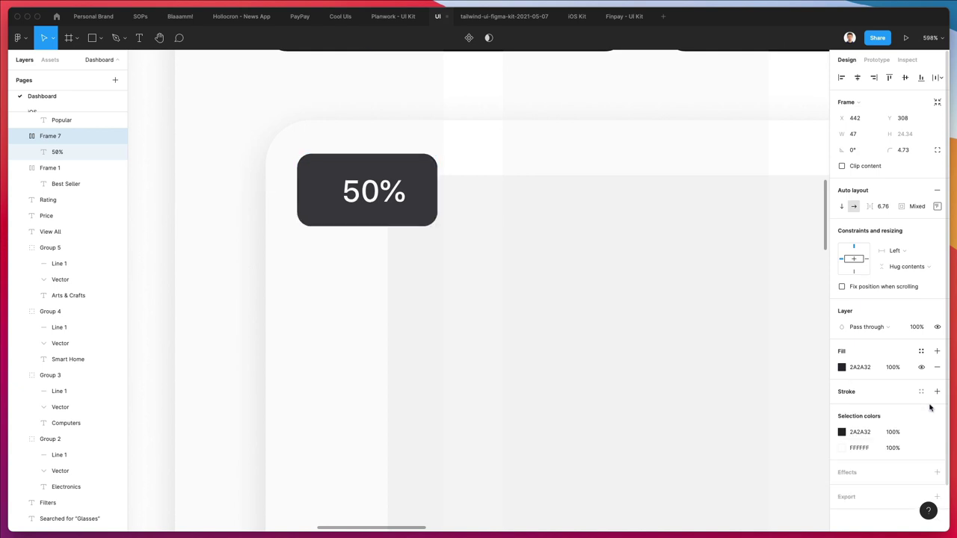
left_click(842, 367)
left_click_drag(776, 411, 746, 414)
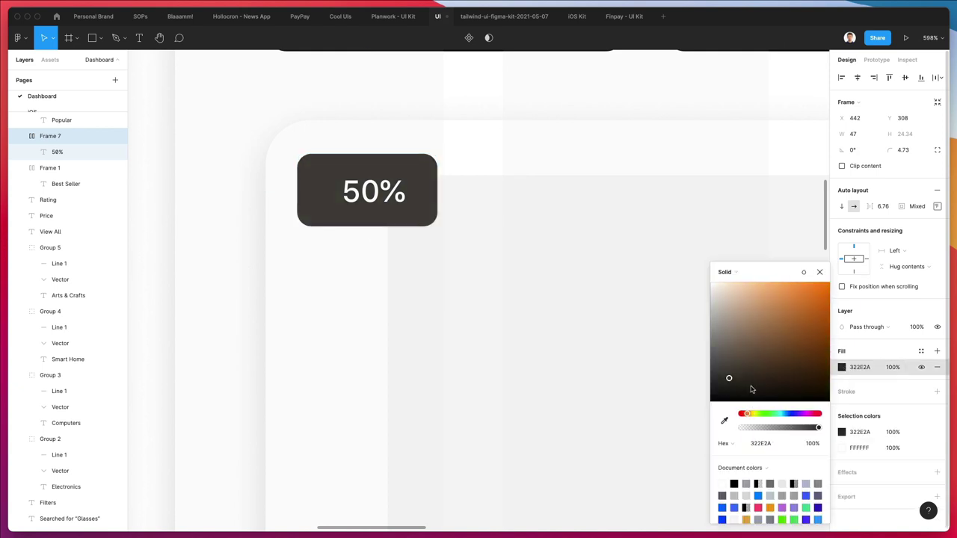
left_click(829, 319)
left_click_drag(839, 323, 849, 301)
left_click_drag(747, 411, 744, 415)
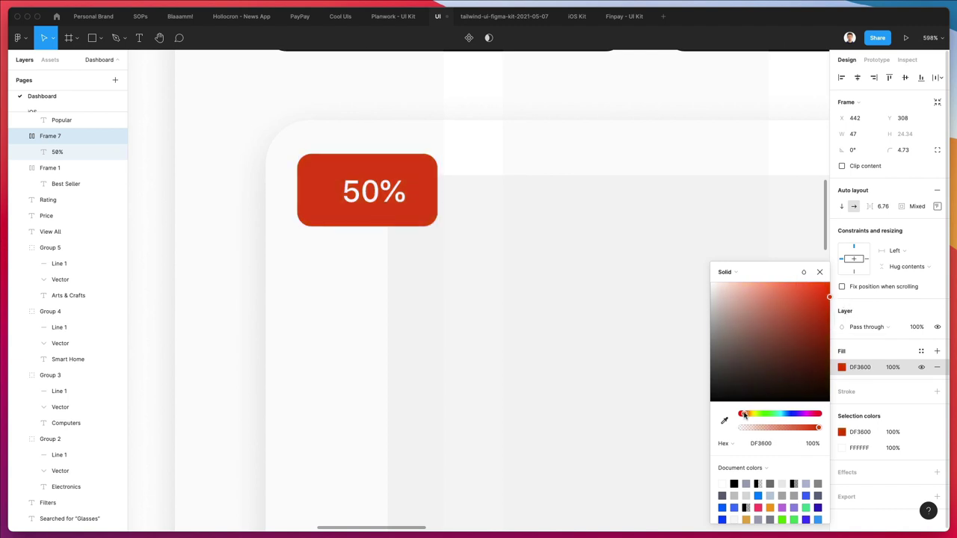
scroll(357, 274, "down", 6)
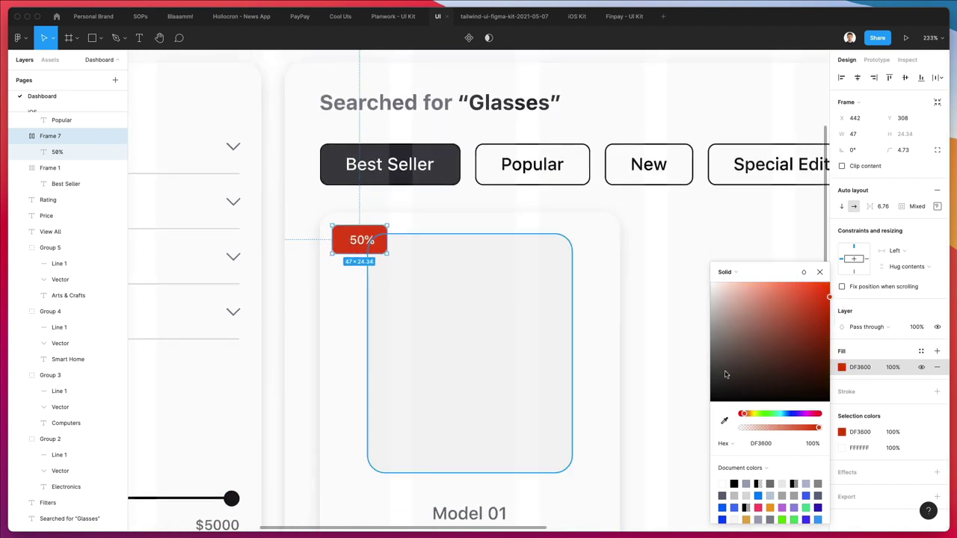
left_click_drag(745, 415, 821, 422)
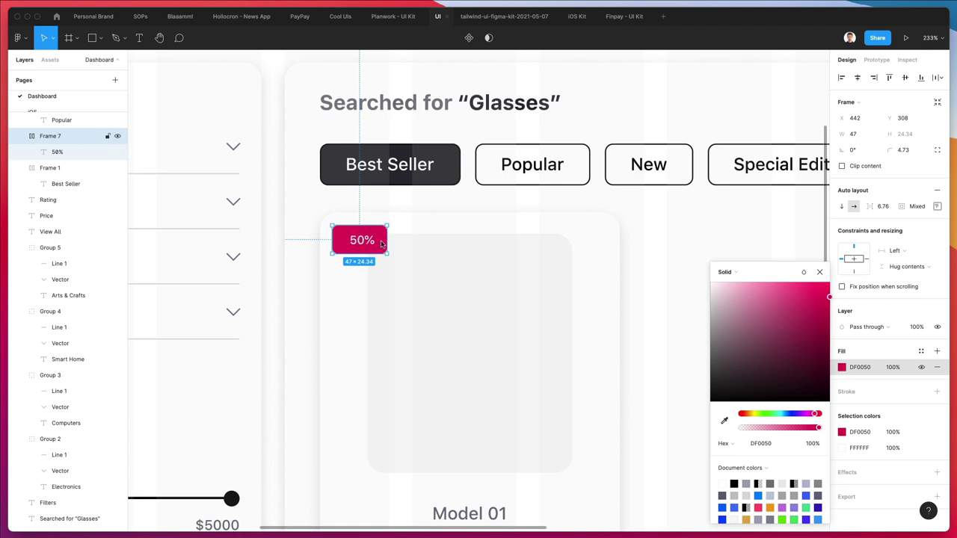
- Narrow the pink badge and remove auto layout from its frame, keeping the 50% text framed
left_click_drag(388, 241, 375, 241)
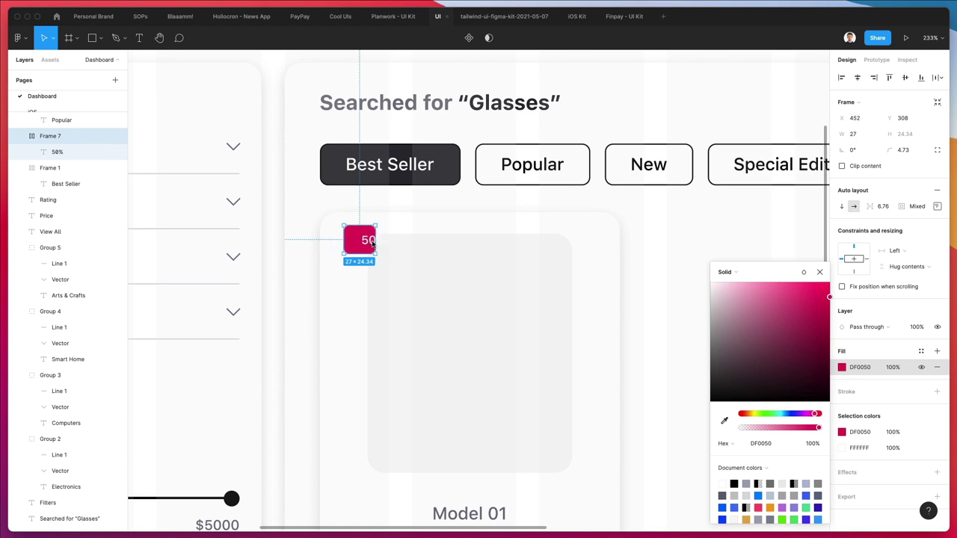
double_click(367, 240)
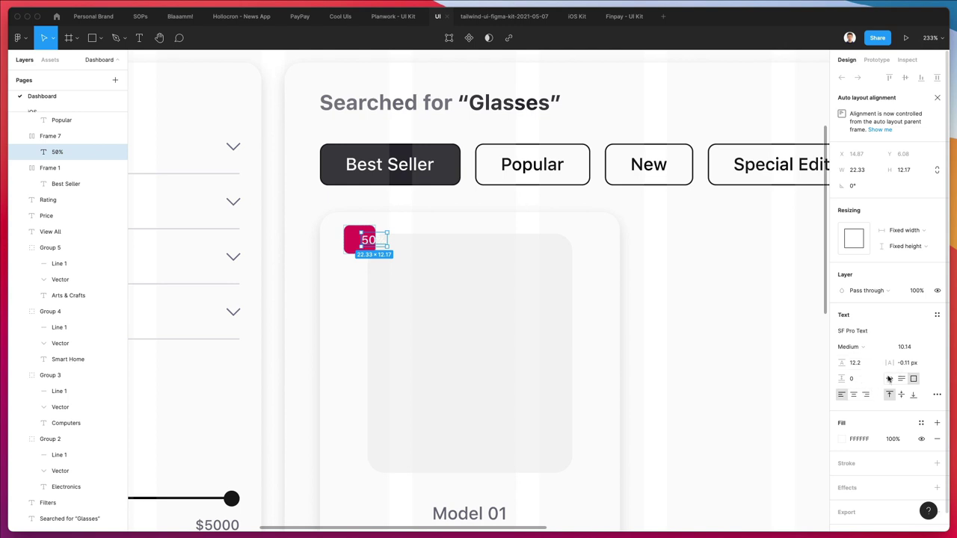
left_click(388, 236)
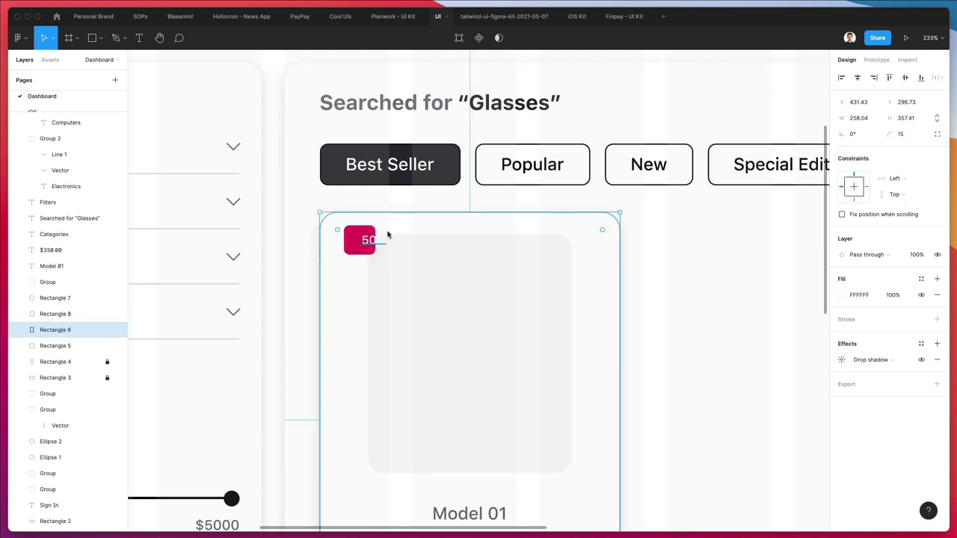
left_click(370, 236)
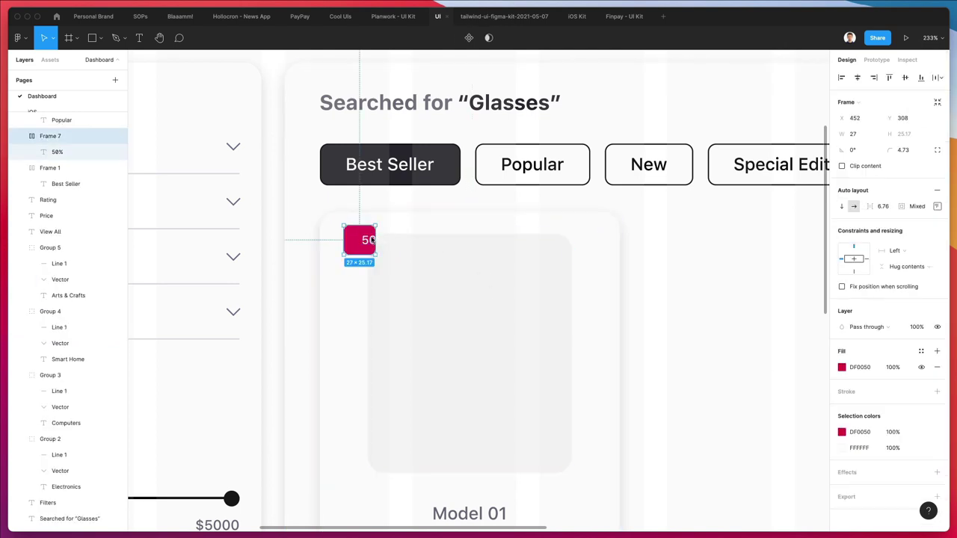
double_click(370, 239)
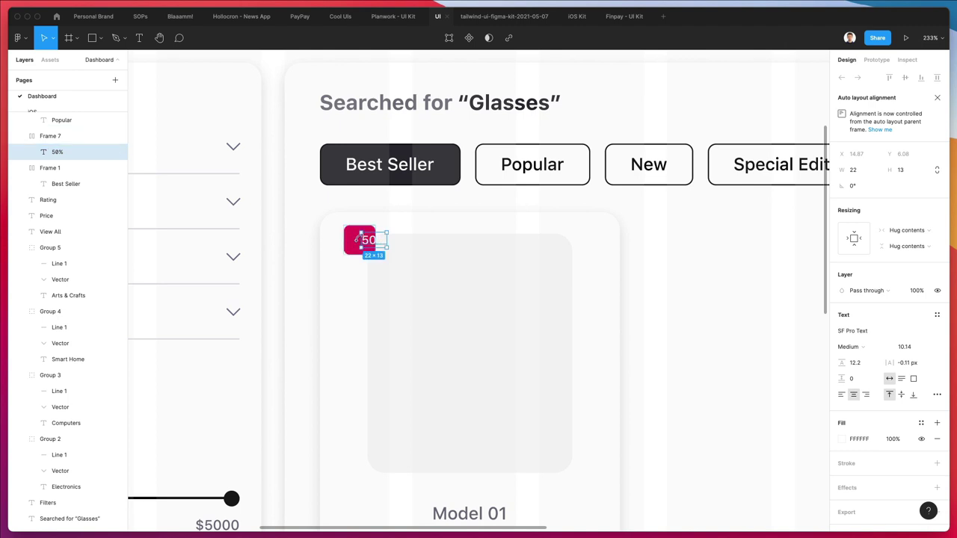
left_click(54, 138)
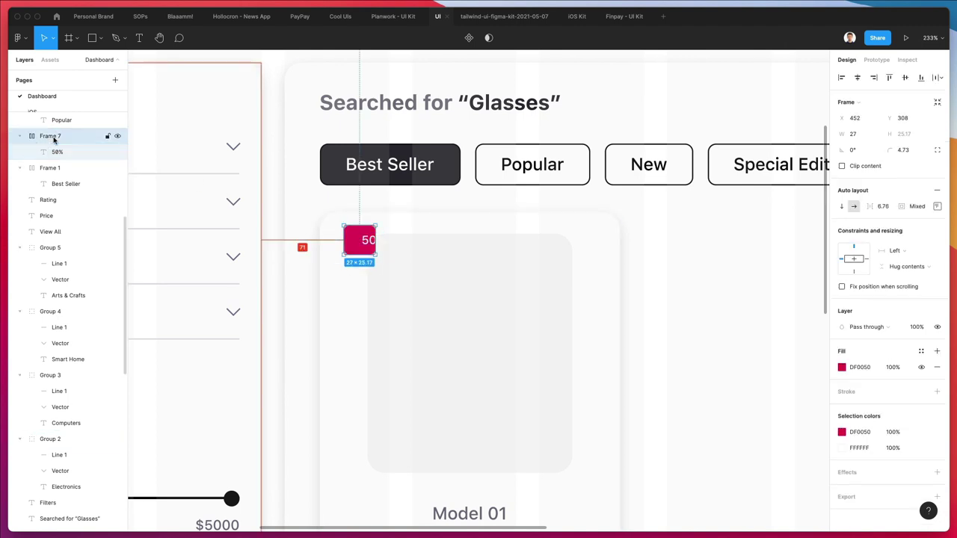
key("shift+alt+a")
key("super+shift+g")
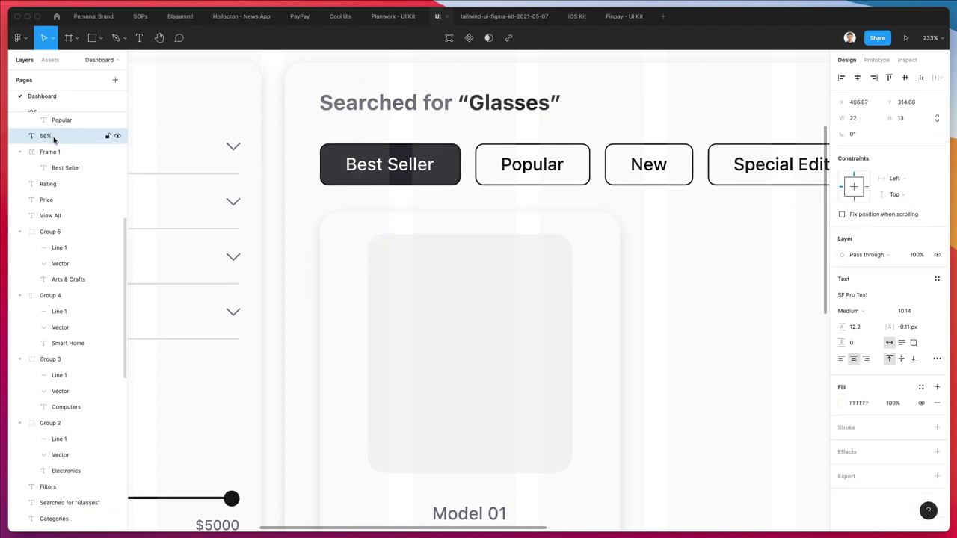
key("super+z")
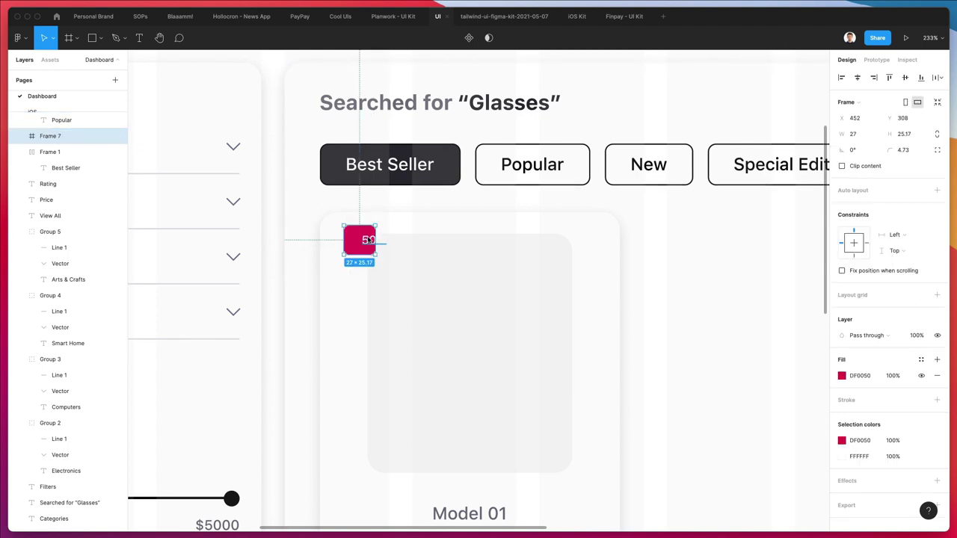
double_click(369, 239)
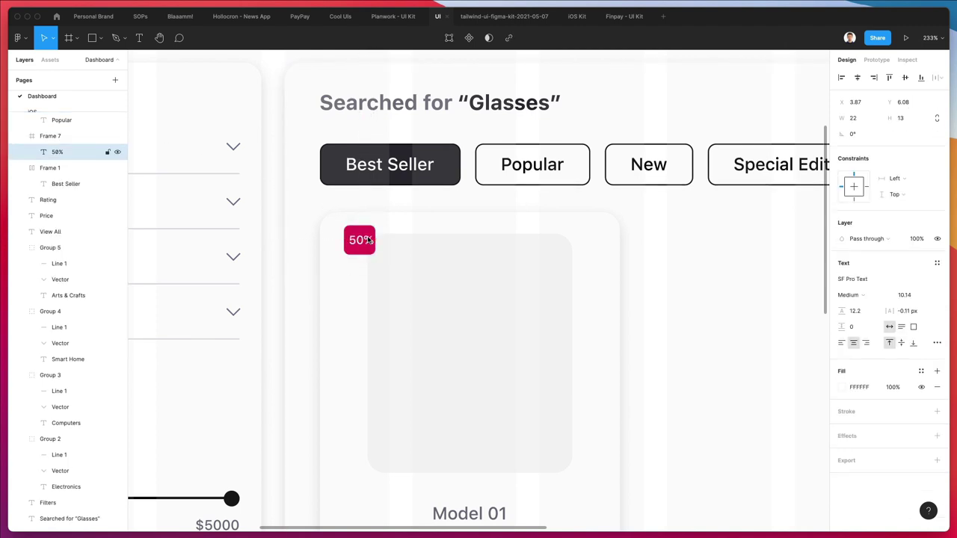
scroll(369, 240, "up", 5)
key("Escape")
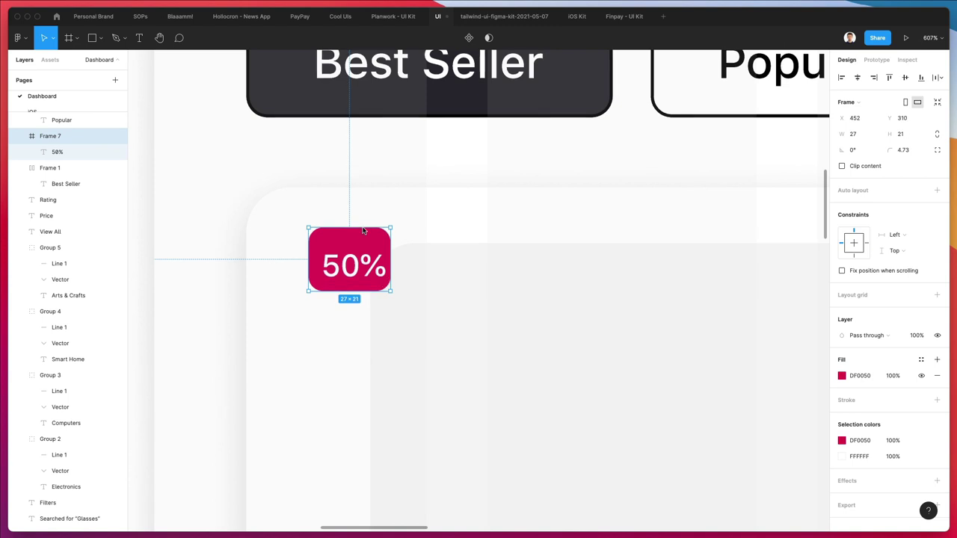
- Widen the pink badge frame to W 29
left_click_drag(388, 248, 410, 262)
scroll(393, 250, "down", 5)
left_click(395, 258)
scroll(389, 258, "down", 5)
left_click(407, 263)
left_click(603, 281)
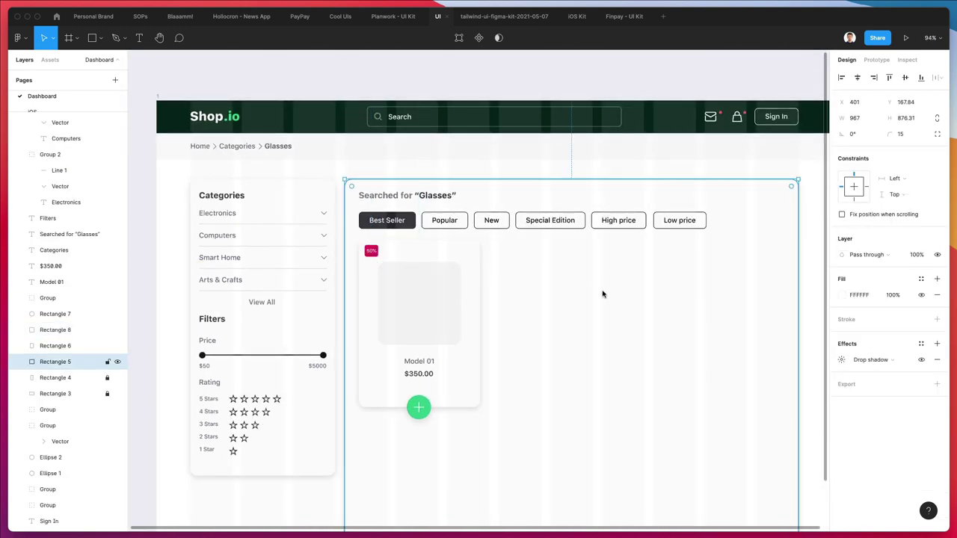
- Group the plus icon with the green circle, nudge it up 10, and shorten the card background
left_click(419, 404)
left_click(422, 396, "shift")
key("super+g")
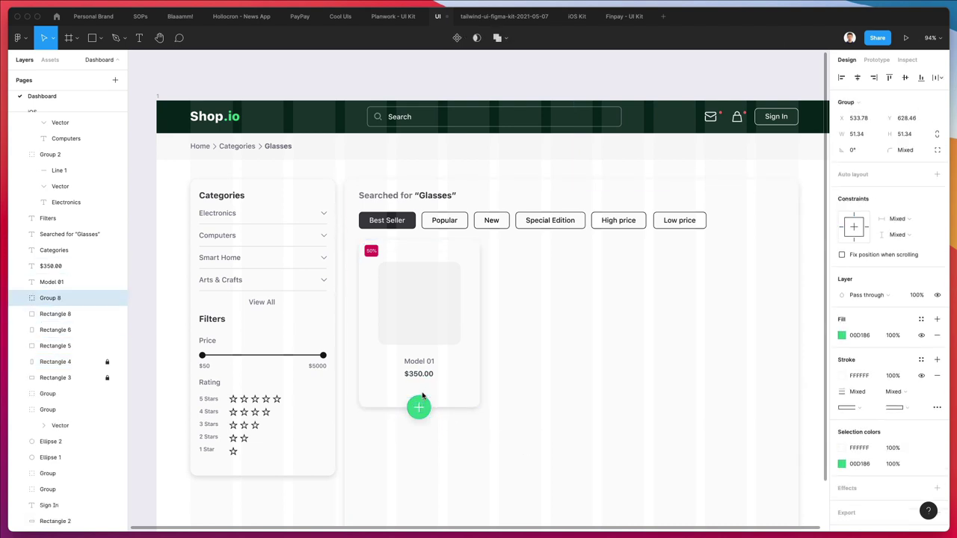
key("shift+Up")
key("shift+Up")
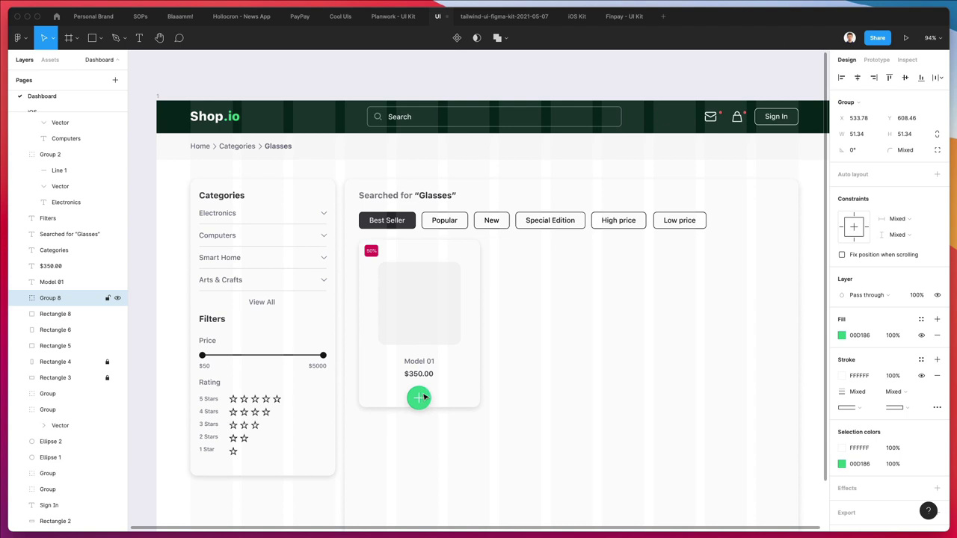
left_click(443, 396)
key("super+shift+Up")
key("super+shift+Up")
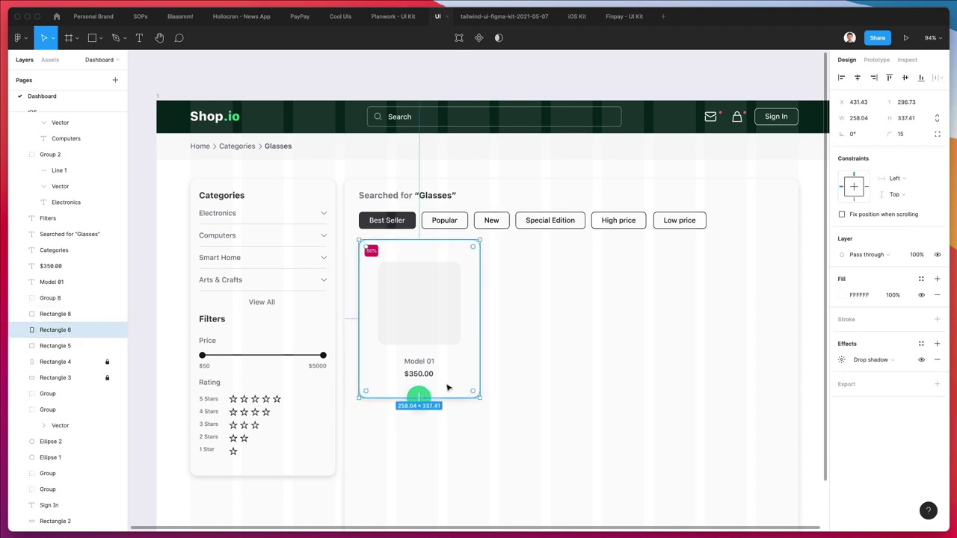
scroll(447, 387, "down", 2)
- Group the image, 50% badge, Model 01 label, $350.00 price, plus button and background into one card
left_click(433, 302)
key("alt")
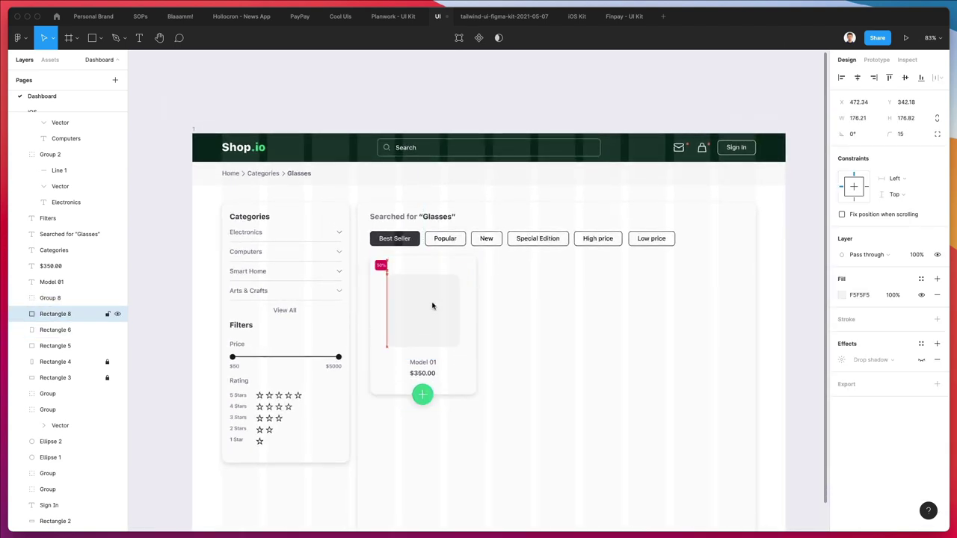
left_click(566, 391)
left_click(421, 301)
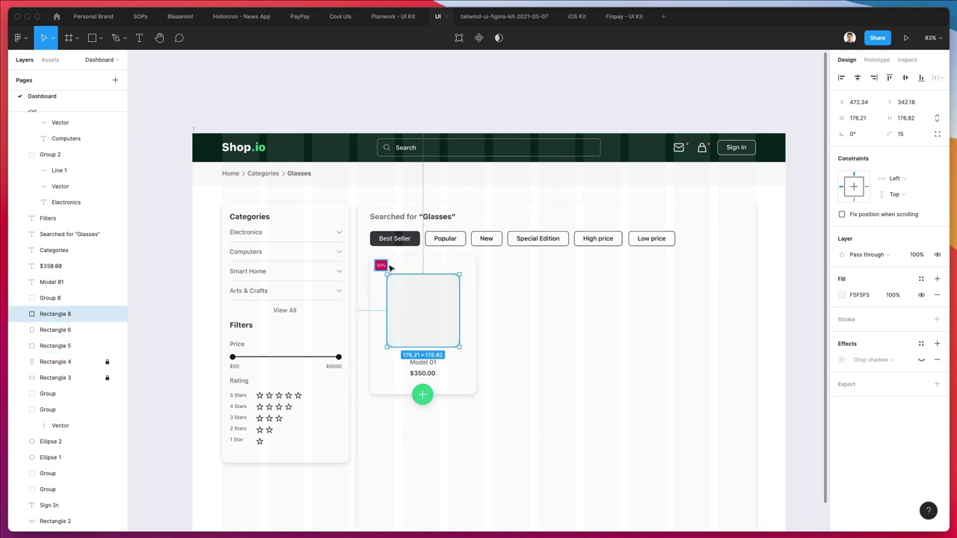
left_click(382, 265, "shift")
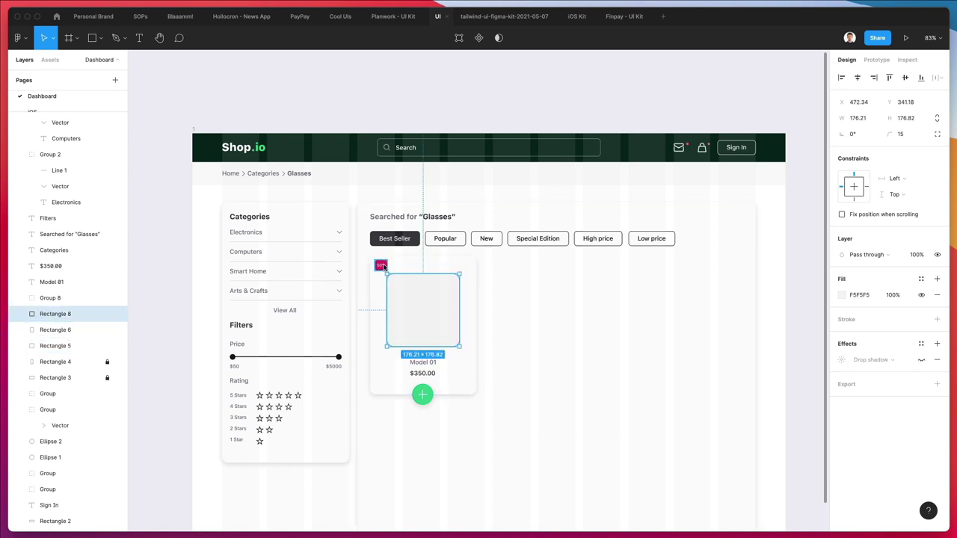
left_click(422, 361, "shift")
left_click(423, 373, "shift")
left_click(423, 394, "shift")
left_click(466, 359, "shift")
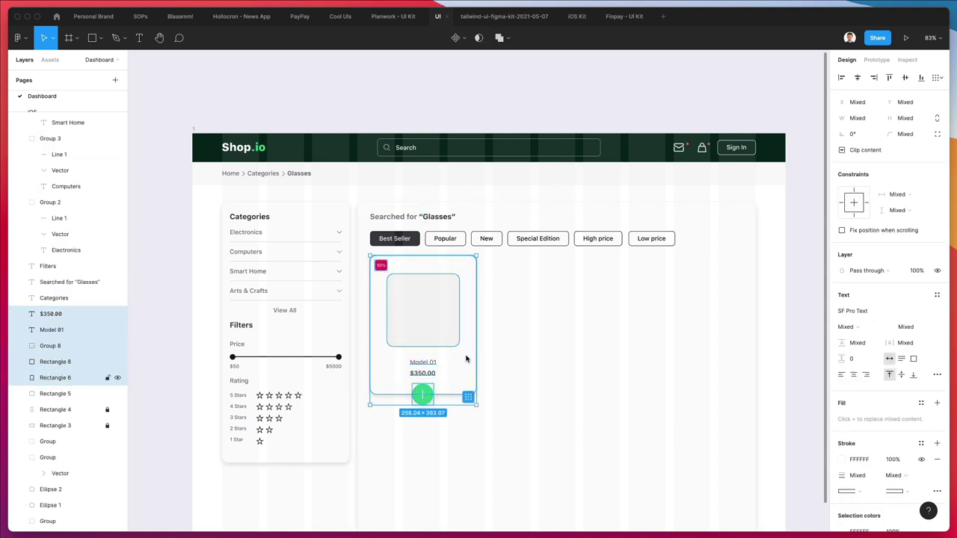
key("super+g")
- Duplicate the card twice to make three cards in a row
left_click_drag(409, 318, 533, 319)
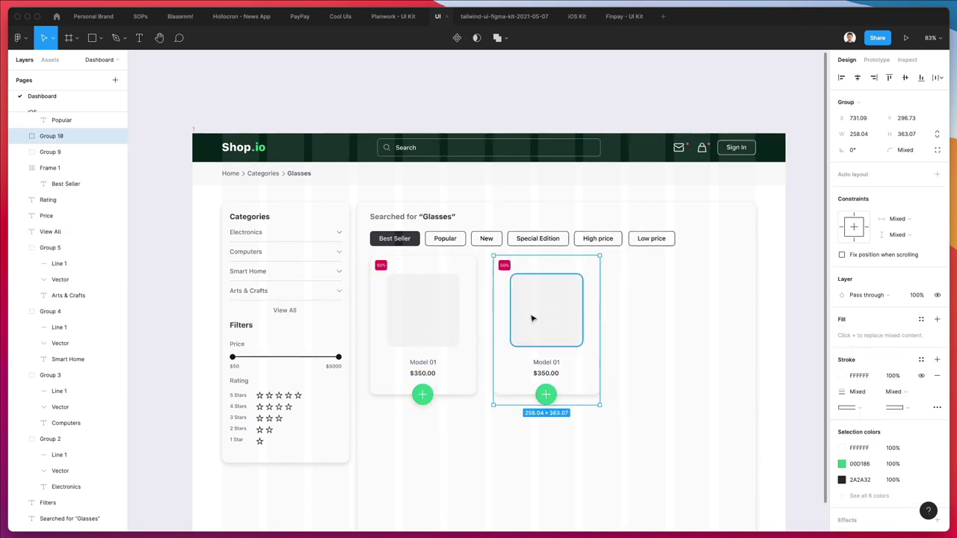
key("super+d")
scroll(715, 314, "right", 1)
scroll(716, 314, "down", 1)
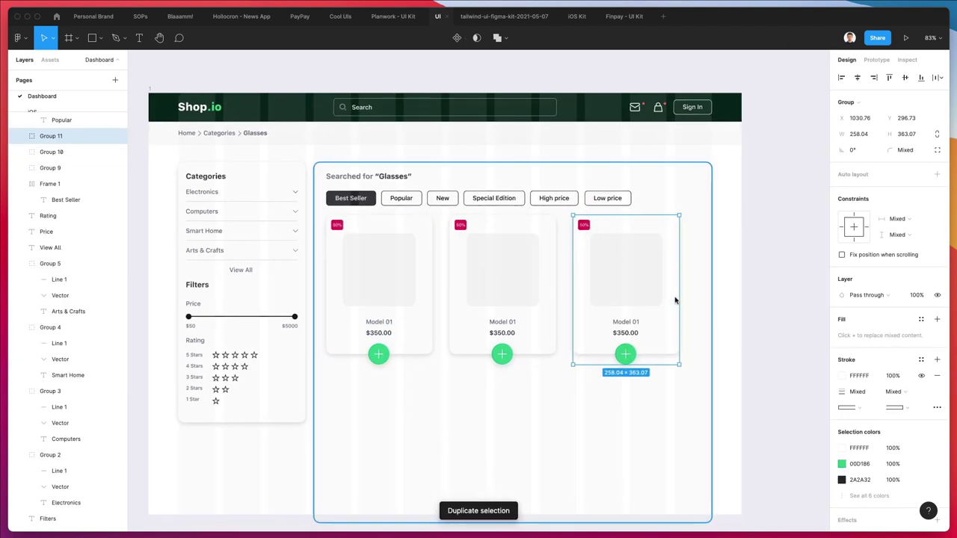
left_click_drag(675, 300, 660, 300)
- Distribute the three cards evenly horizontally and copy the row down as a second row
left_click(515, 276, "shift")
left_click(380, 271, "shift")
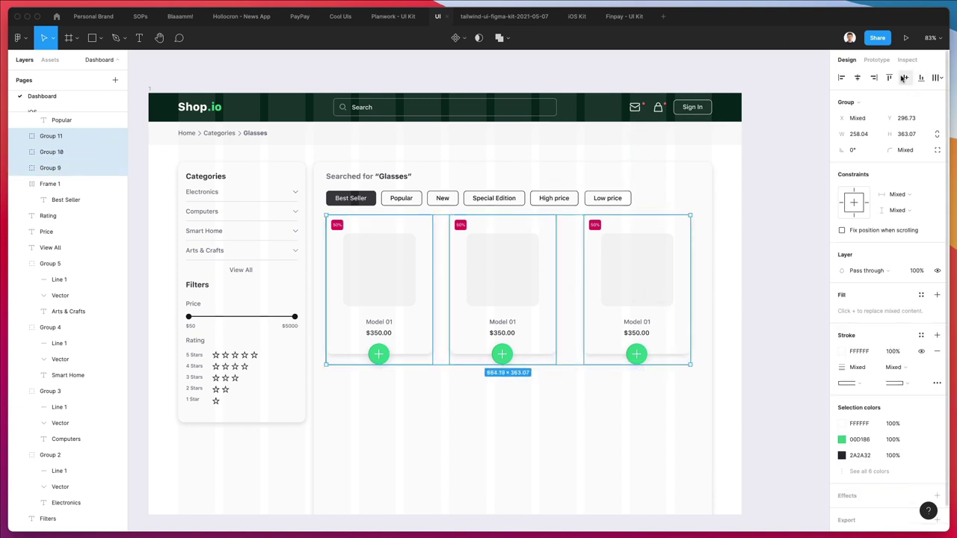
left_click(937, 78)
left_click(867, 122)
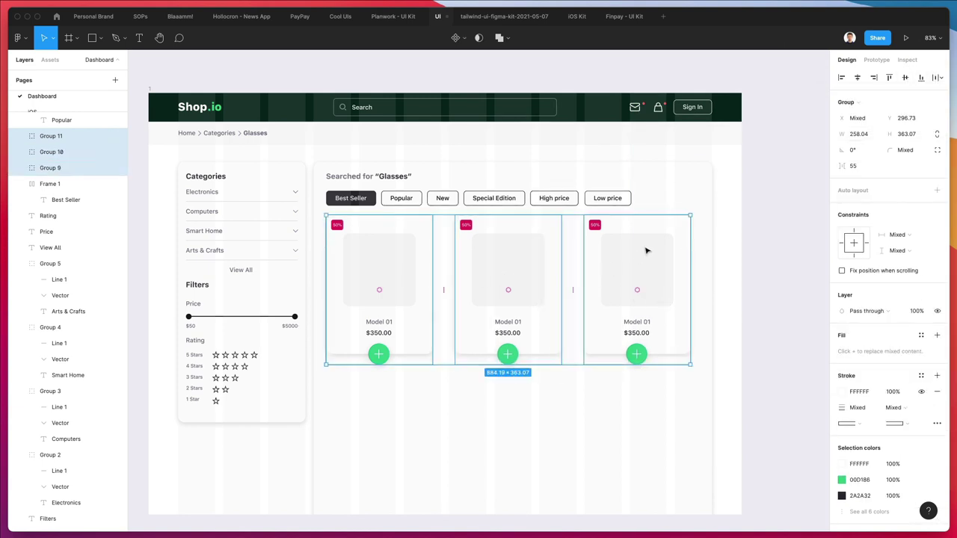
left_click_drag(640, 250, 643, 409)
- Change the top-right card's image placeholder fill to a checkerboard image fill
left_click(763, 380)
double_click(638, 269)
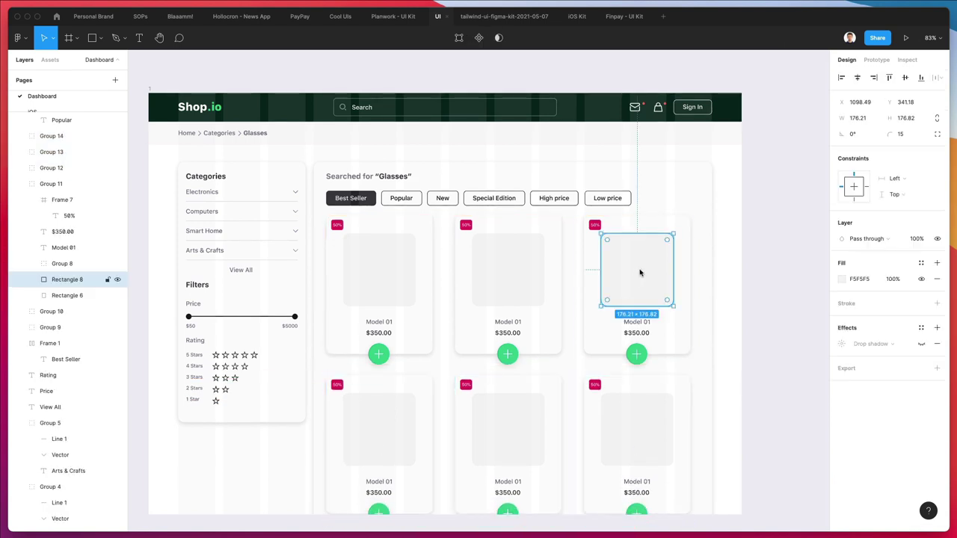
left_click(843, 280)
left_click(736, 272)
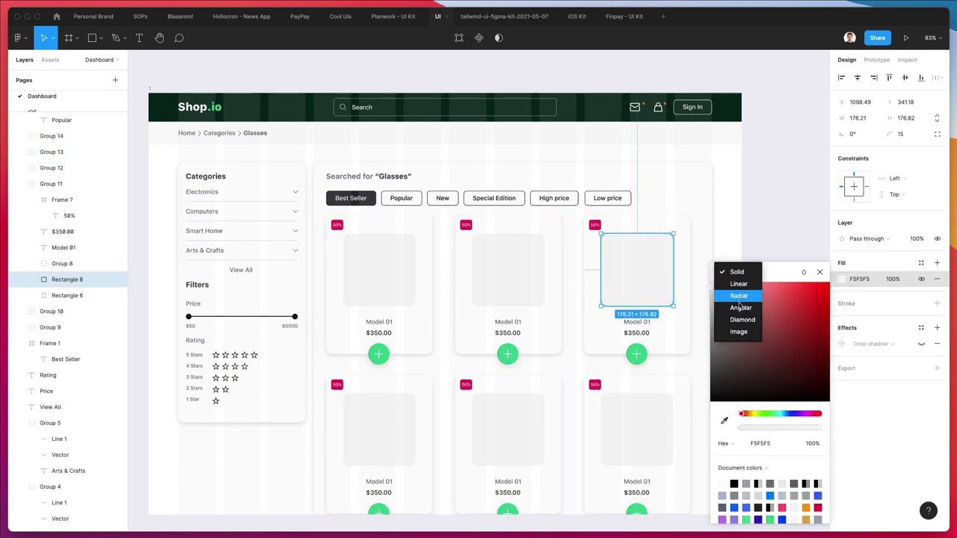
left_click(738, 331)
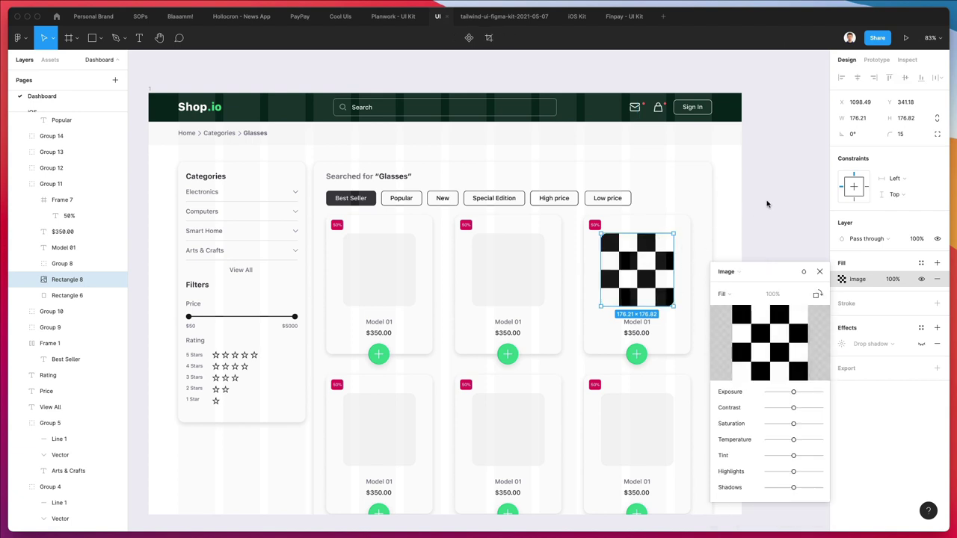
scroll(762, 199, "down", 2)
key("Escape")
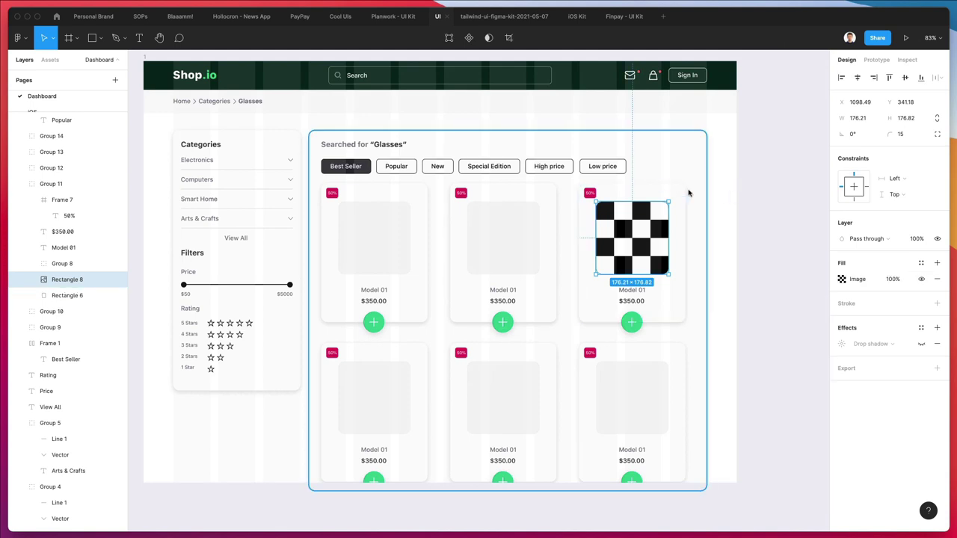
- Select the checkerboard-filled placeholder as the source of the image fill
scroll(738, 203, "up", 1)
left_click(727, 208)
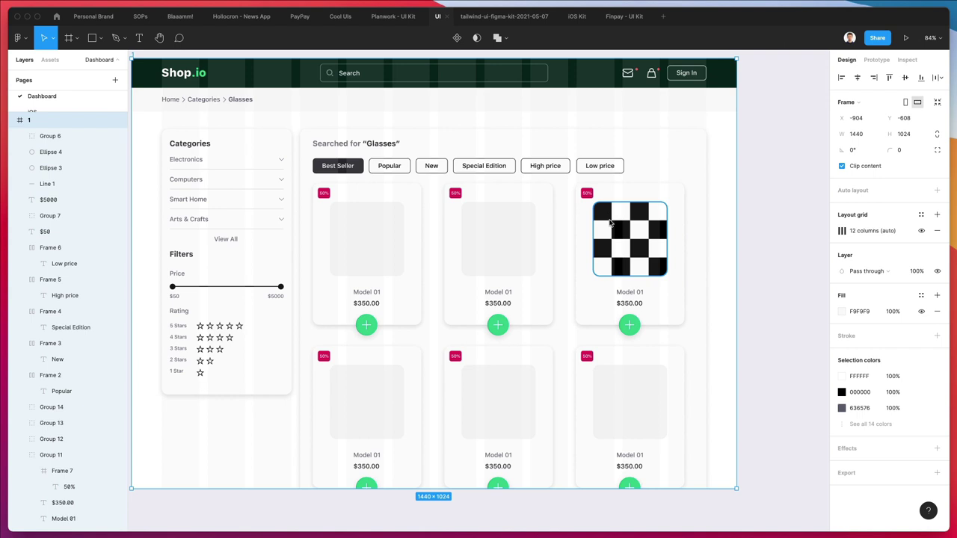
scroll(627, 219, "left", 3)
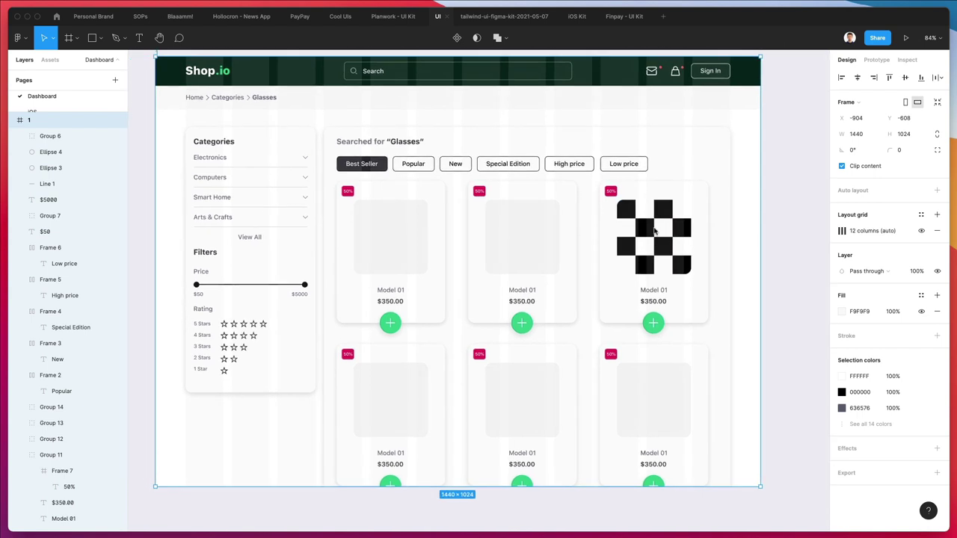
scroll(653, 231, "up", 2)
scroll(653, 231, "left", 2)
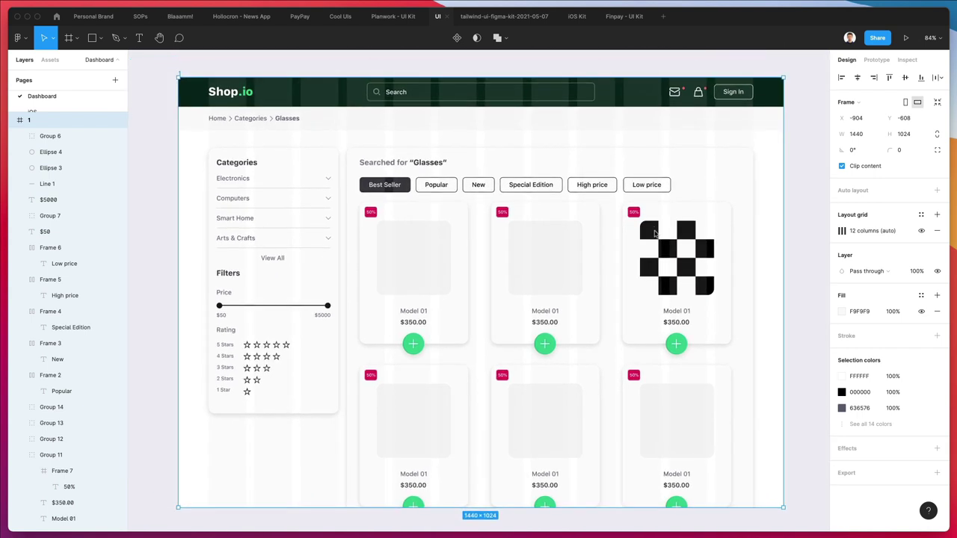
left_click(655, 234, "super")
scroll(655, 234, "down", 1)
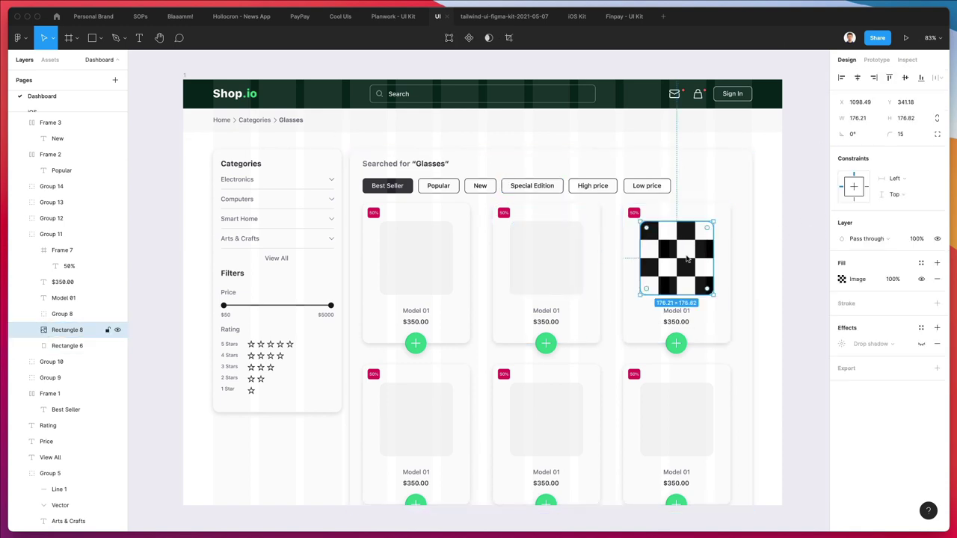
- Paste the checkerboard image fill onto the other five image placeholders
left_click(520, 268)
left_click(439, 265, "shift")
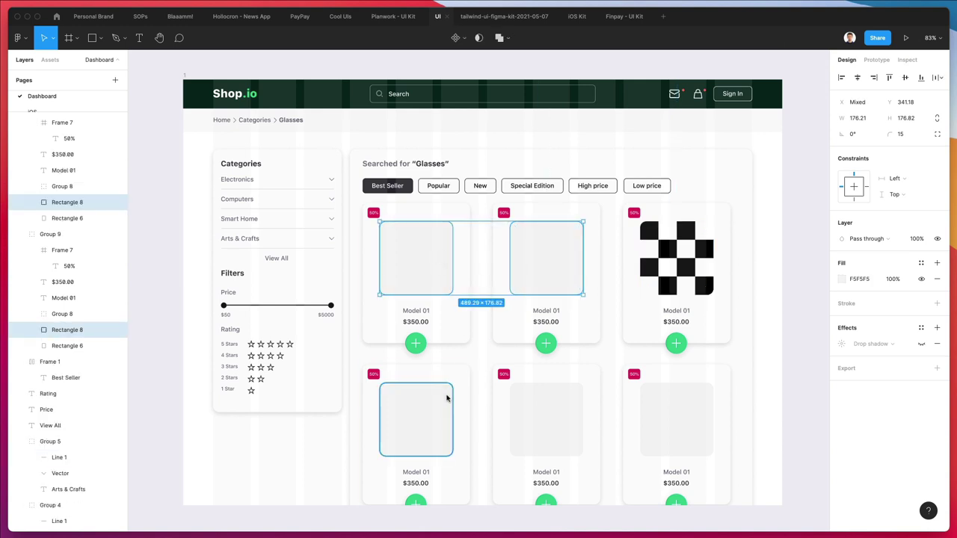
left_click(446, 397, "shift")
left_click(576, 409, "shift")
left_click(666, 415, "shift")
key("super+alt+v")
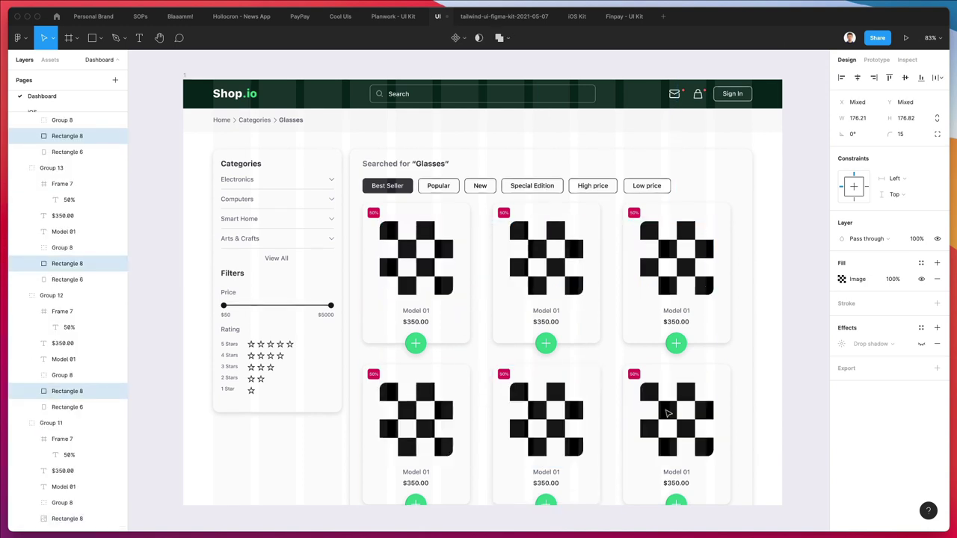
- Try the Crop scaling mode for the placeholders' image fill
left_click(842, 278)
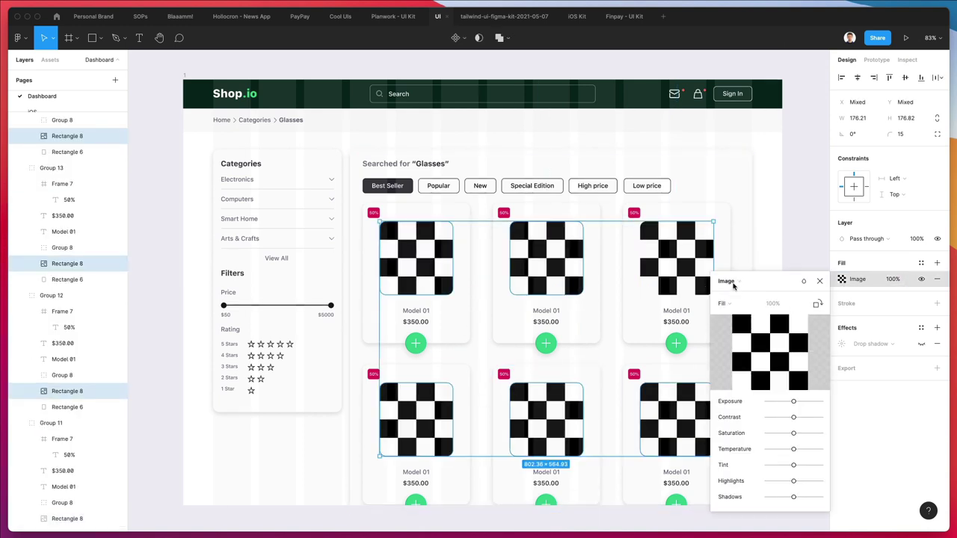
left_click(732, 303)
left_click(737, 328)
left_click(761, 197)
- Delete the 50% badge from the bottom-middle card
left_click(504, 374)
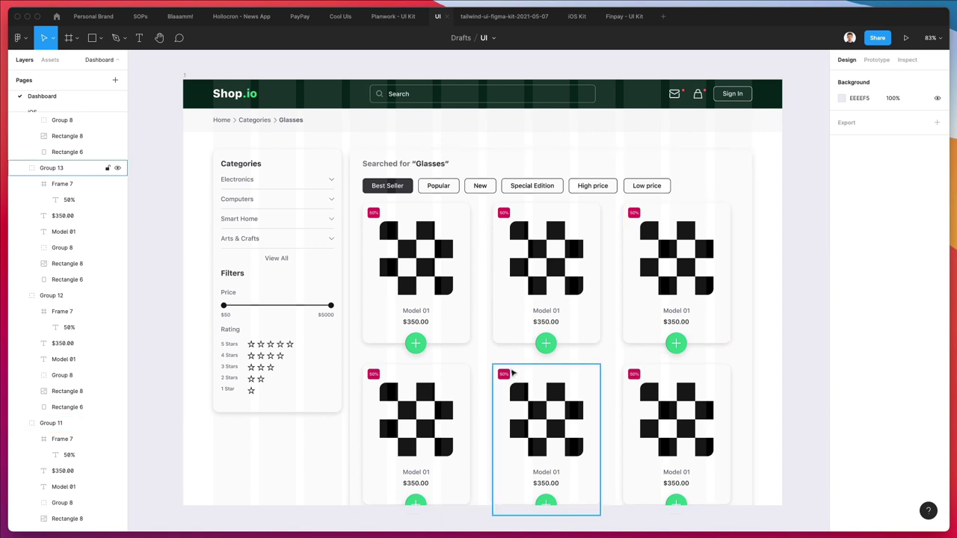
double_click(504, 374)
key("Delete")
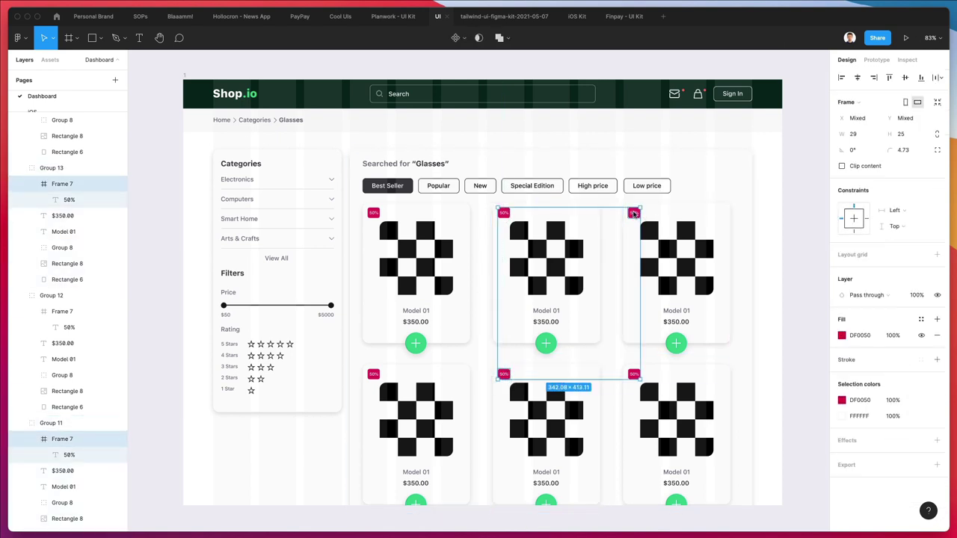
key("Escape")
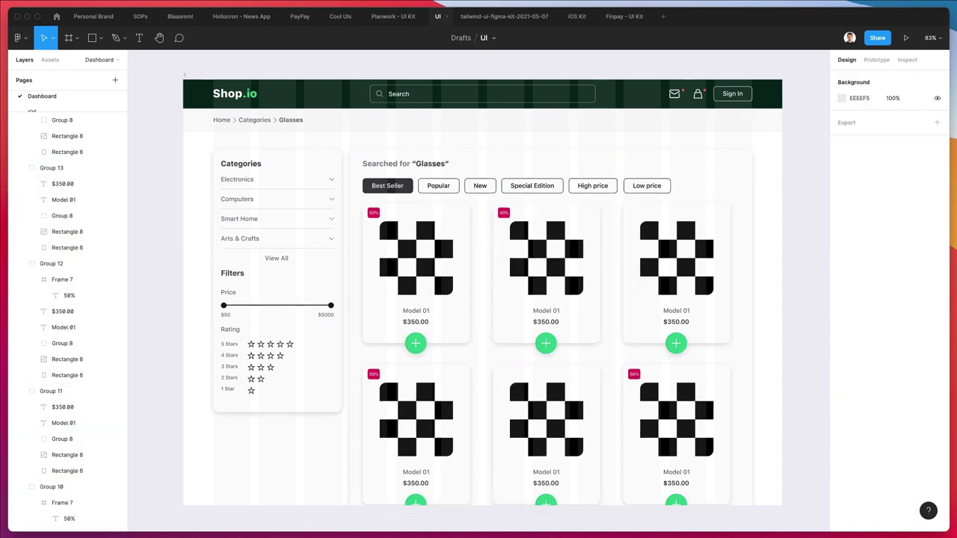